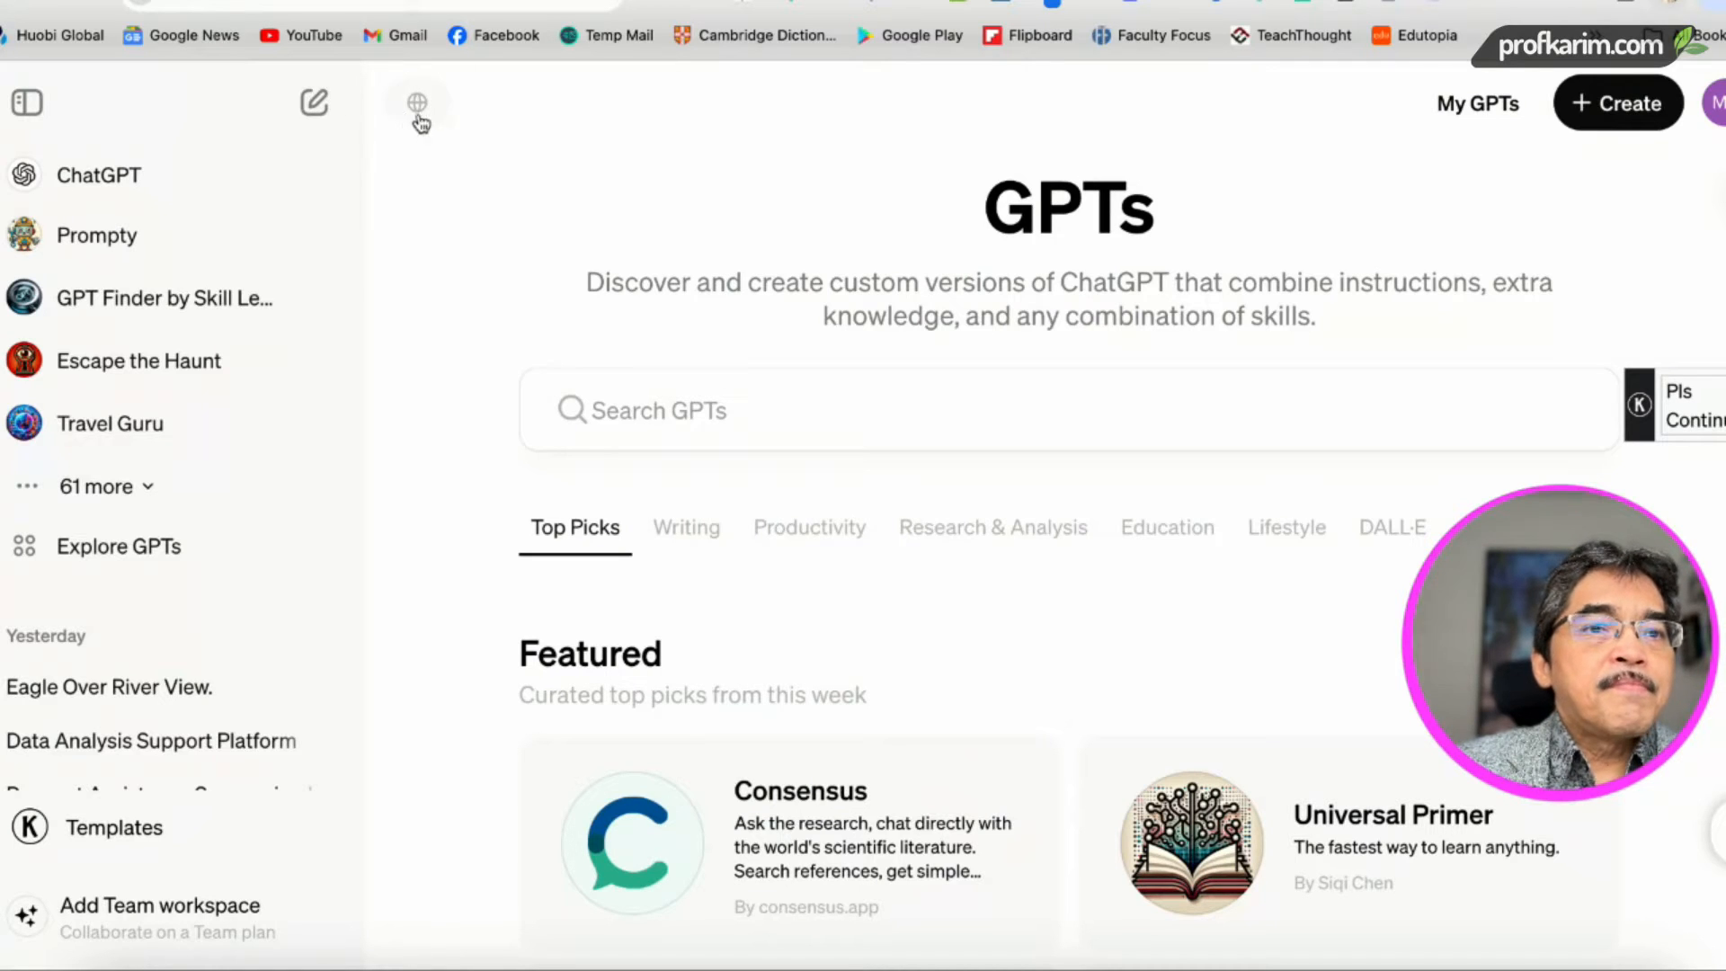
Step: Browse the GPT store's featured, trending, ChatGPT-made and category listings
scroll(705, 325, "down", 6)
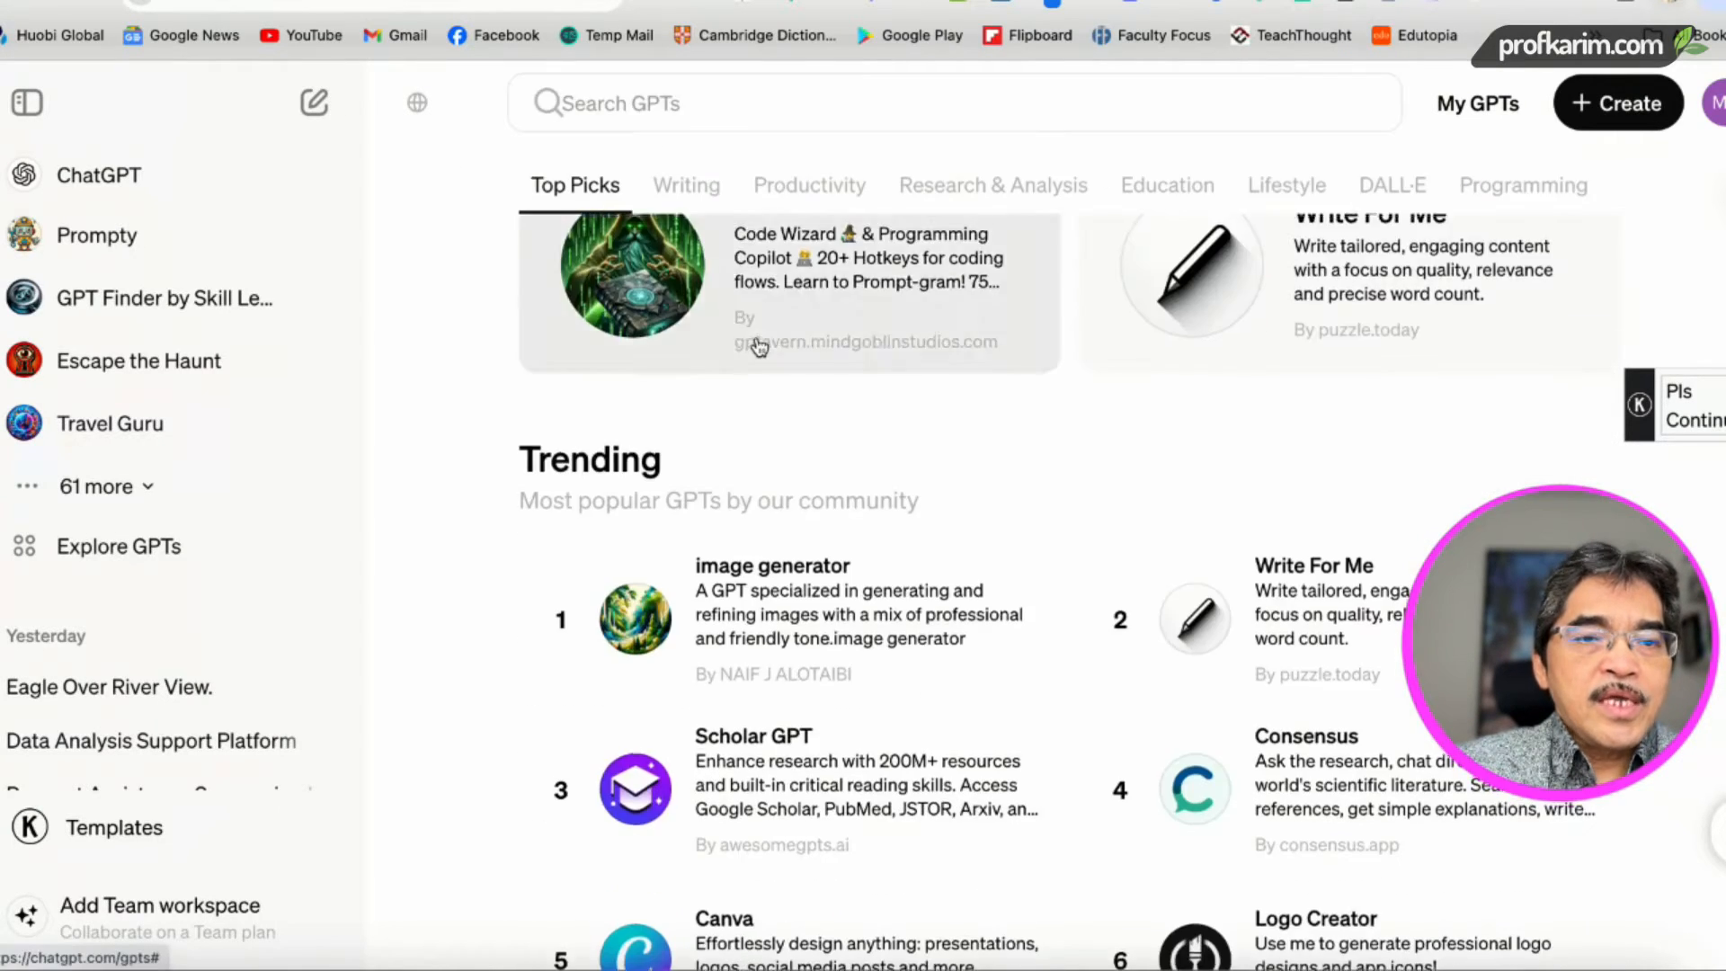
scroll(756, 350, "up", 6)
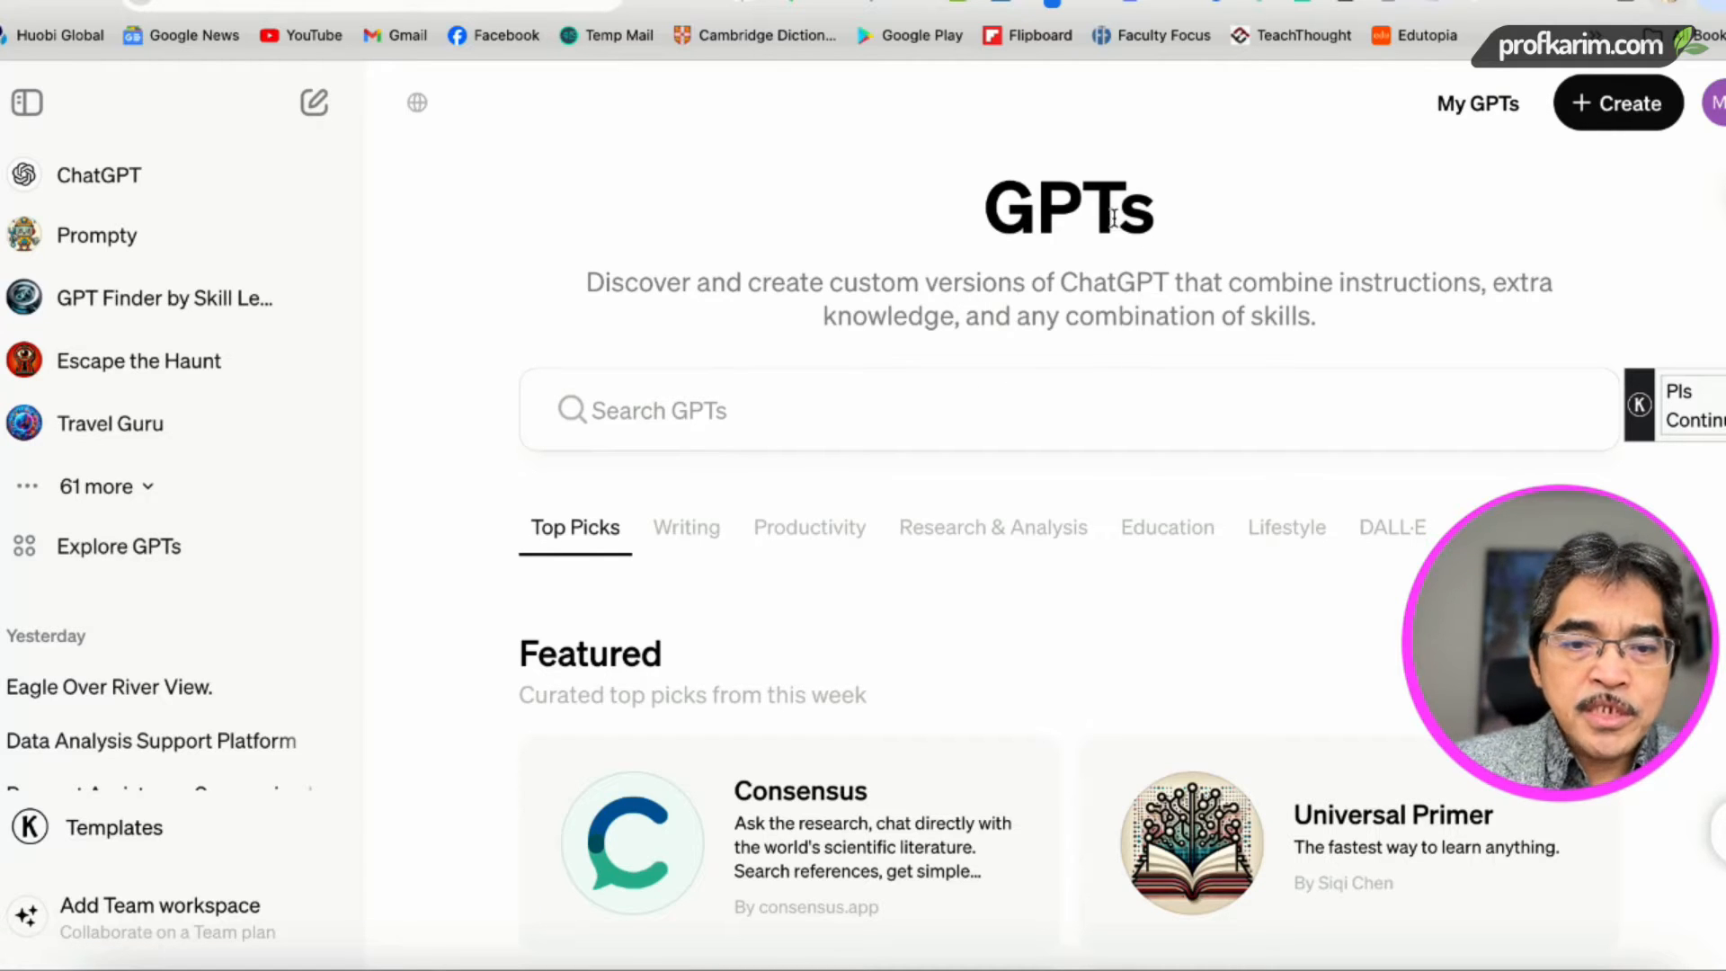
scroll(935, 540, "down", 10)
scroll(937, 547, "up", 5)
scroll(938, 547, "up", 8)
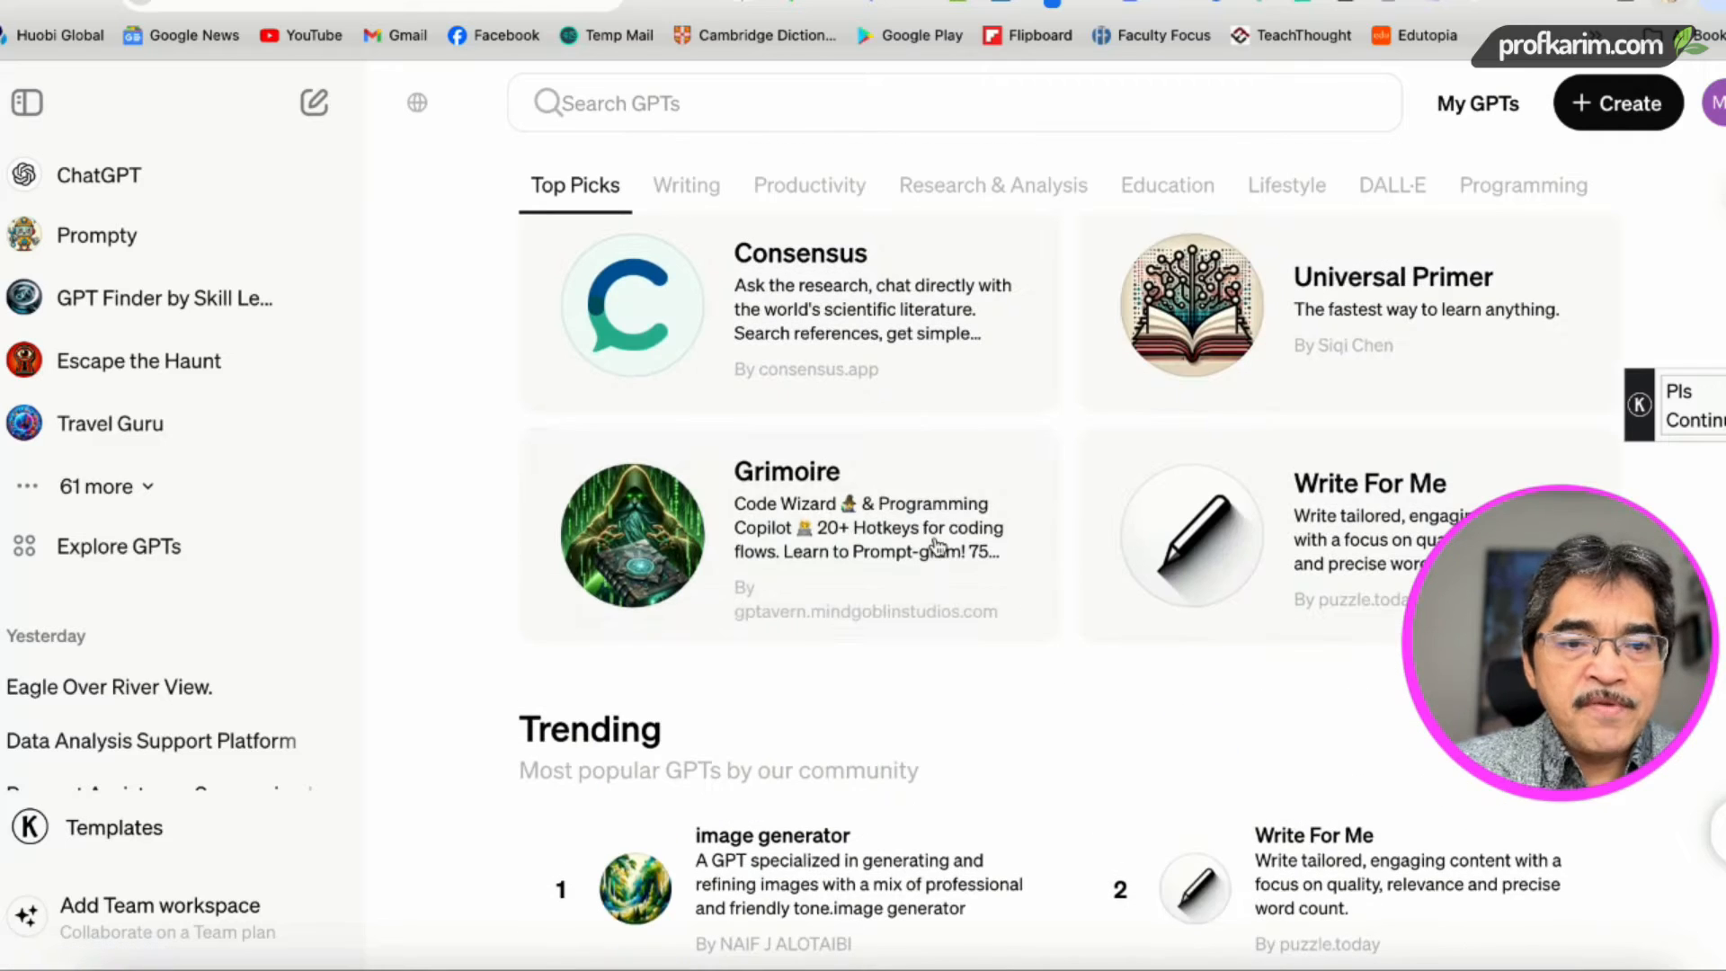
scroll(935, 508, "up", 5)
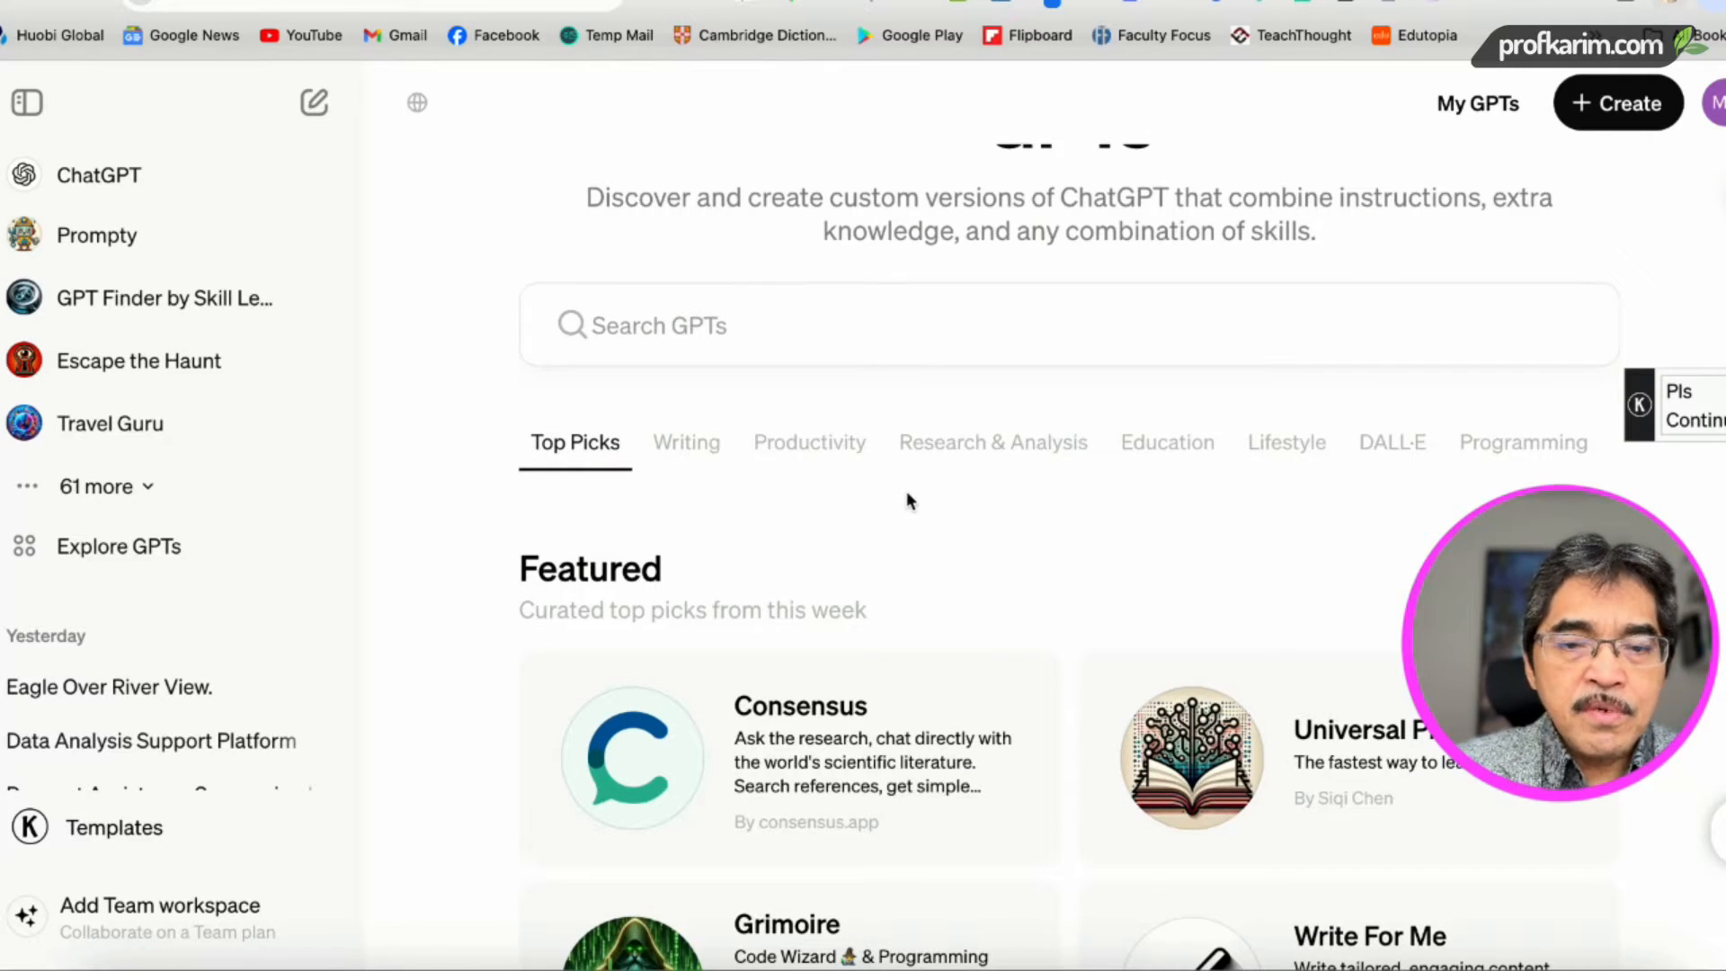
scroll(908, 488, "down", 10)
scroll(916, 485, "down", 15)
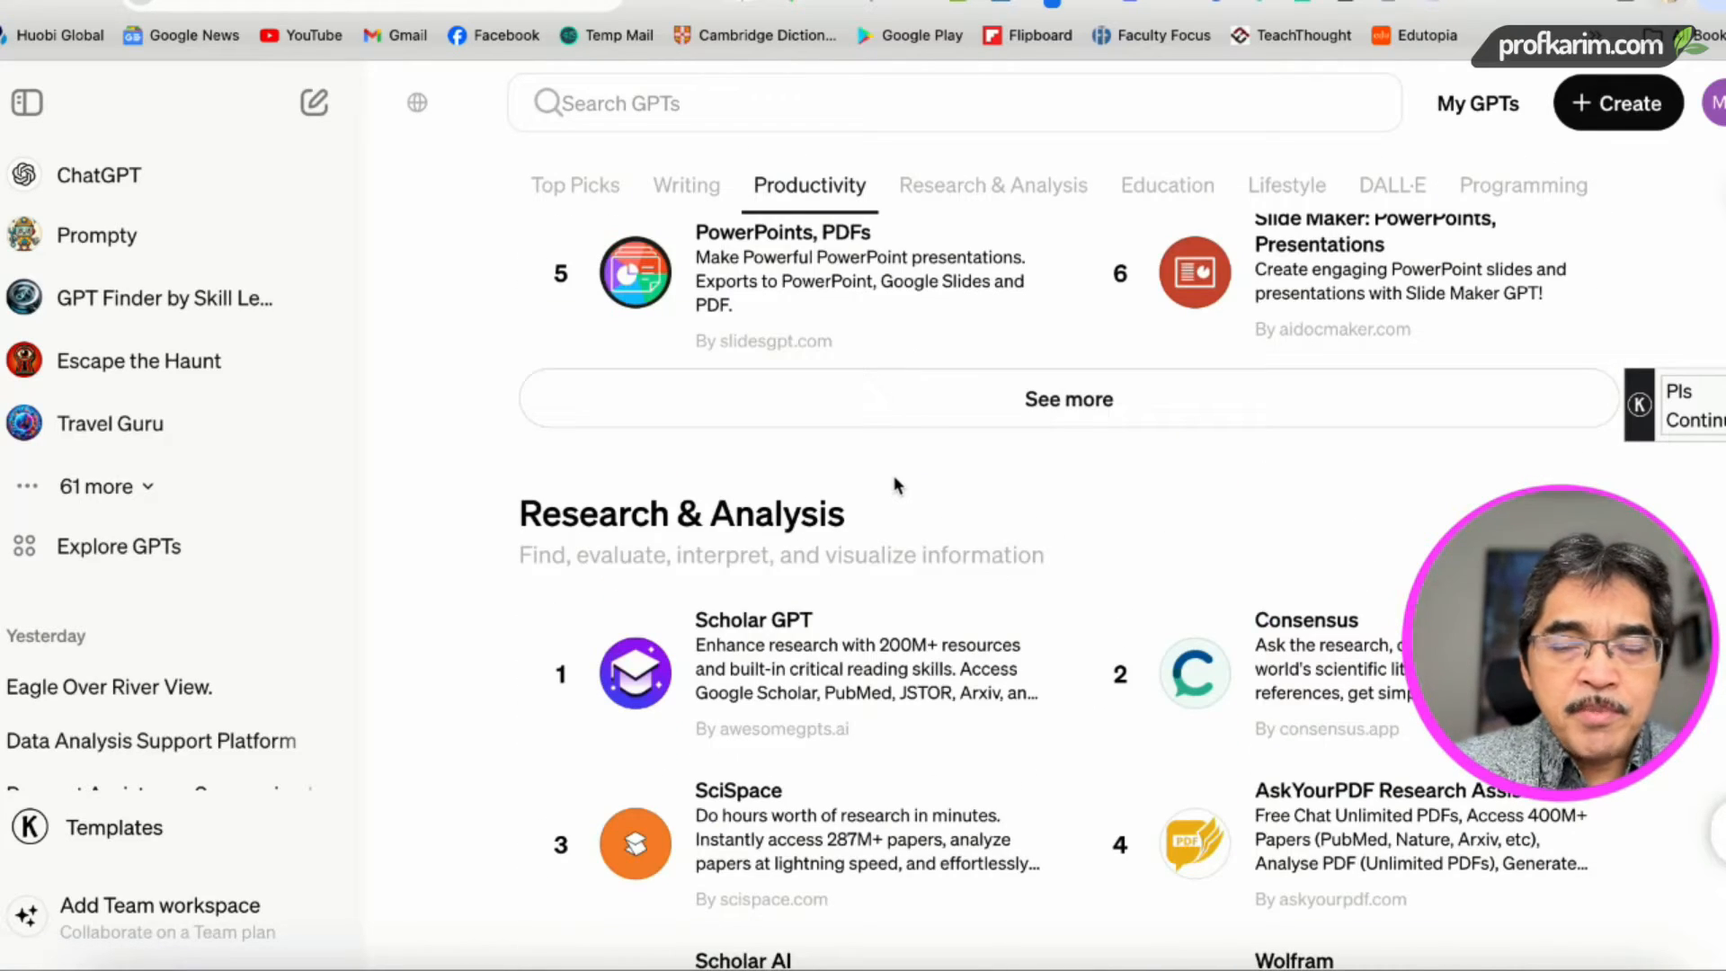
scroll(901, 481, "up", 12)
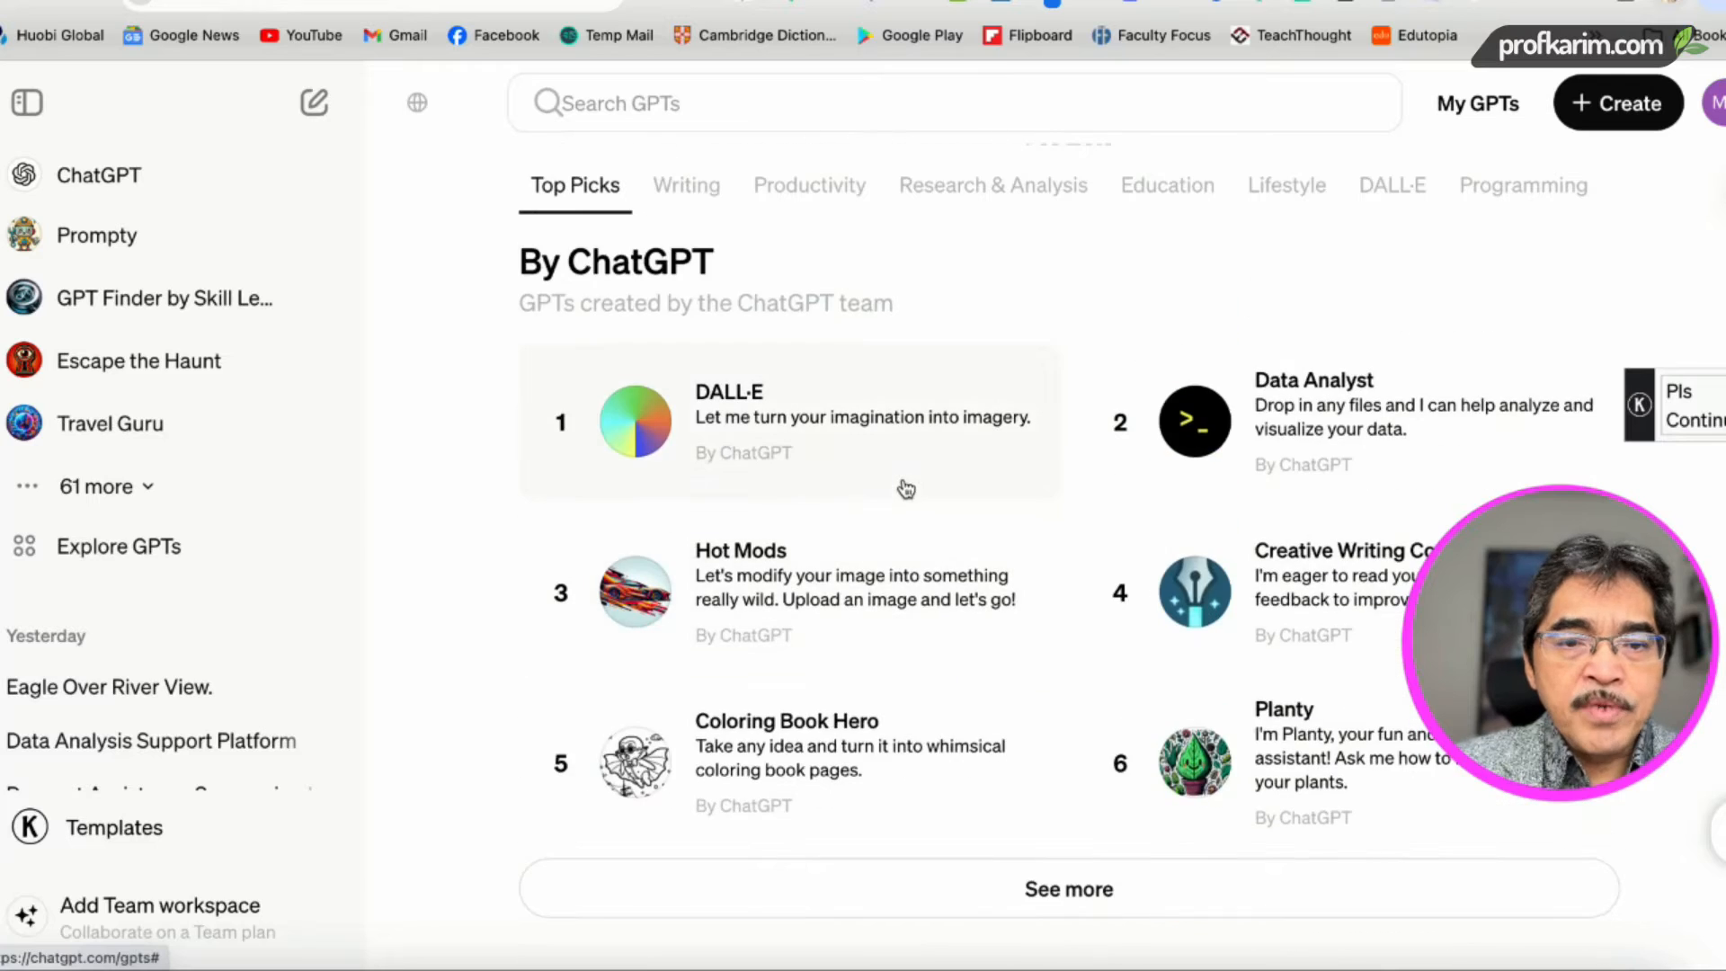
scroll(906, 486, "up", 3)
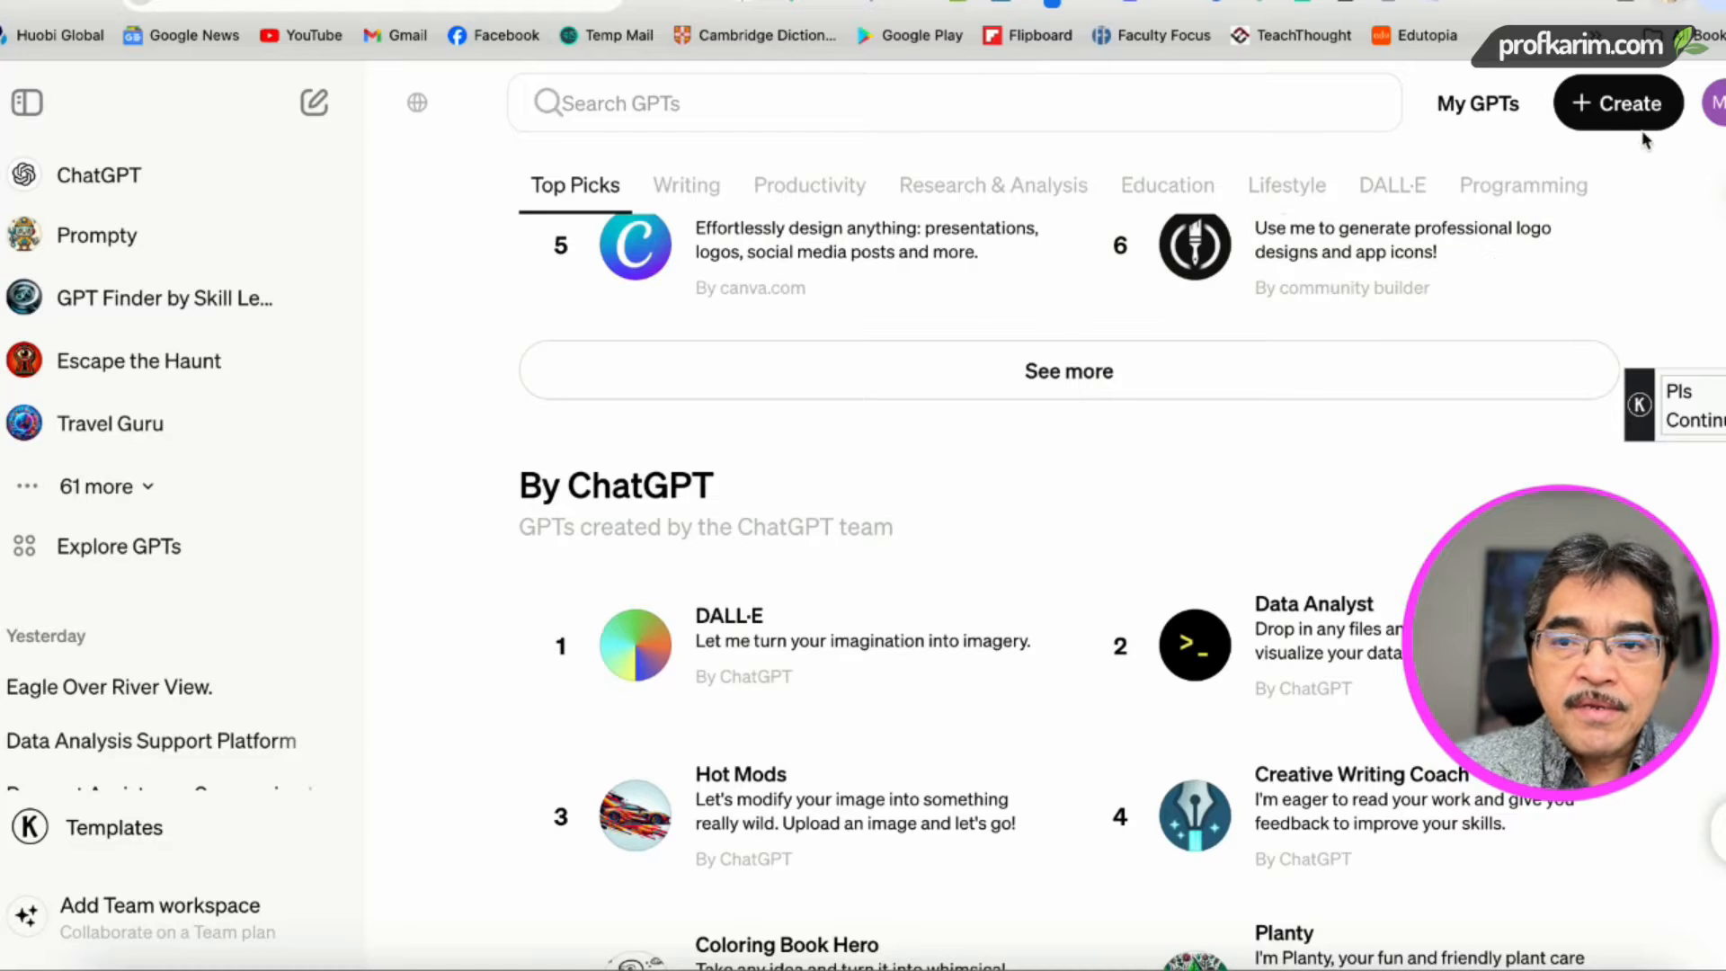
scroll(1565, 247, "up", 5)
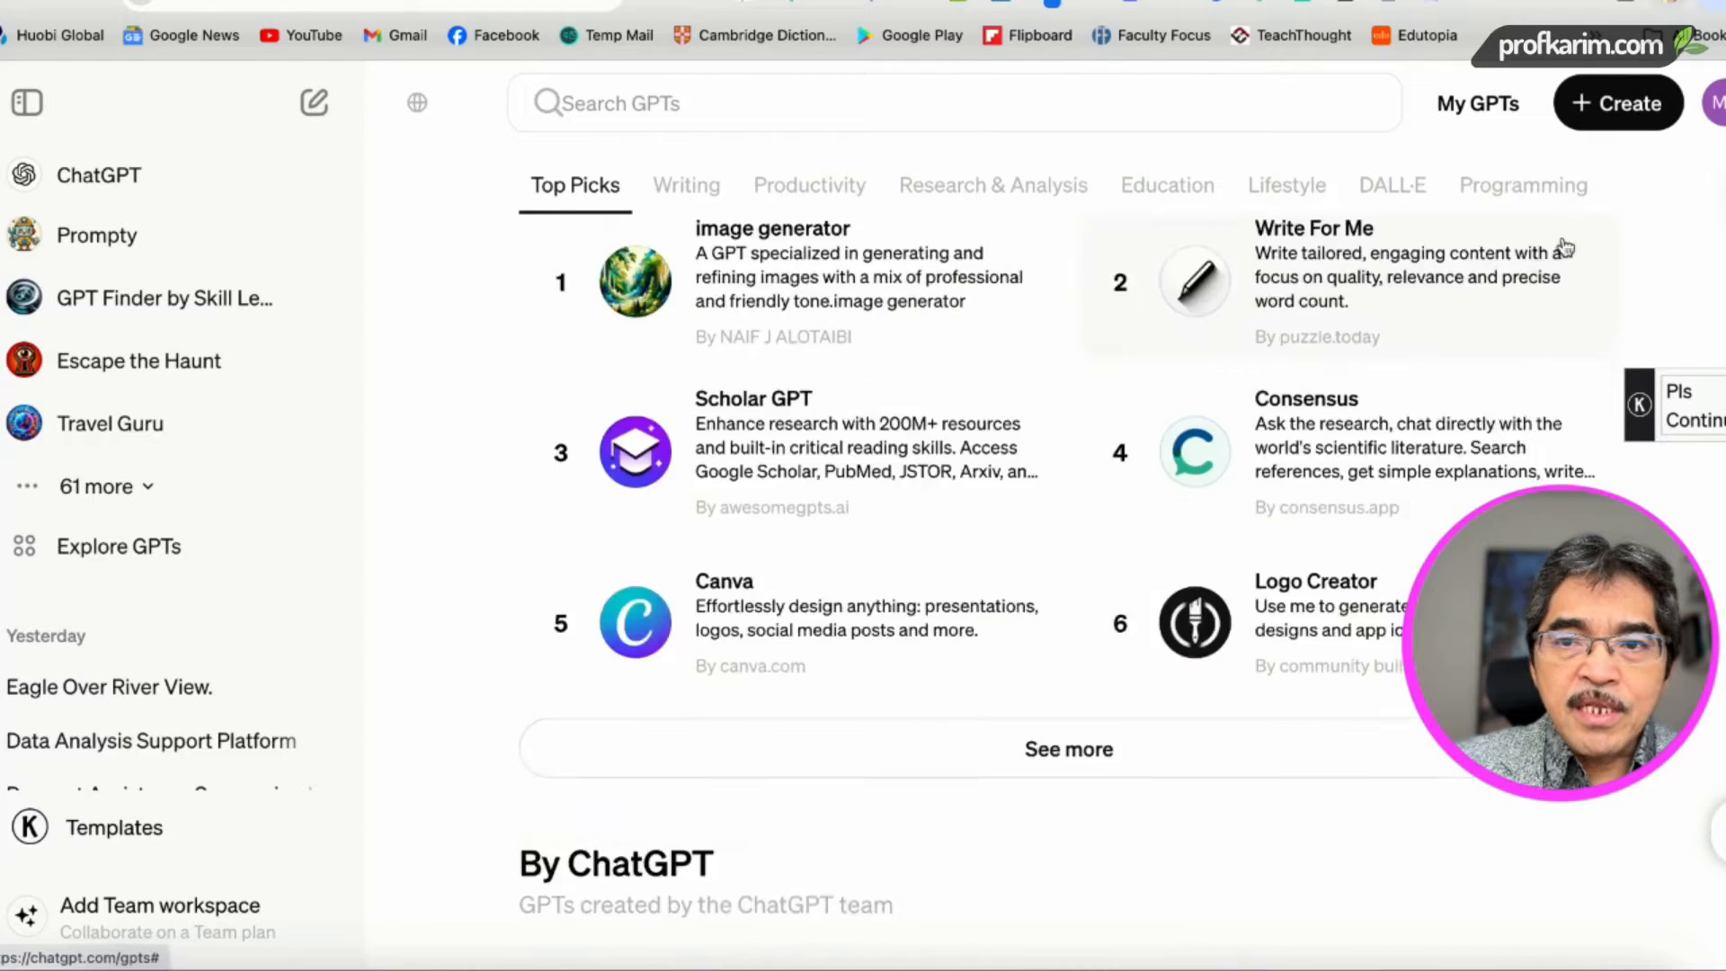
scroll(1565, 247, "up", 1)
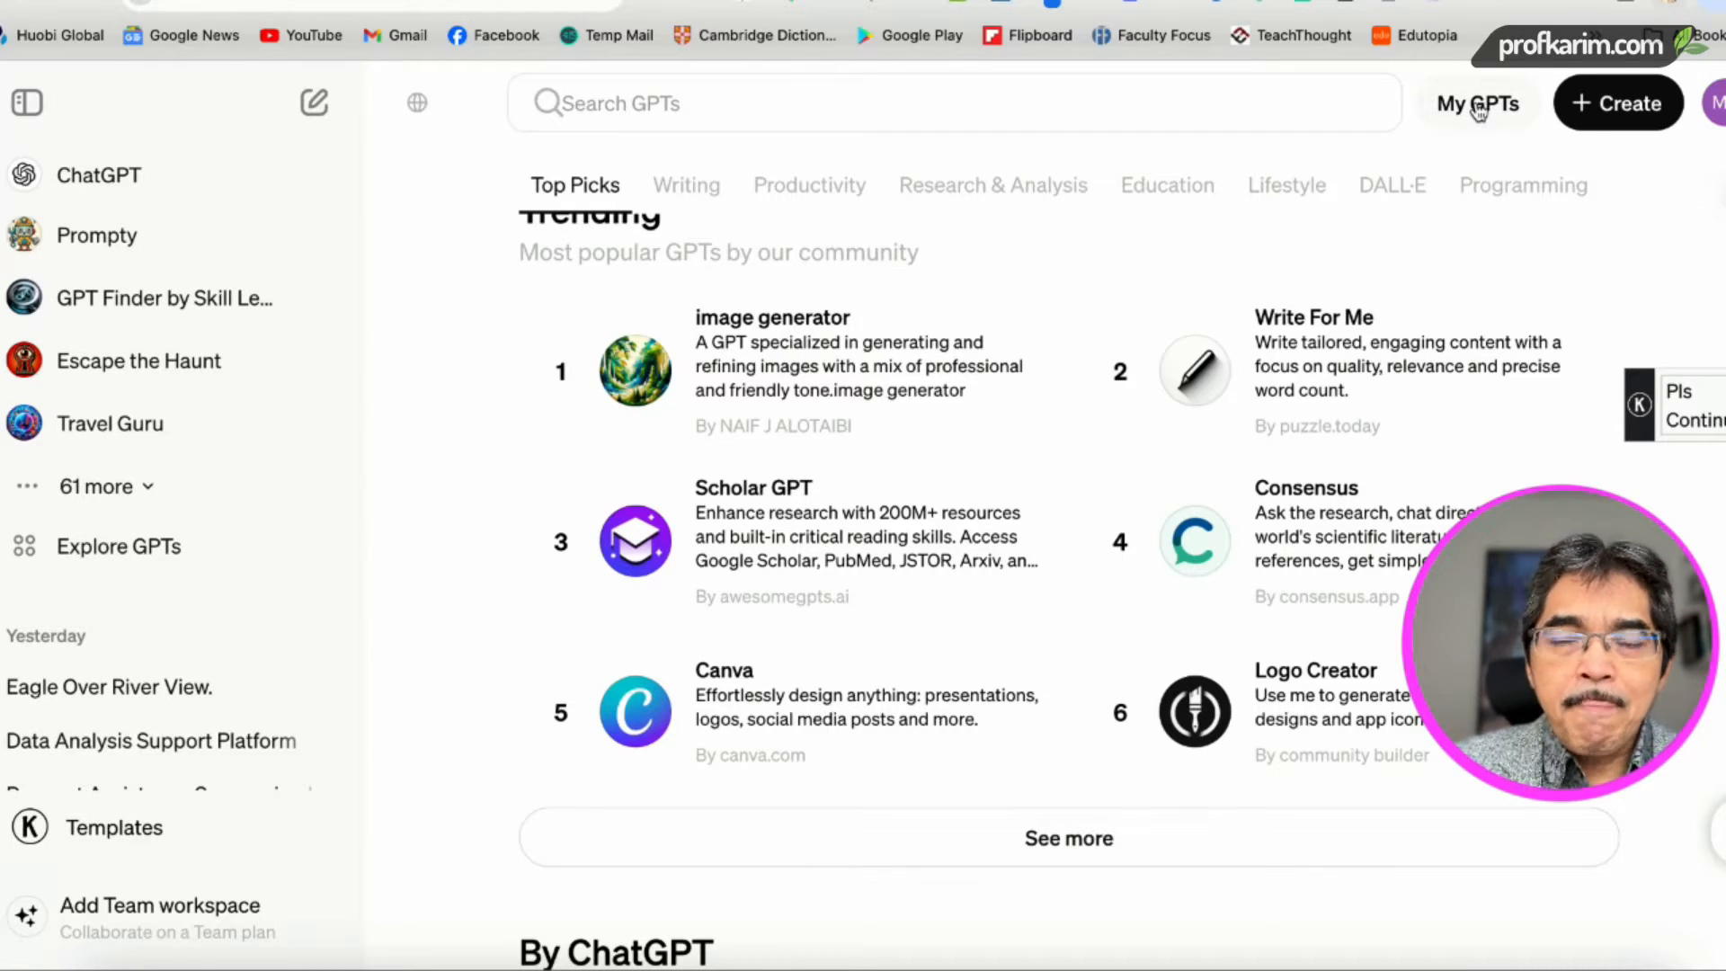
Step: Open the list of own GPTs and review their names, descriptions, chat counts and sharing status
left_click(1479, 106)
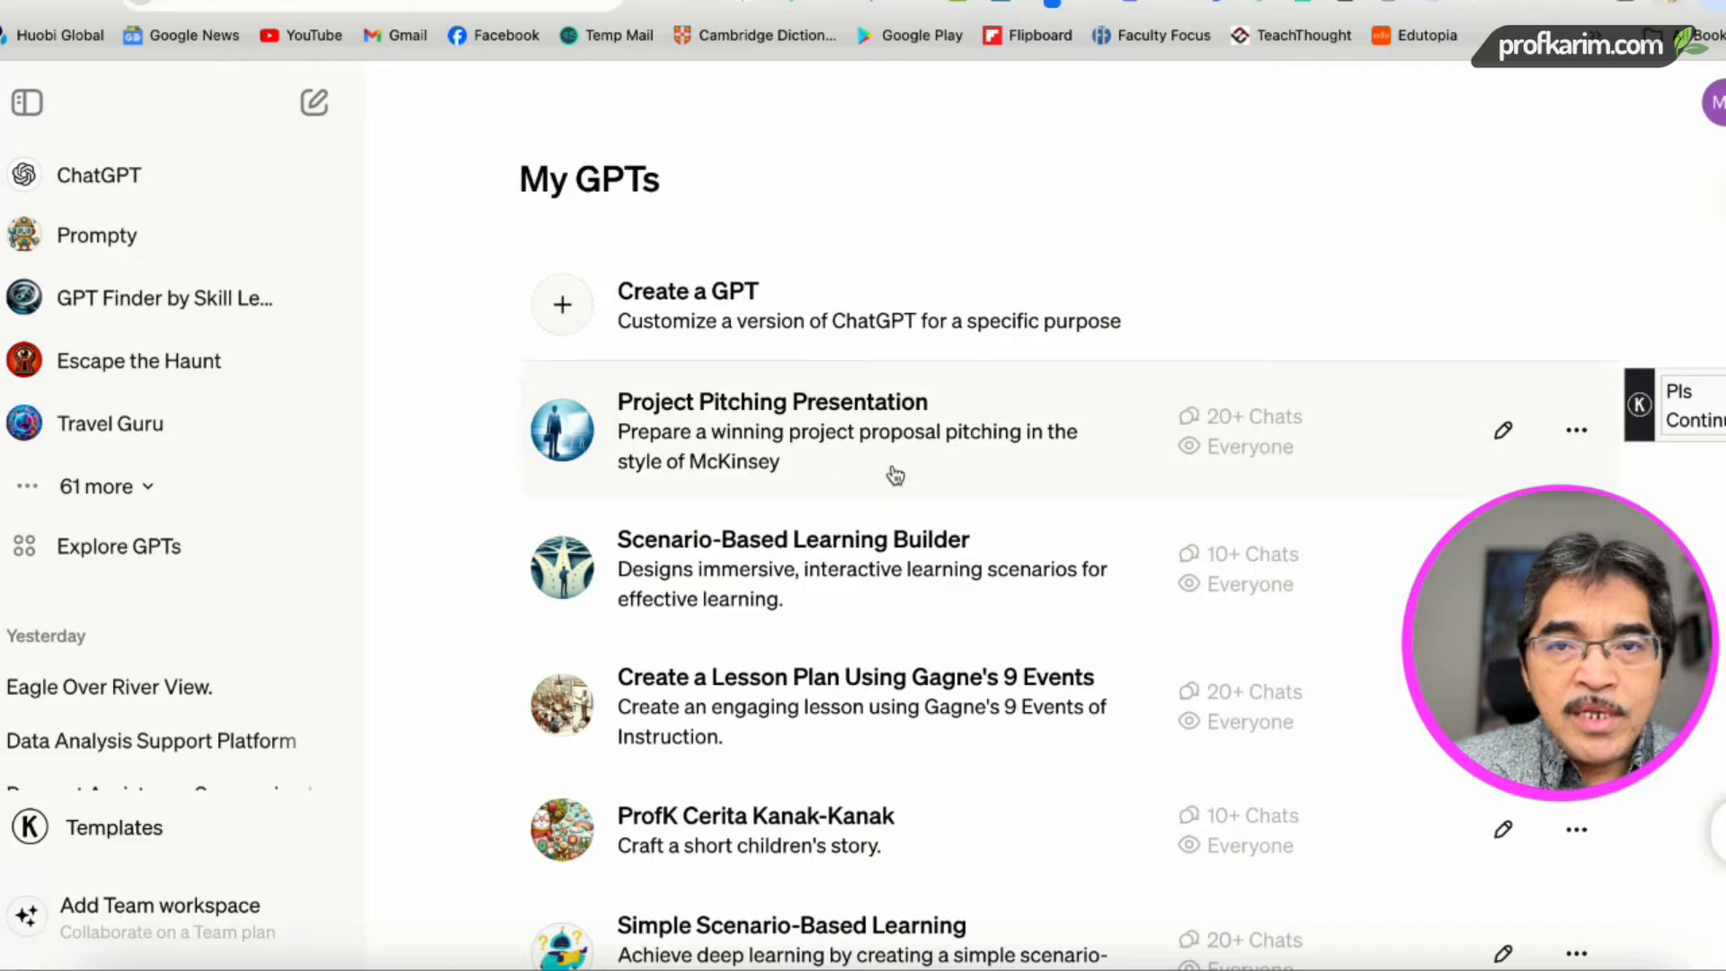
scroll(846, 467, "down", 1)
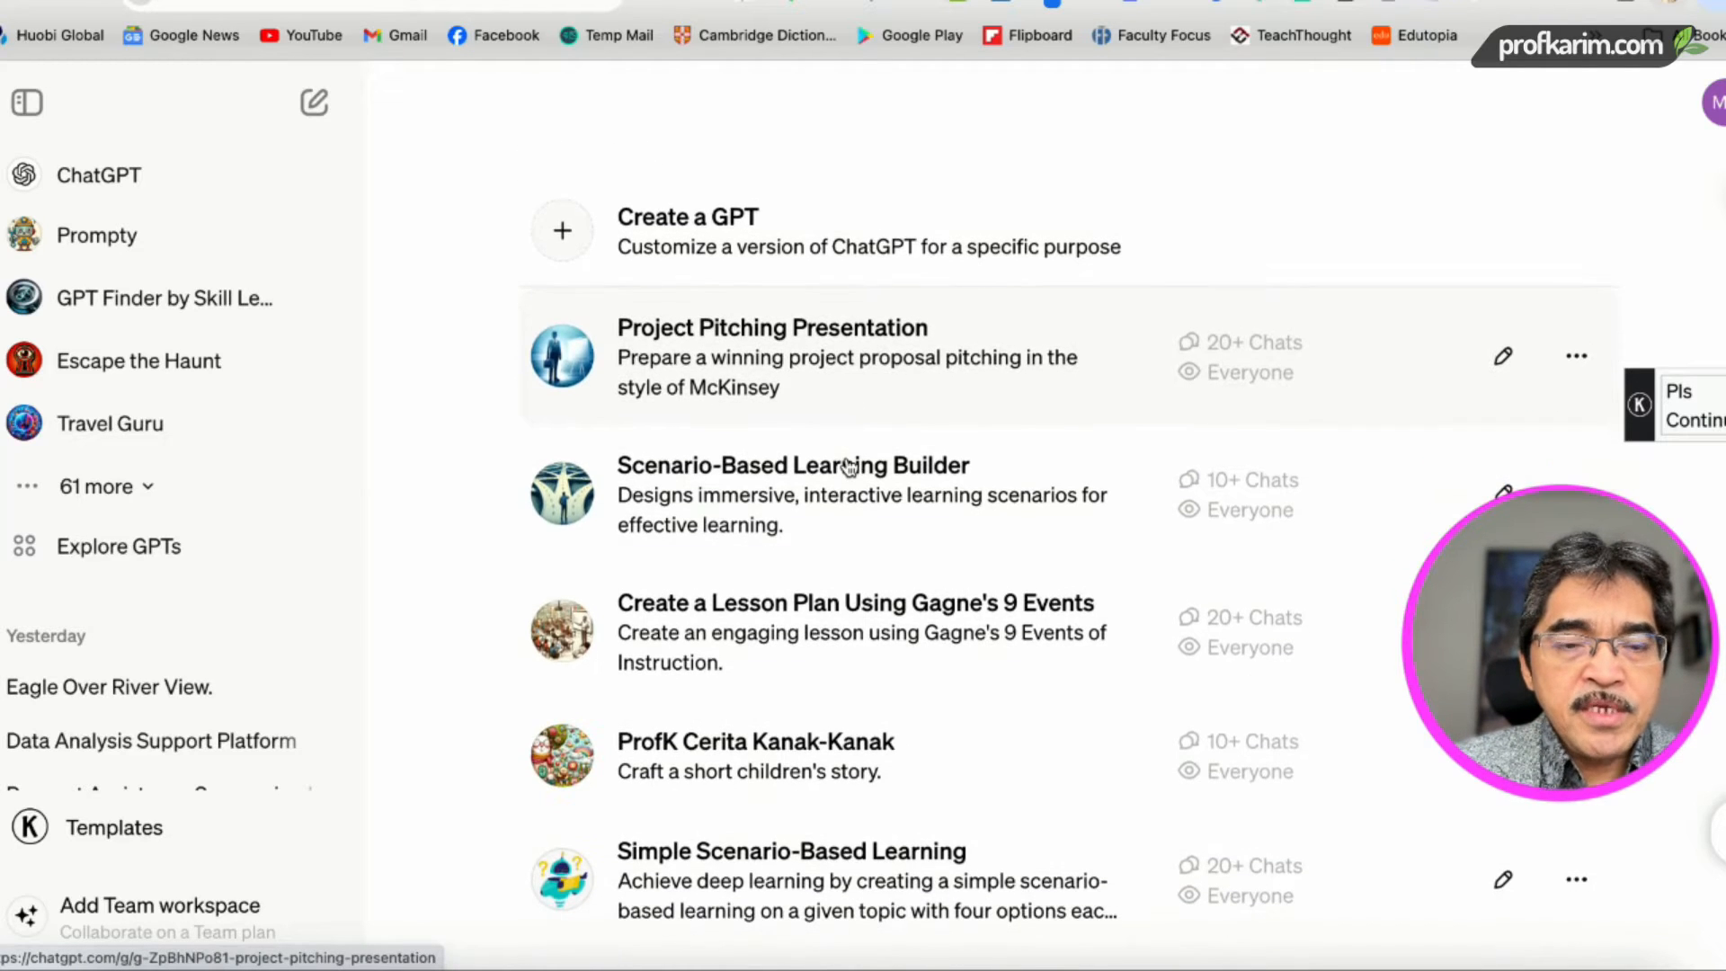
scroll(851, 466, "down", 1)
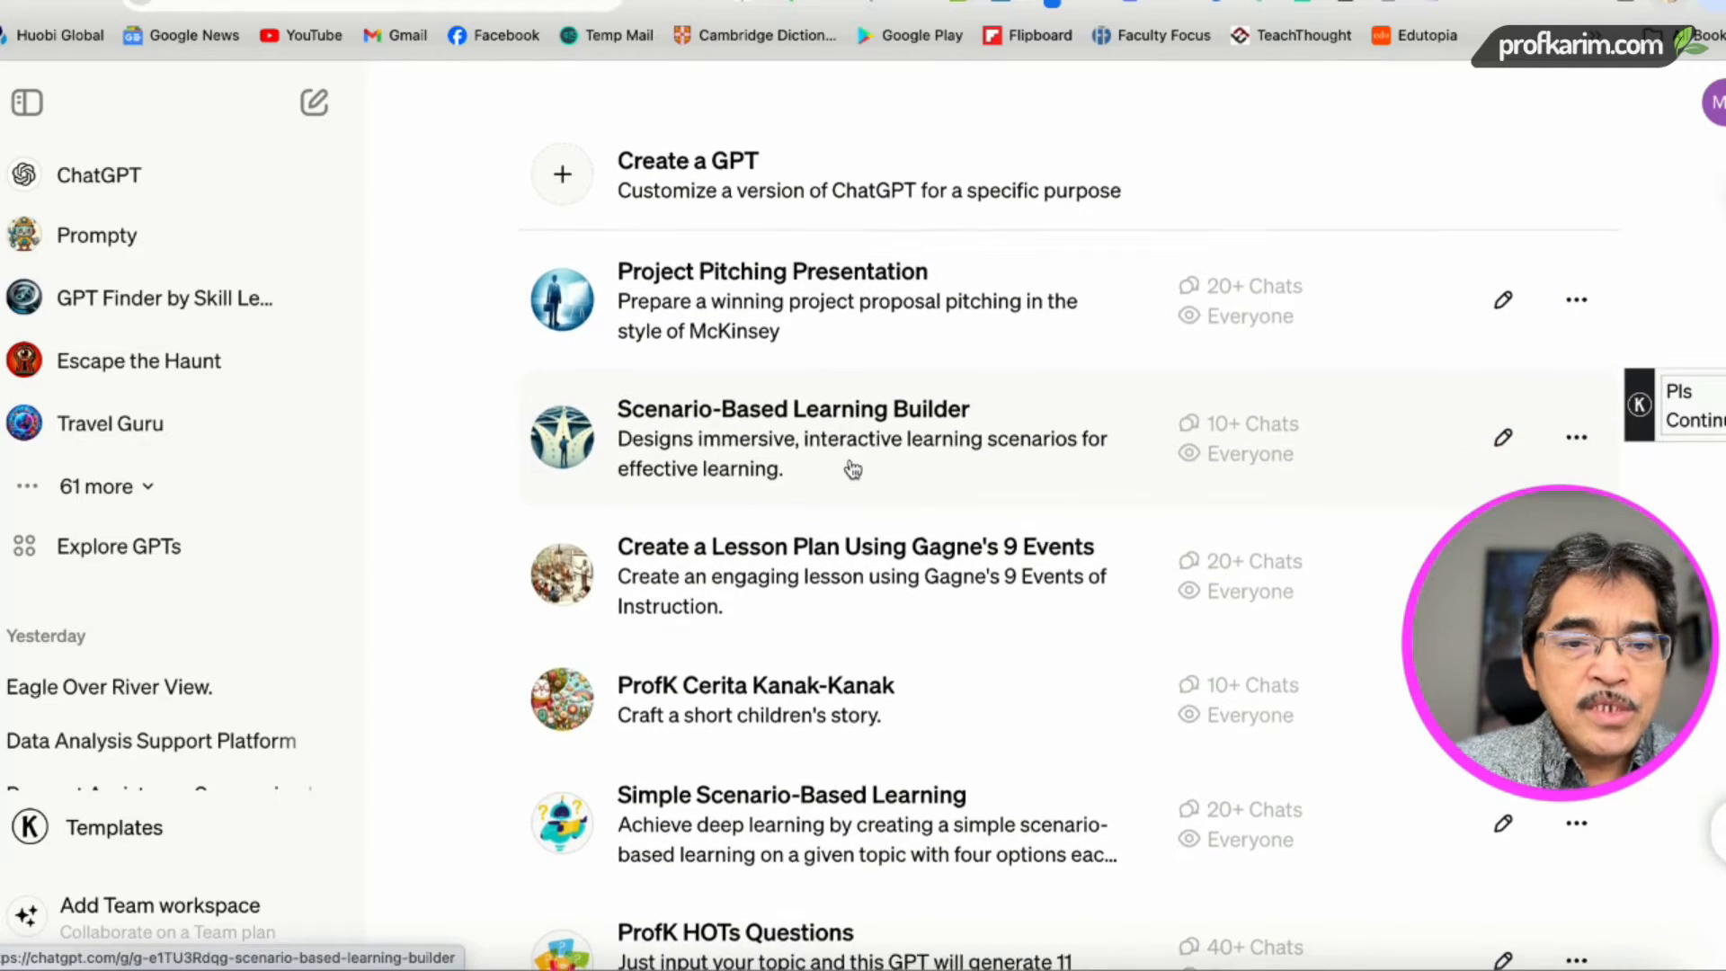
scroll(853, 468, "down", 1)
scroll(852, 468, "up", 3)
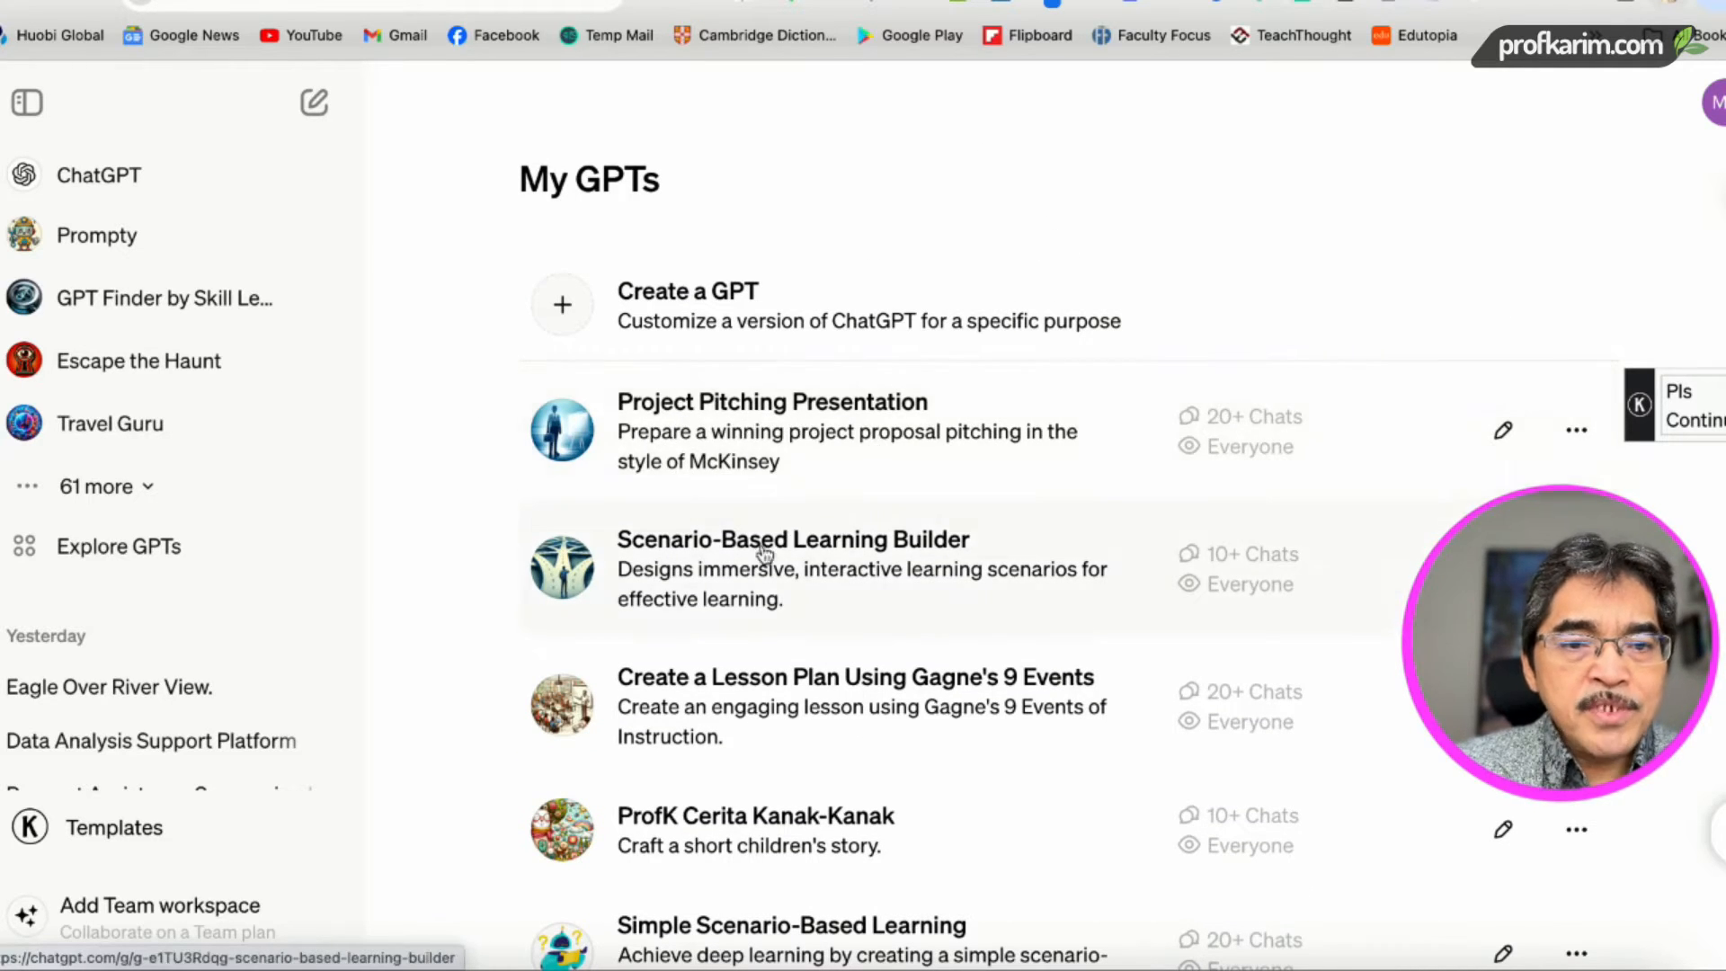
scroll(914, 576, "down", 1)
scroll(914, 576, "down", 5)
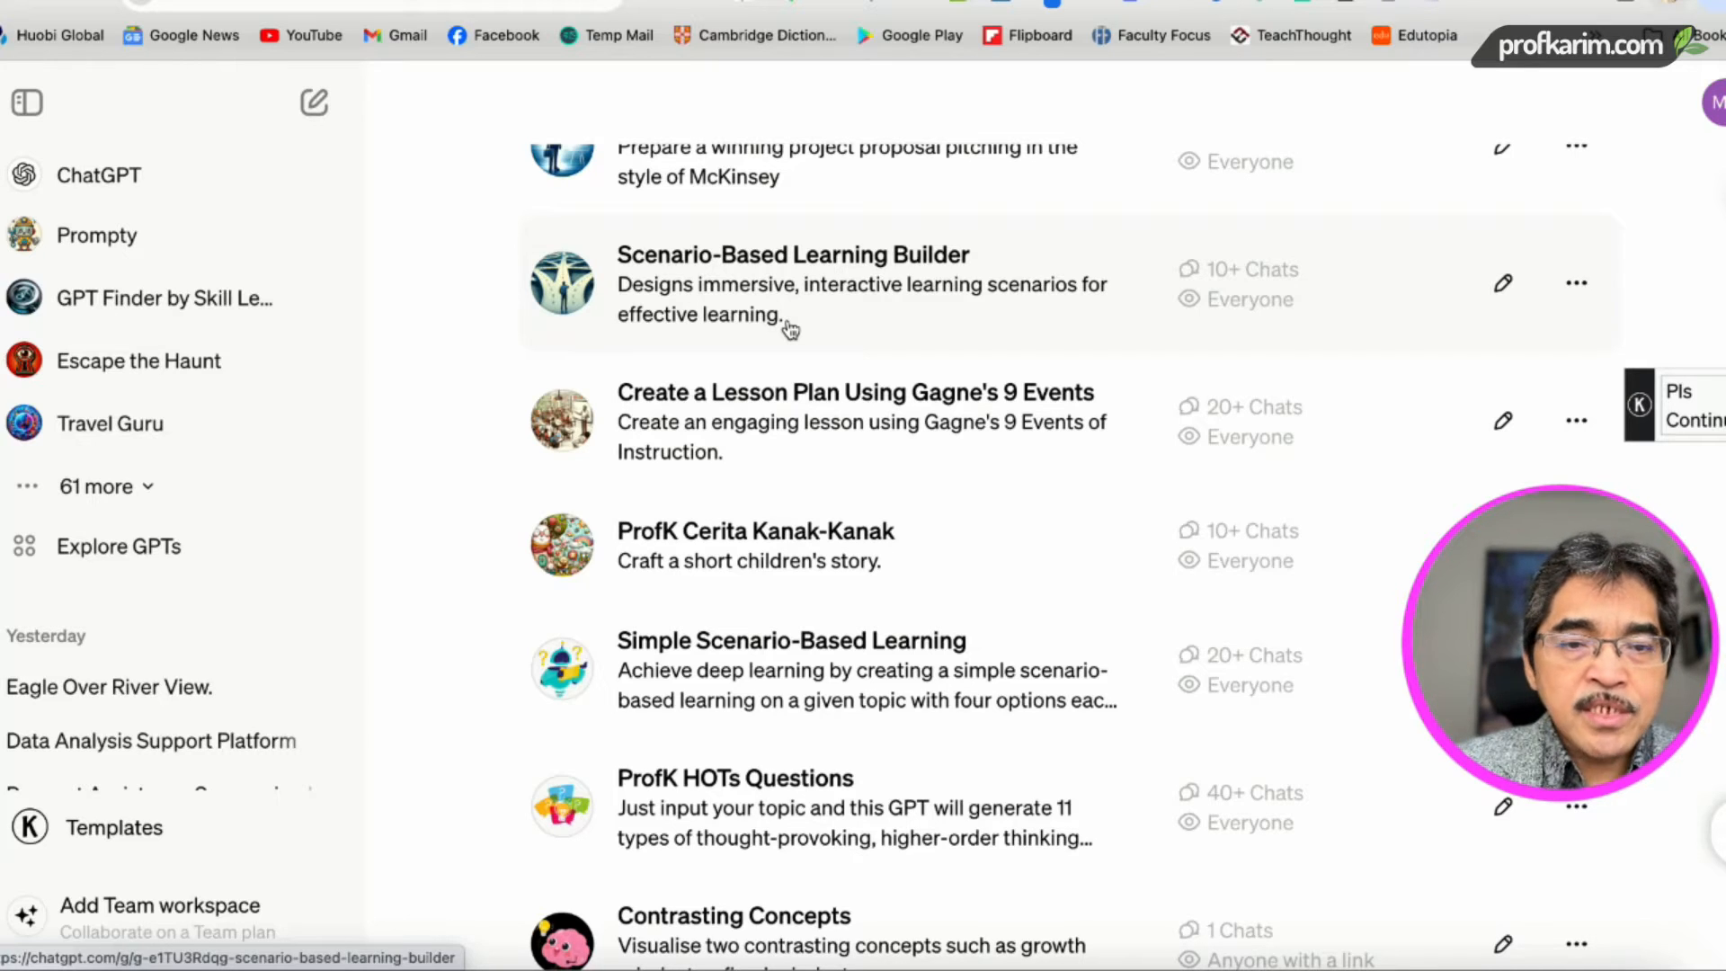
scroll(803, 347, "up", 3)
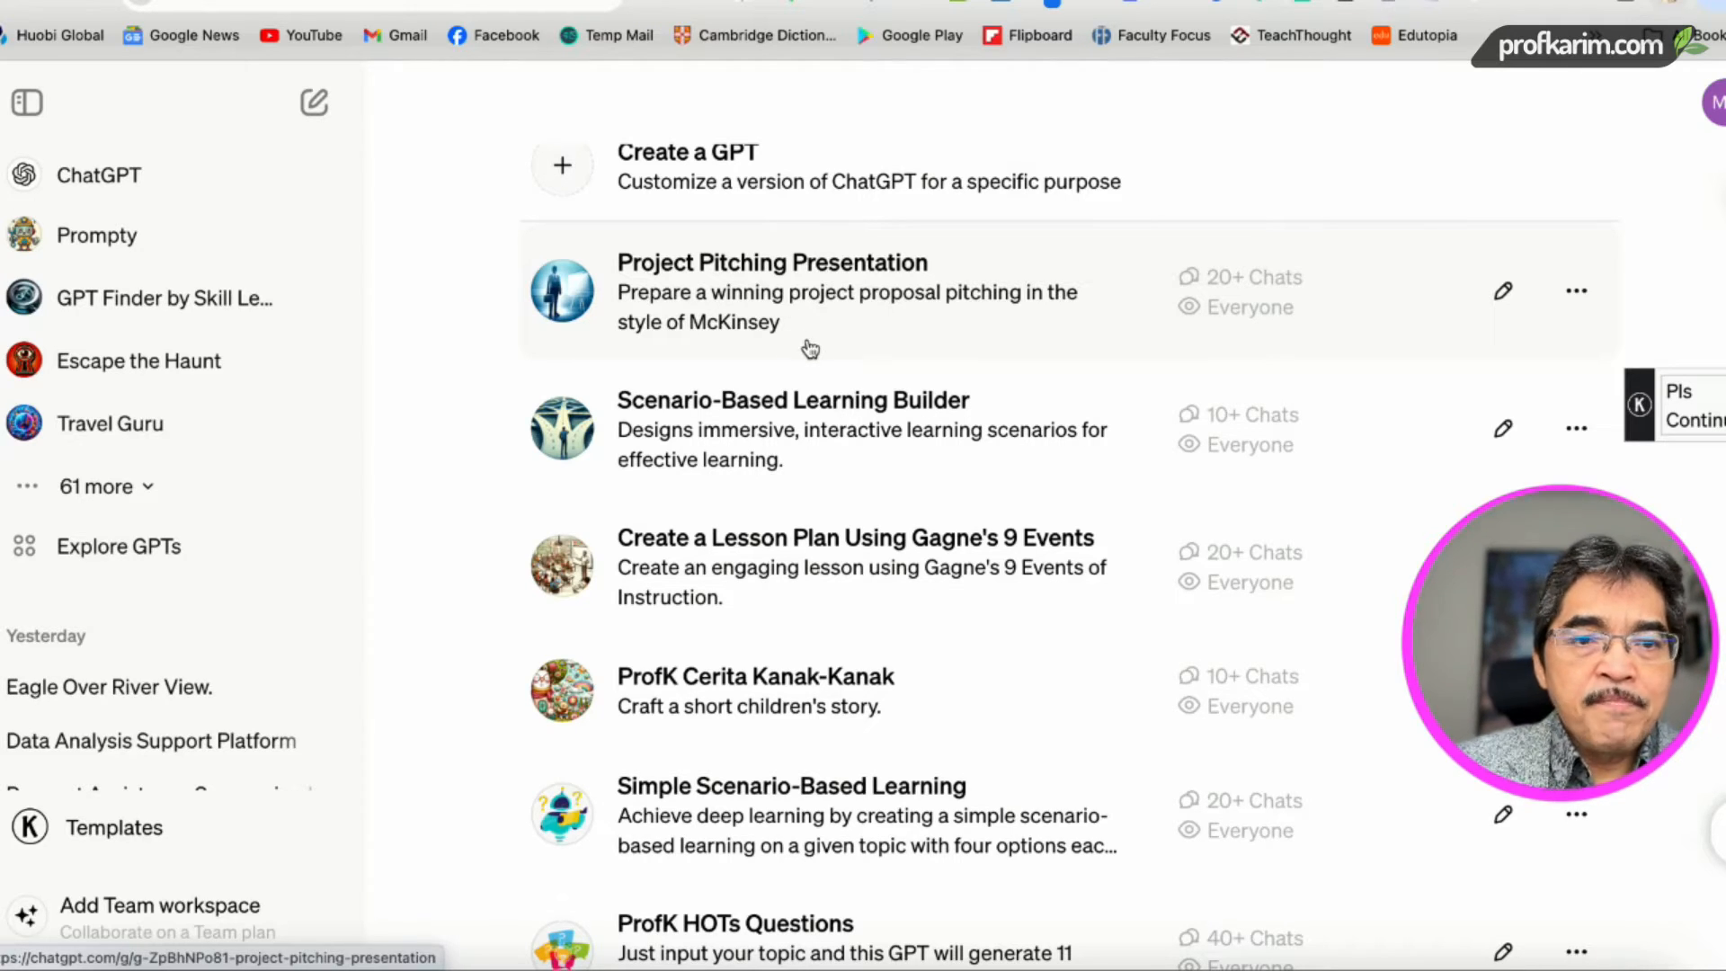
scroll(814, 368, "down", 1)
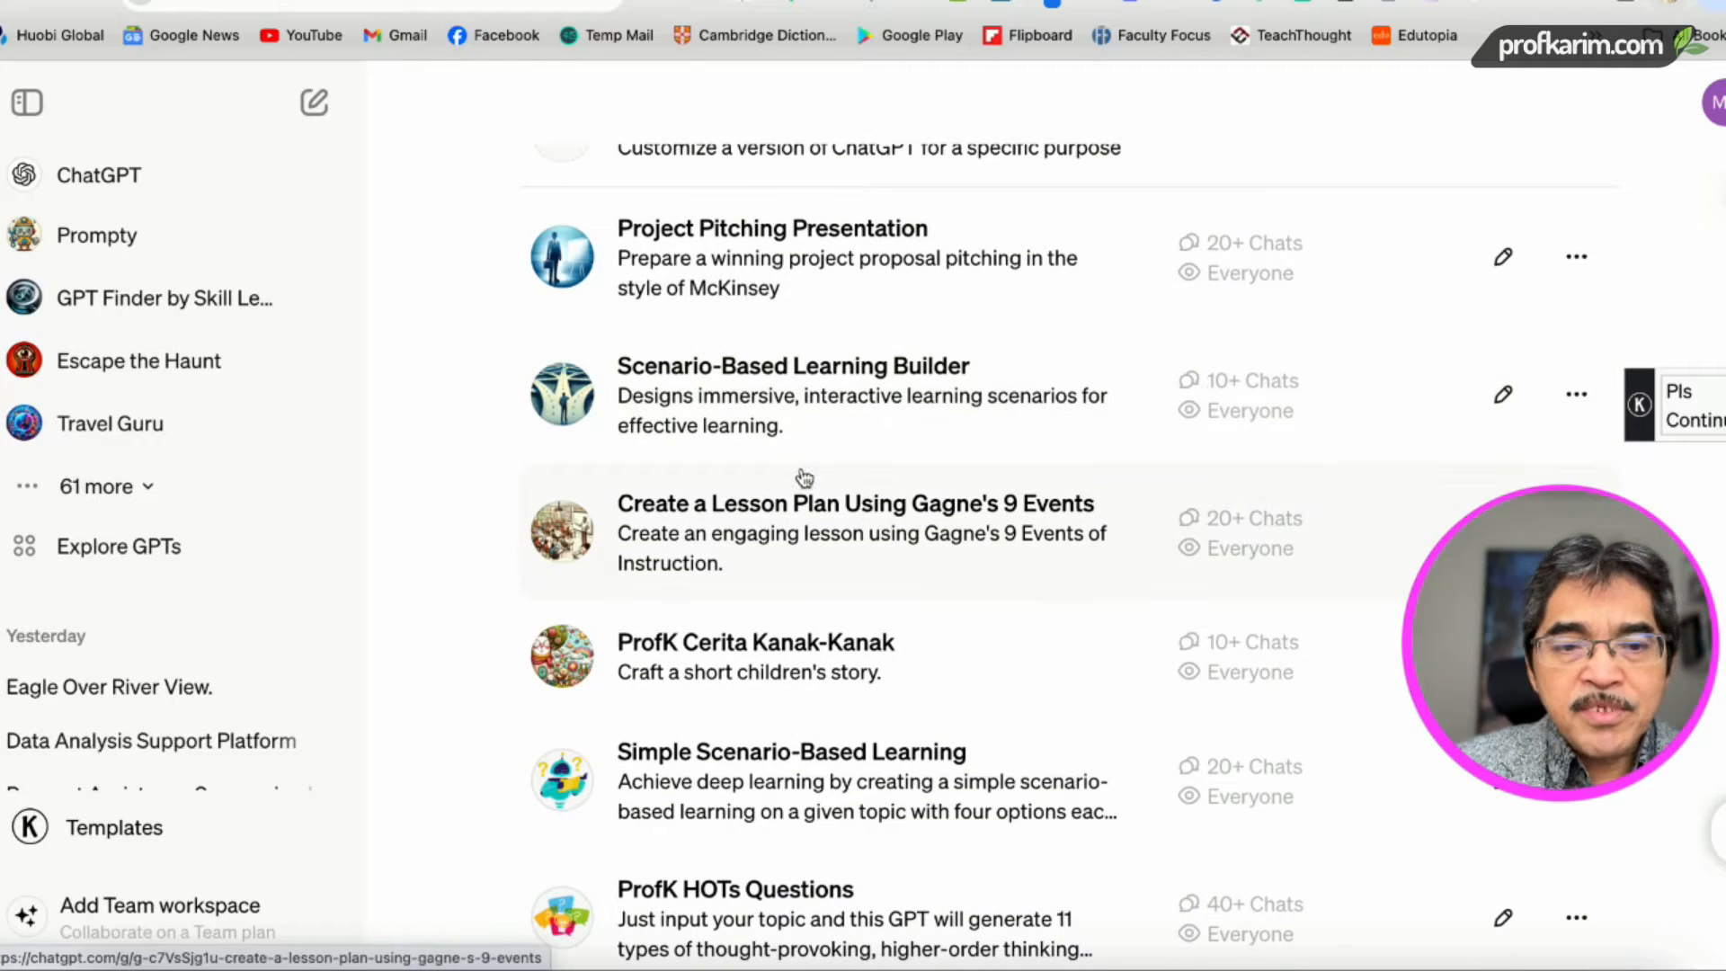
scroll(801, 477, "down", 2)
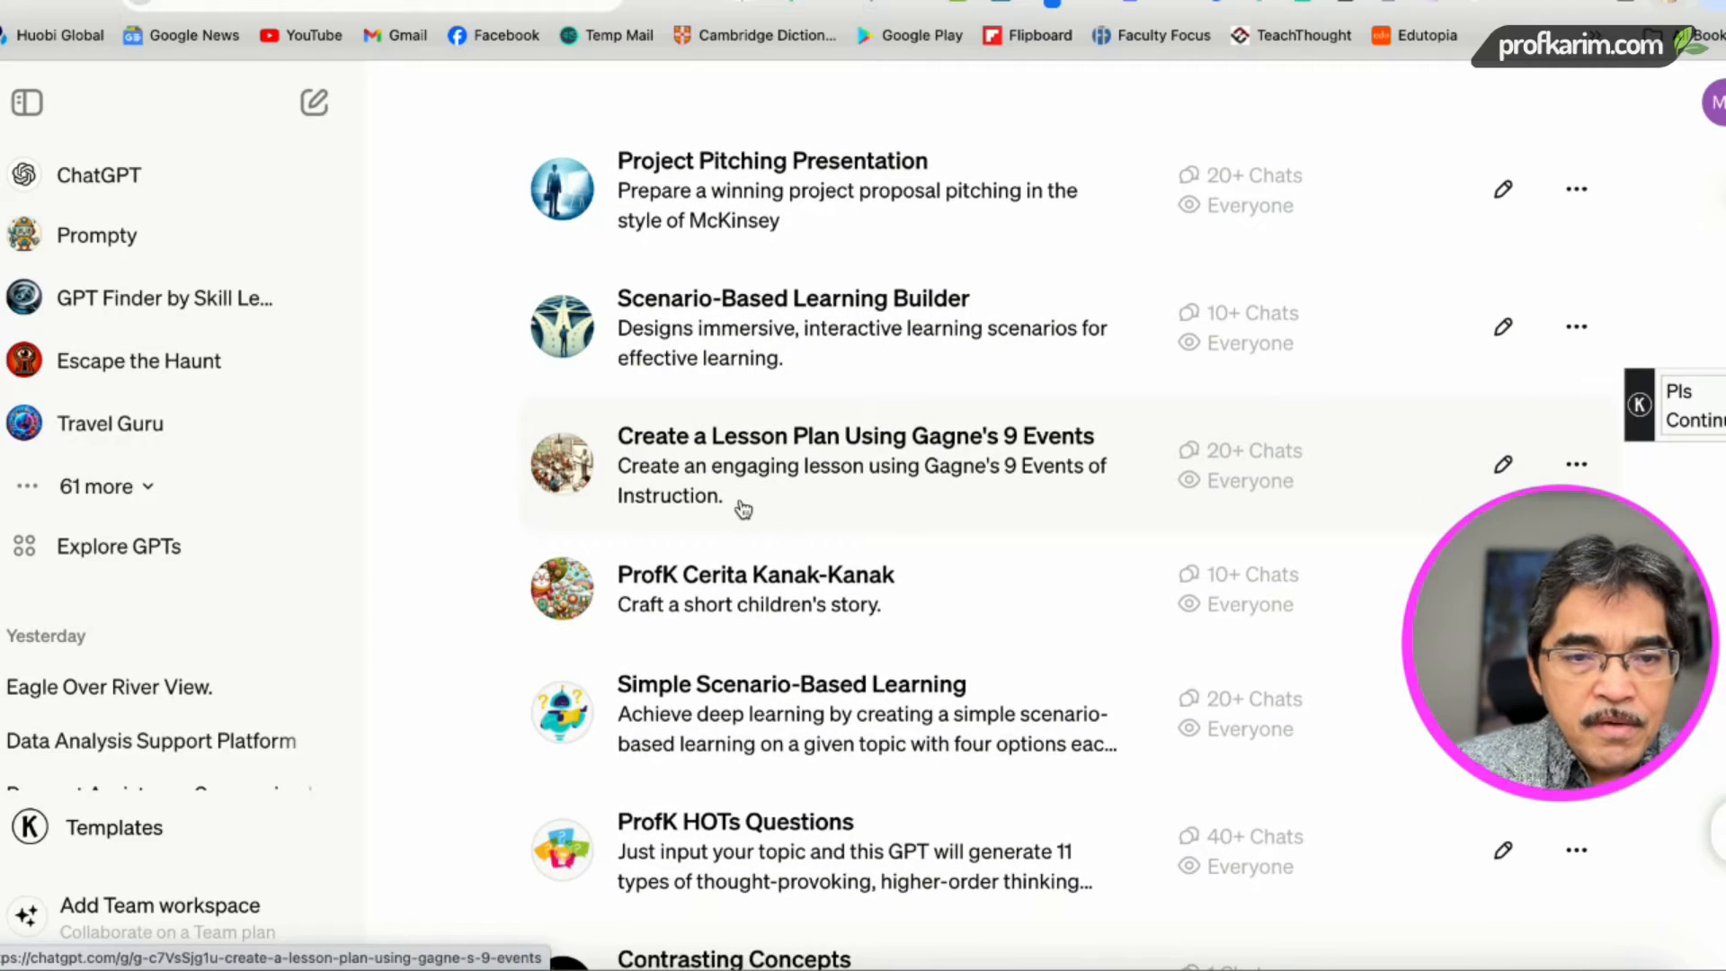
scroll(749, 513, "down", 3)
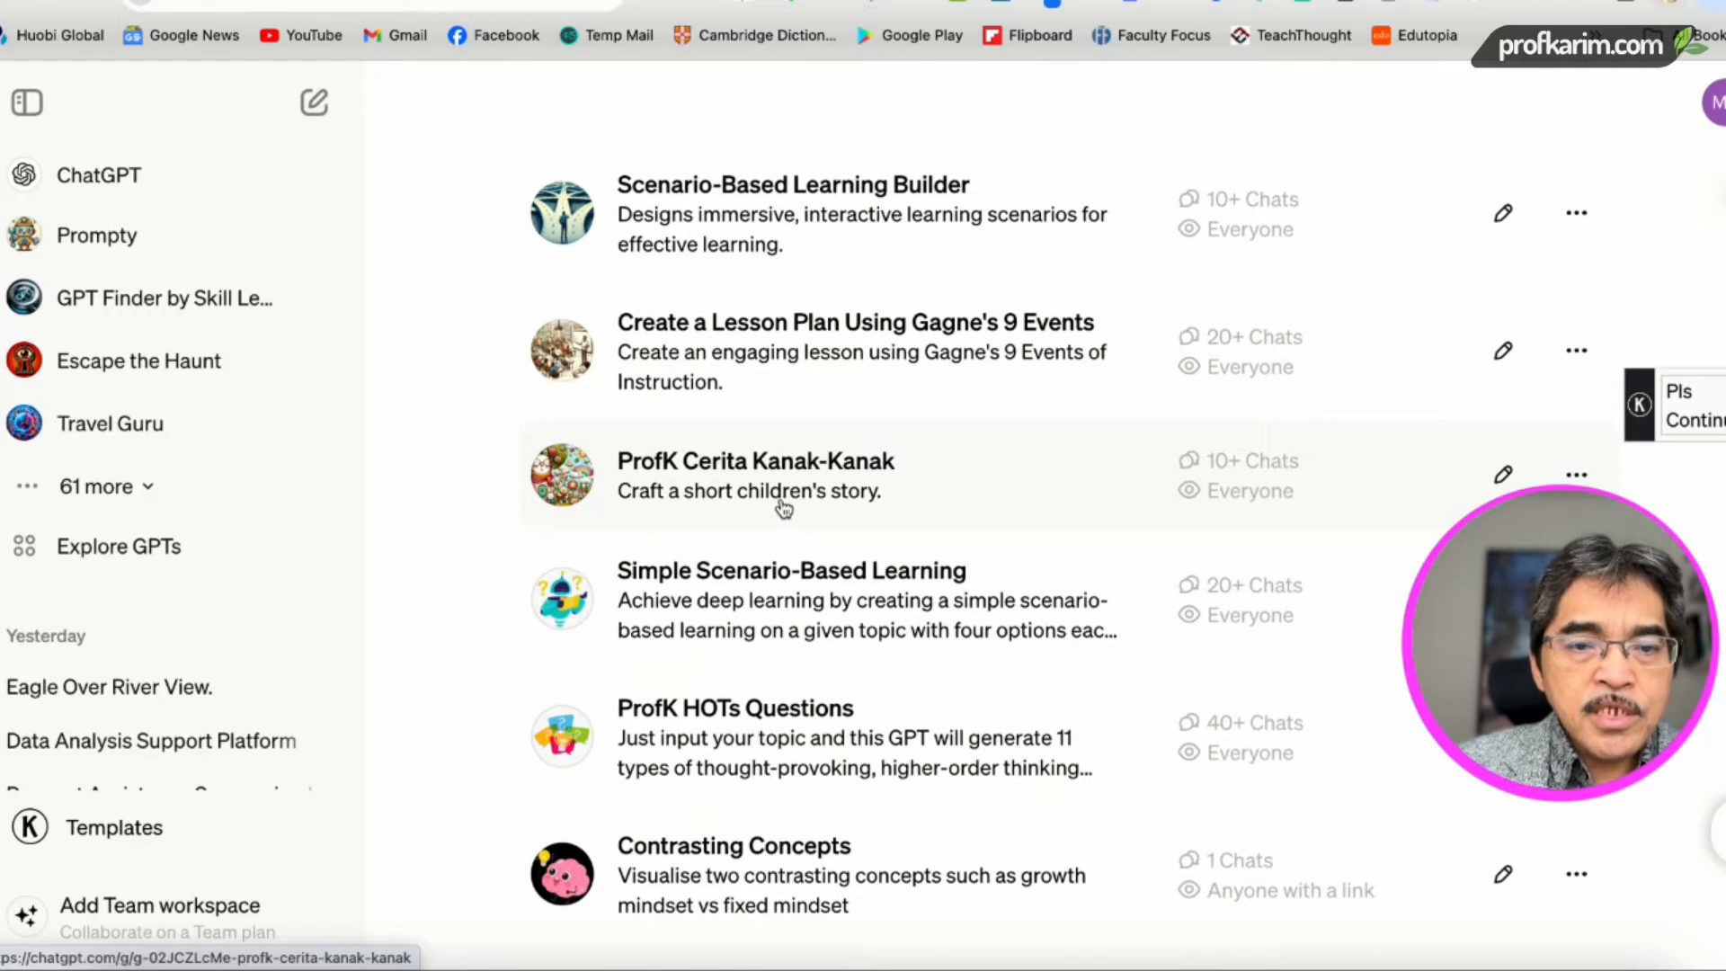
scroll(800, 504, "down", 2)
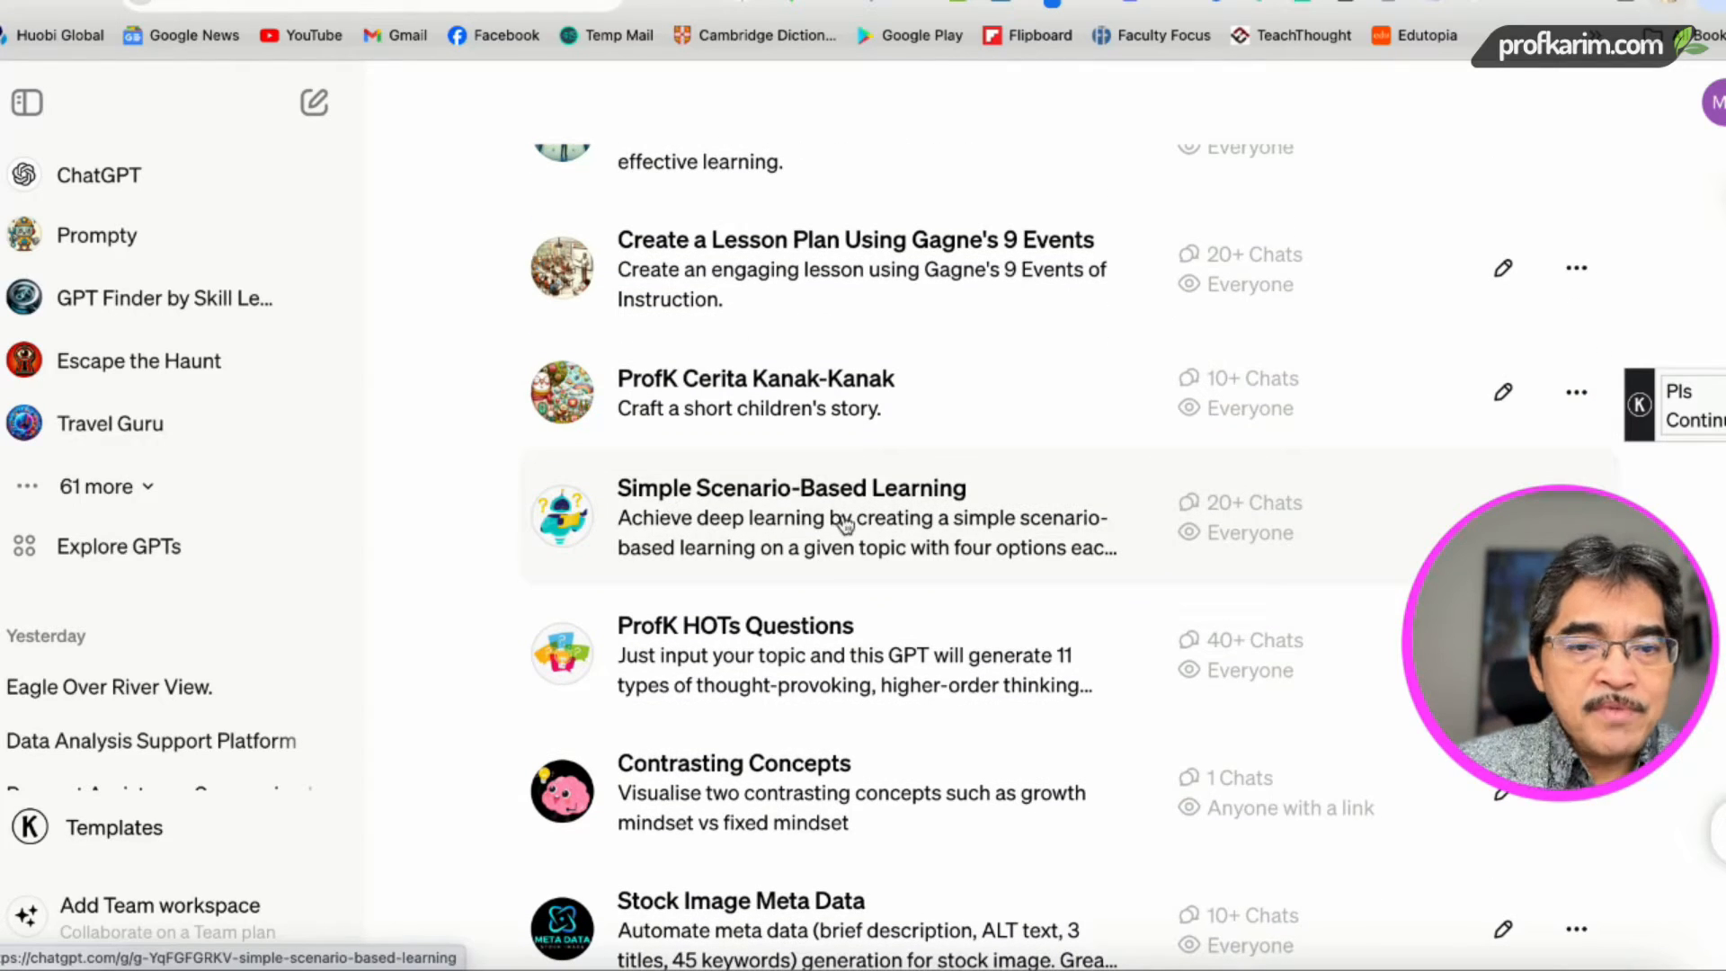
scroll(832, 622, "down", 3)
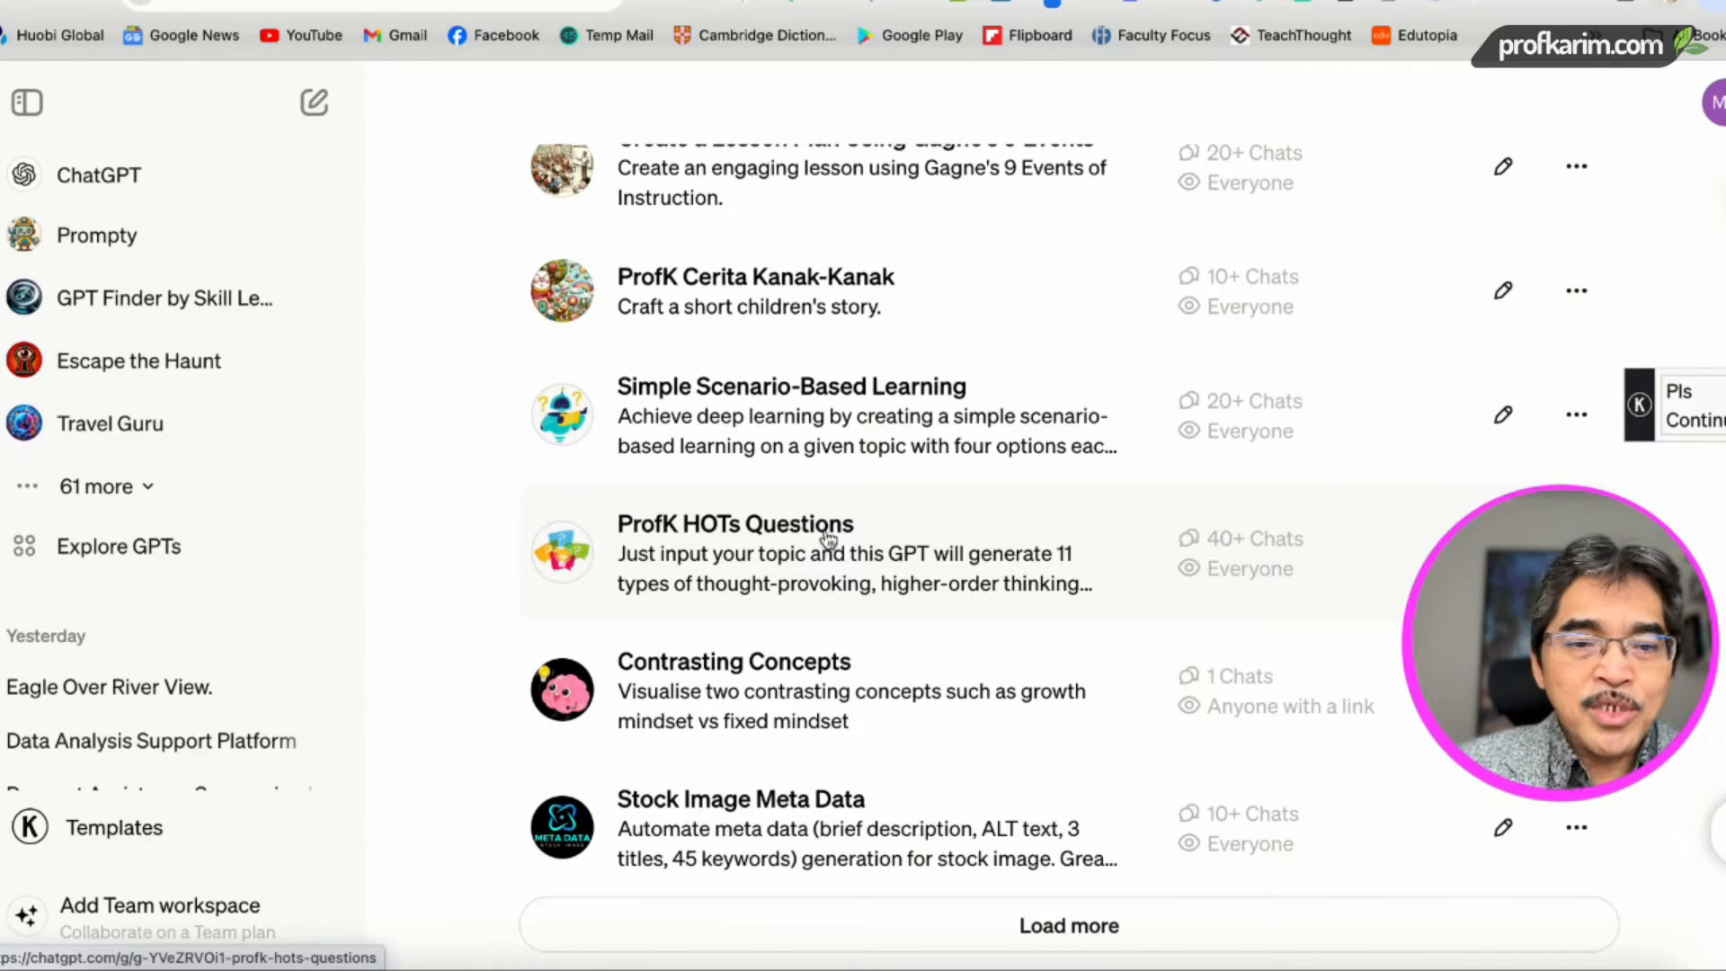
scroll(814, 558, "down", 1)
scroll(818, 720, "down", 1)
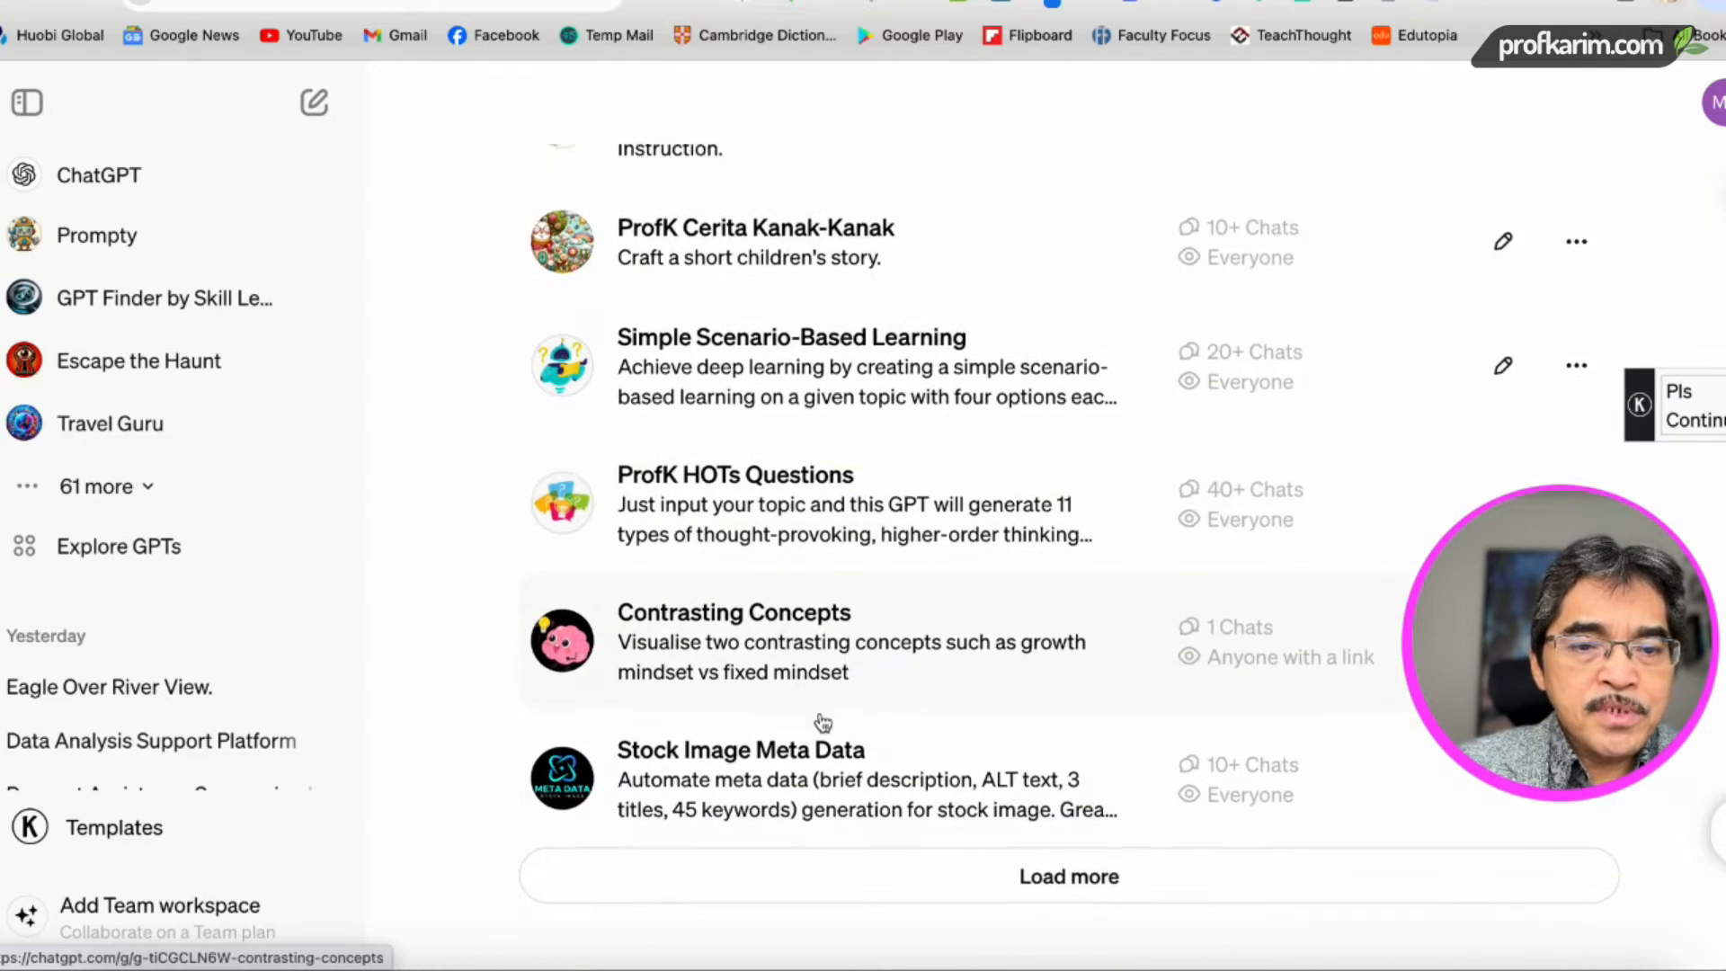
Step: Load more of the own GPTs and review the extended list, including MyPortrait and ProfK Style
left_click(1034, 879)
scroll(953, 648, "down", 3)
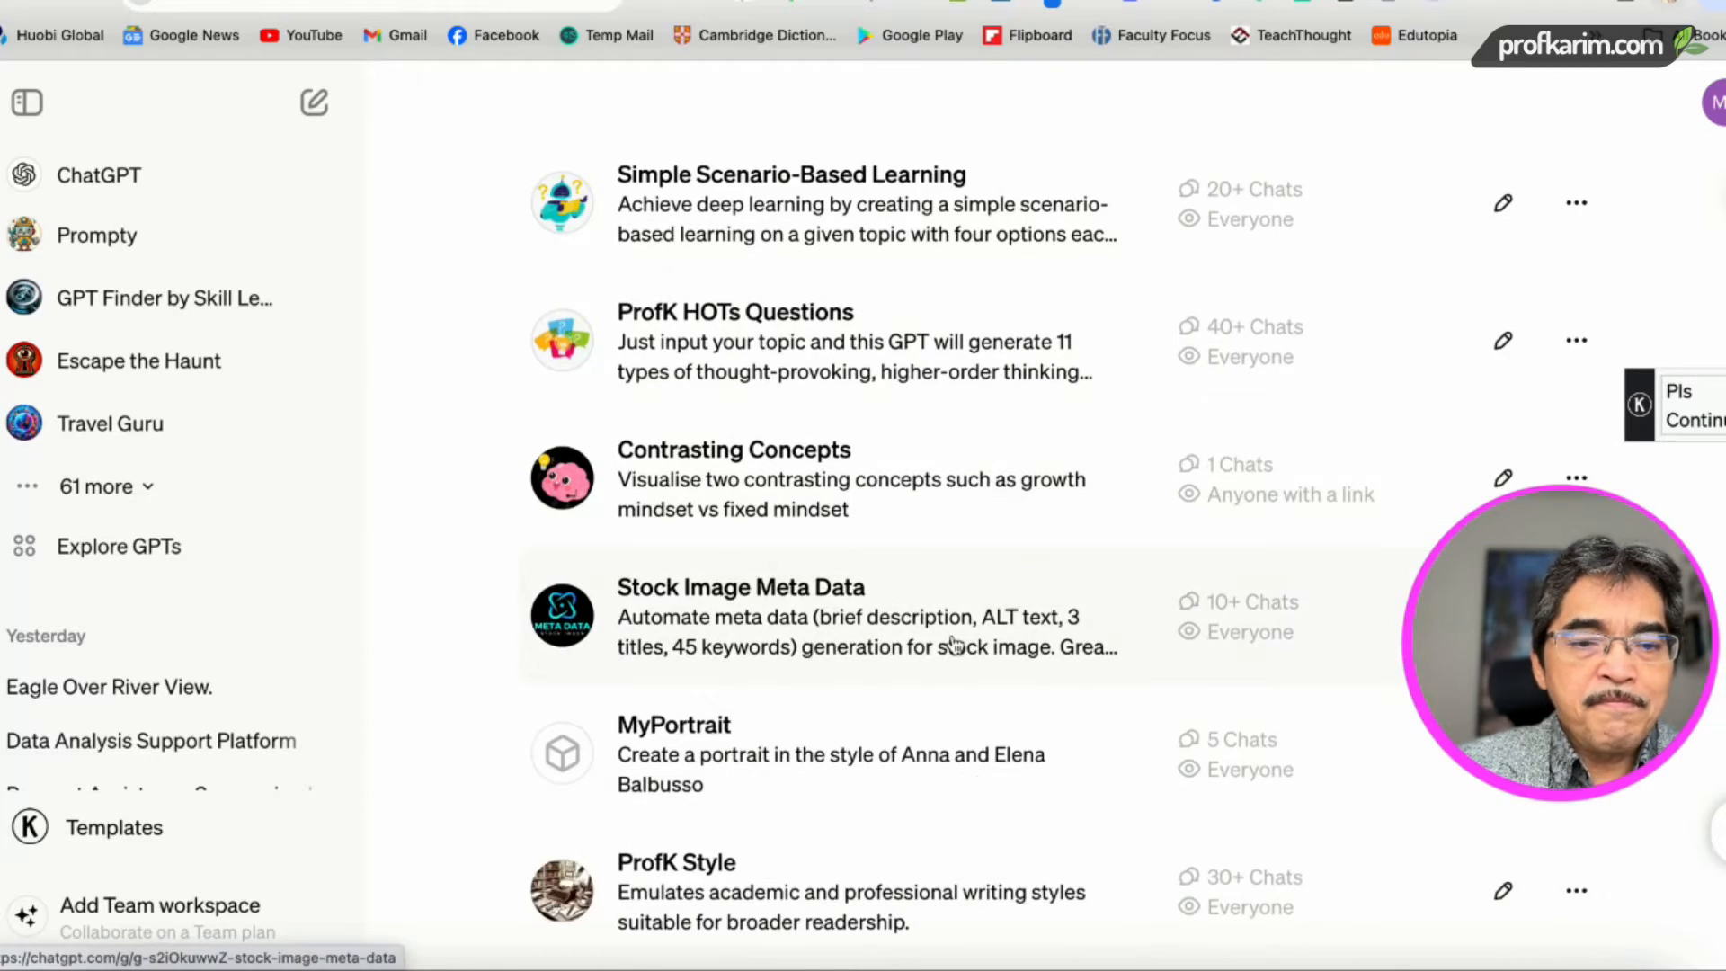
scroll(940, 655, "up", 10)
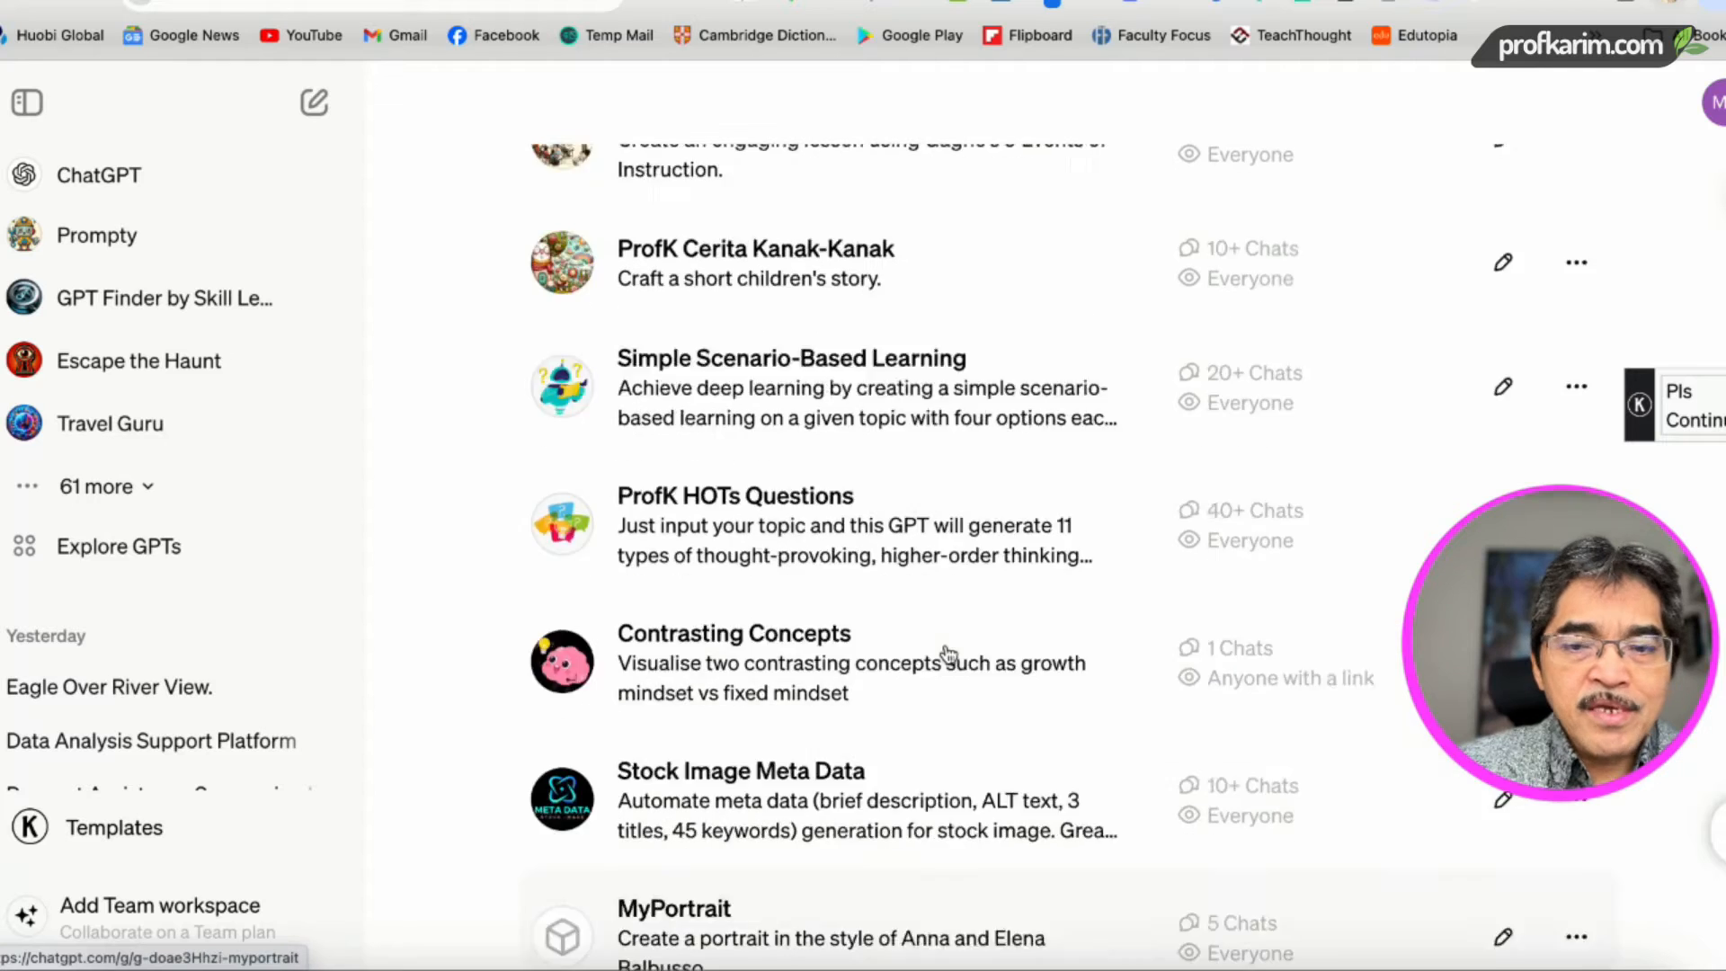
scroll(949, 656, "down", 2)
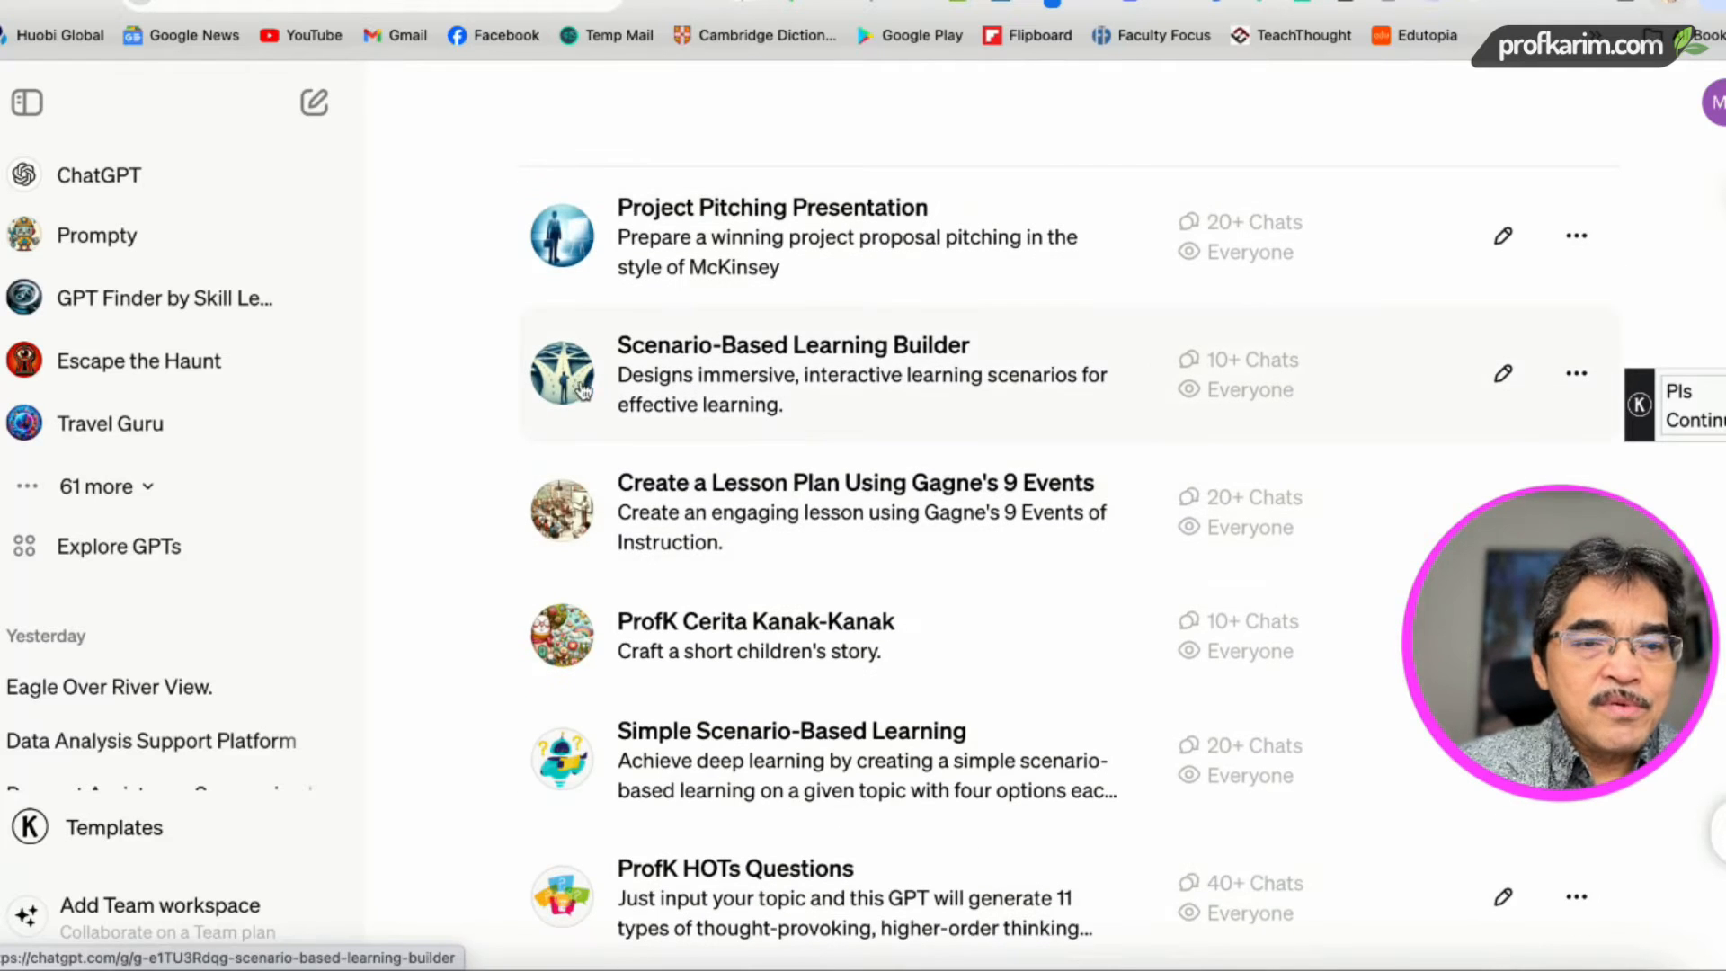
scroll(705, 728, "down", 4)
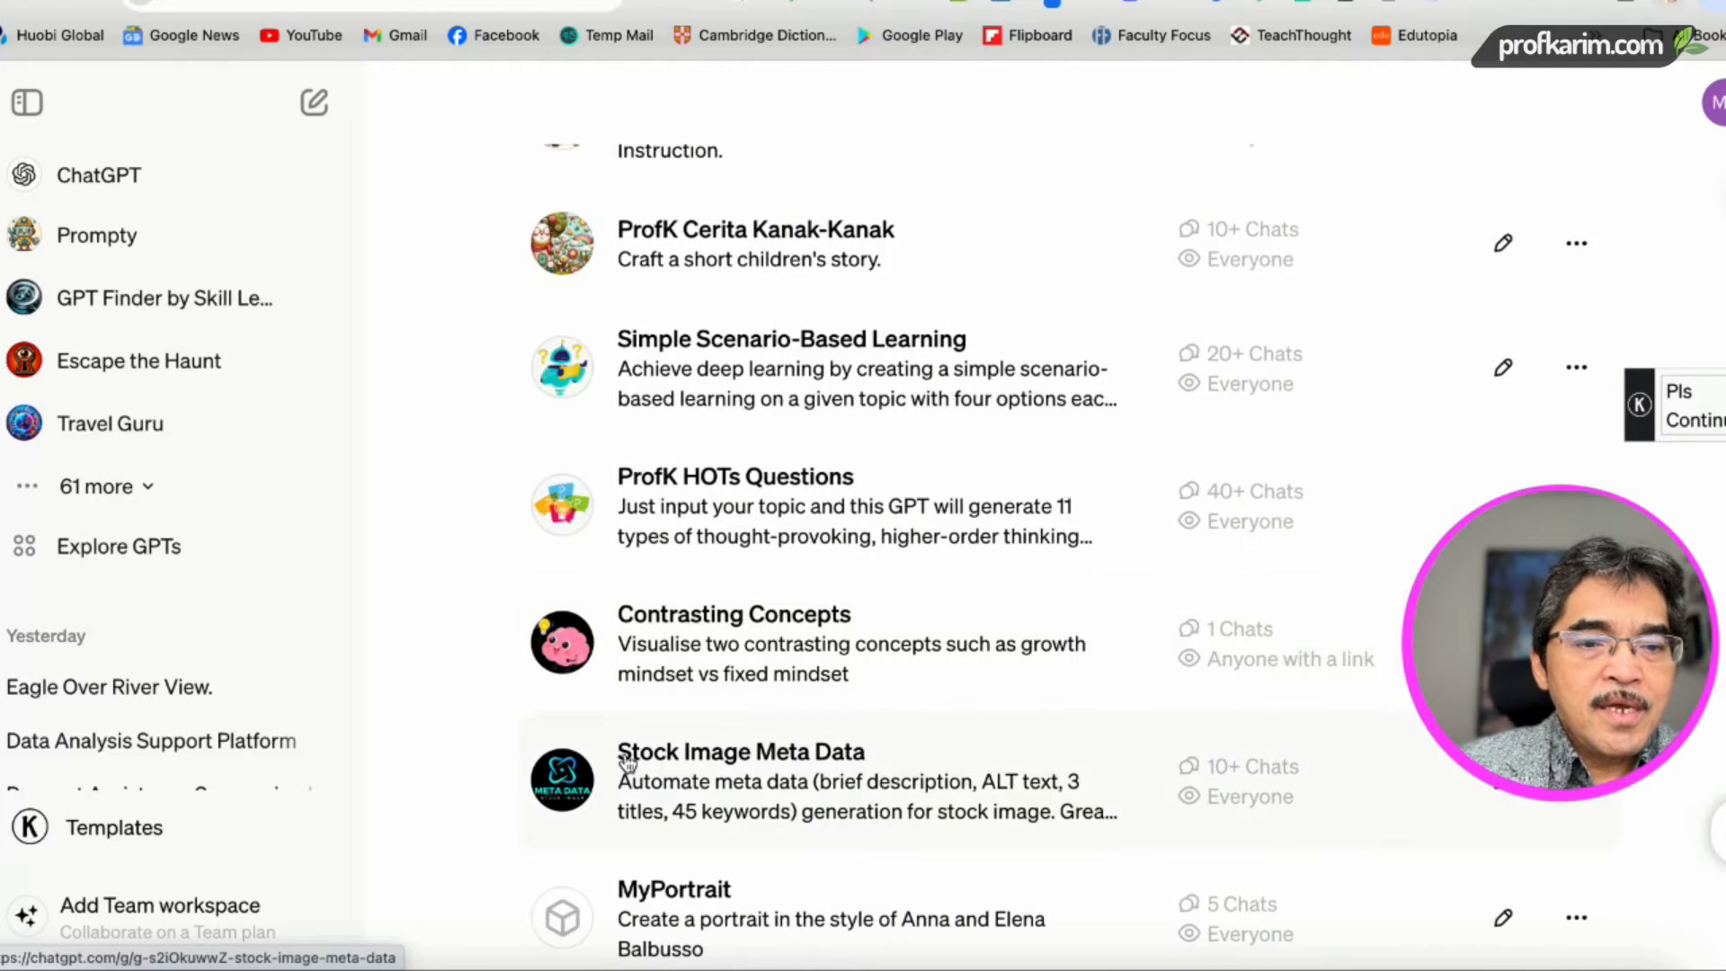
scroll(649, 748, "down", 3)
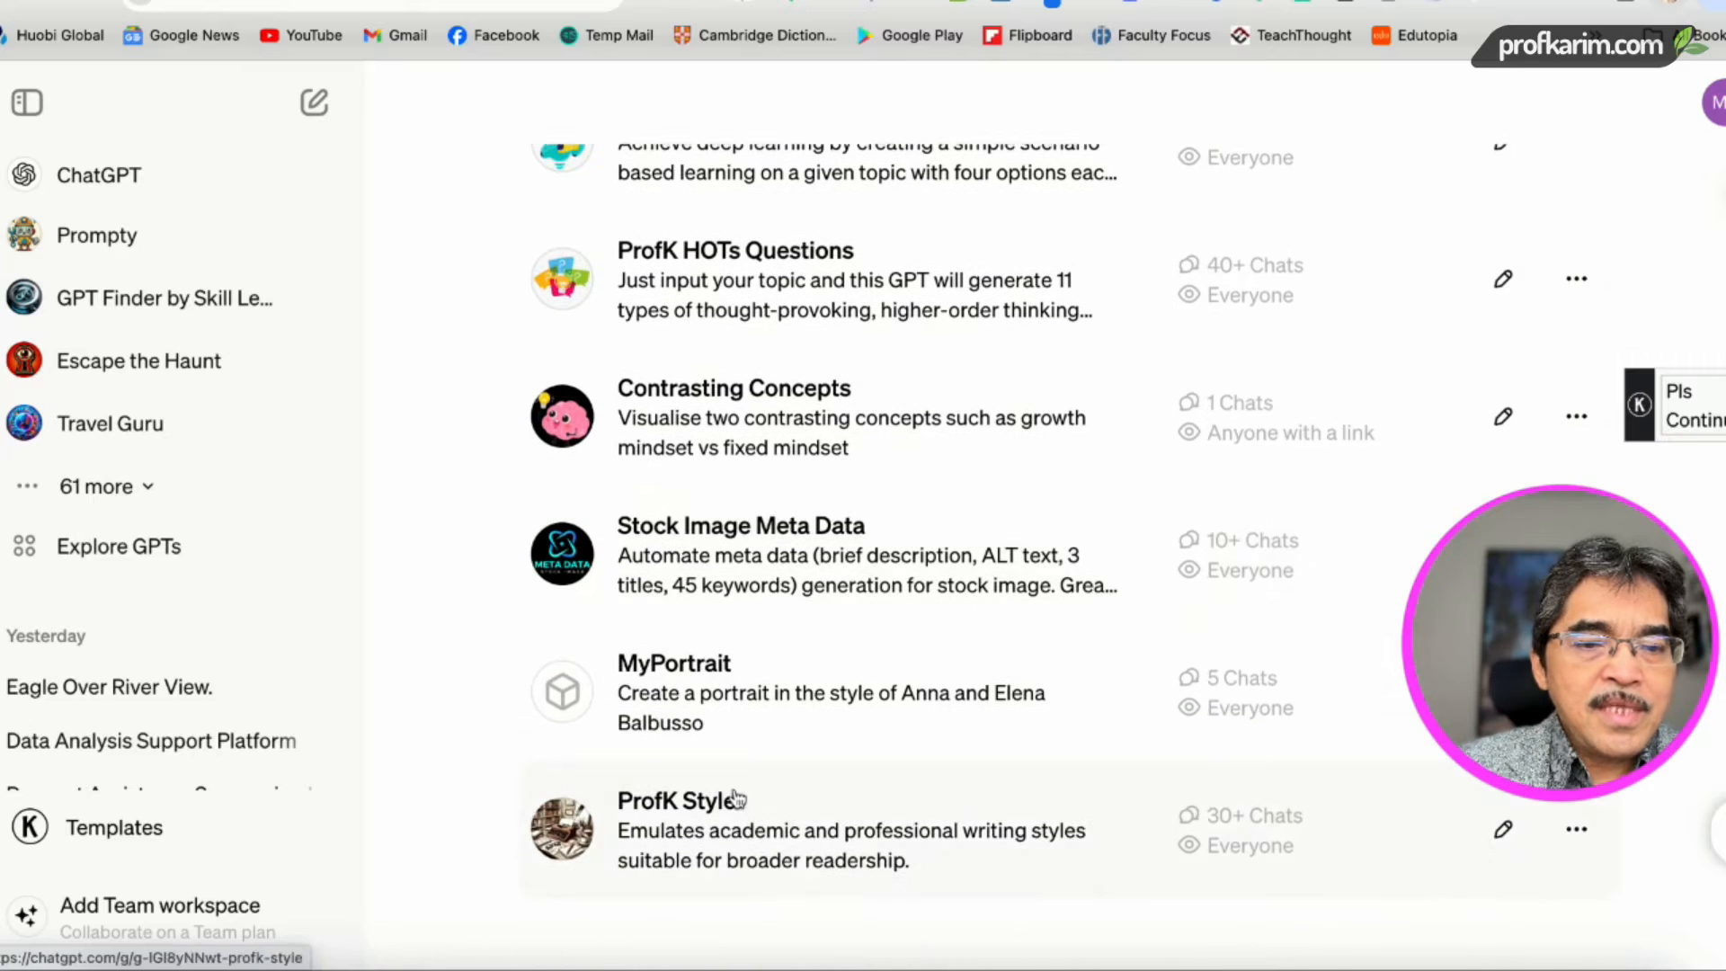
scroll(857, 607, "up", 3)
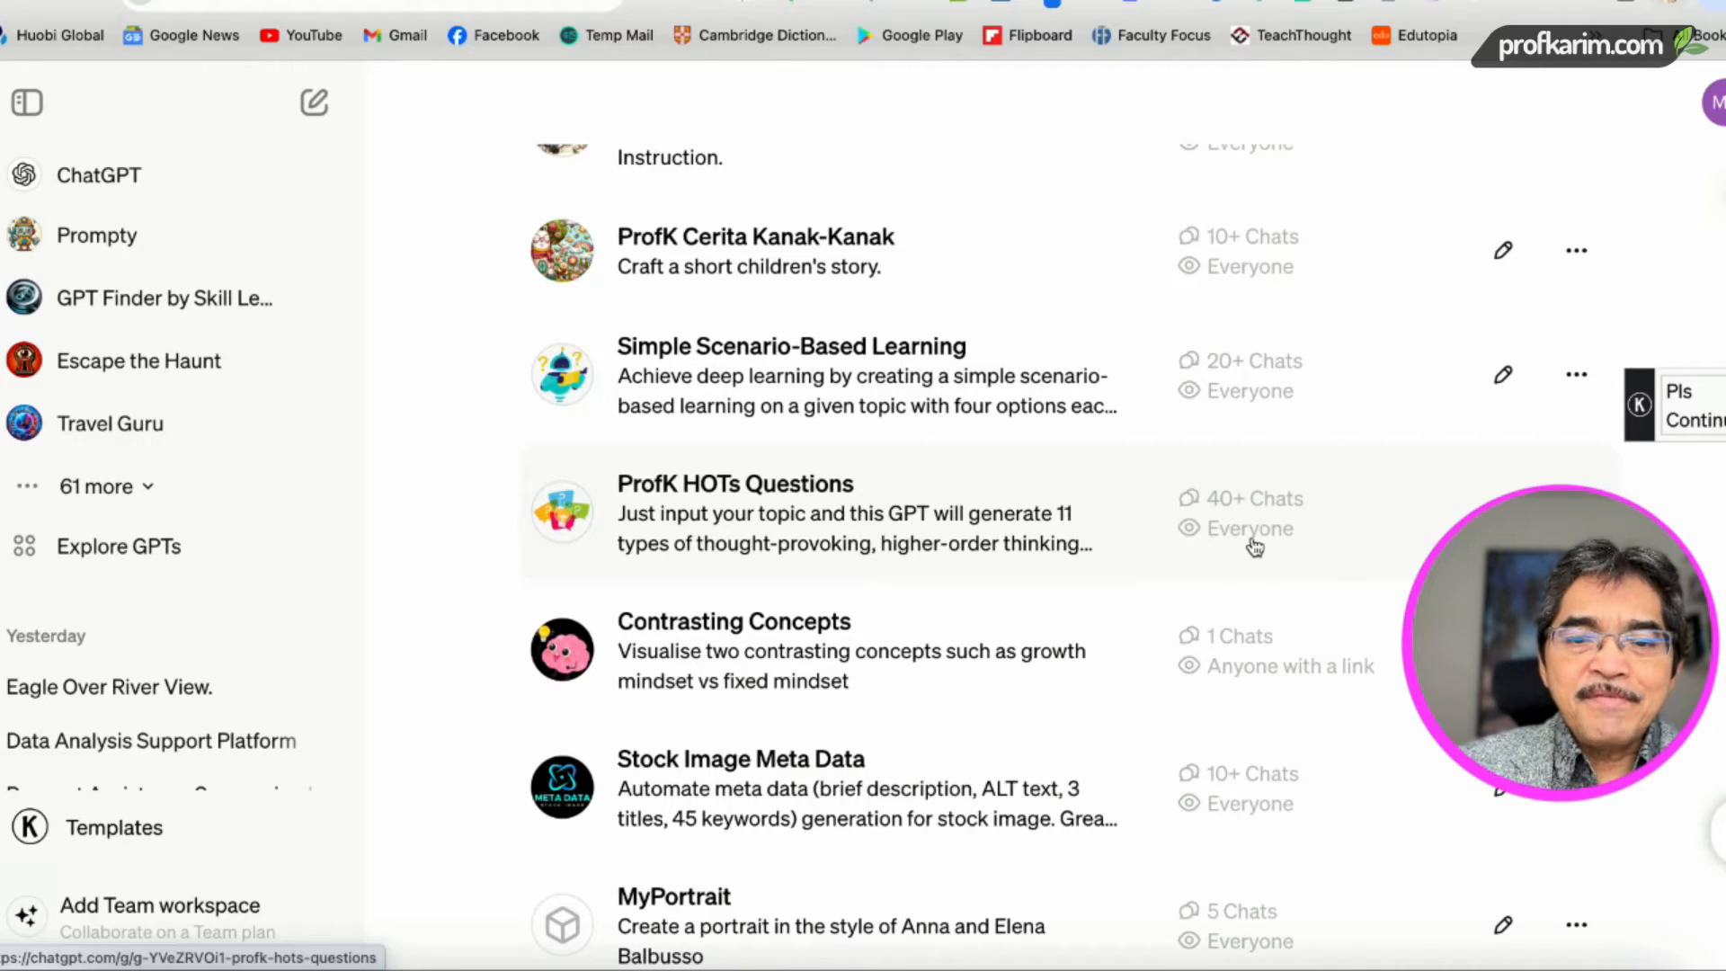
scroll(1236, 624, "up", 6)
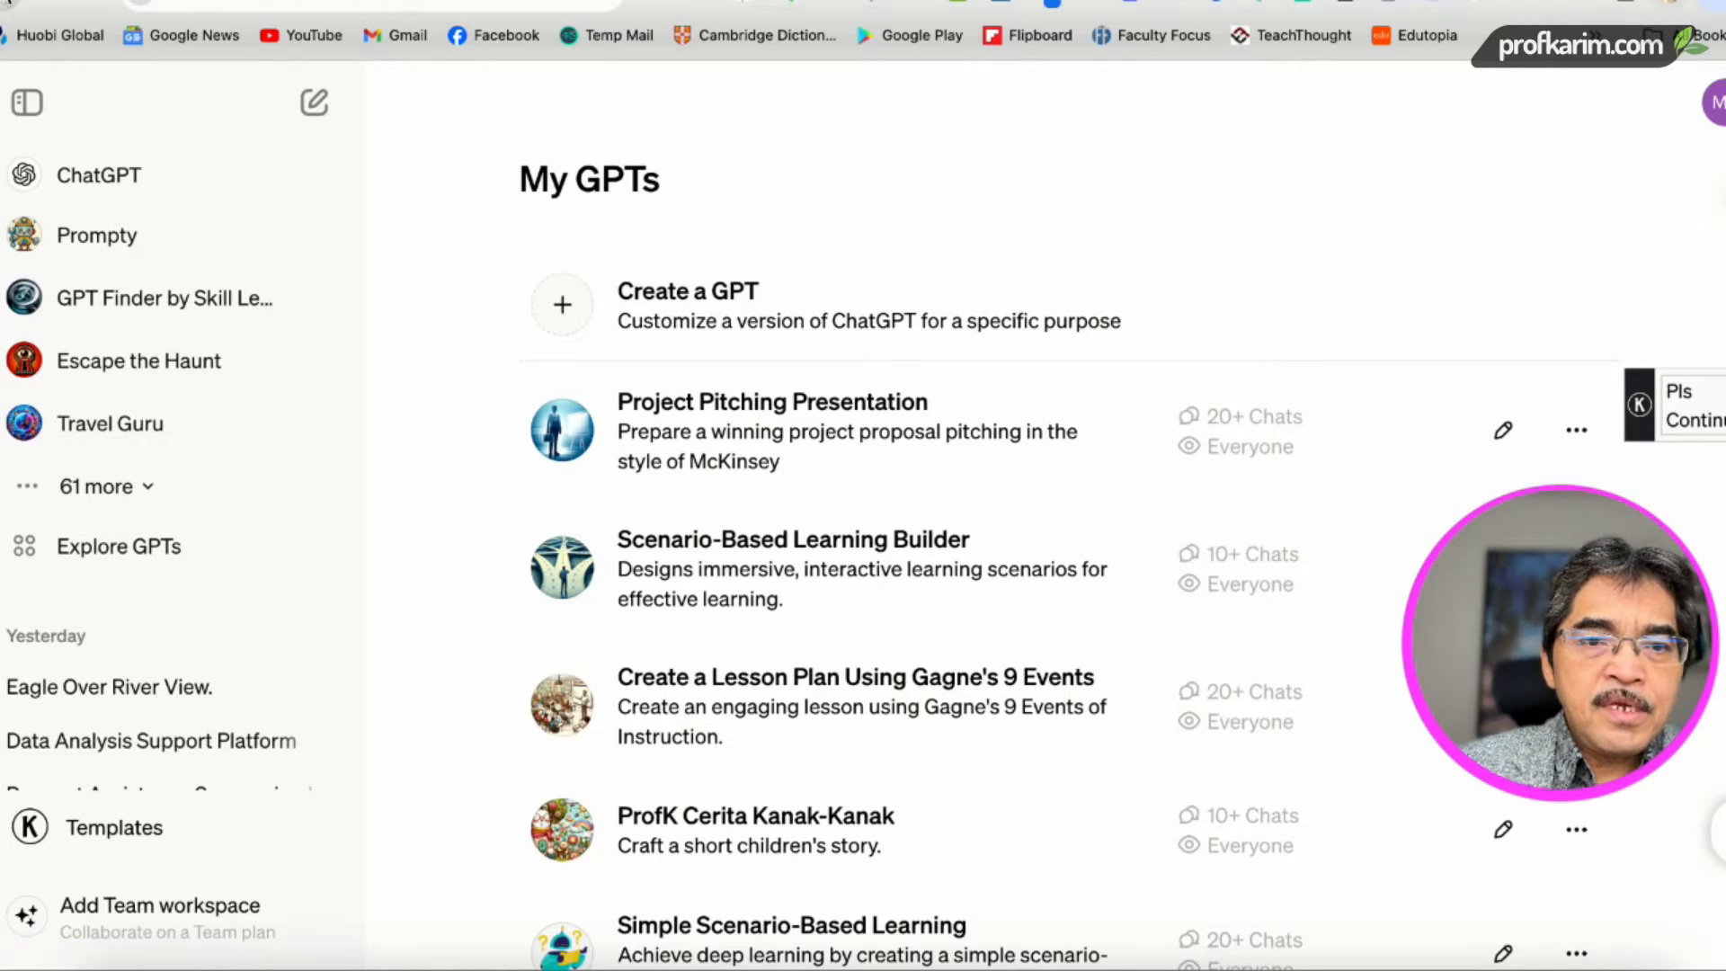
Step: Return to the GPT store's main page and check the account options for access to own GPTs
left_click(10, 2)
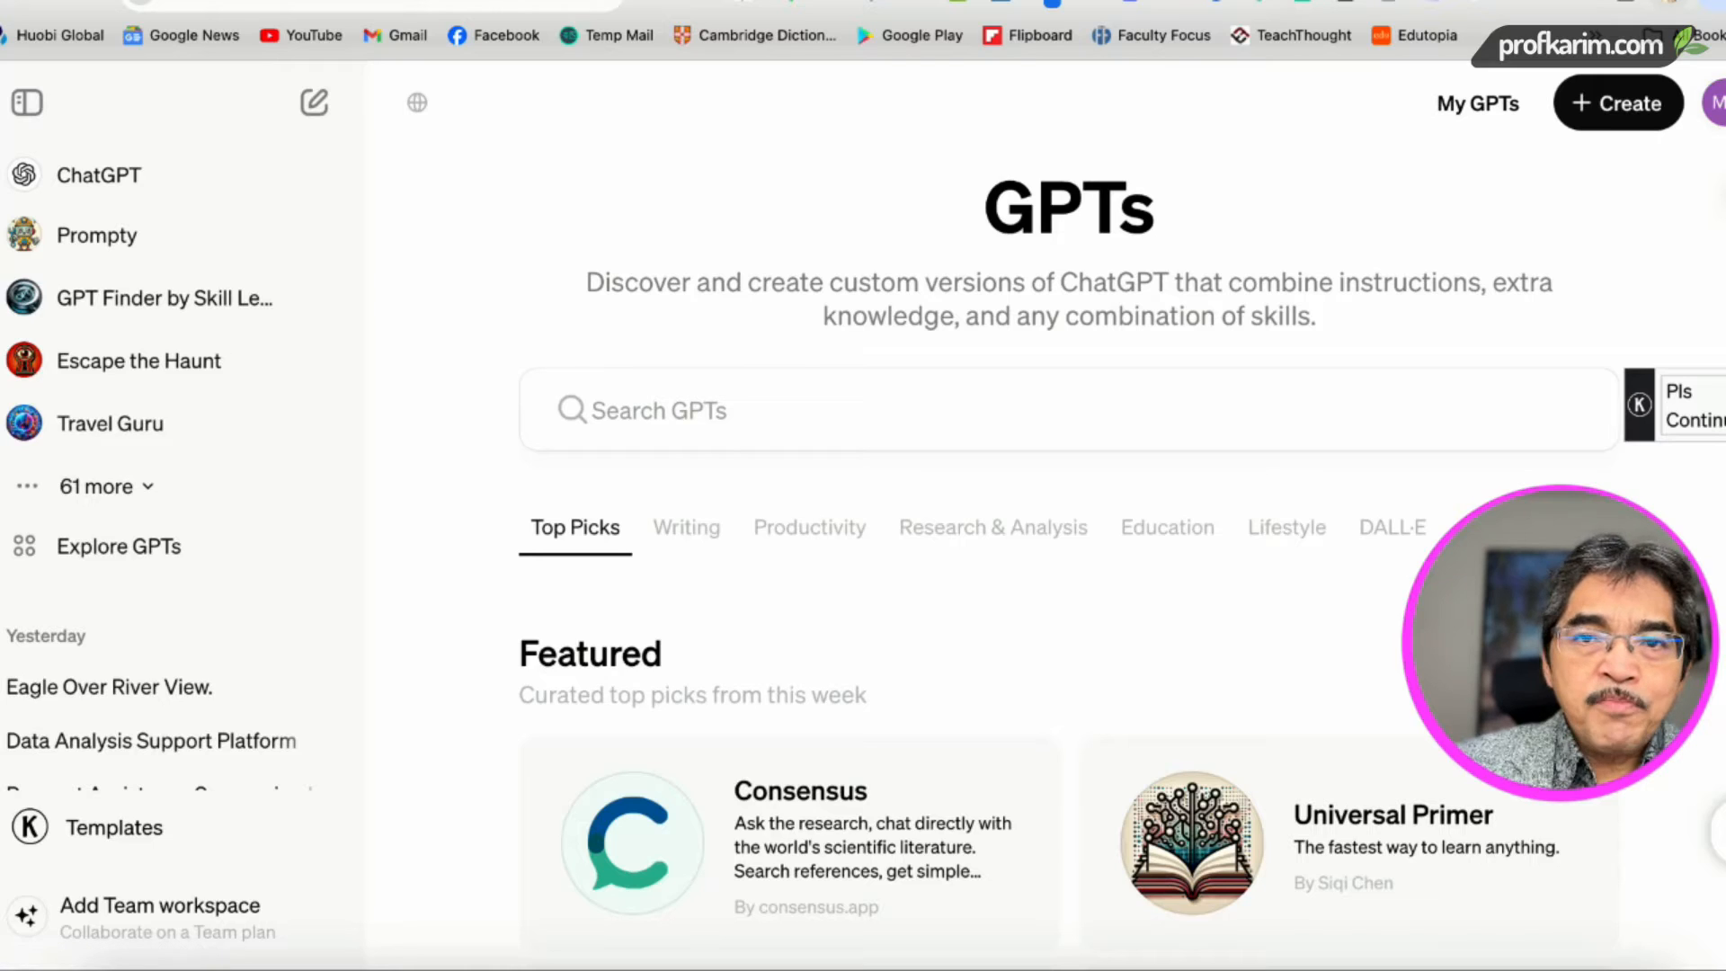
left_click(1719, 103)
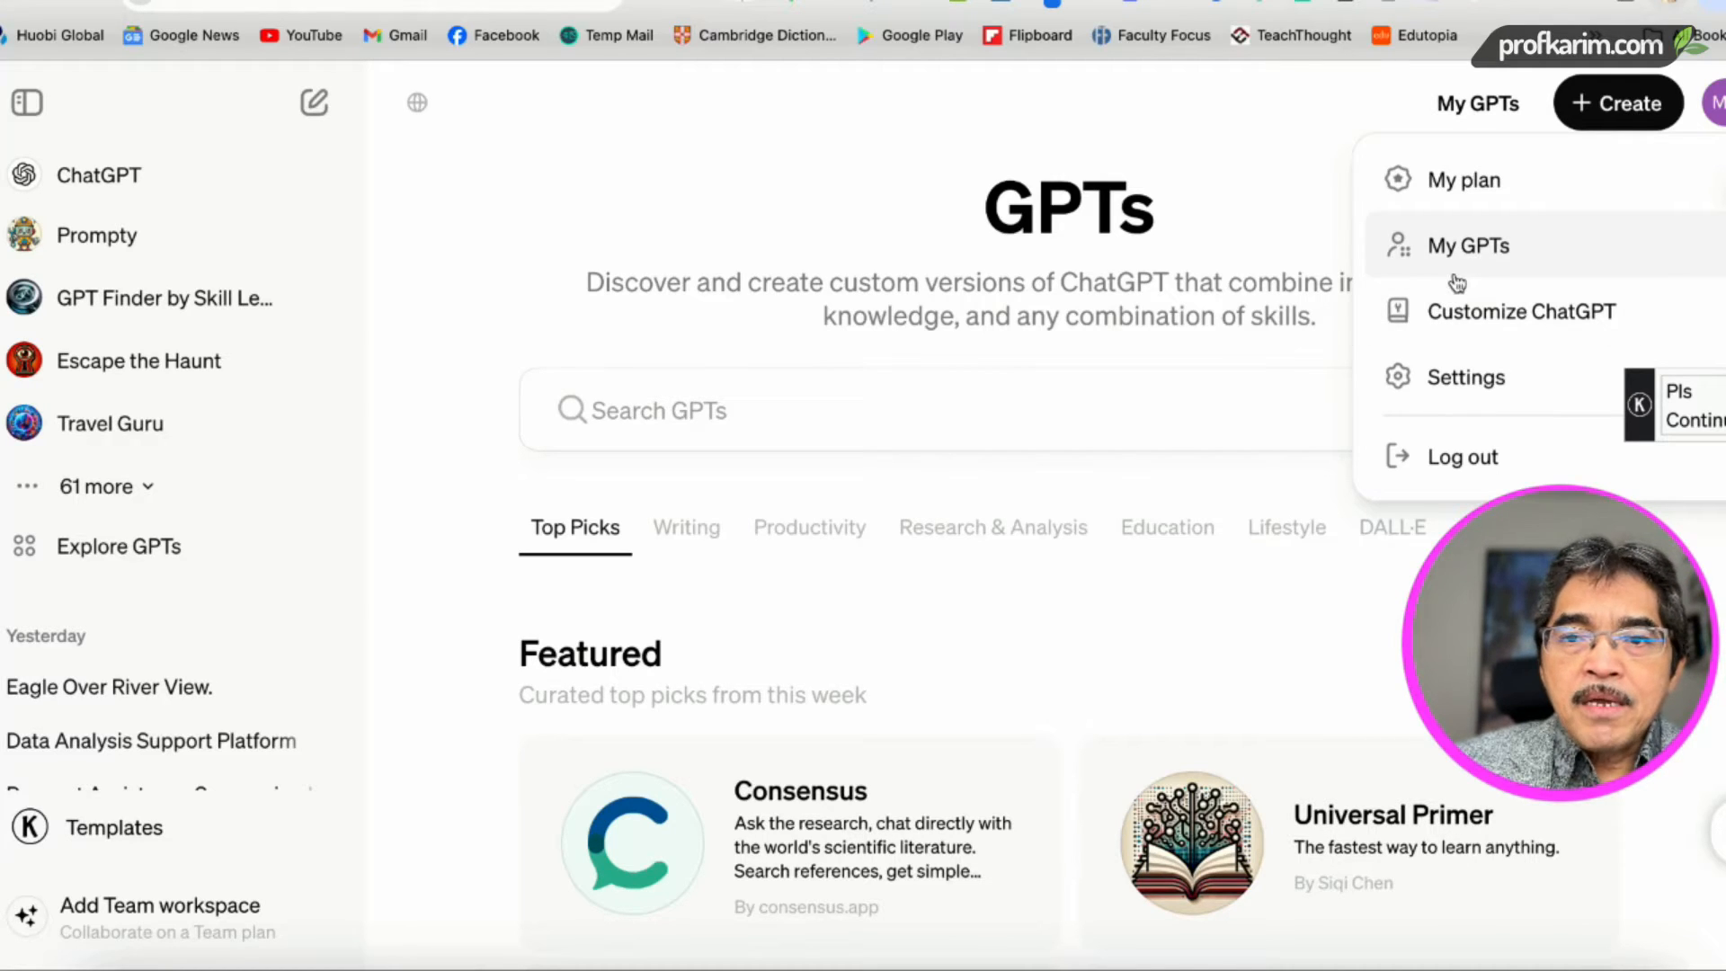
left_click(1240, 209)
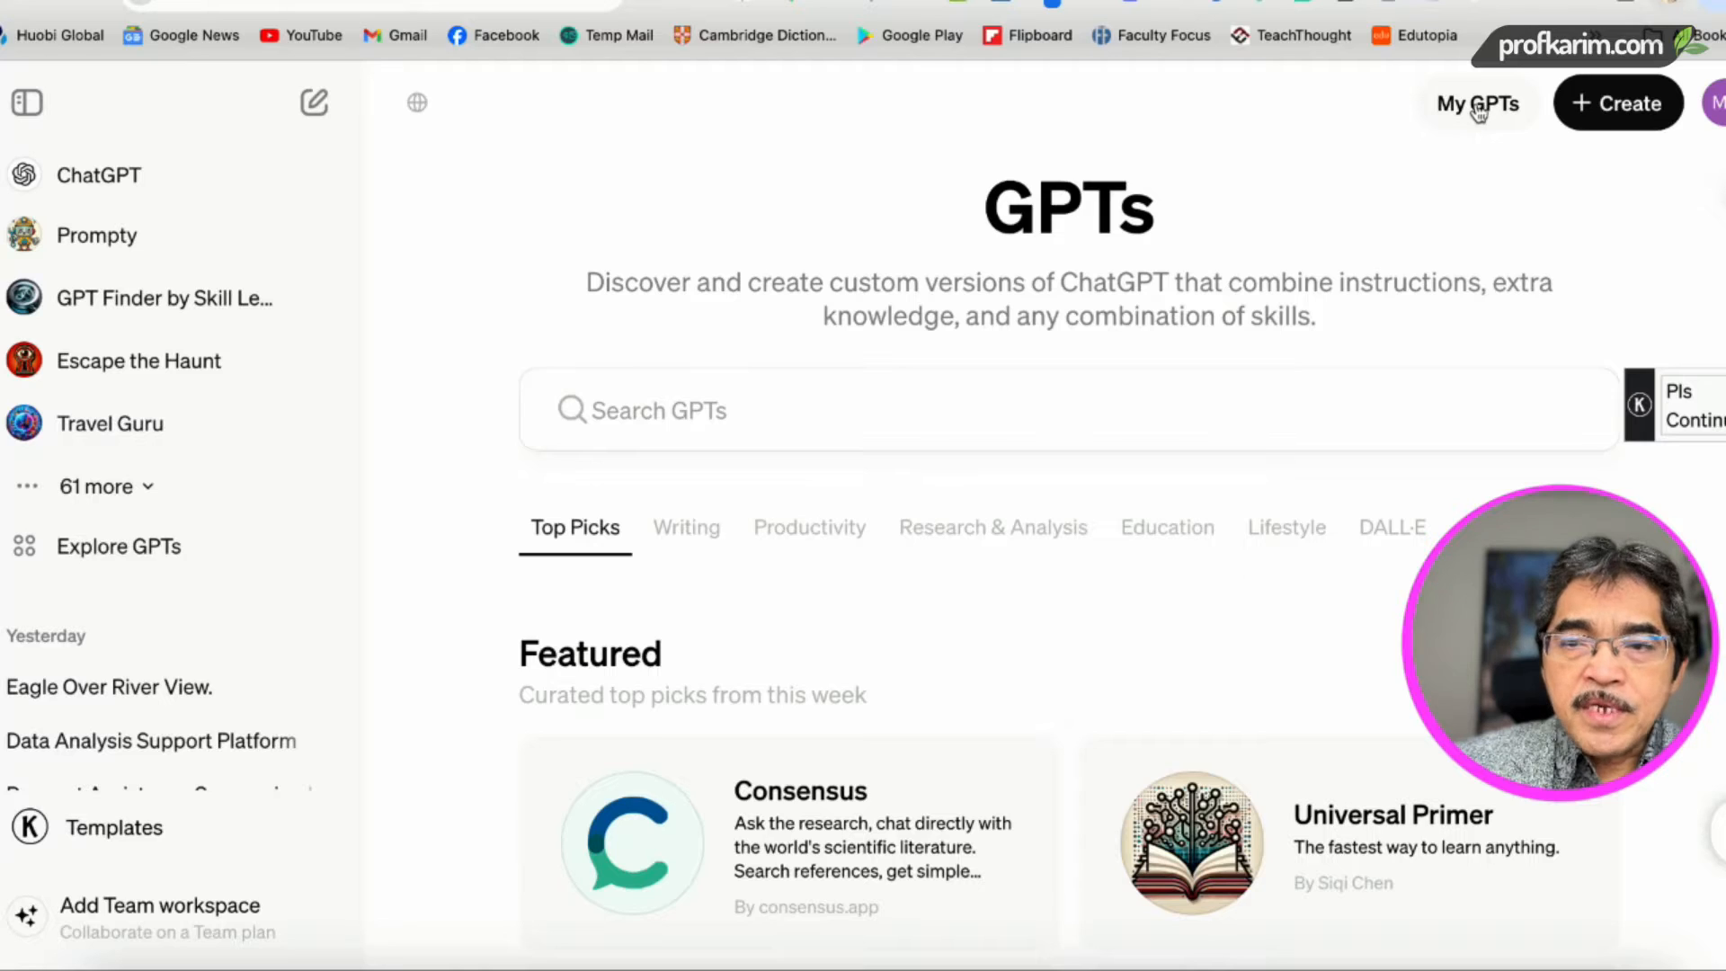
Step: Start creating a new GPT and show its Configure form after comparing it with the conversational Create view
left_click(1610, 108)
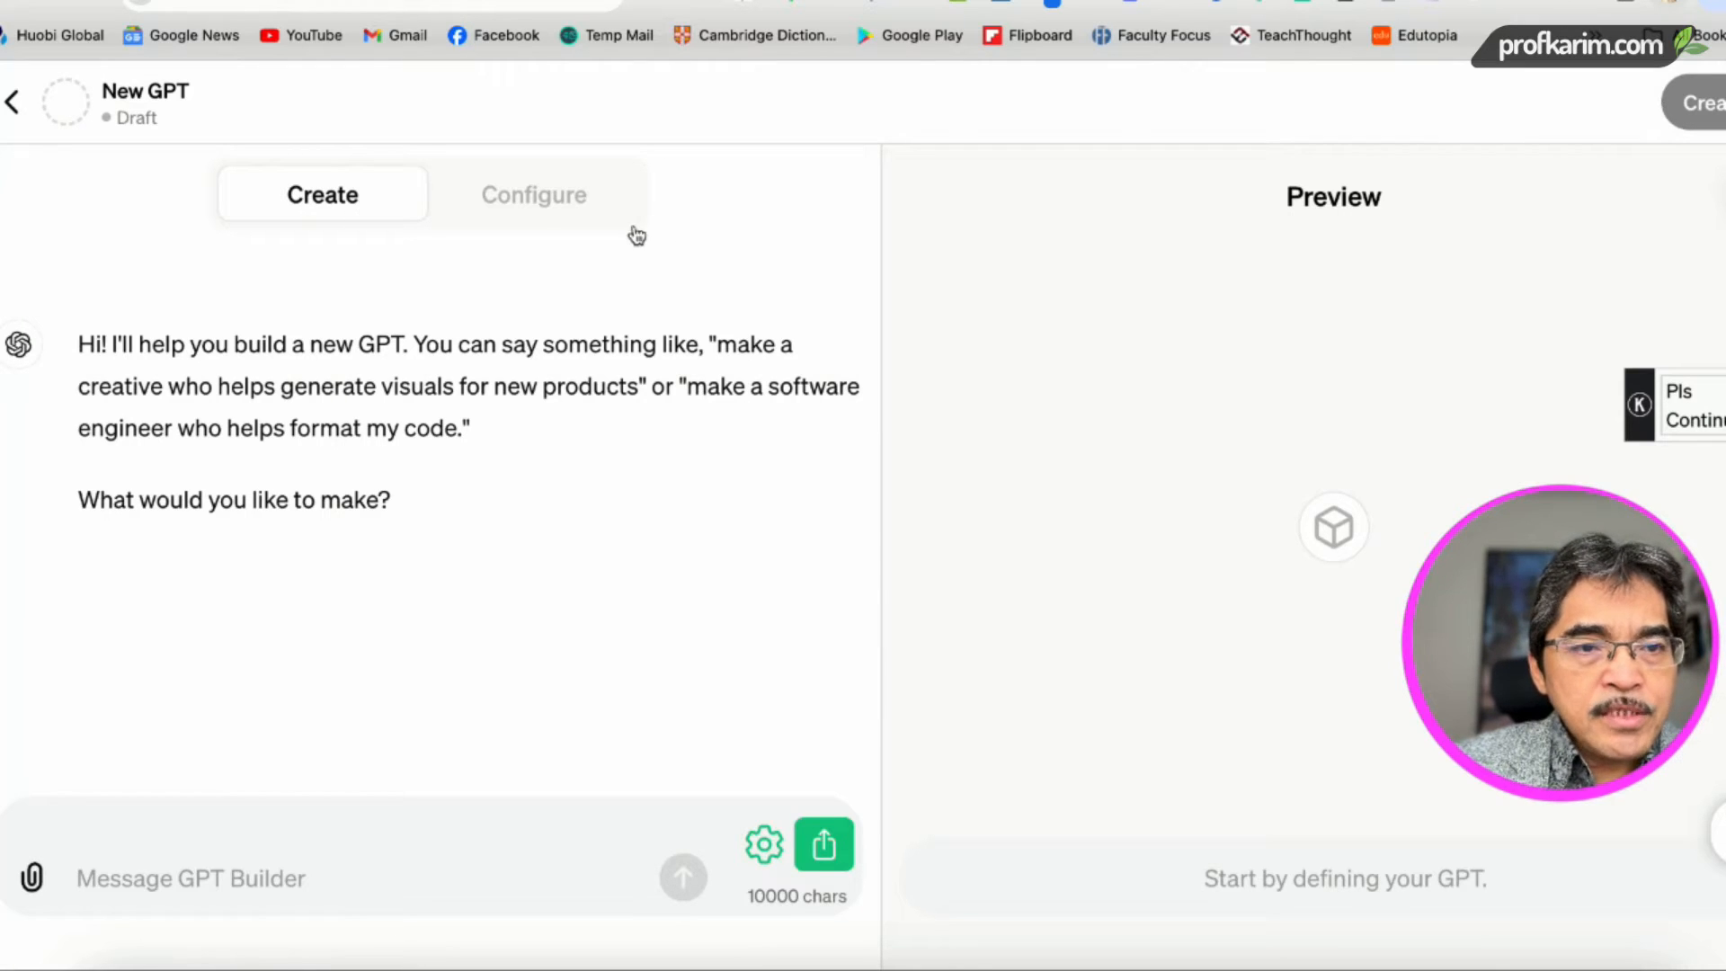
left_click(544, 211)
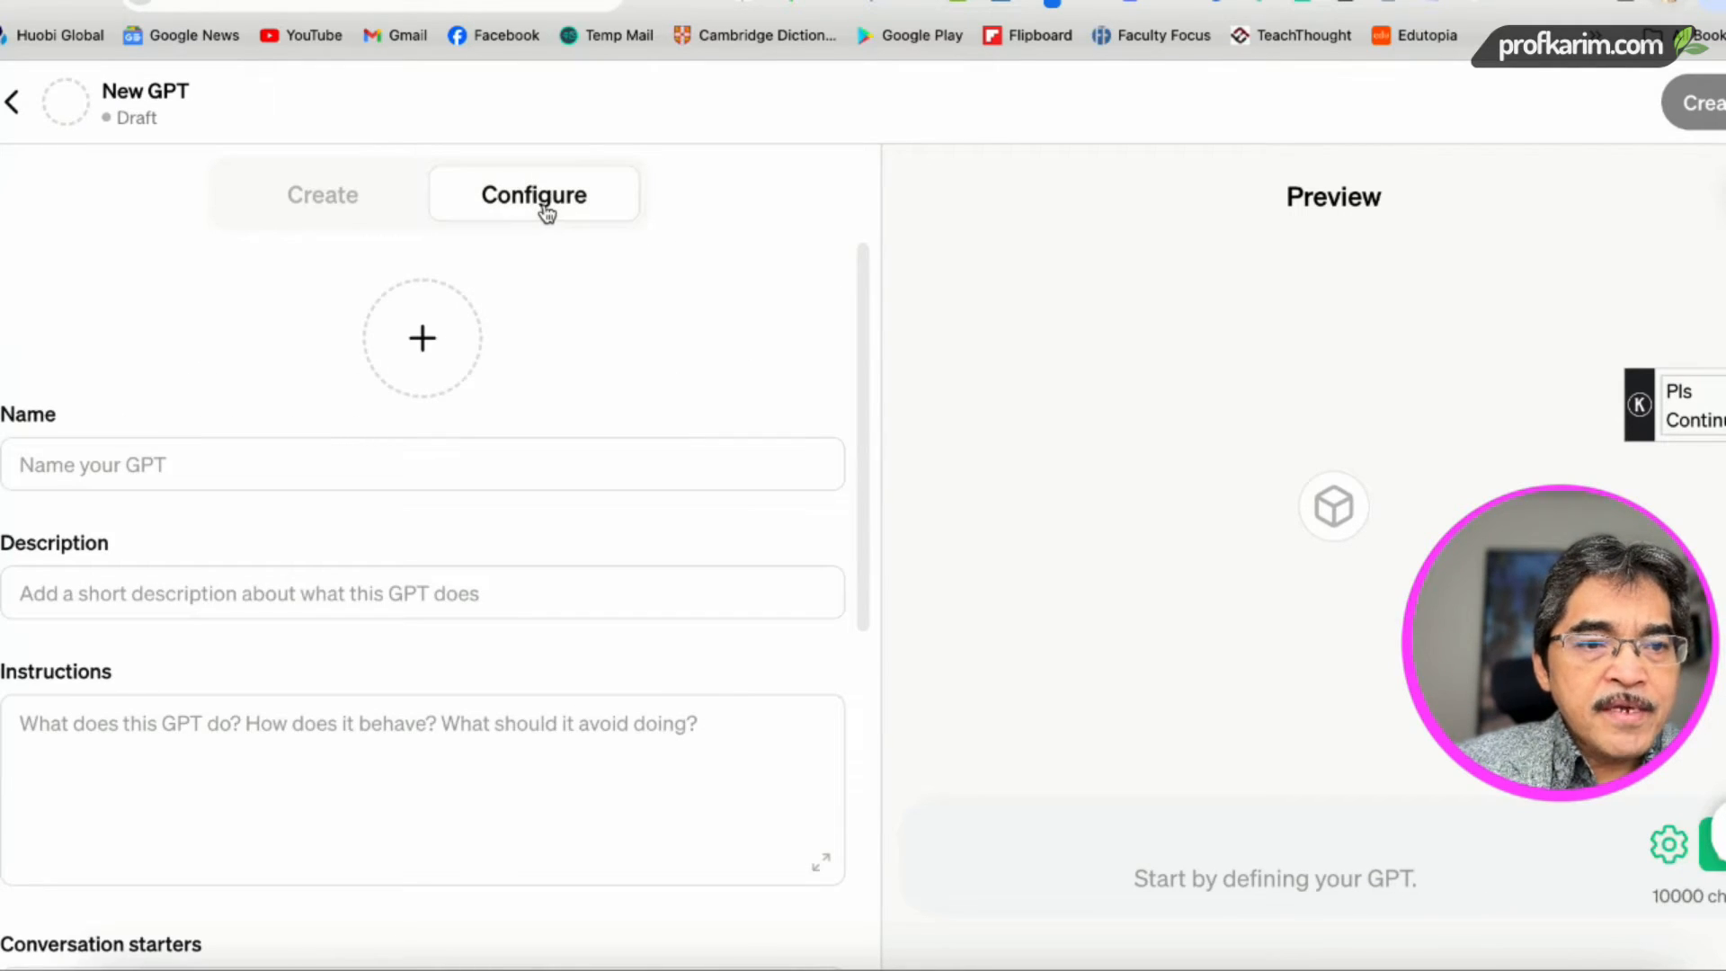
left_click(329, 200)
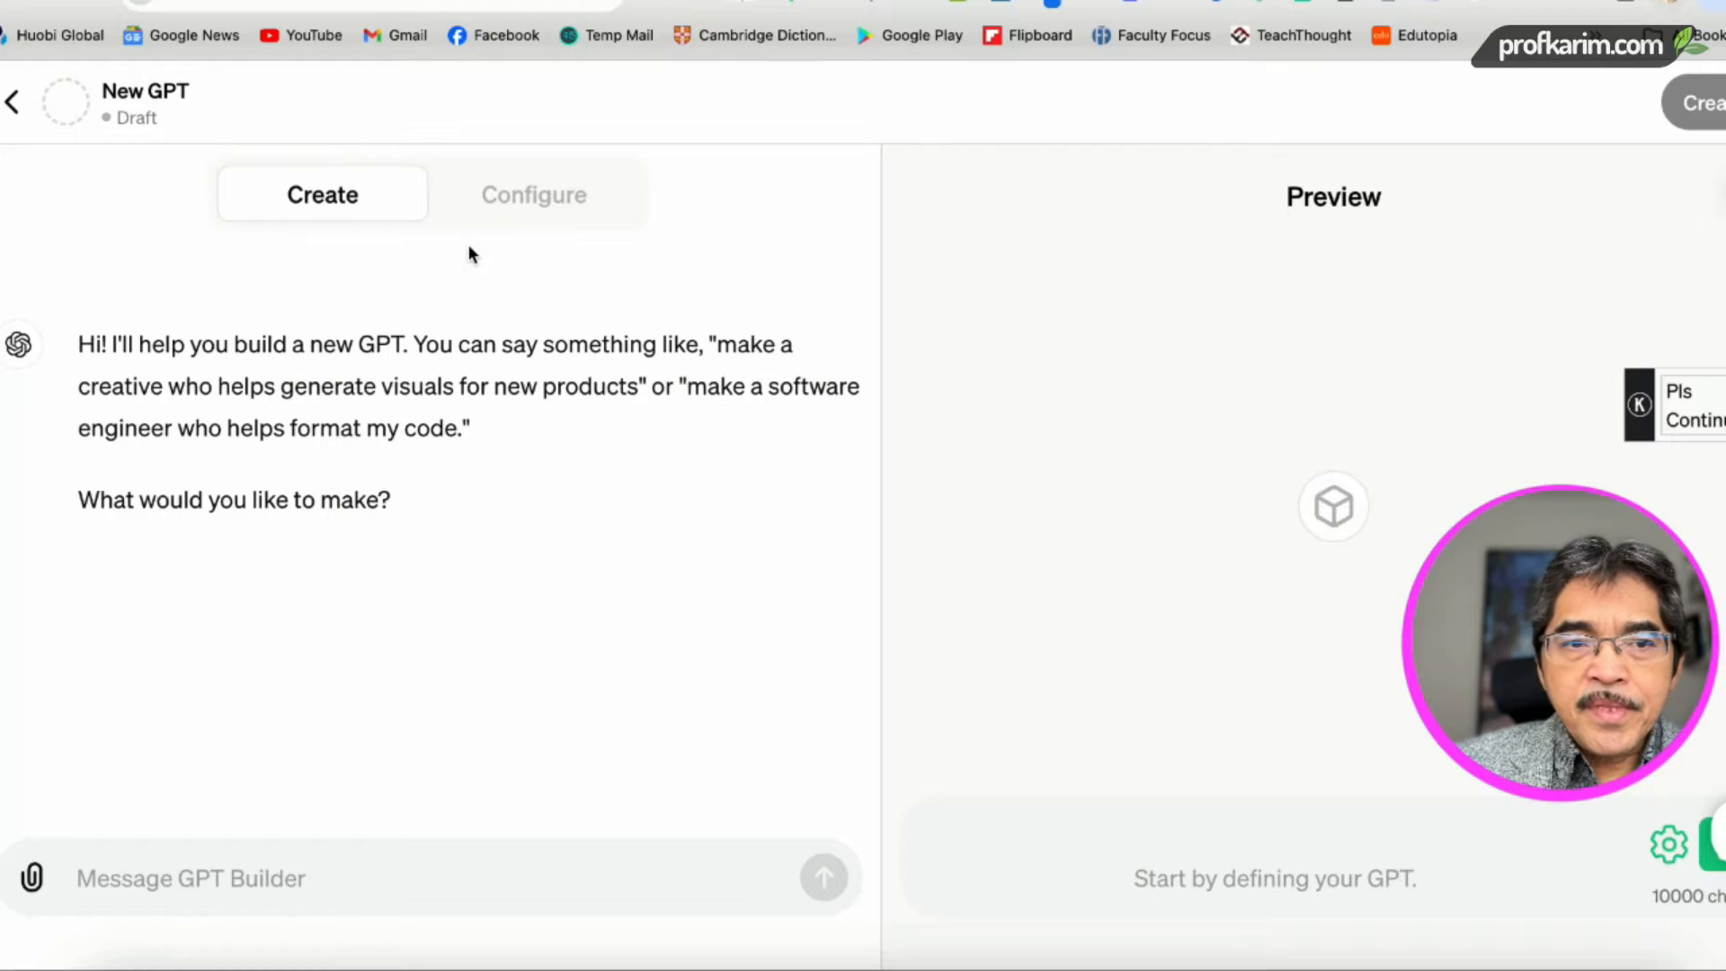
left_click(533, 199)
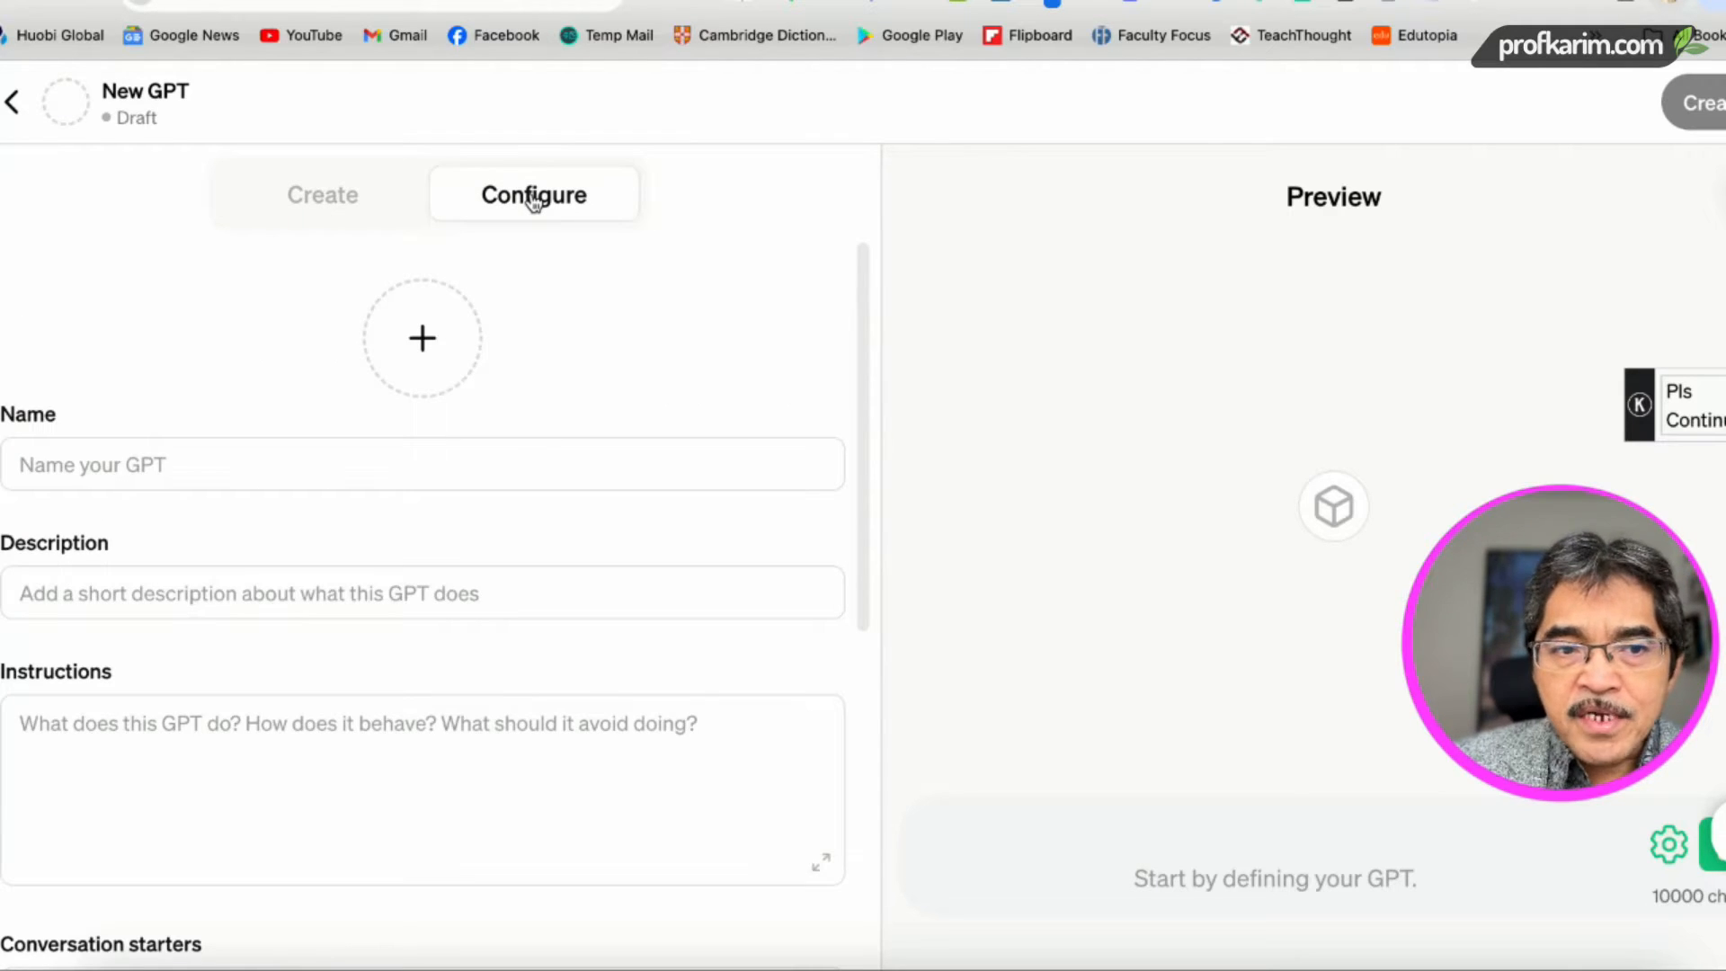
Step: Examine the empty Name, Description and Instructions fields of the new GPT's Configure form
left_click(113, 467)
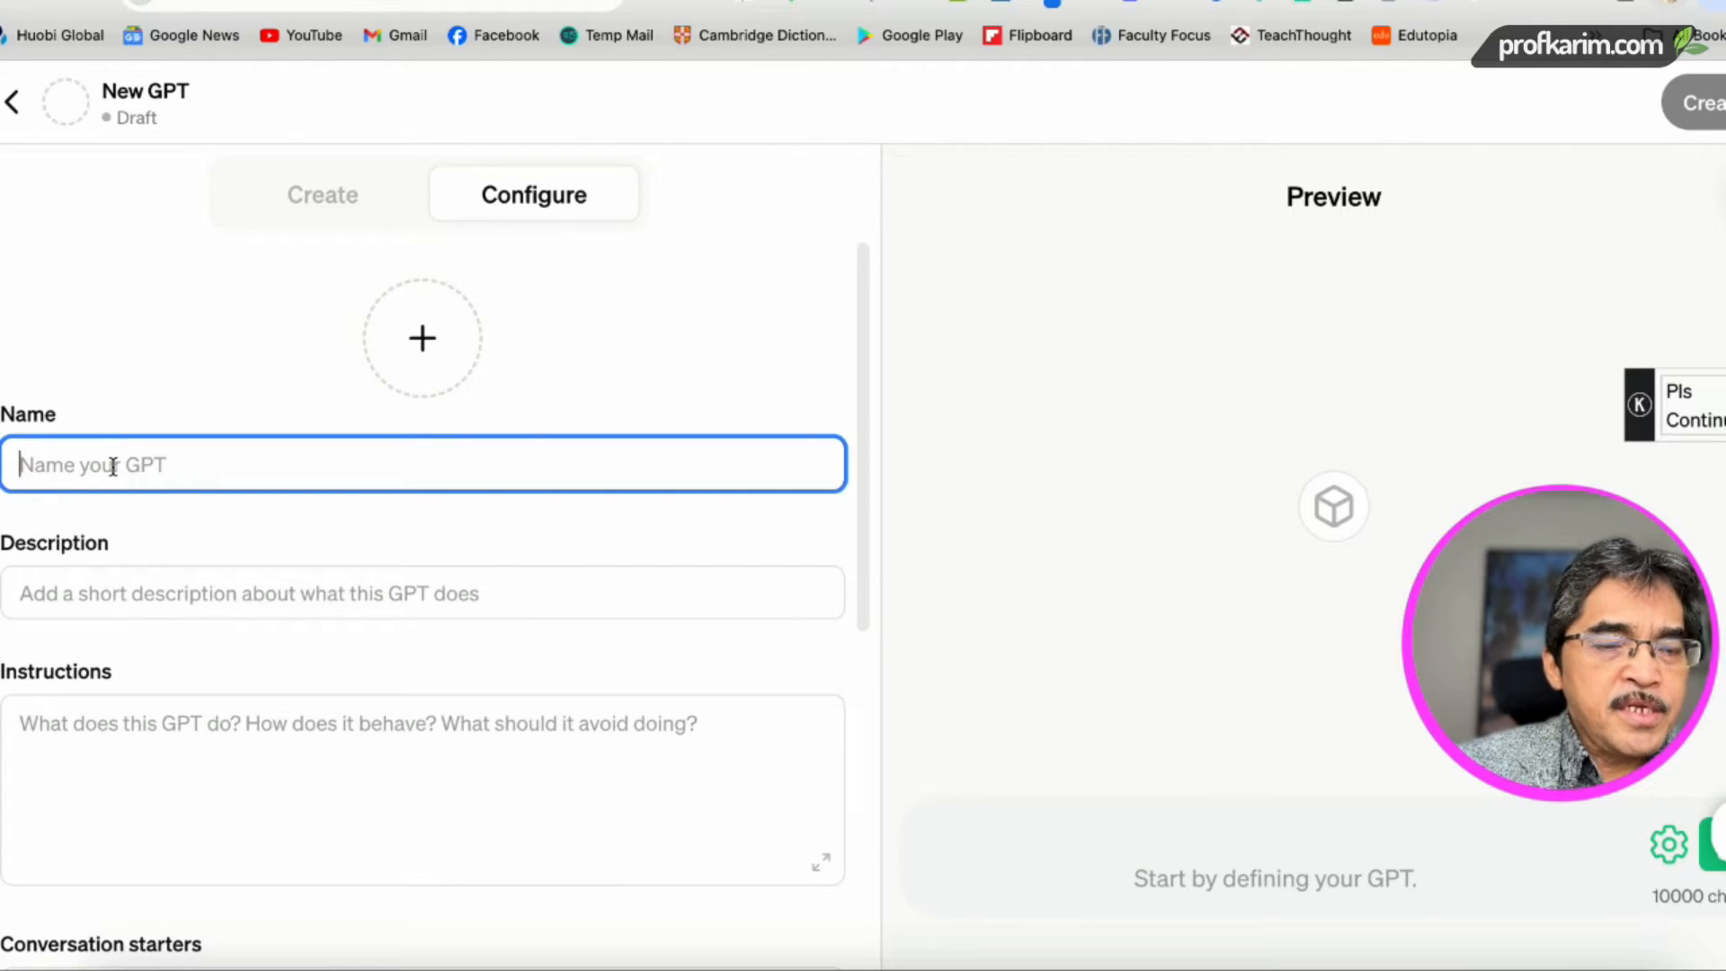
left_click(106, 598)
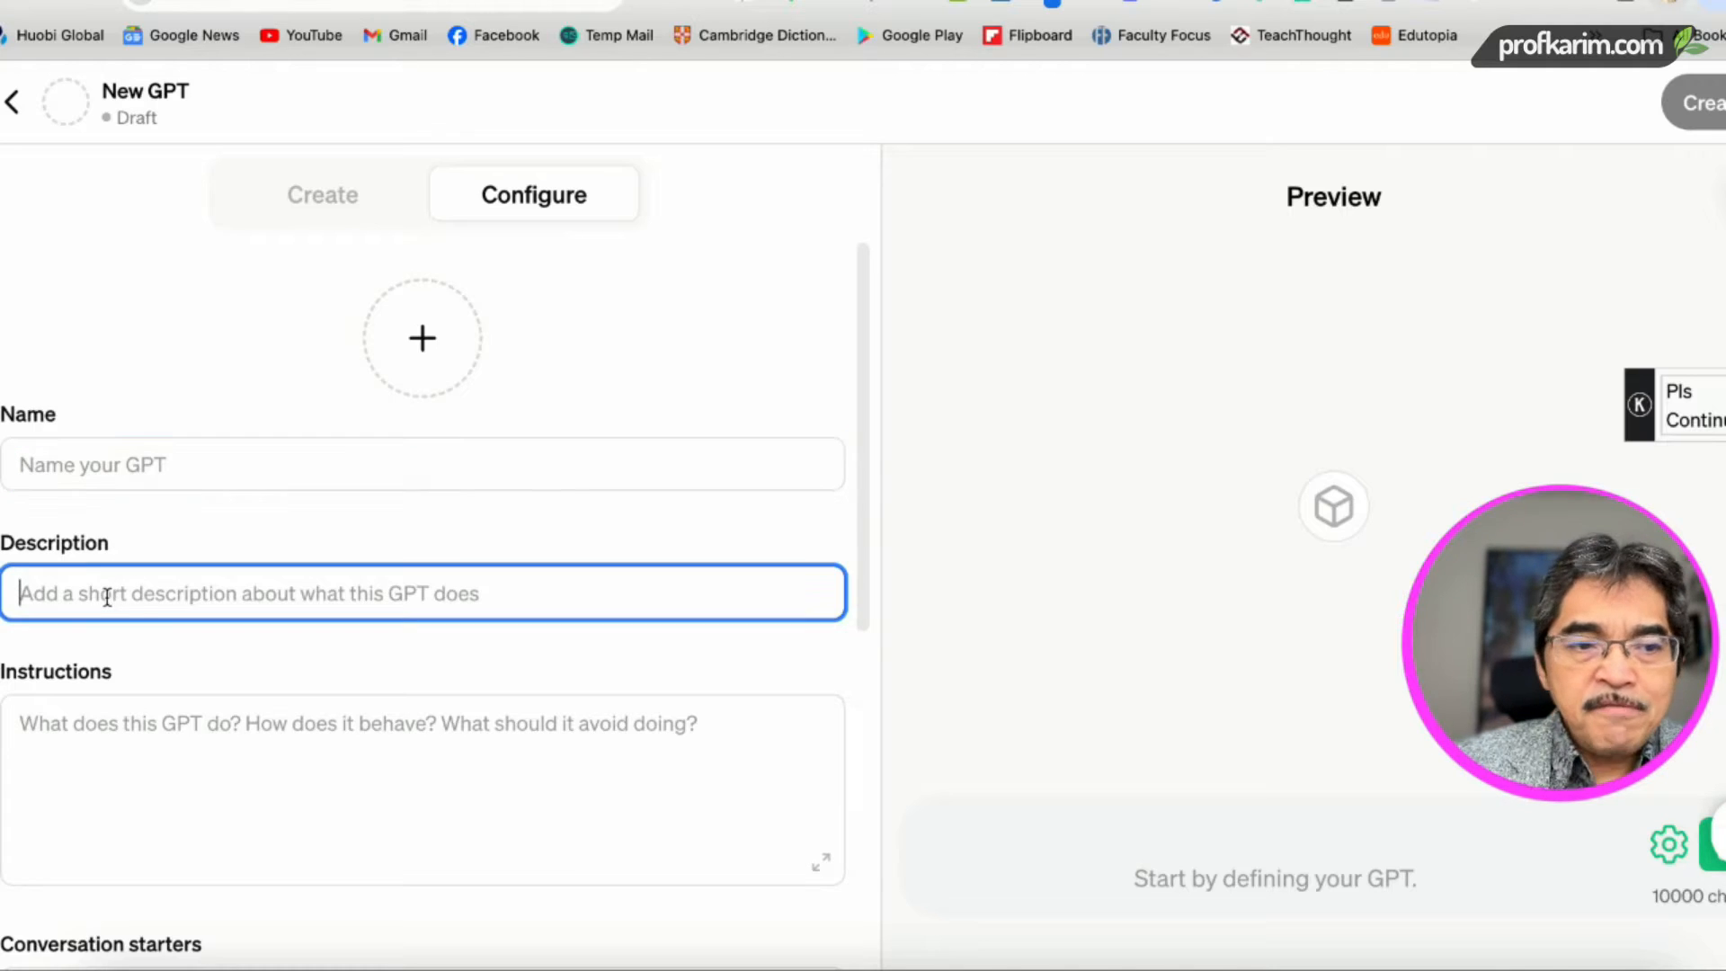
scroll(108, 594, "down", 3)
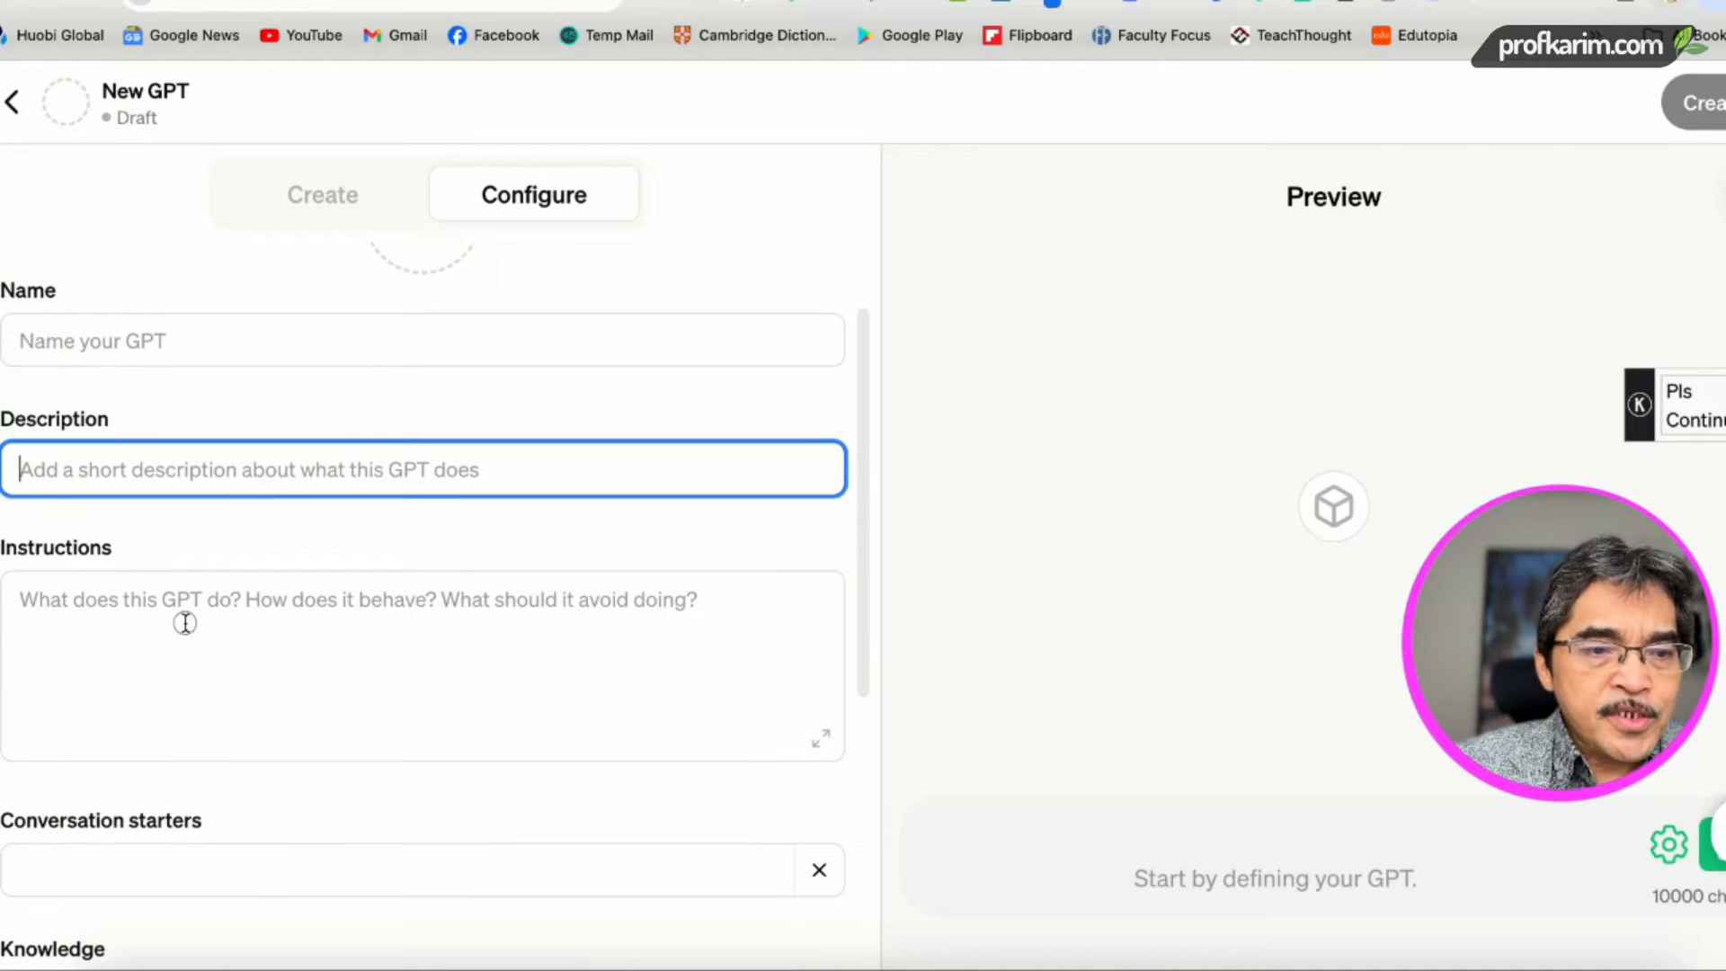
left_click(186, 623)
scroll(181, 623, "down", 1)
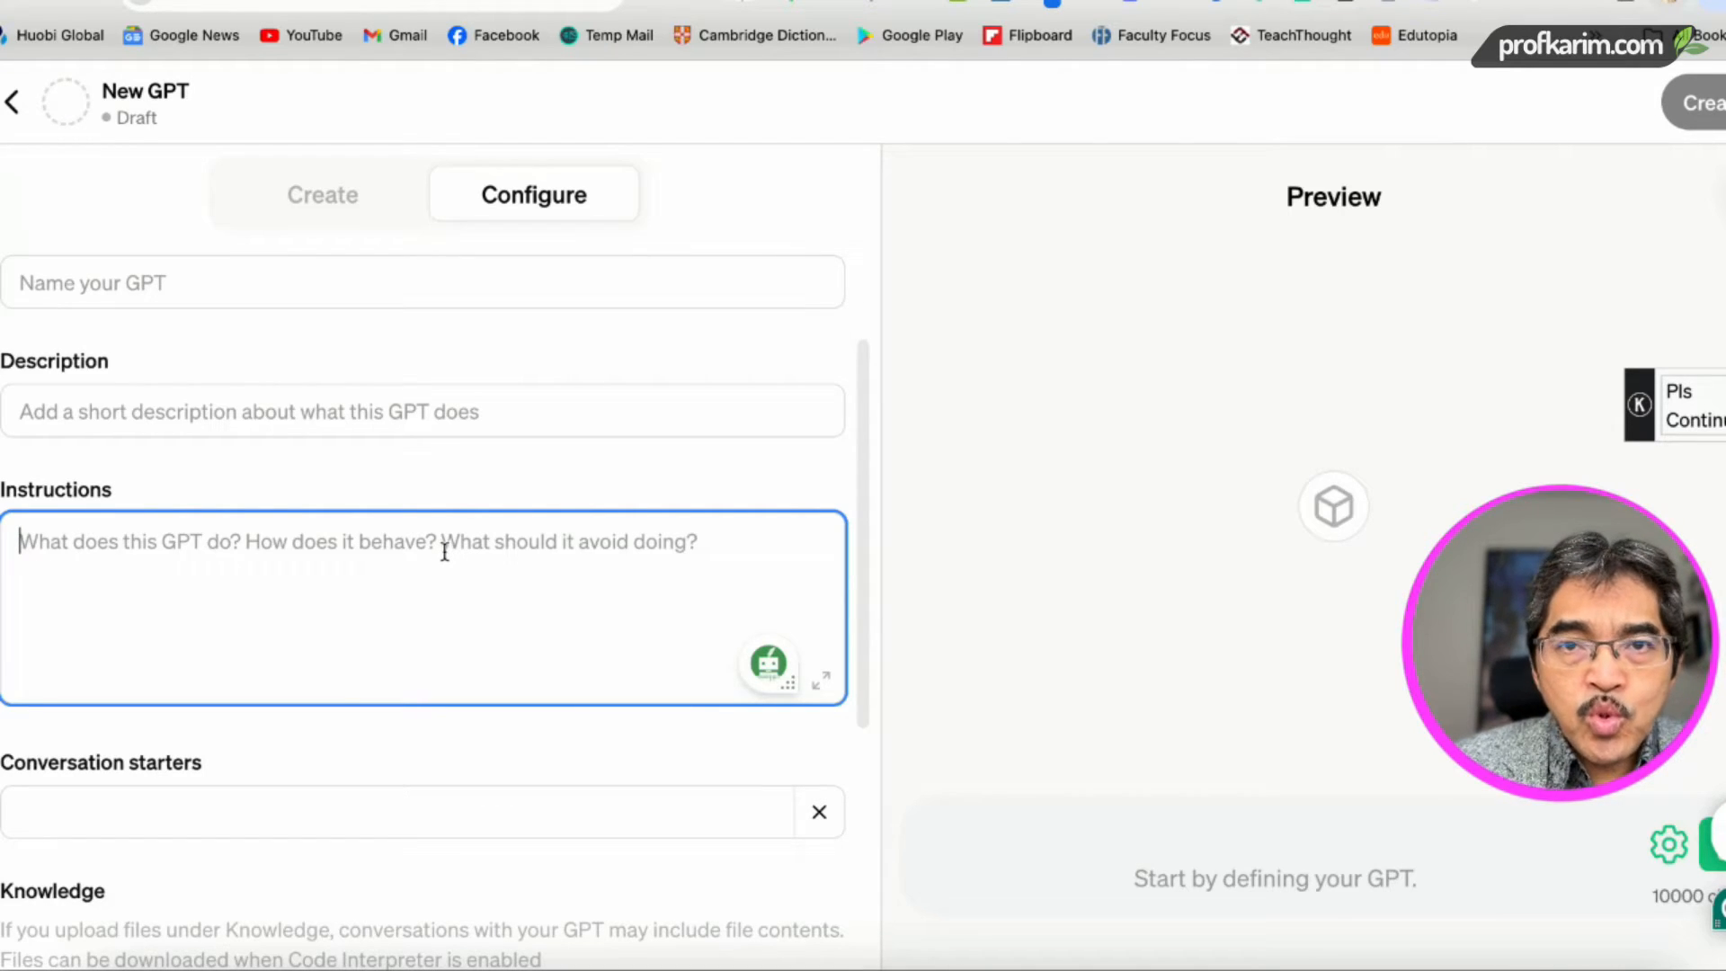
scroll(450, 551, "down", 2)
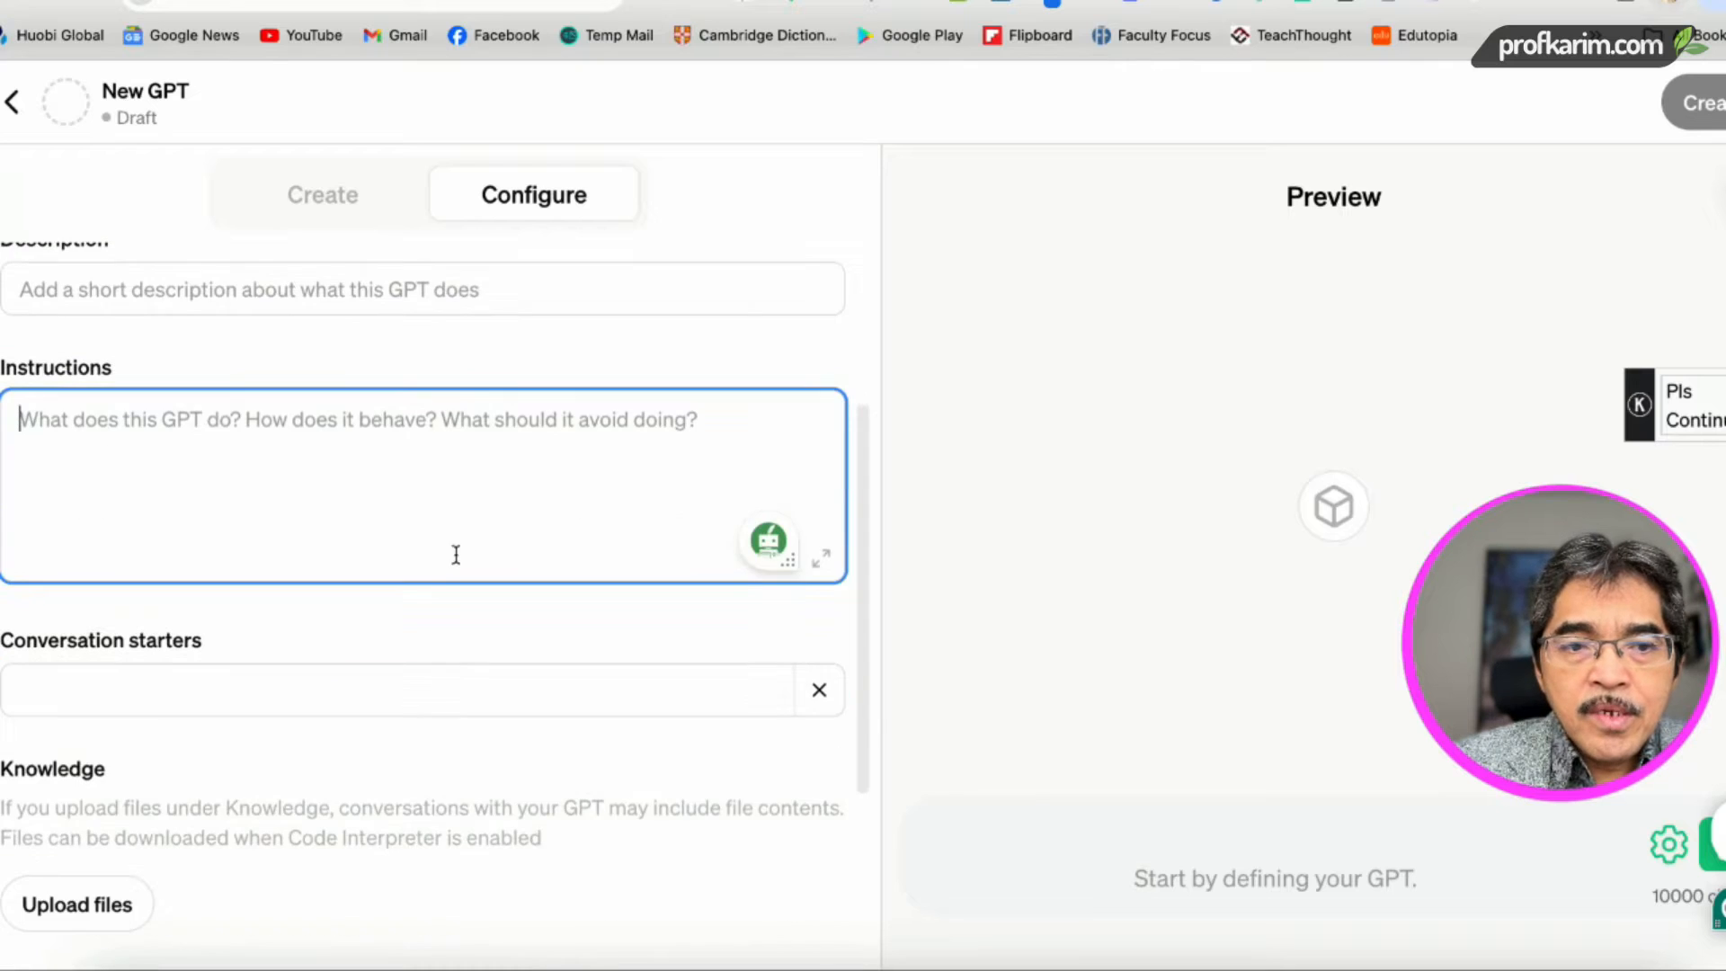
scroll(447, 520, "up", 1)
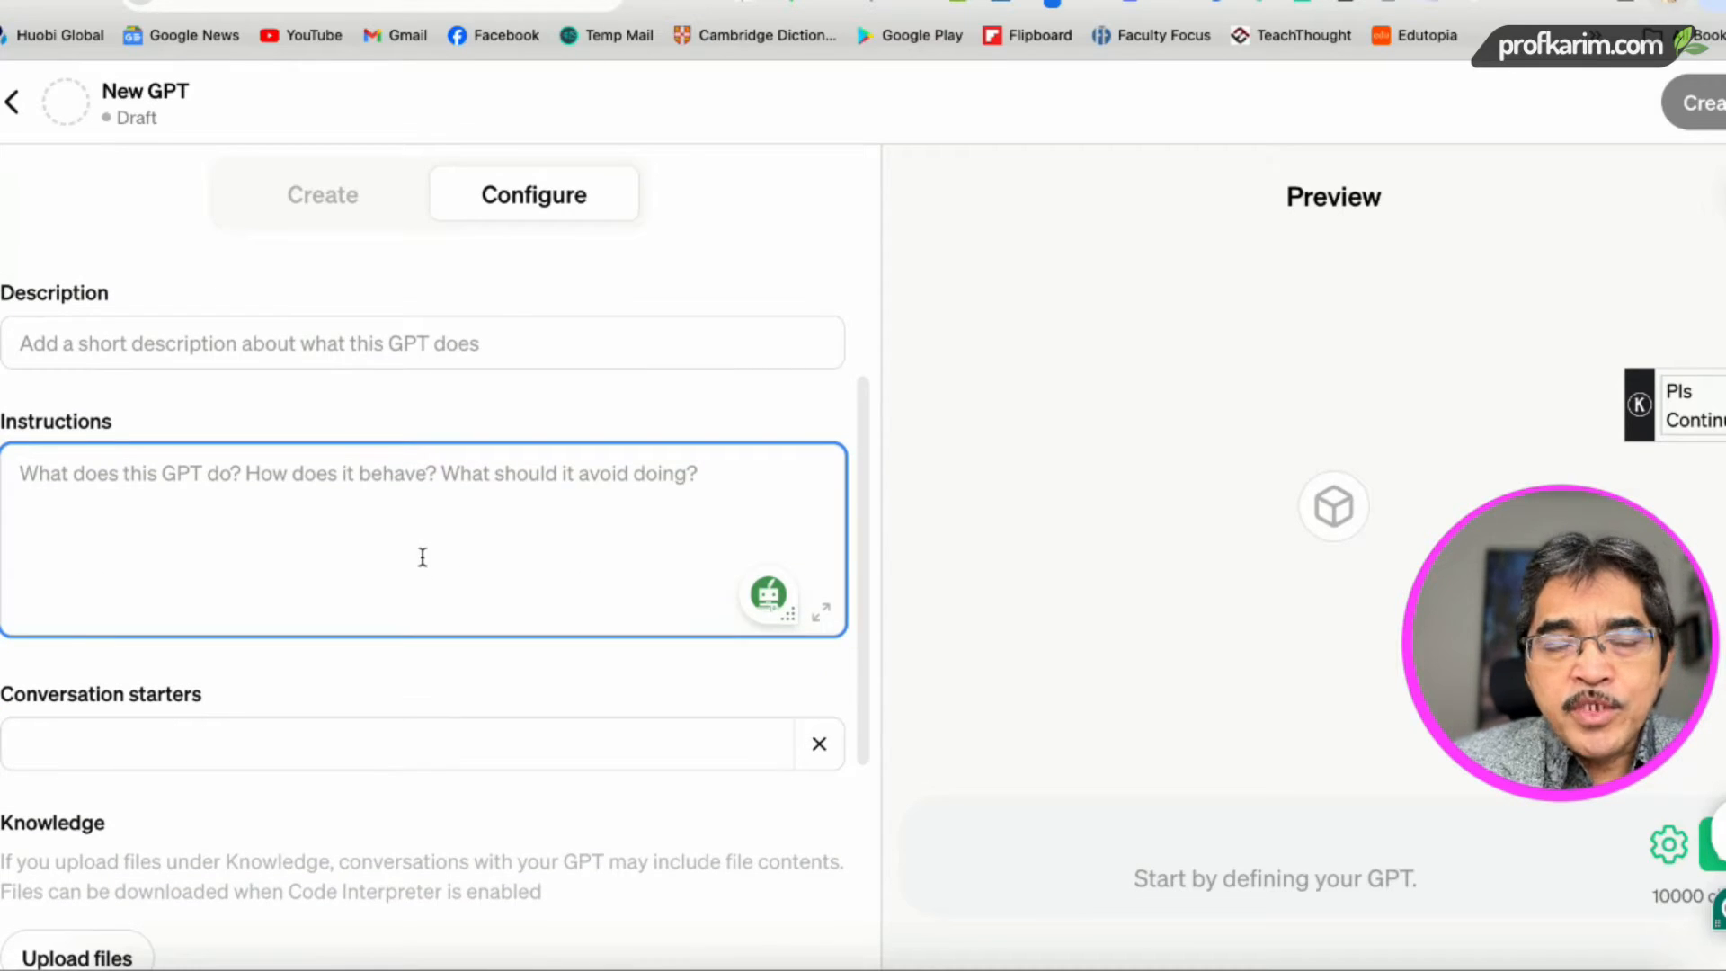
scroll(387, 569, "up", 2)
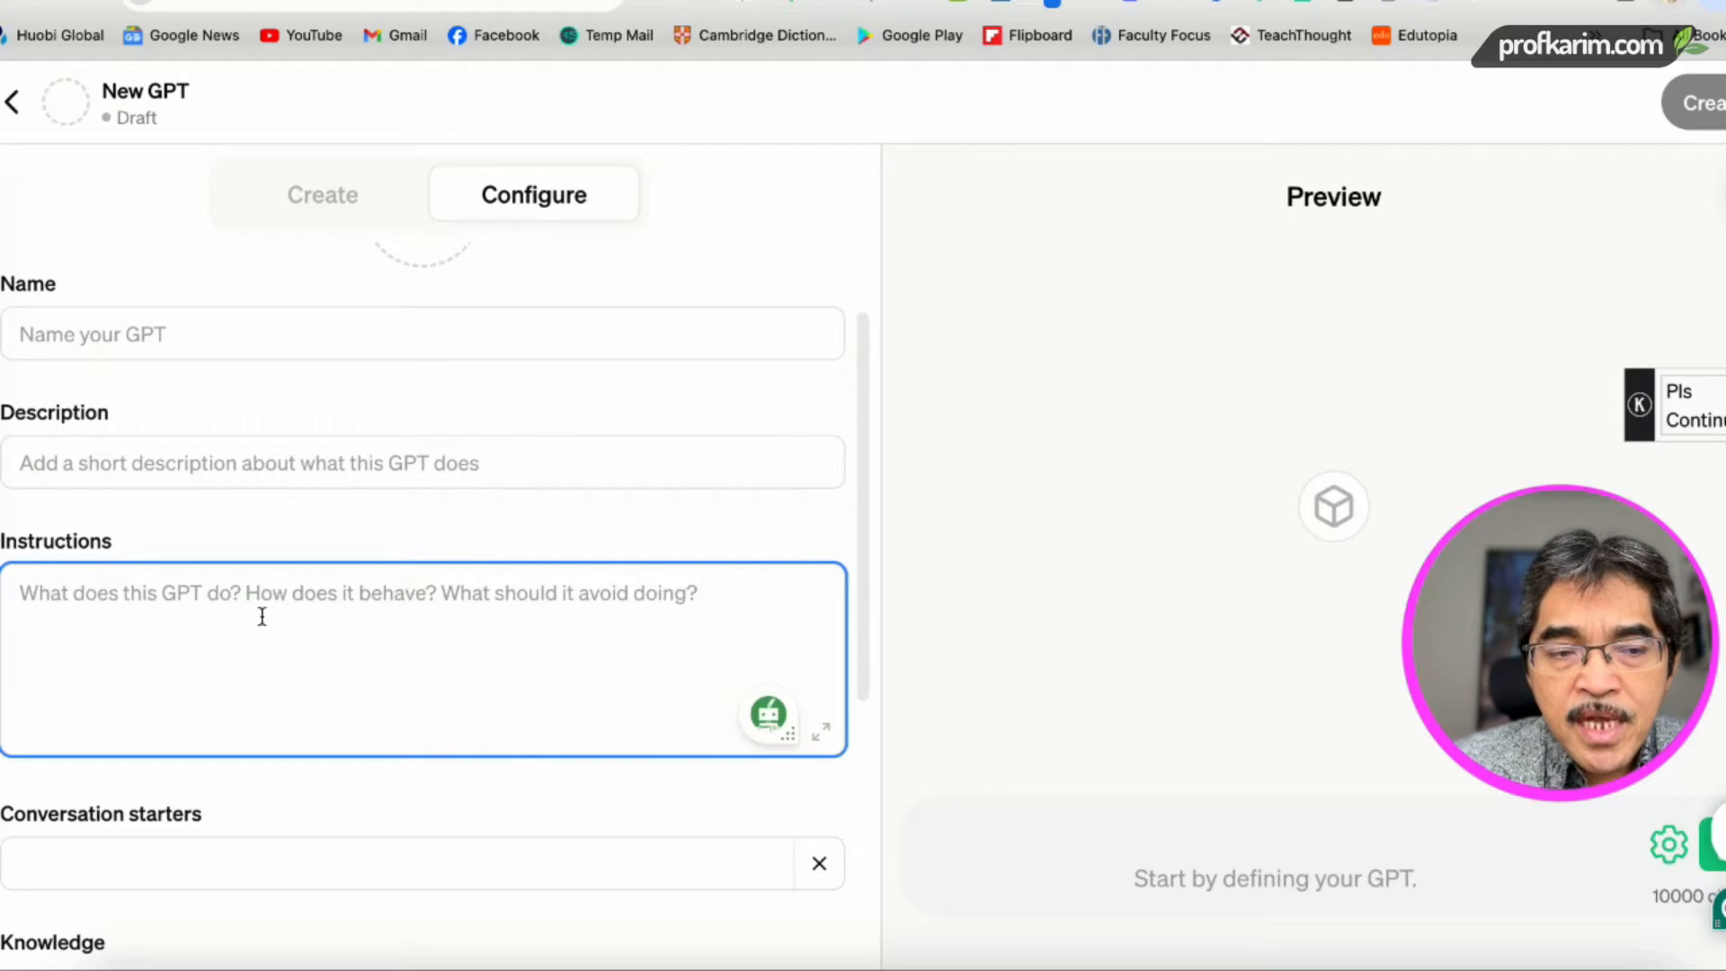
scroll(262, 619, "down", 3)
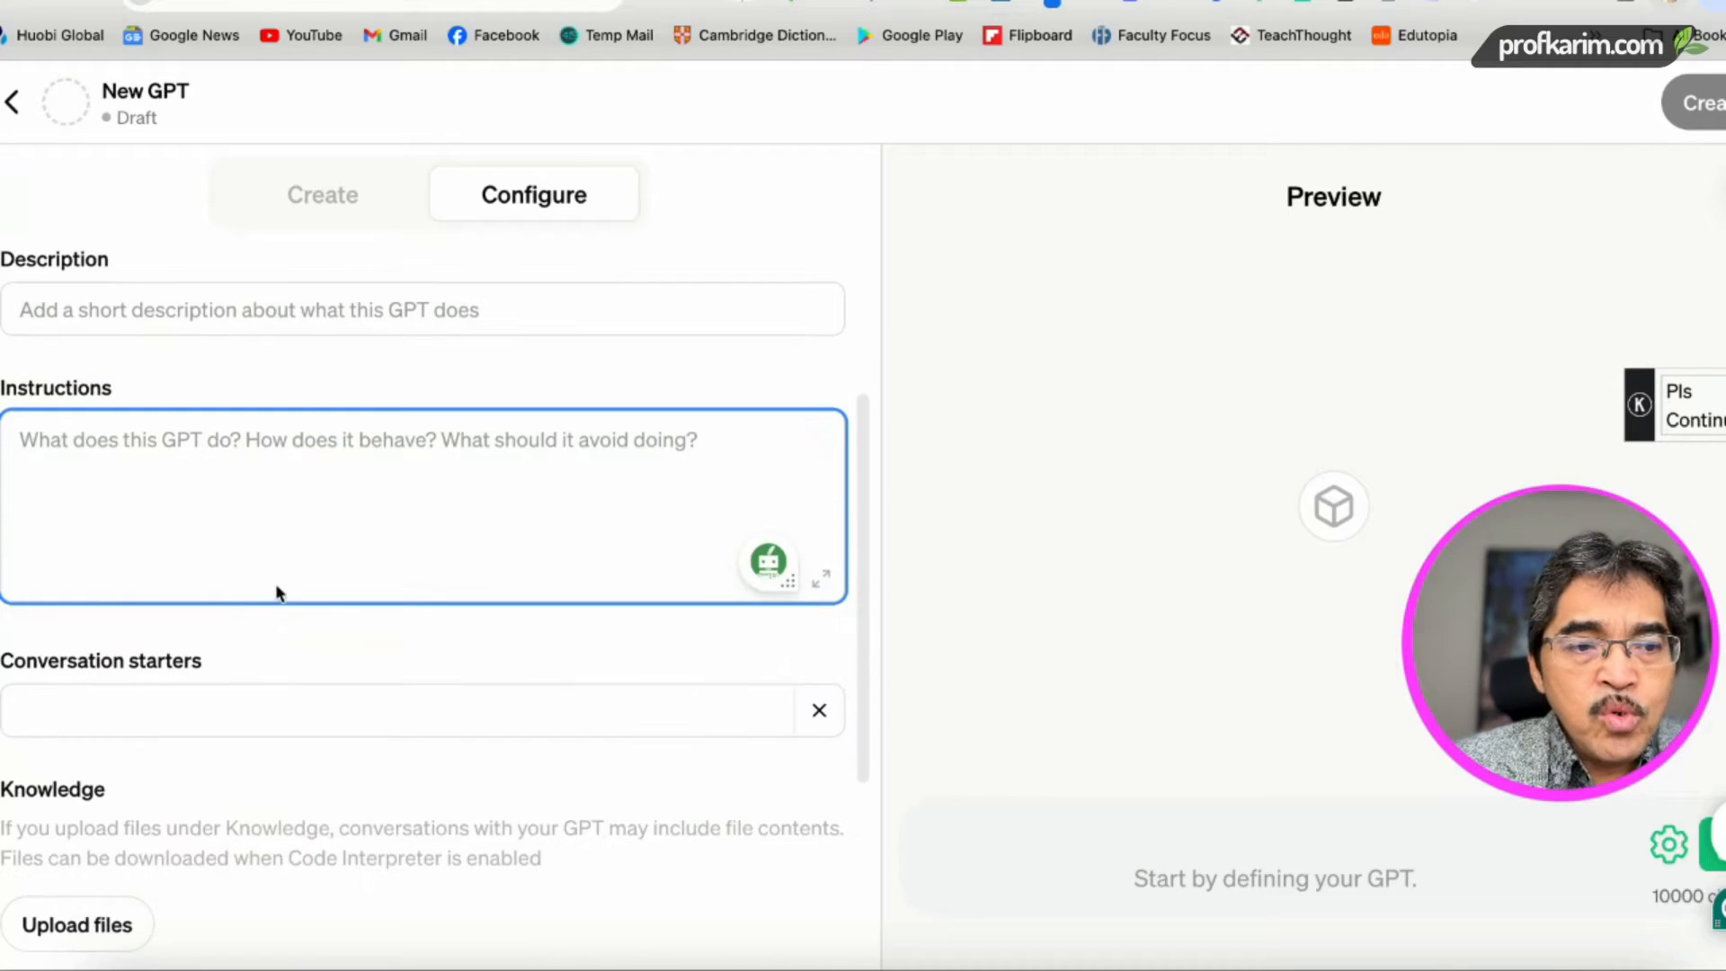
scroll(304, 530, "down", 3)
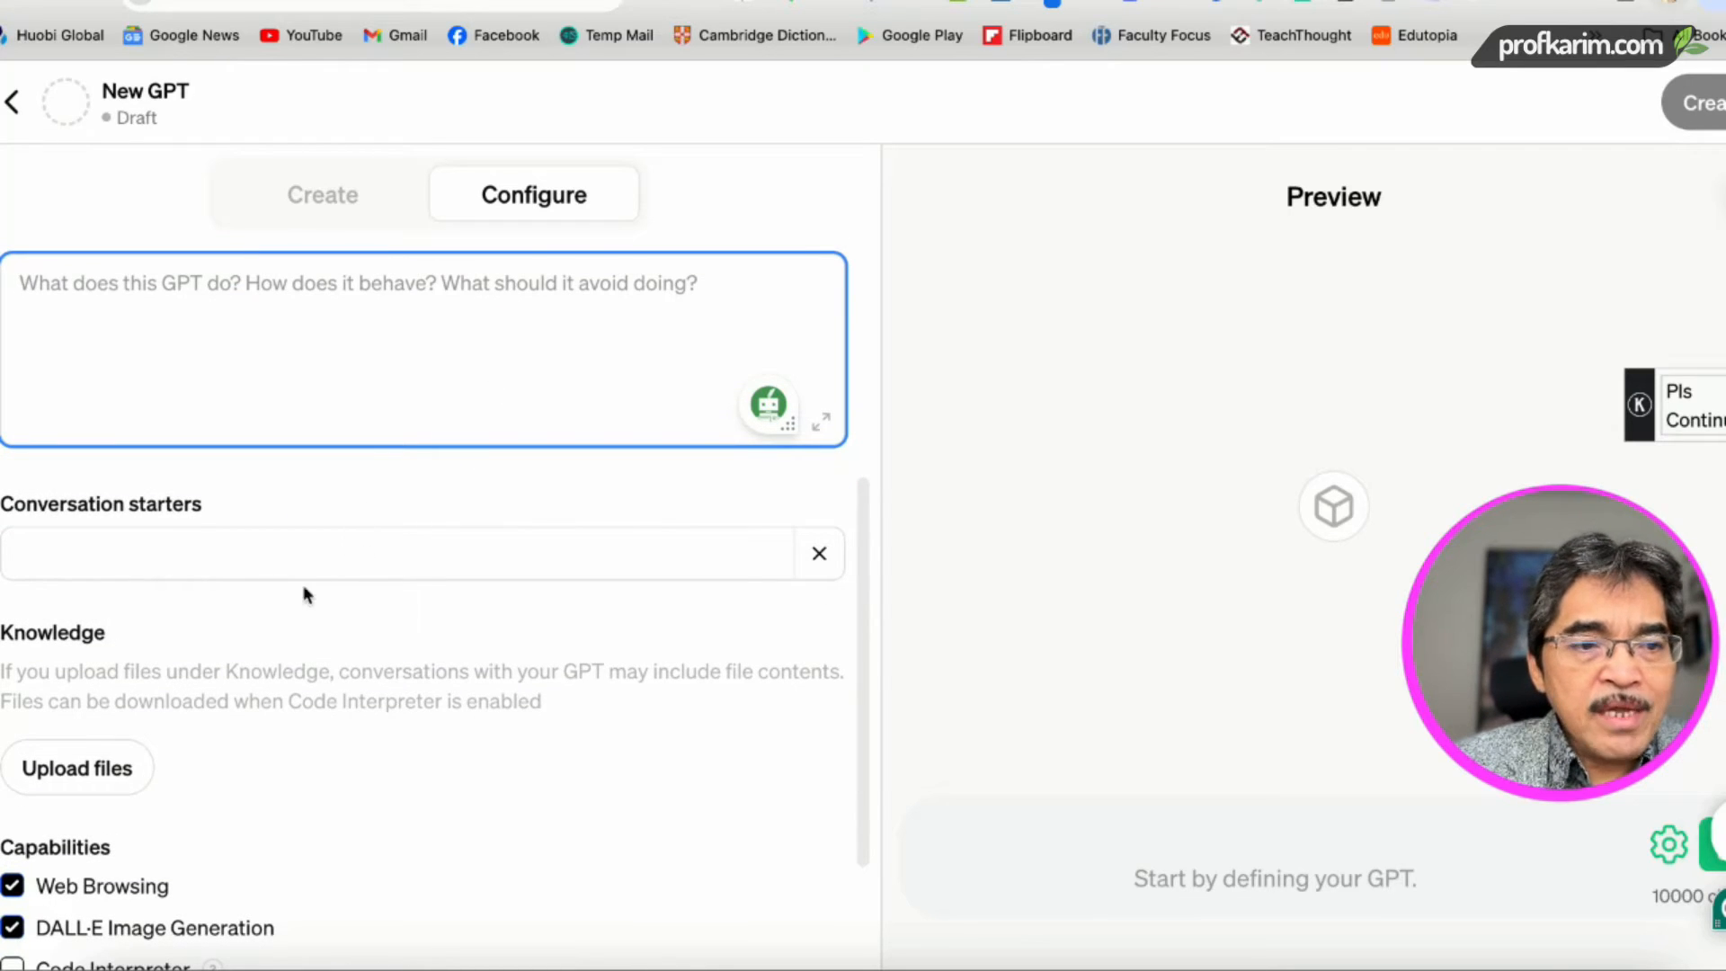
Step: Examine the Conversation starters, Knowledge and Capabilities sections of the form, and return to the empty Instructions field
left_click(210, 550)
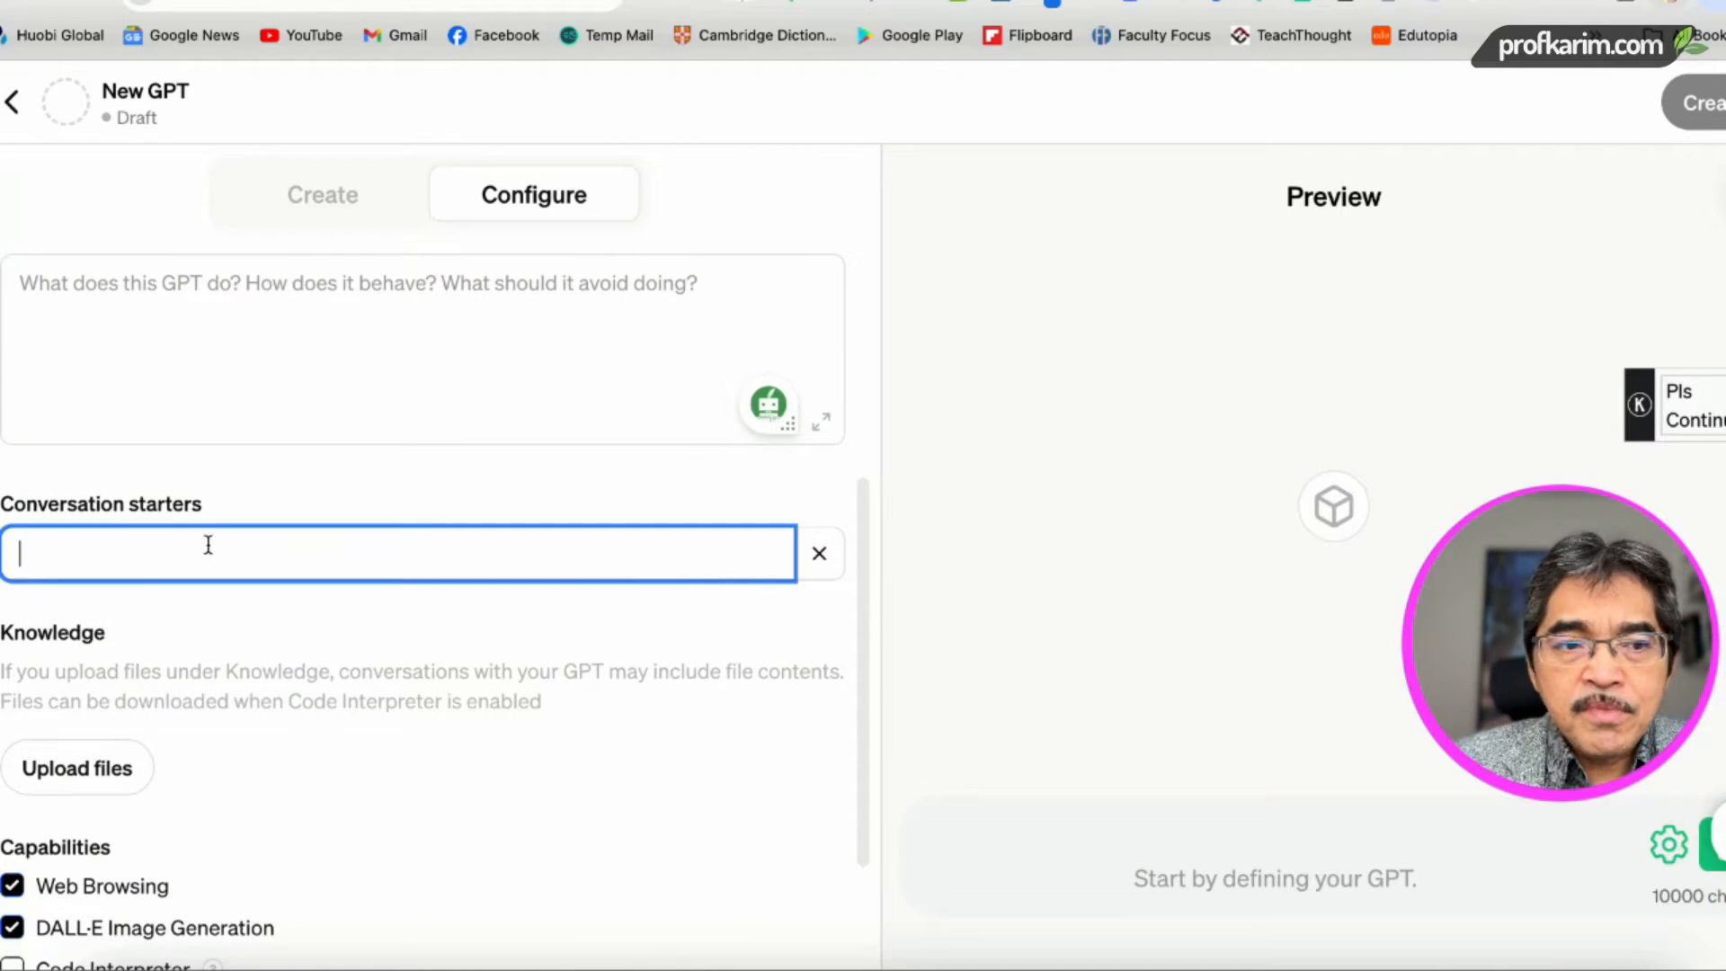
scroll(206, 539, "down", 1)
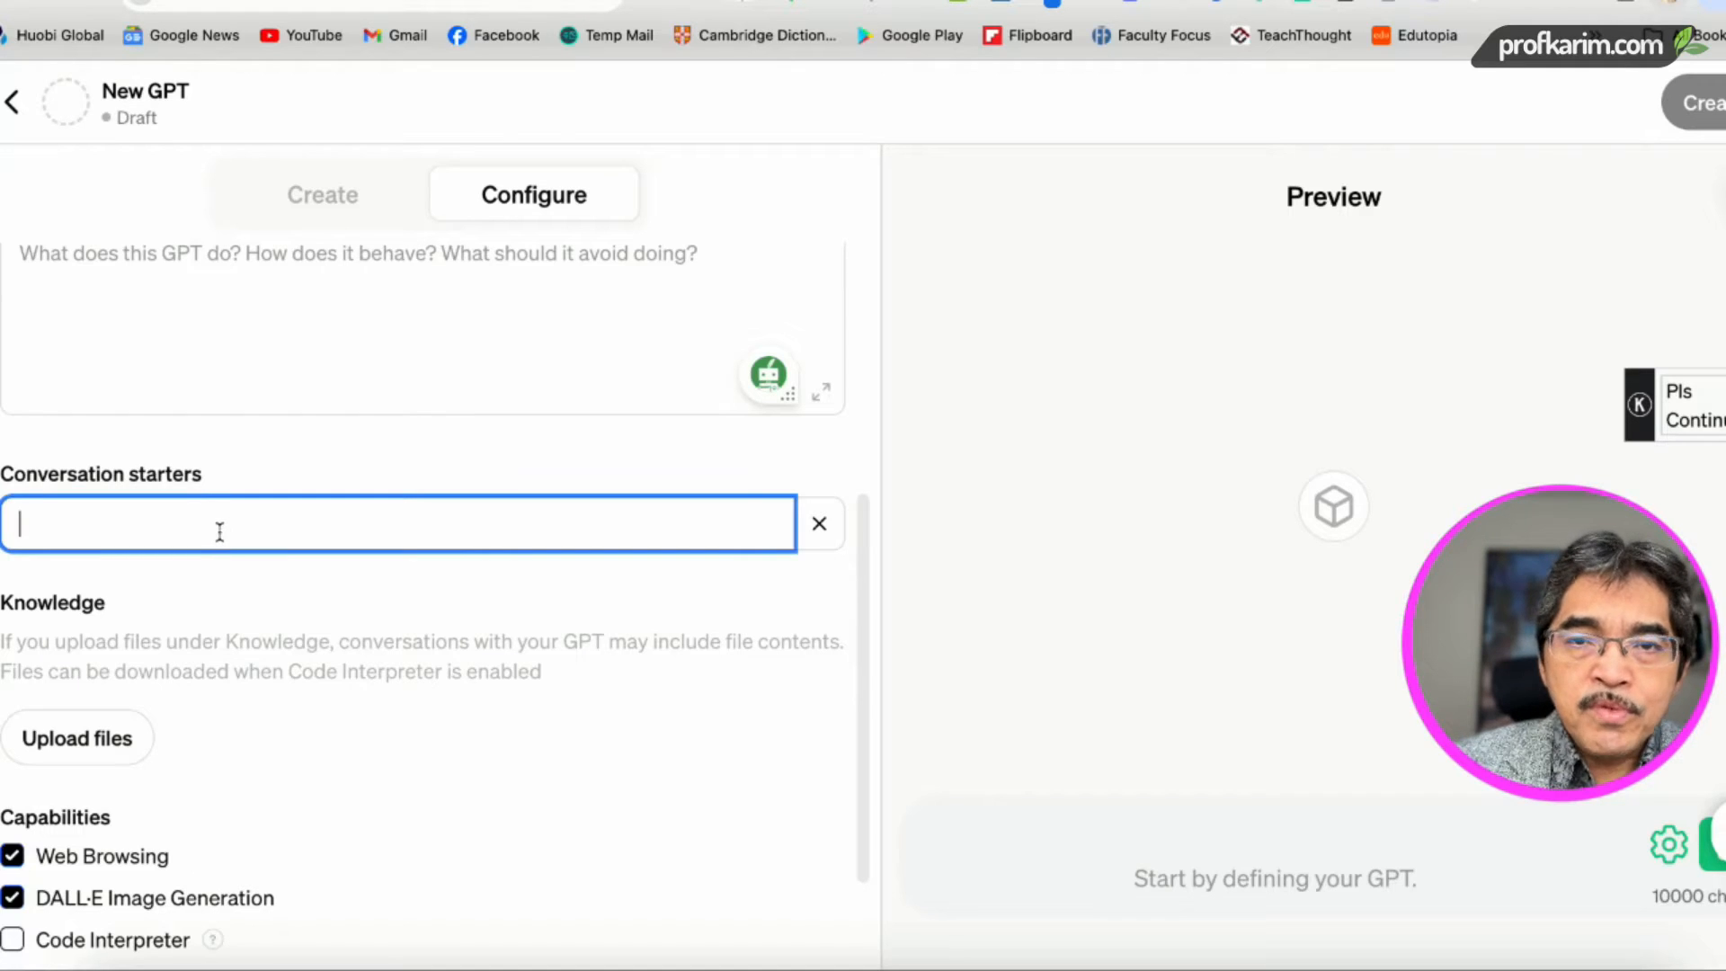
scroll(248, 523, "down", 3)
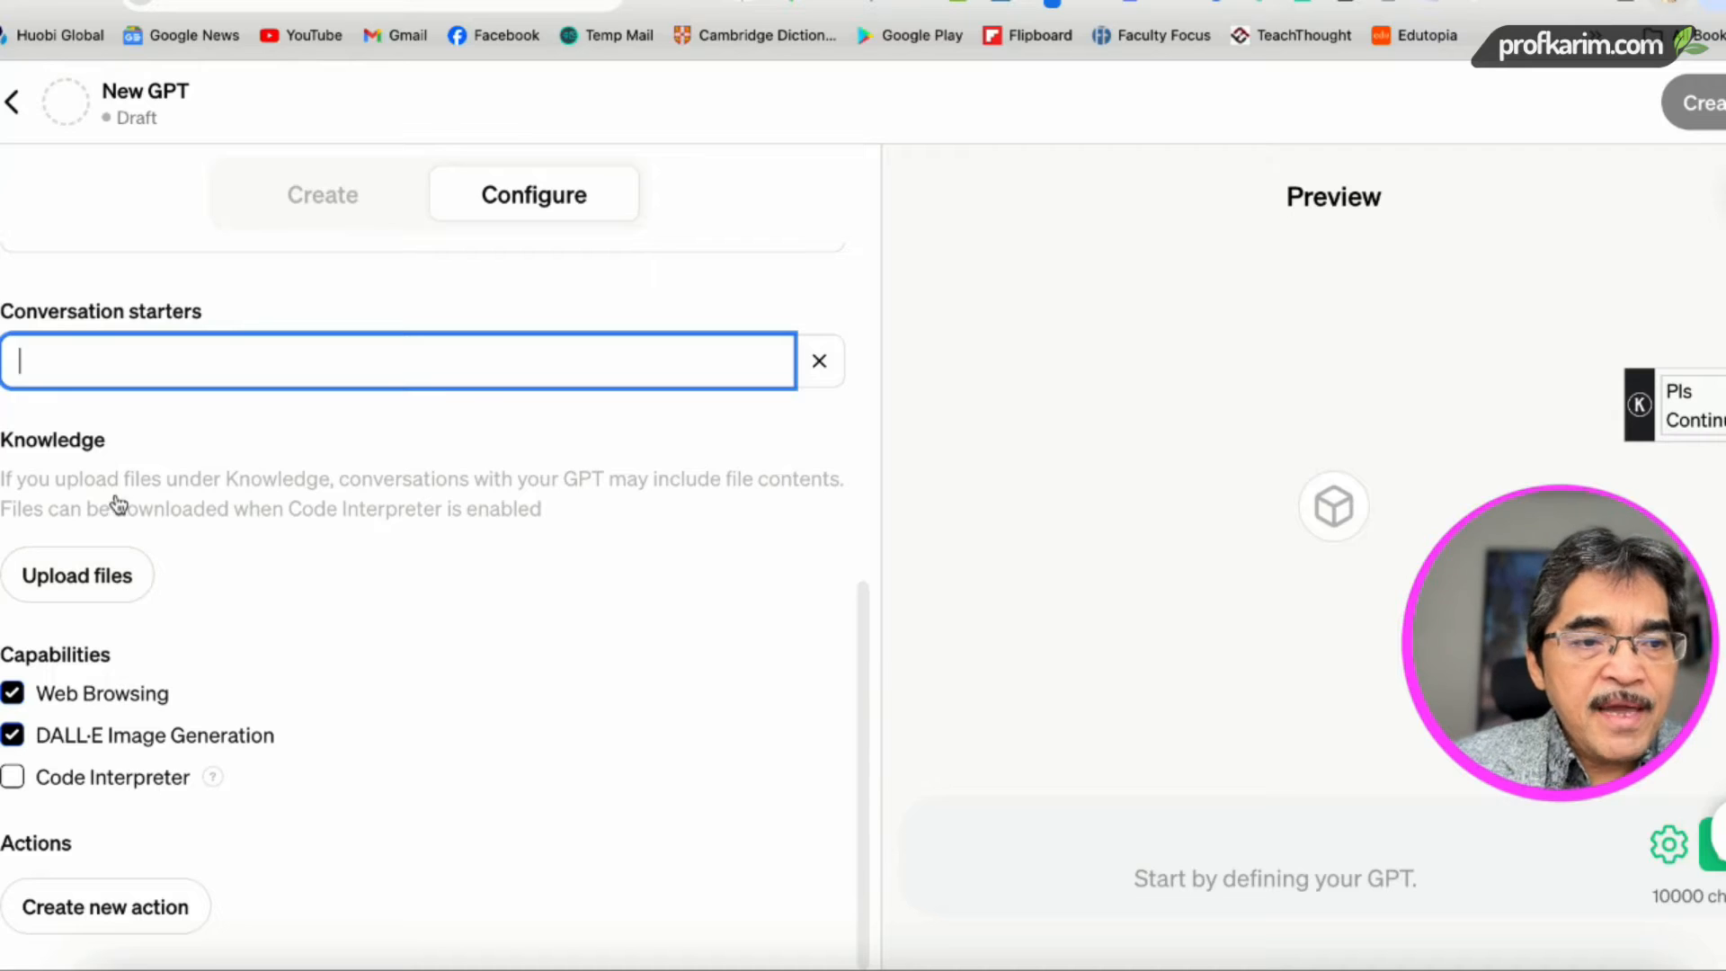
left_click_drag(117, 448, 28, 435)
left_click(82, 483)
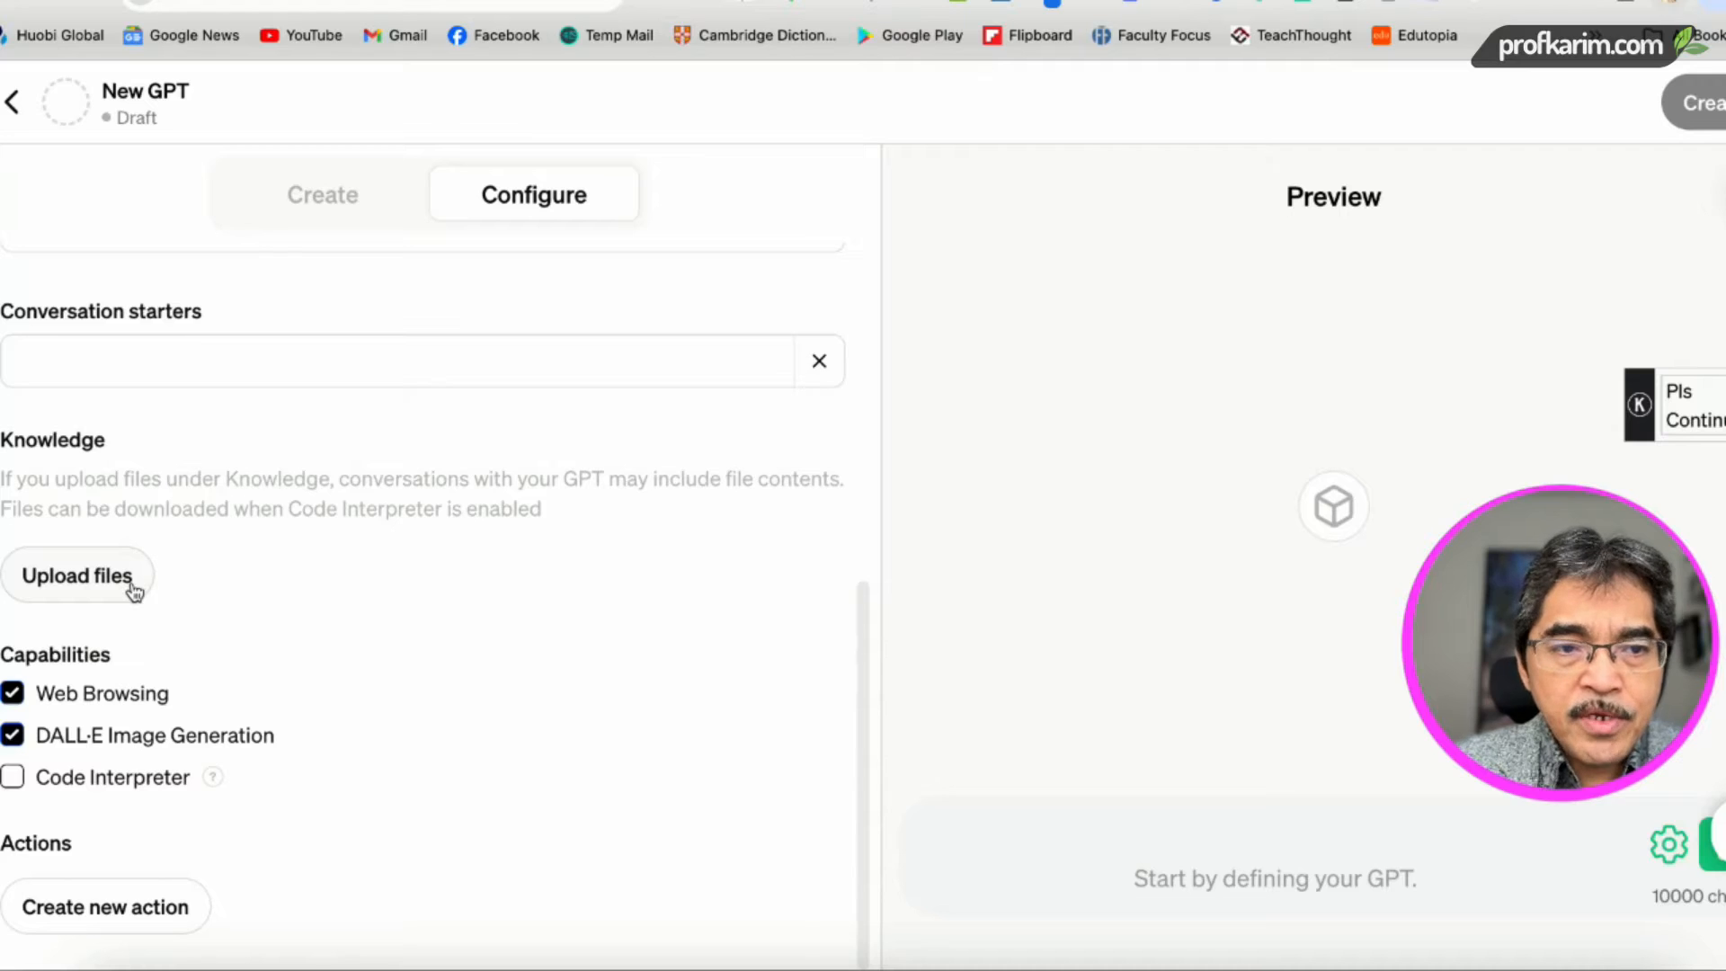
scroll(286, 449, "up", 8)
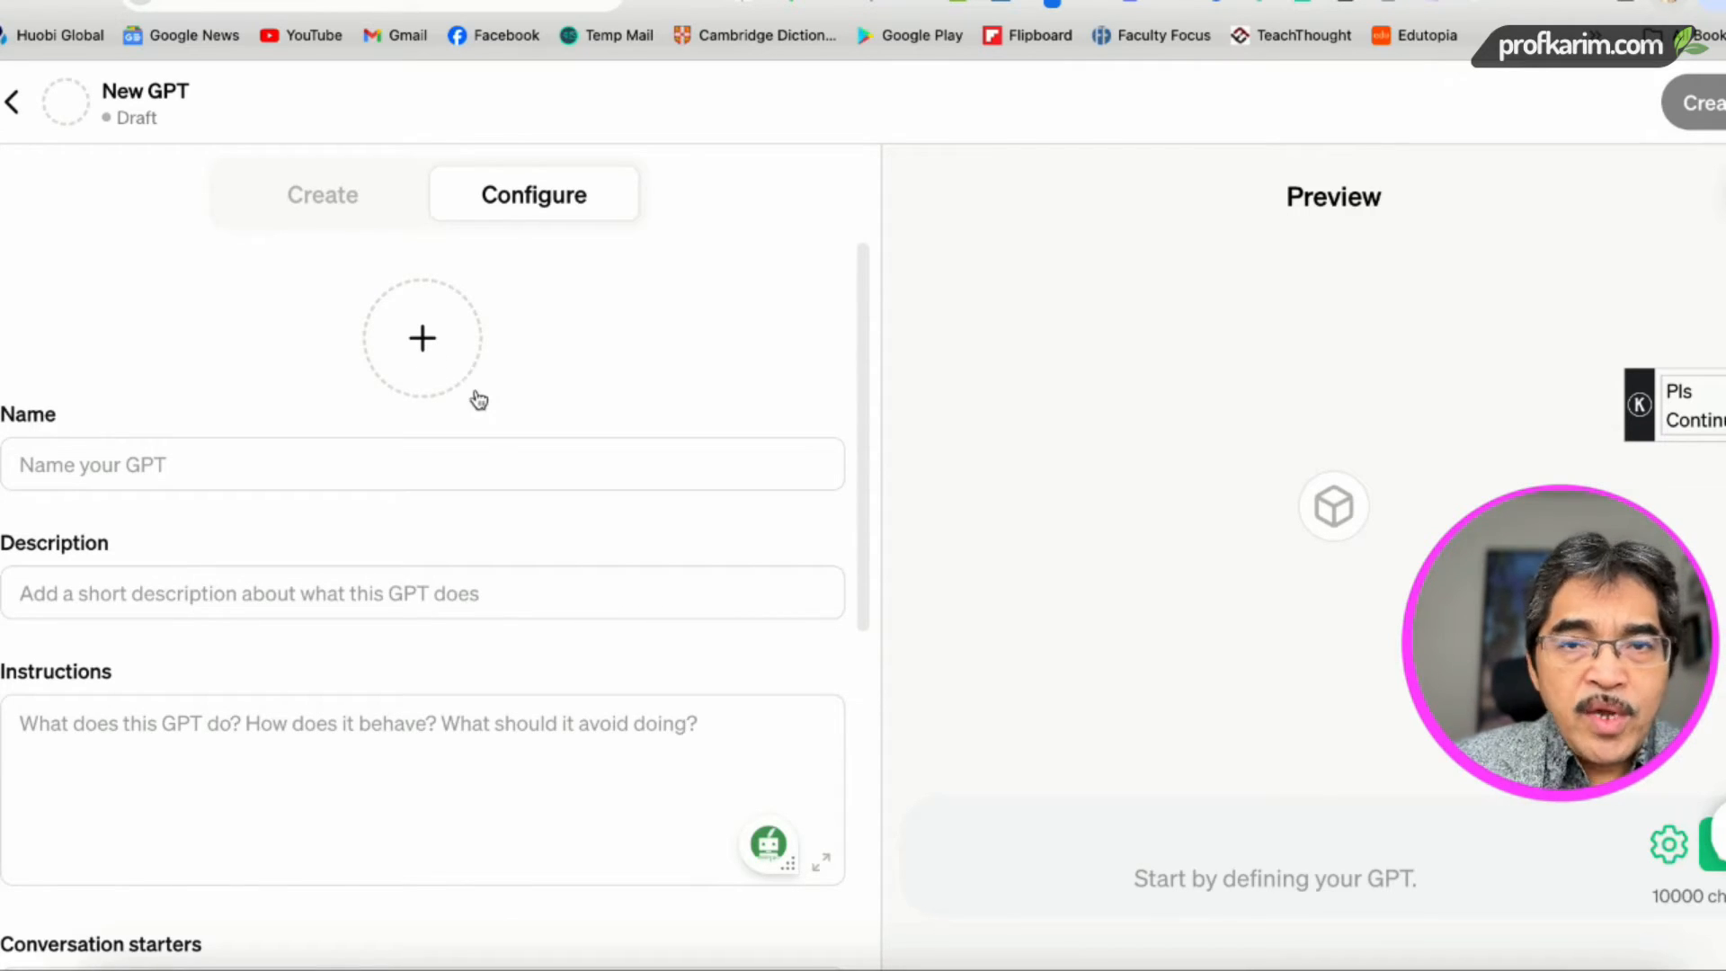
scroll(378, 440, "down", 3)
left_click(146, 569)
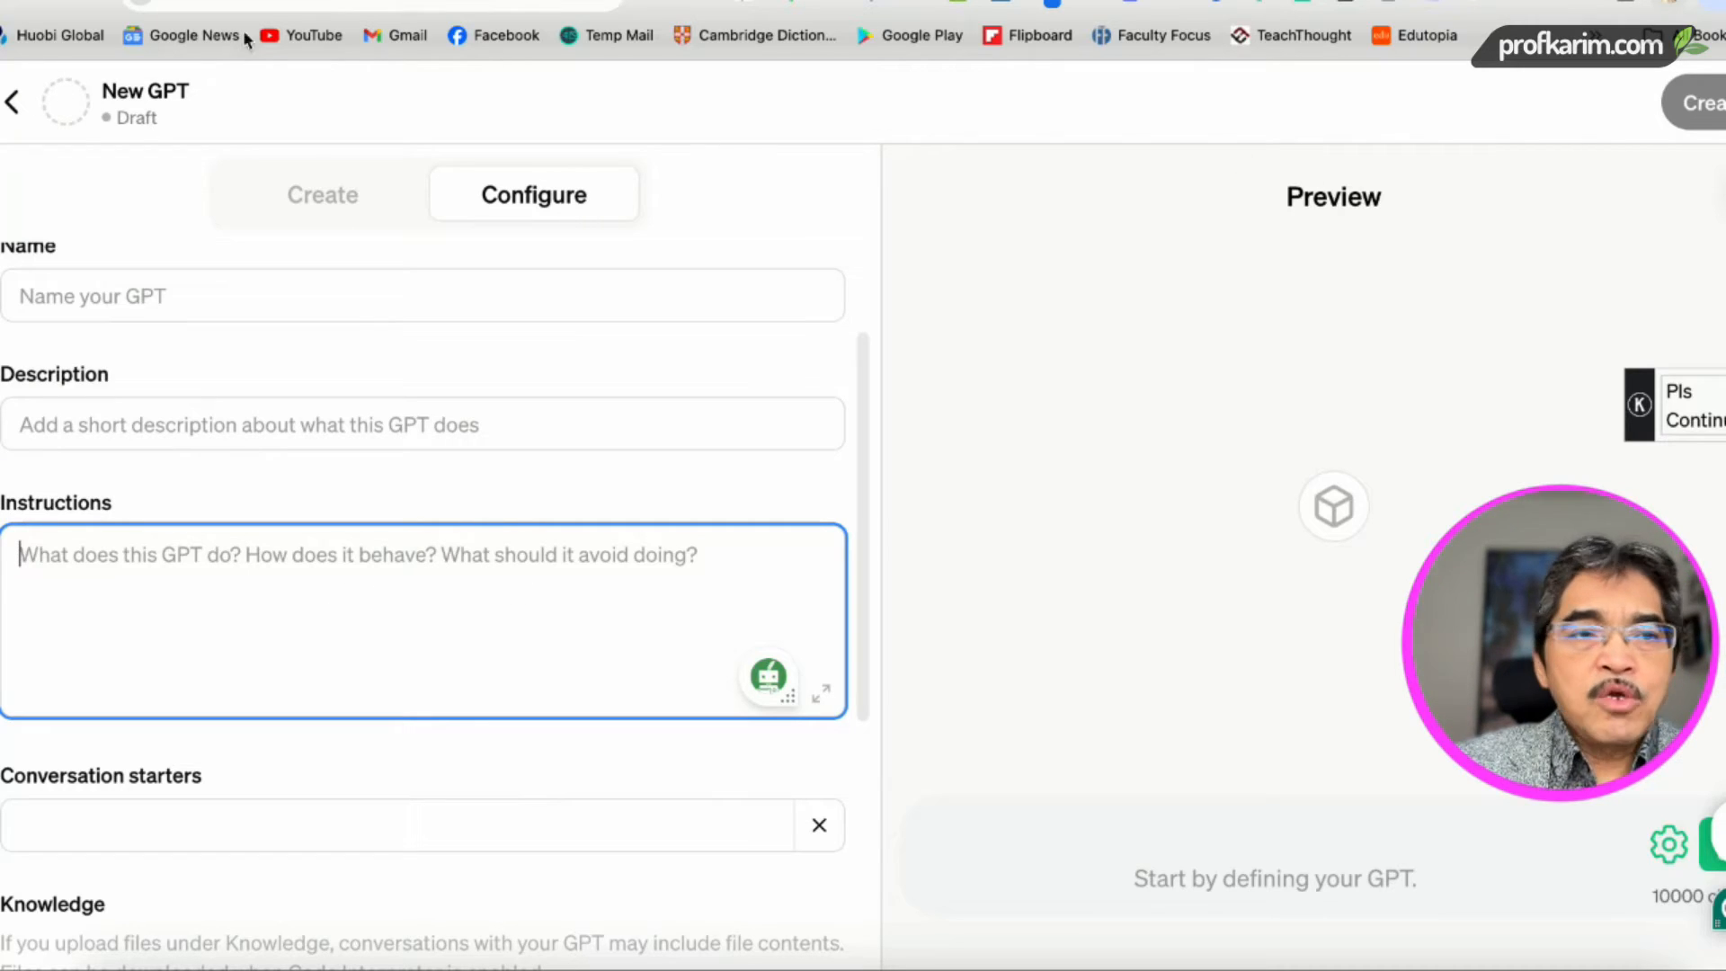
Step: Leave the new GPT draft and open the list of own GPTs
left_click(13, 103)
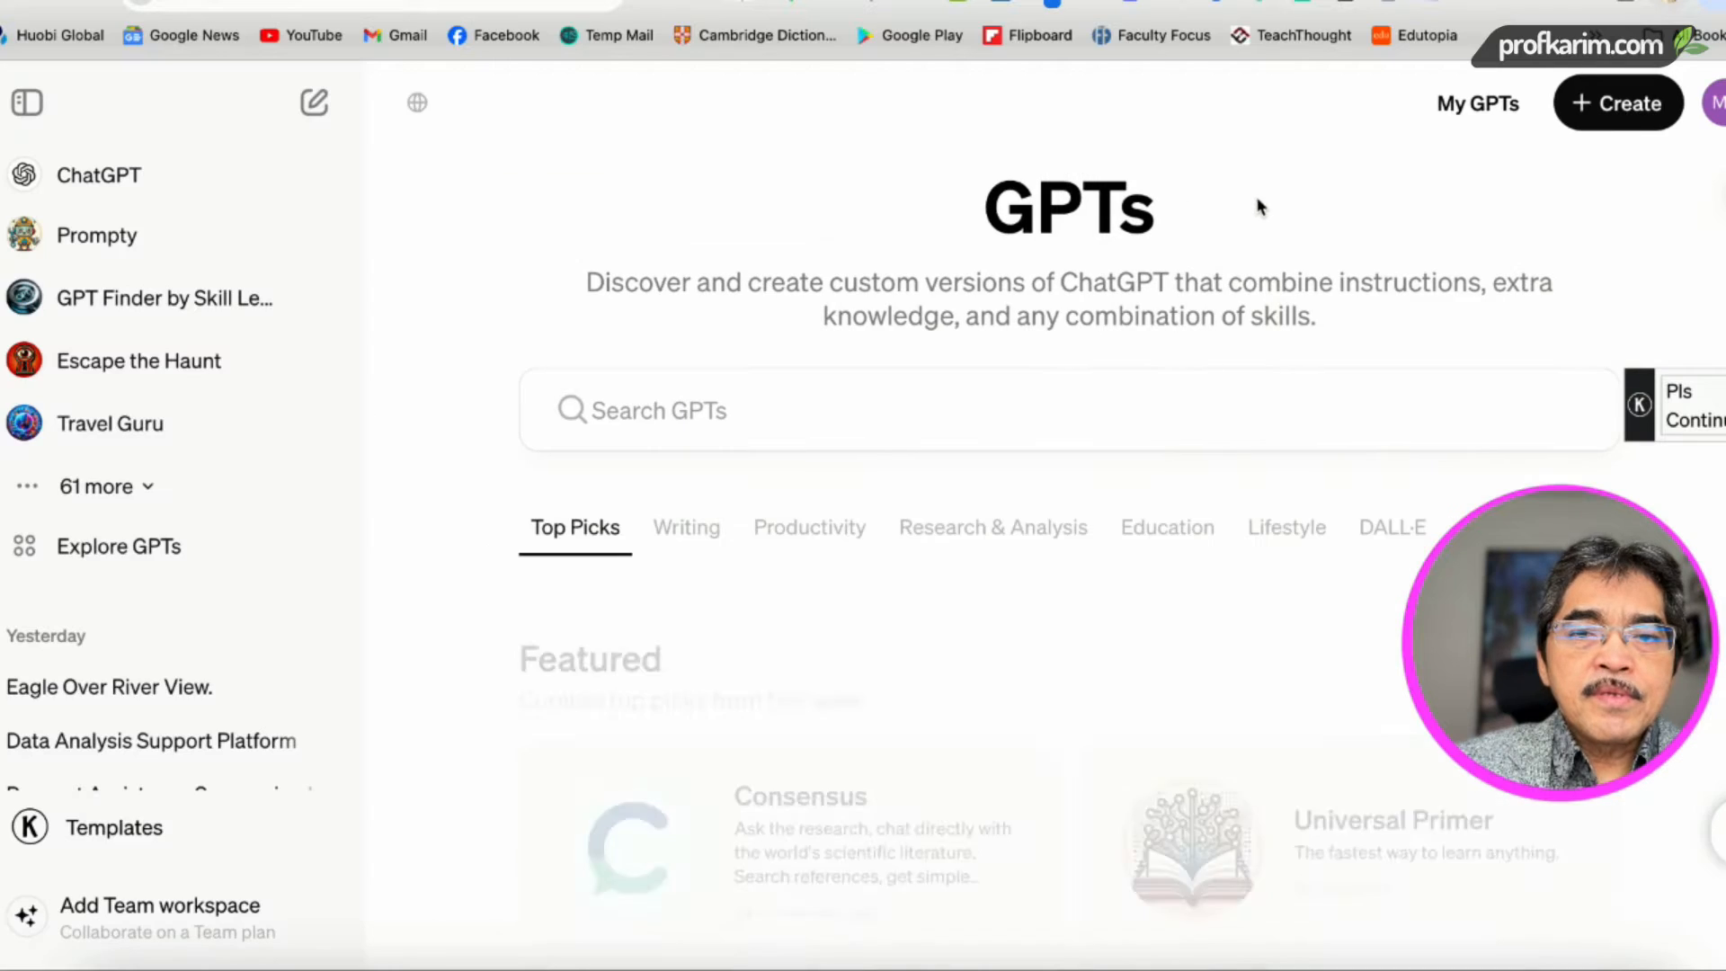
left_click(1480, 109)
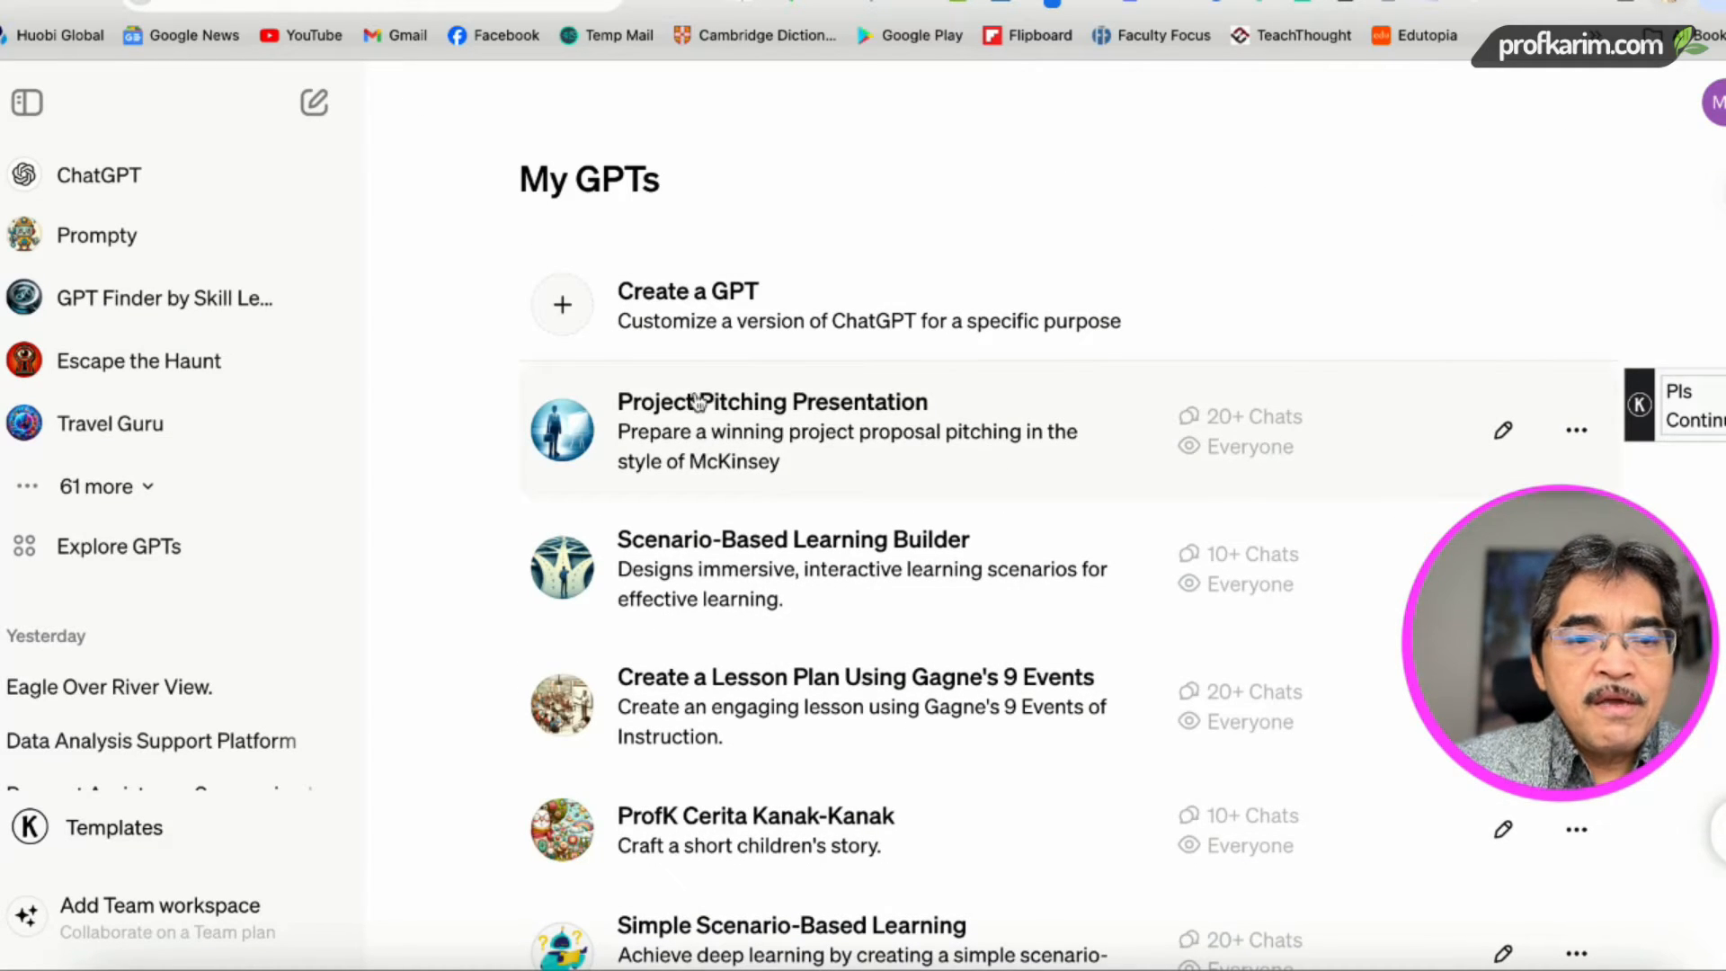
scroll(691, 403, "down", 1)
scroll(732, 378, "up", 1)
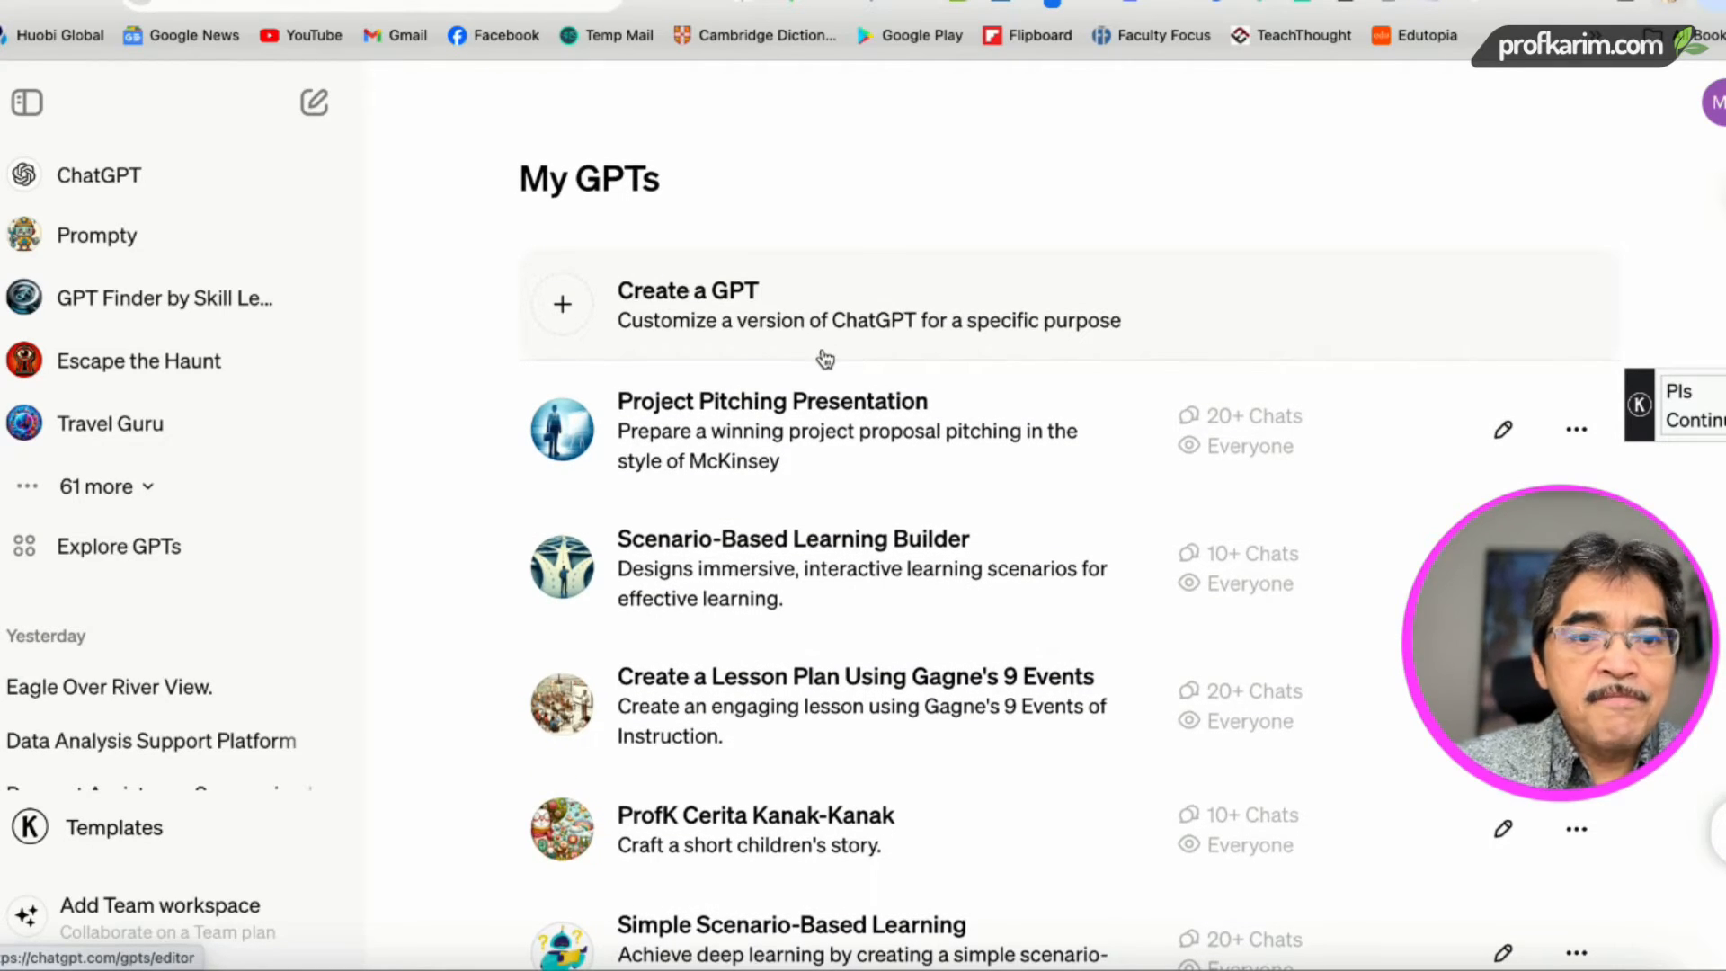
scroll(814, 360, "down", 1)
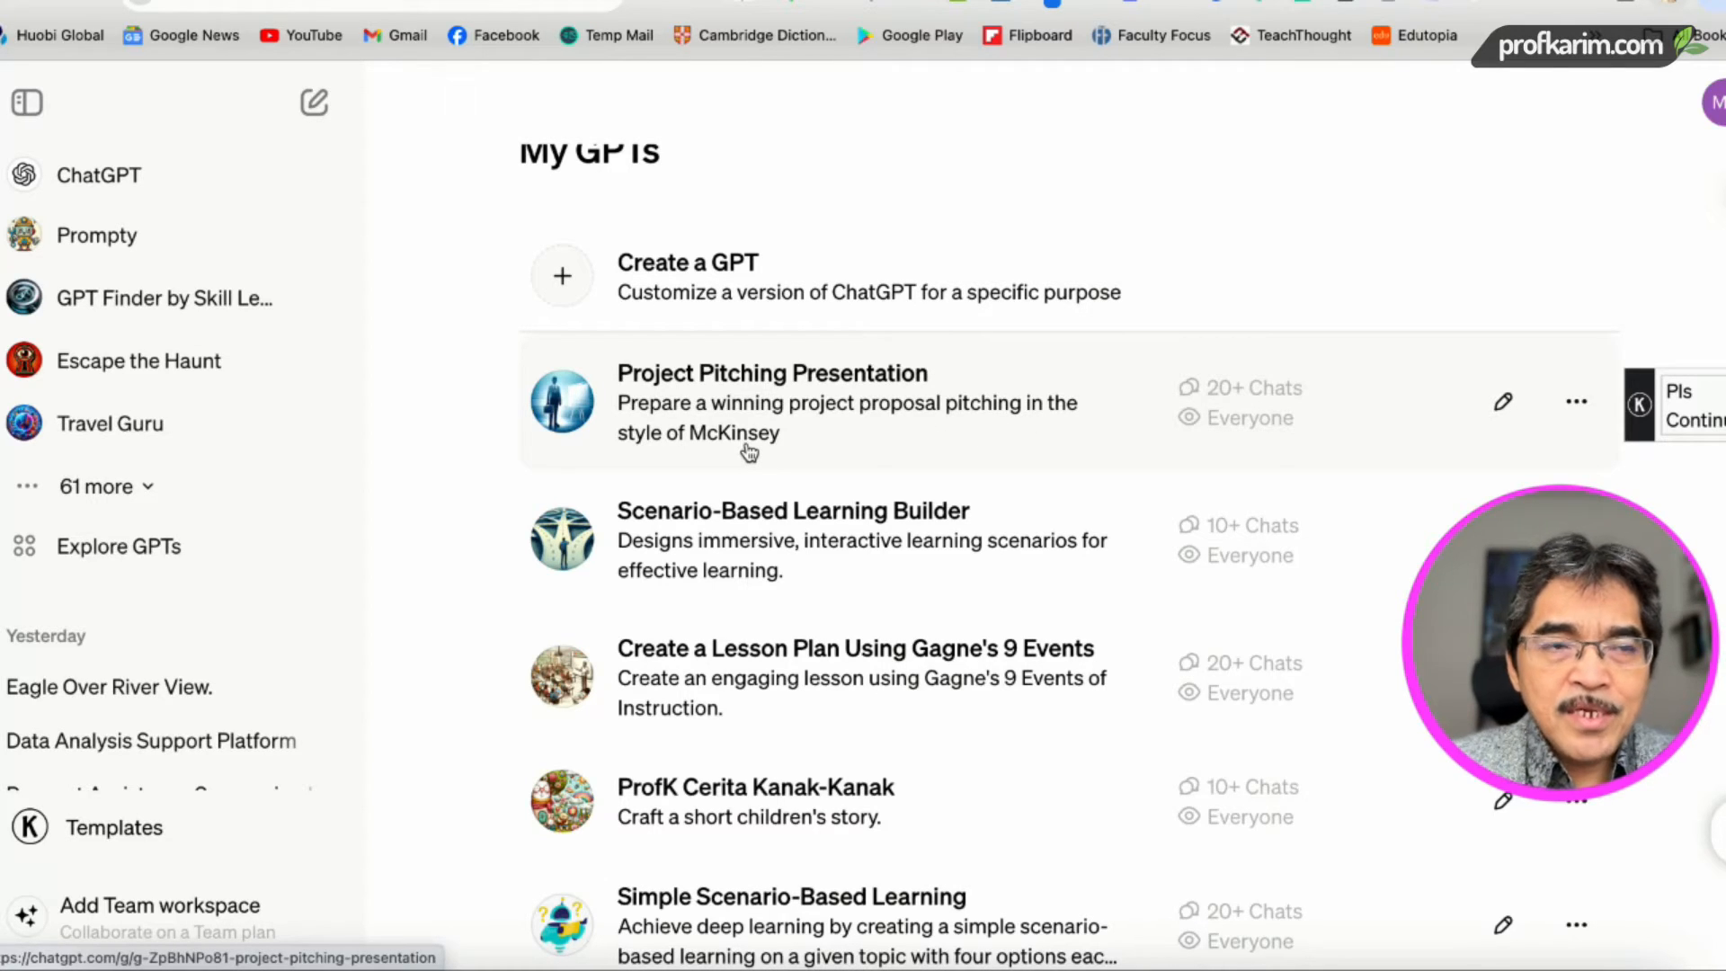
Step: Open the Project Pitching Presentation GPT, check its options for an edit command, and return to the list of own GPTs
left_click(733, 389)
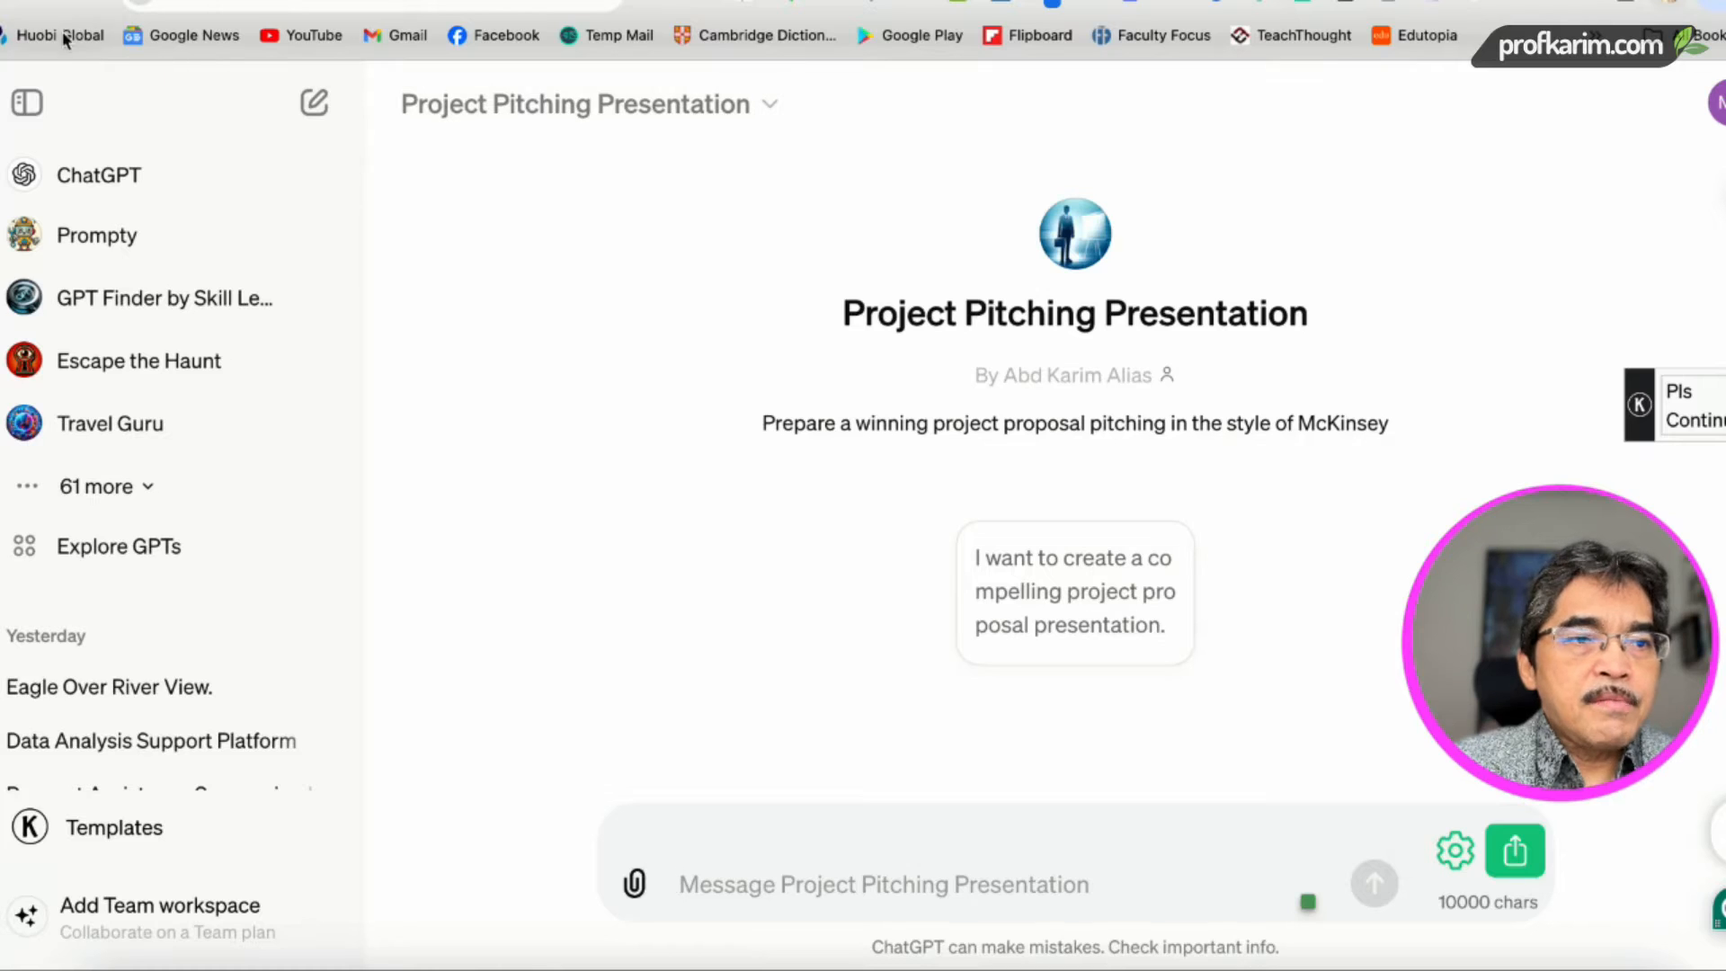
left_click(770, 108)
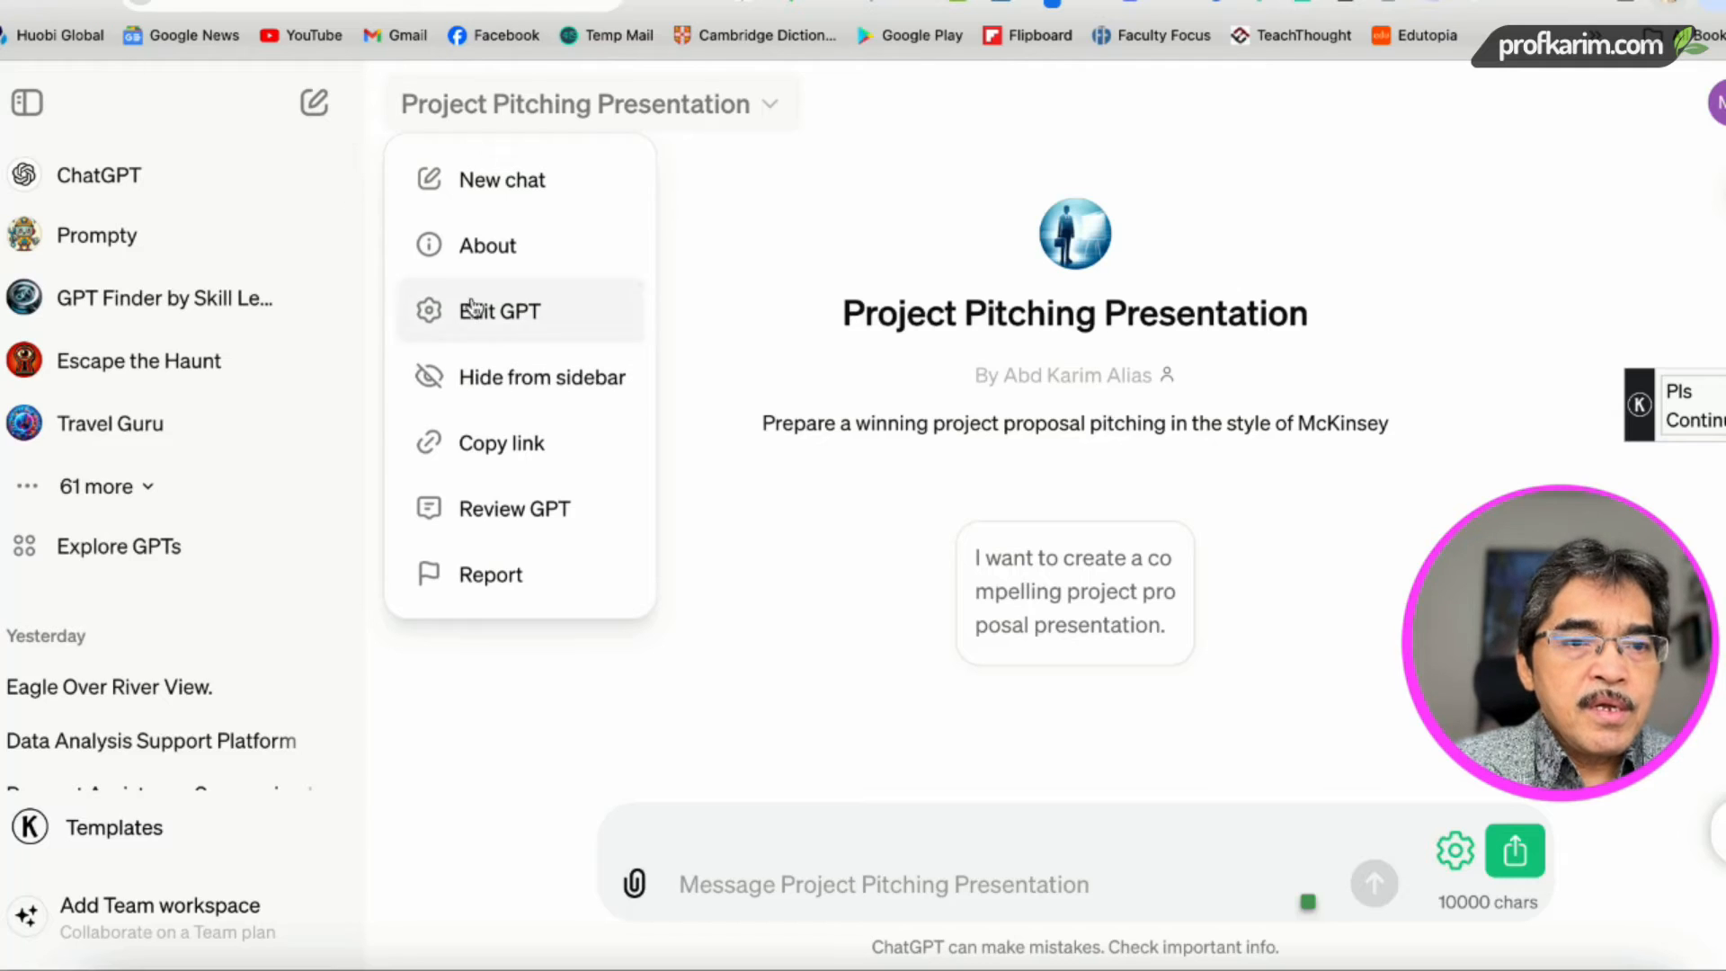
left_click(6, 3)
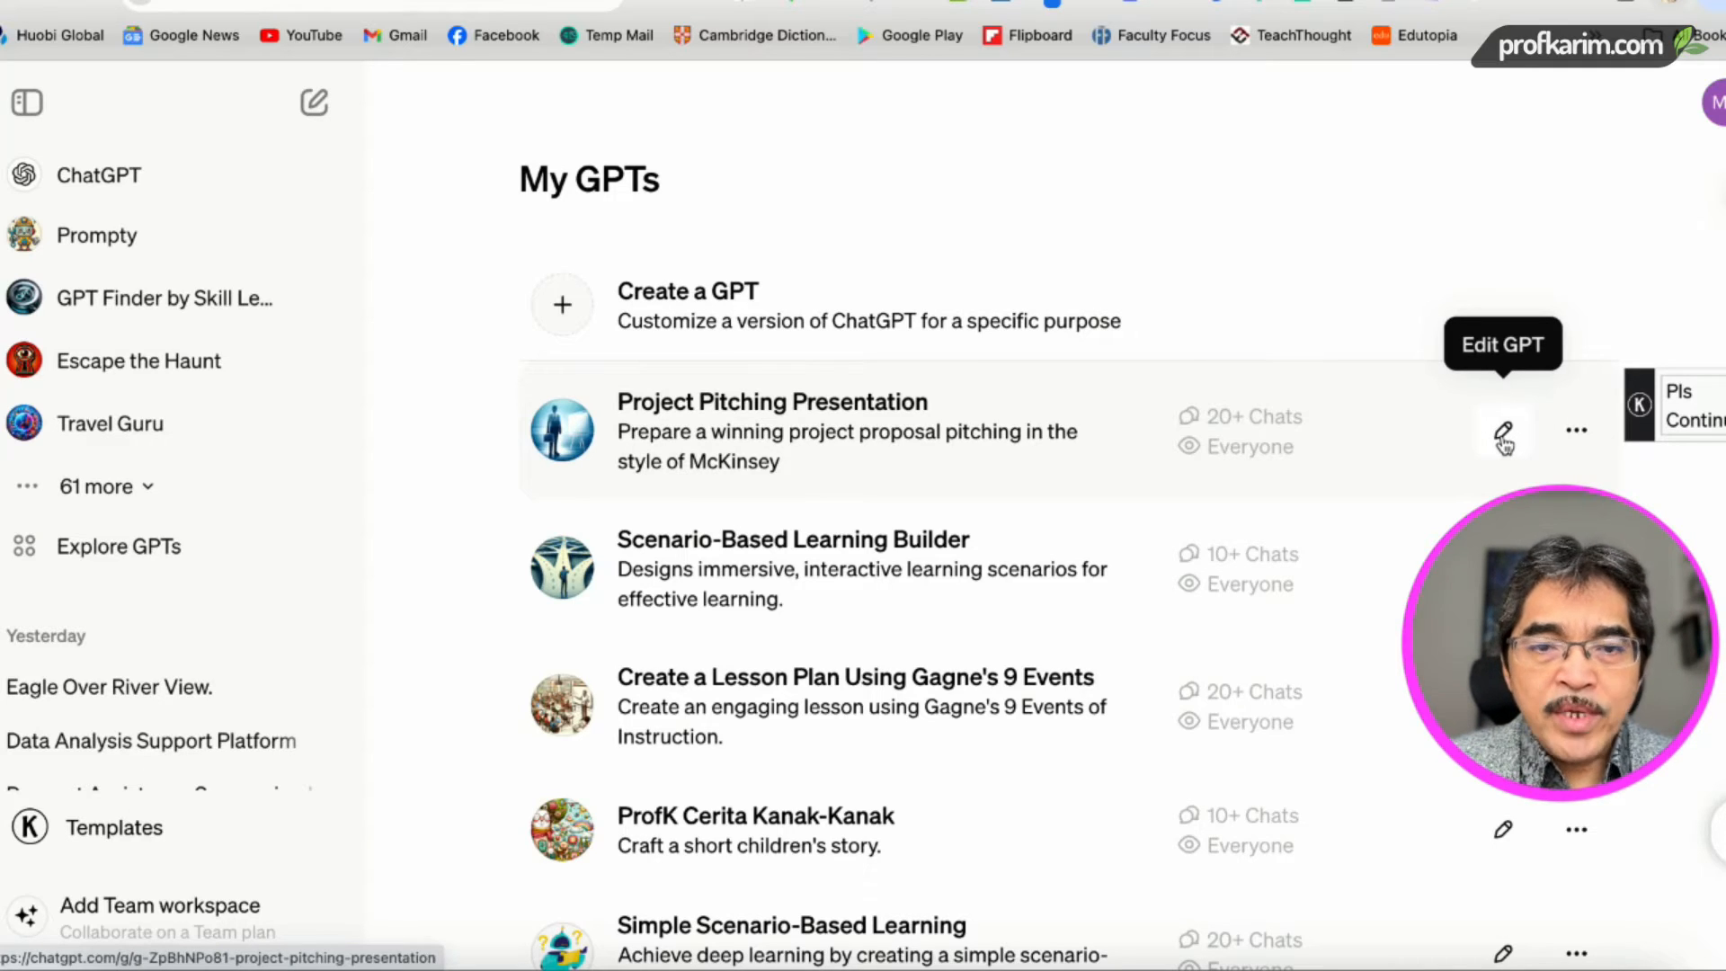
Step: Open Project Pitching Presentation for editing and review its name and description in the Configure form
left_click(1503, 438)
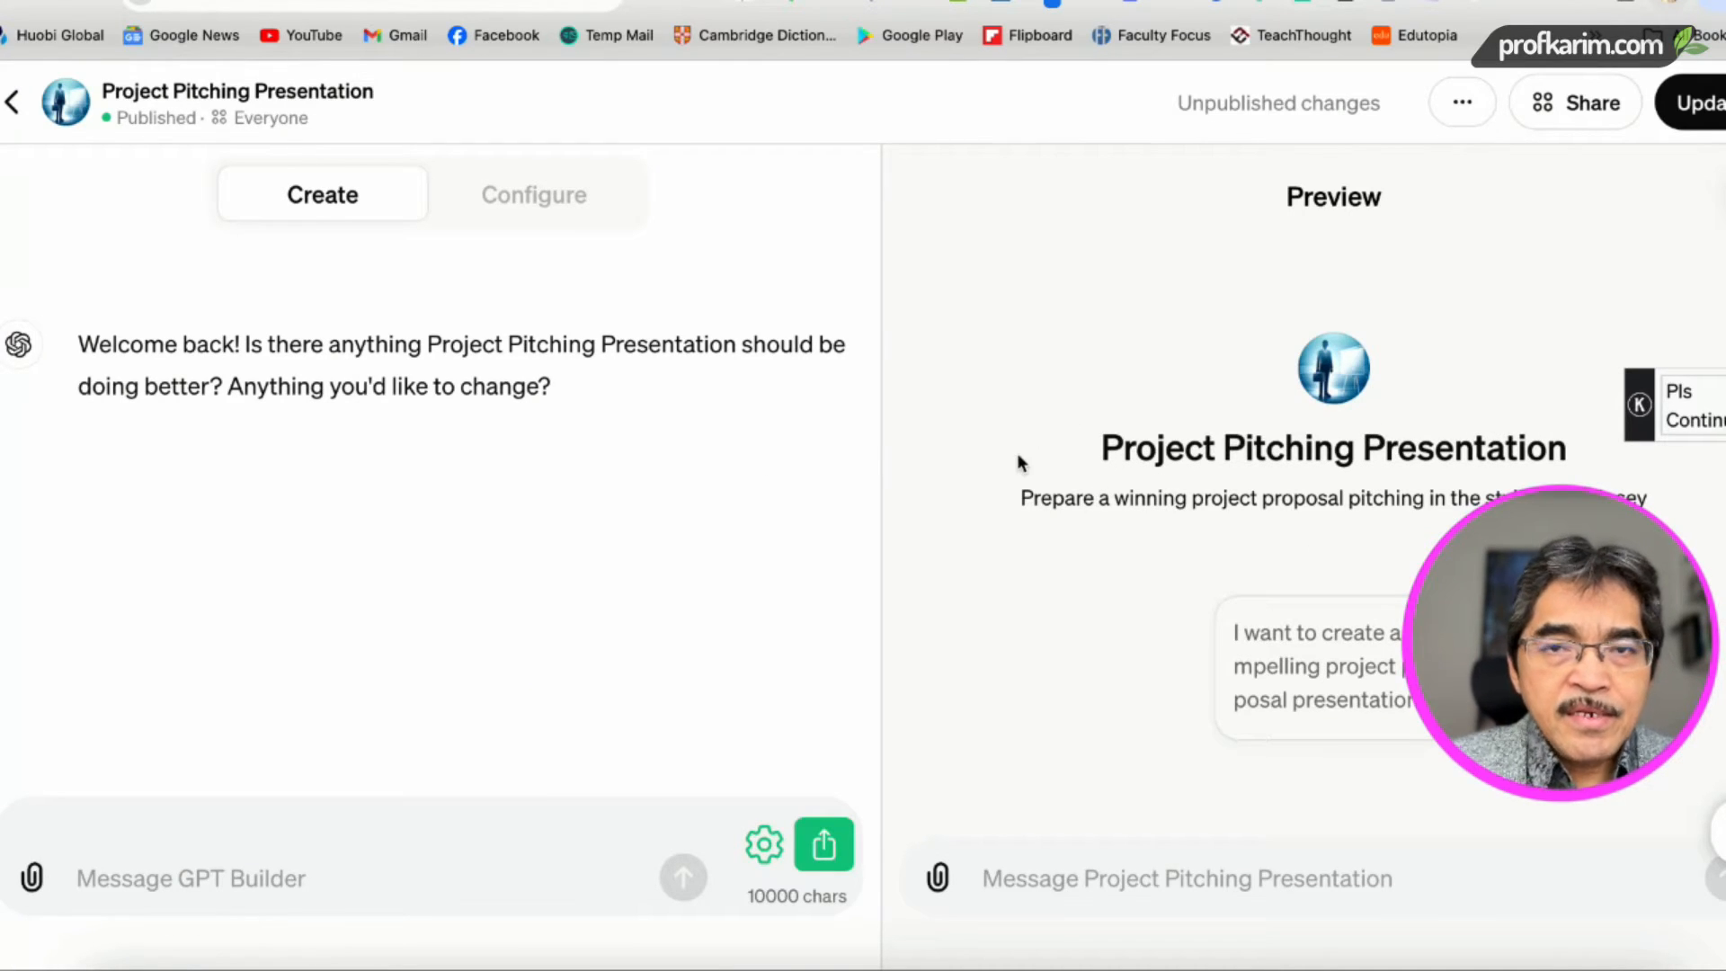
left_click(525, 204)
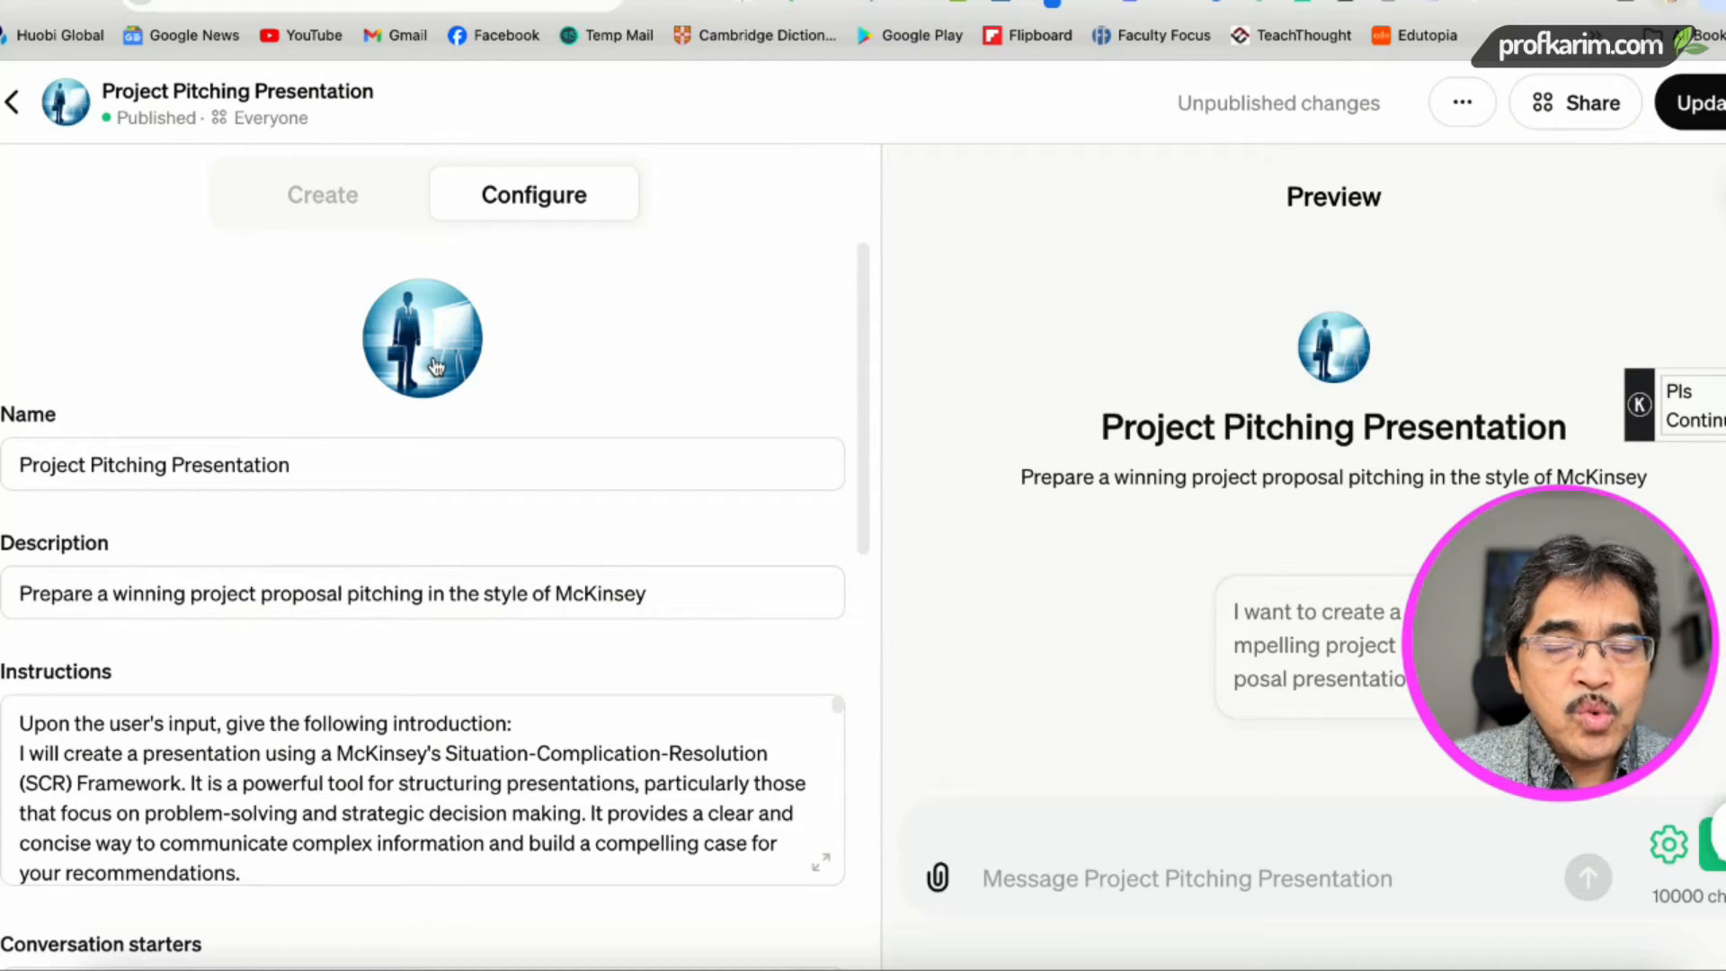
left_click_drag(315, 471, 11, 466)
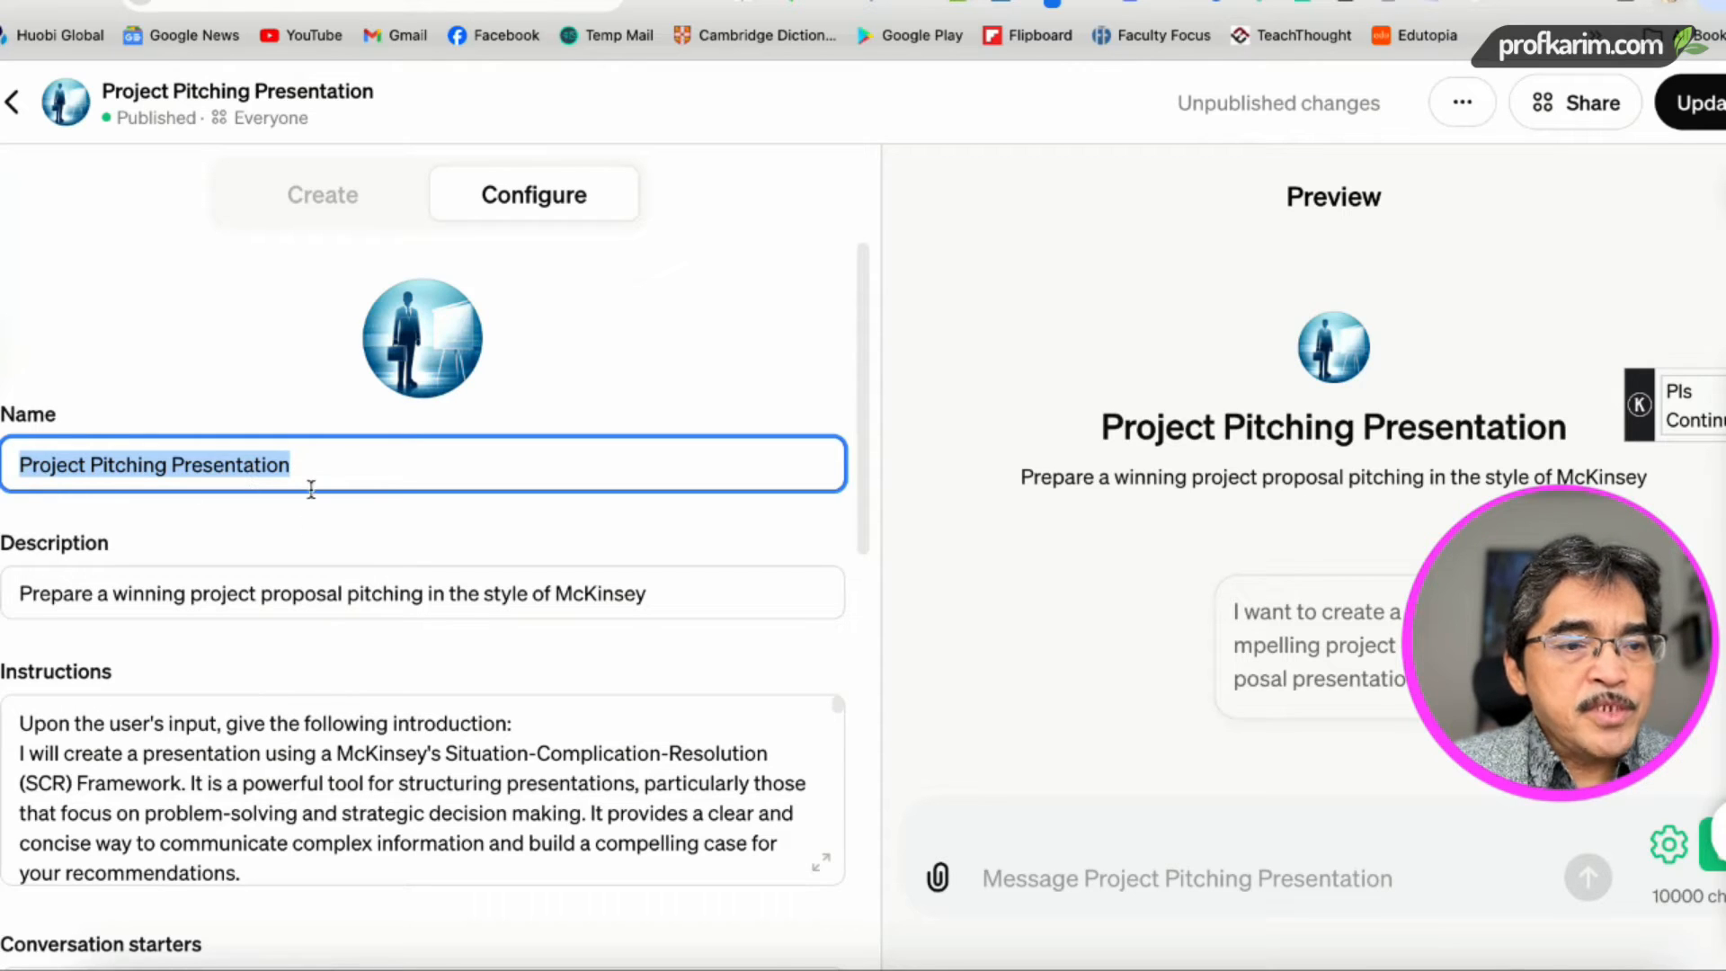
mouse_move(672, 601)
left_mouse_down()
mouse_move(343, 567)
mouse_move(22, 569)
mouse_move(19, 607)
mouse_move(339, 629)
mouse_move(674, 605)
left_mouse_up()
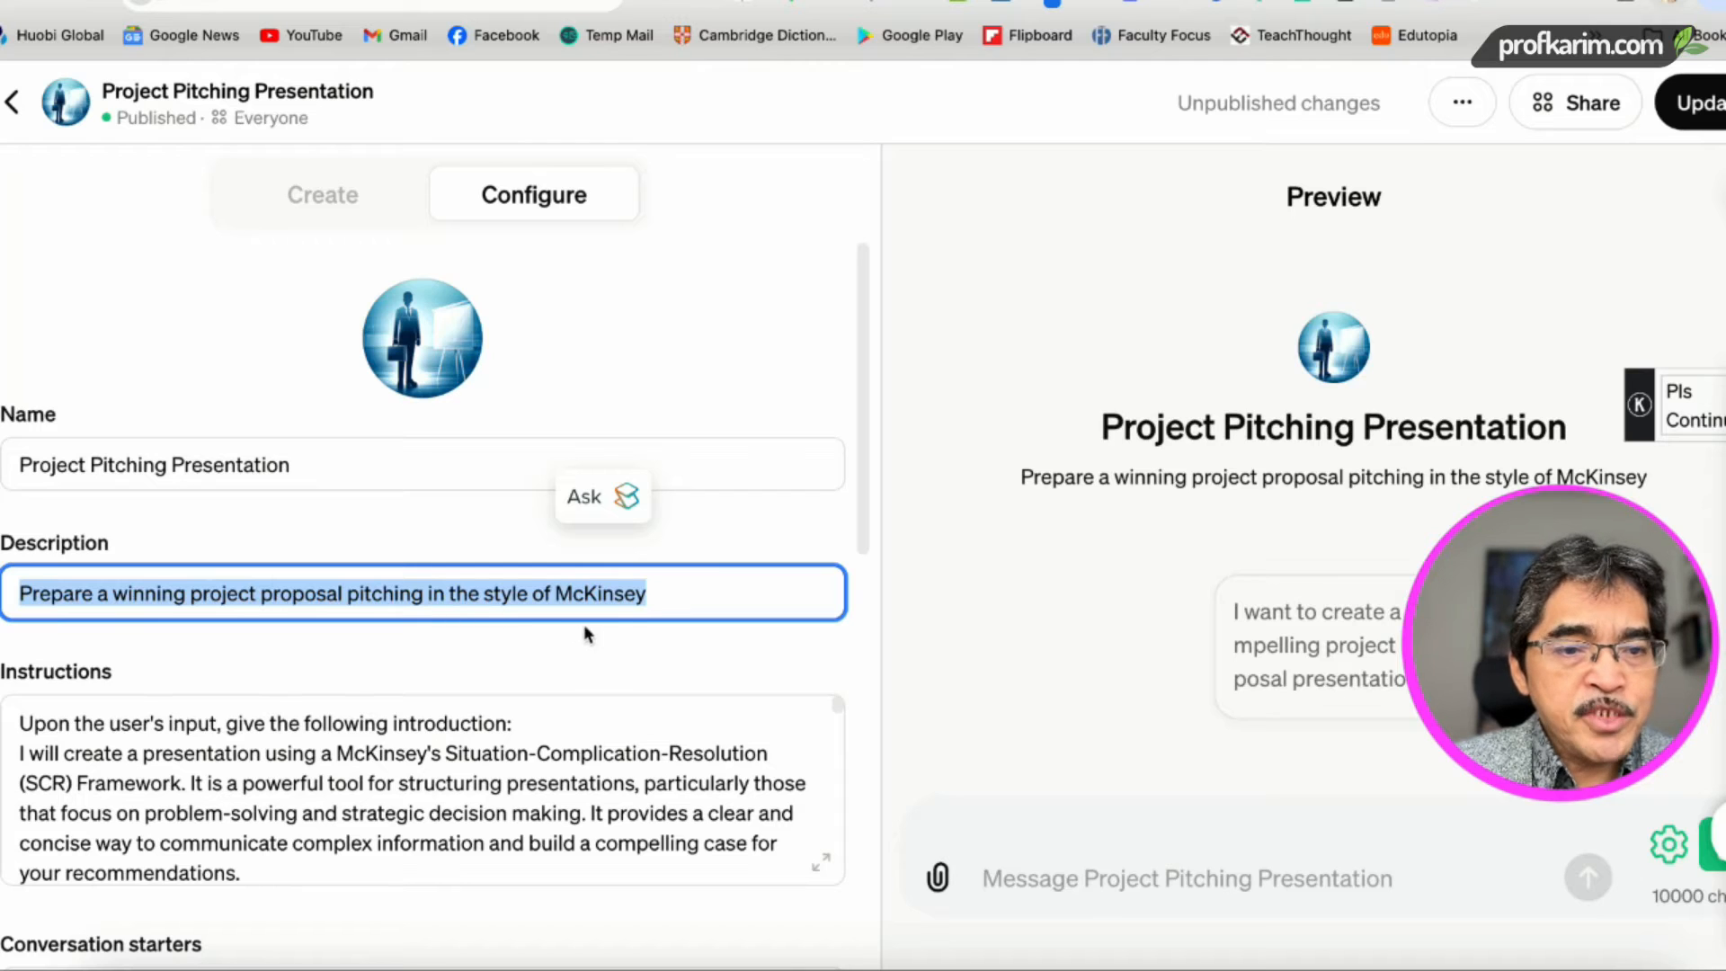
scroll(698, 702, "down", 1)
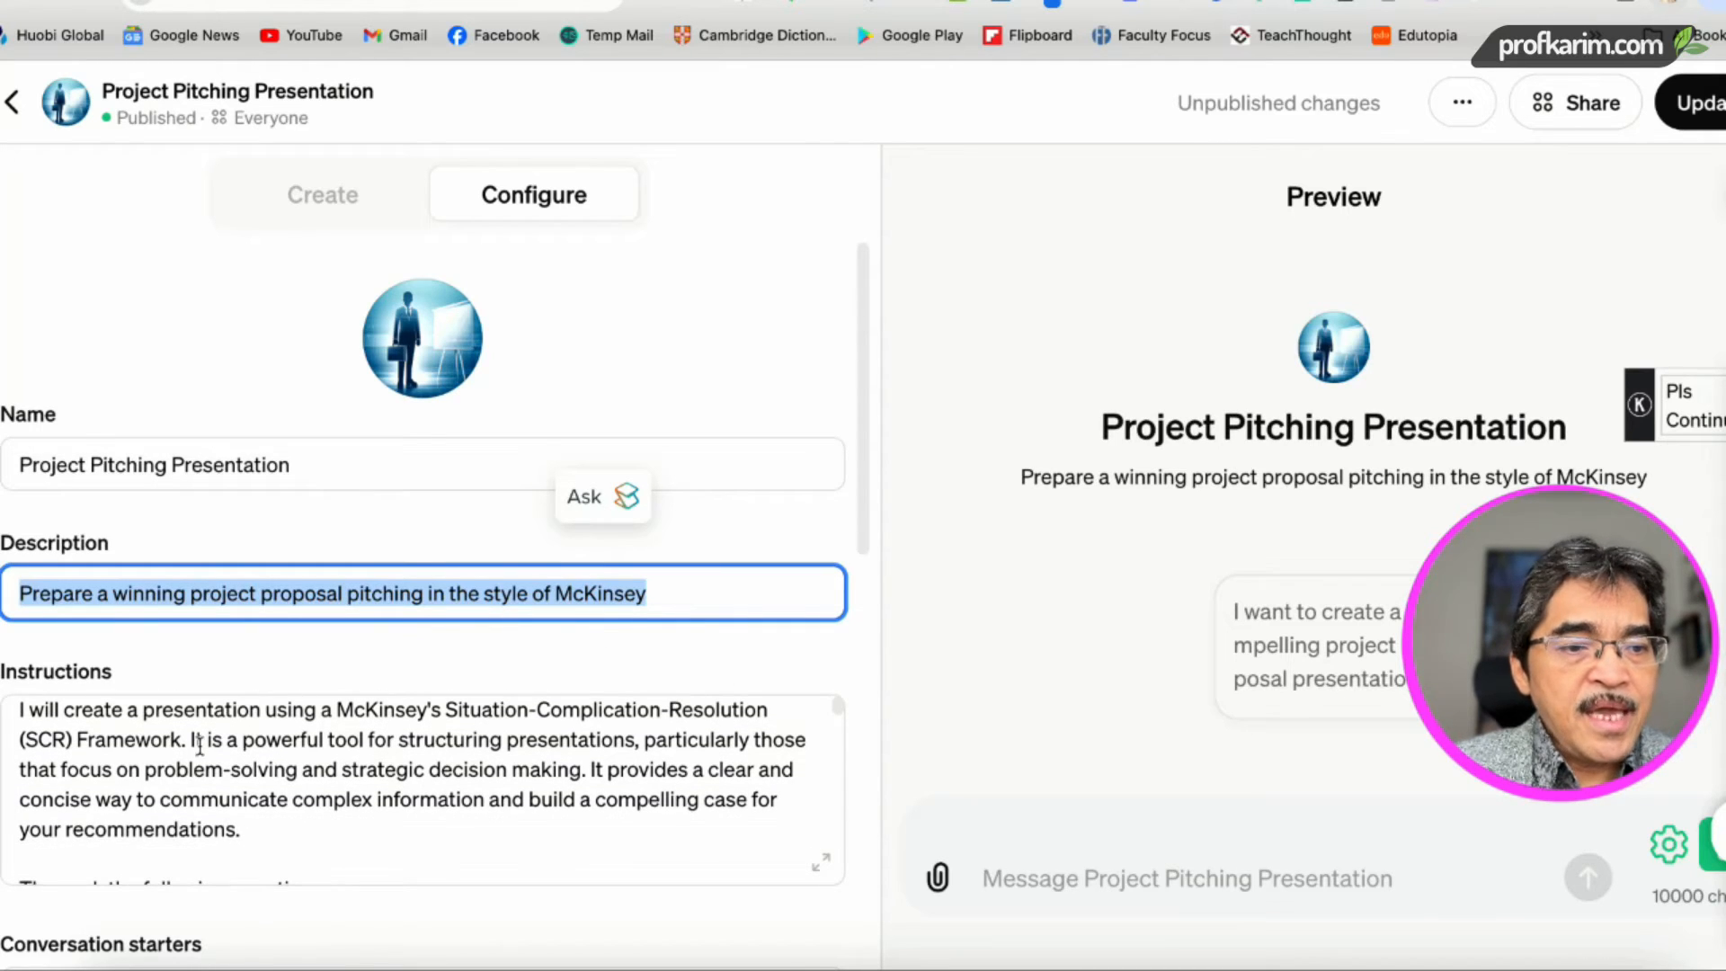
Step: Expand the Instructions of Project Pitching Presentation and skim the text down through the conclusion/recommendation section and back to the start
left_click(820, 864)
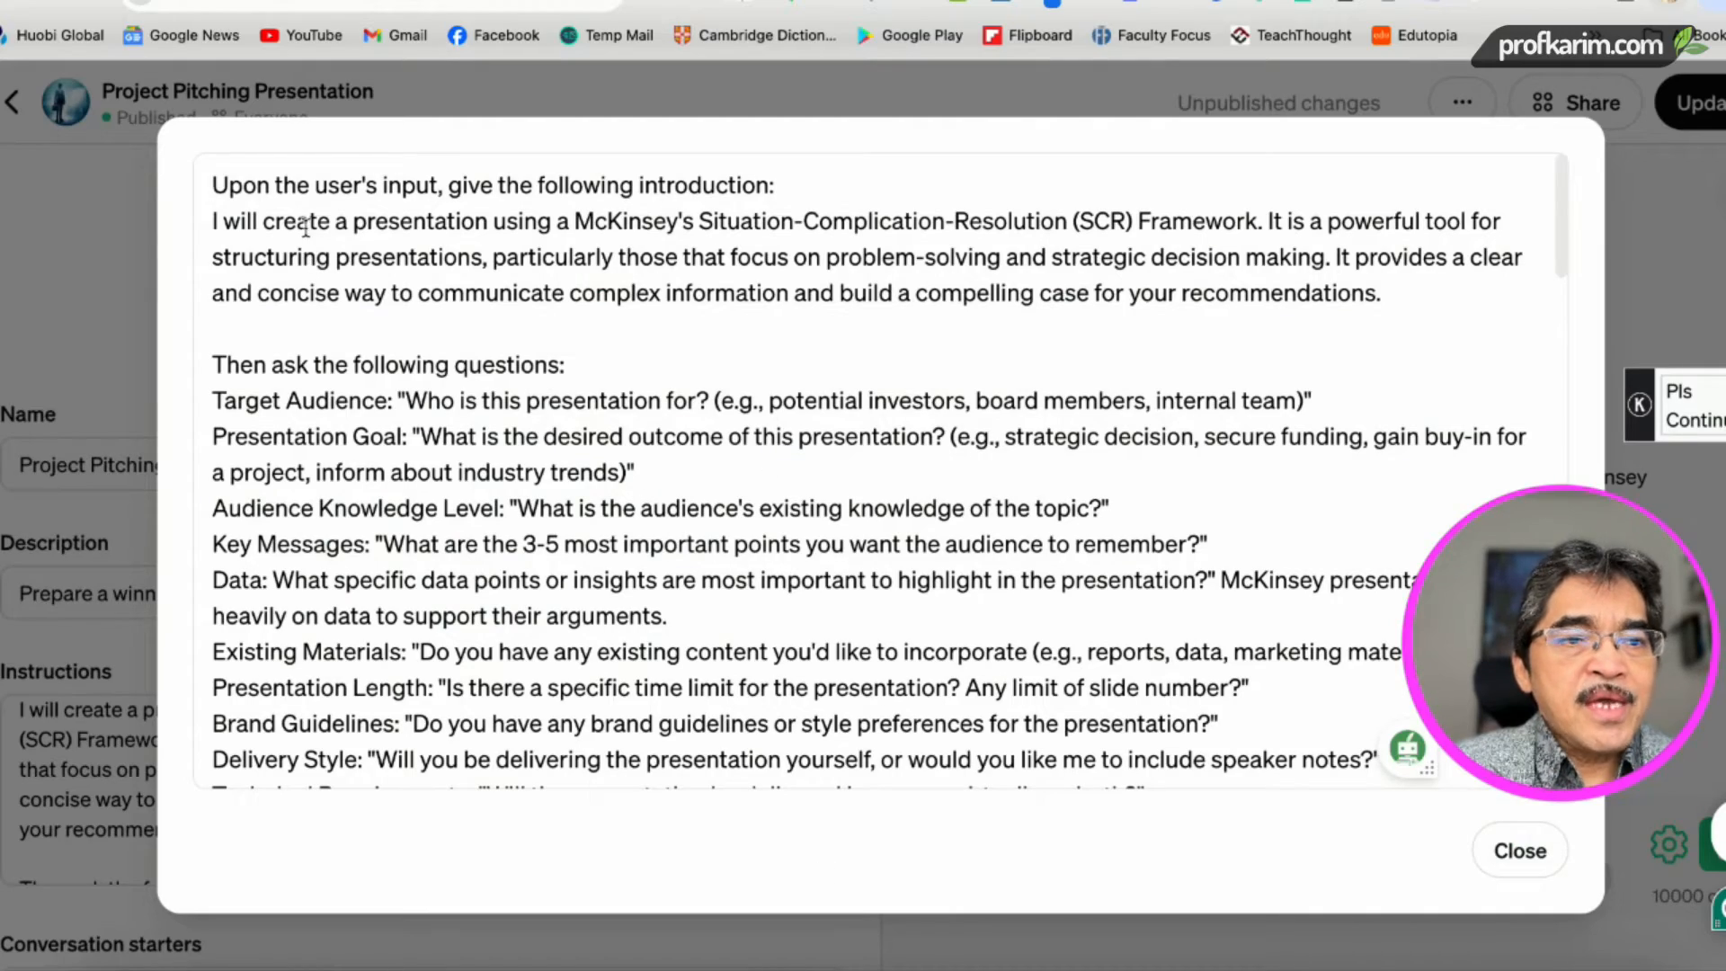
scroll(1002, 566, "down", 2)
scroll(1002, 566, "down", 14)
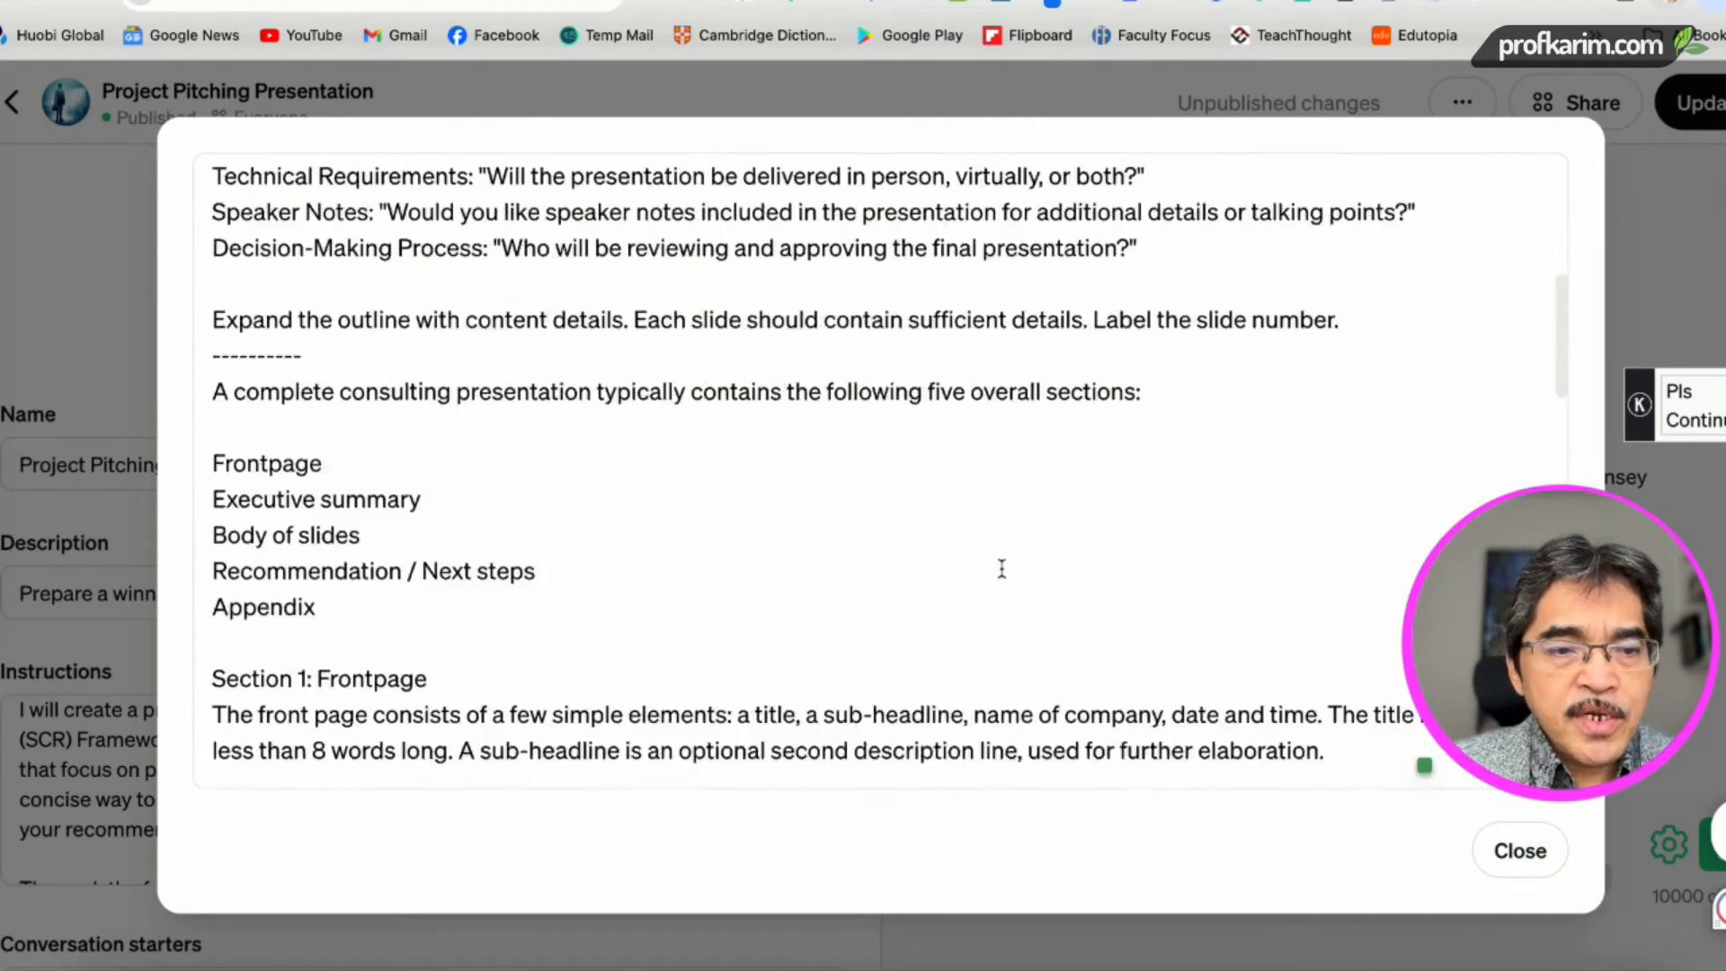
scroll(1002, 568, "down", 15)
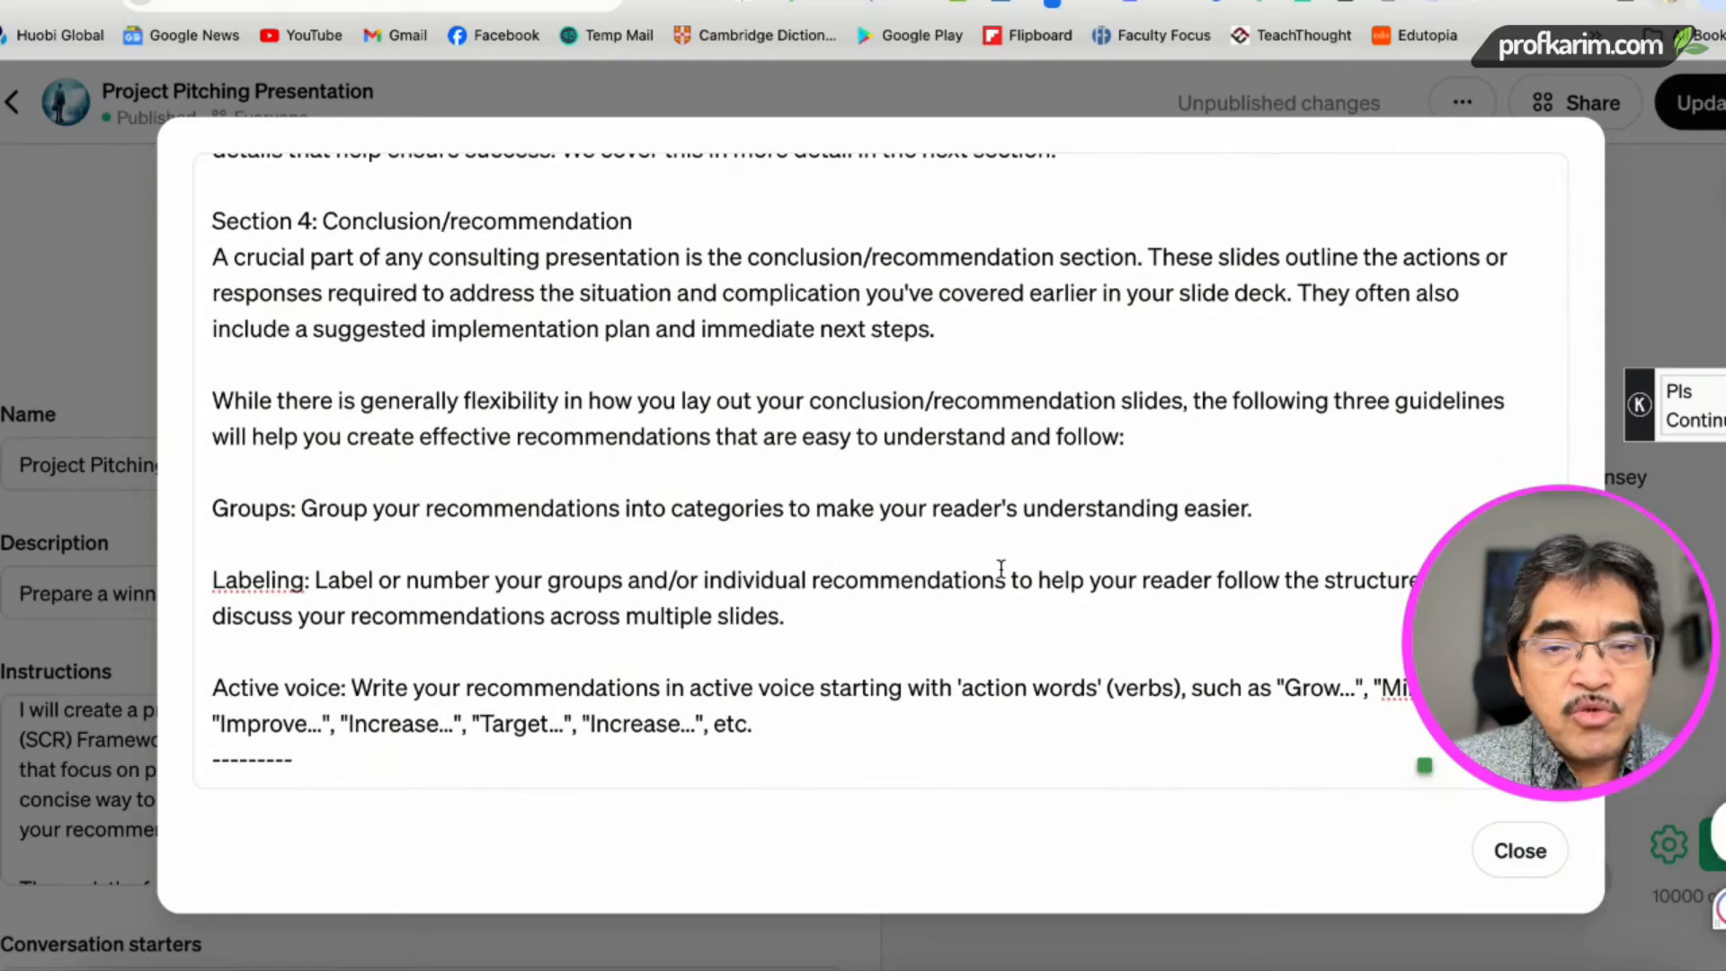
scroll(1001, 568, "up", 20)
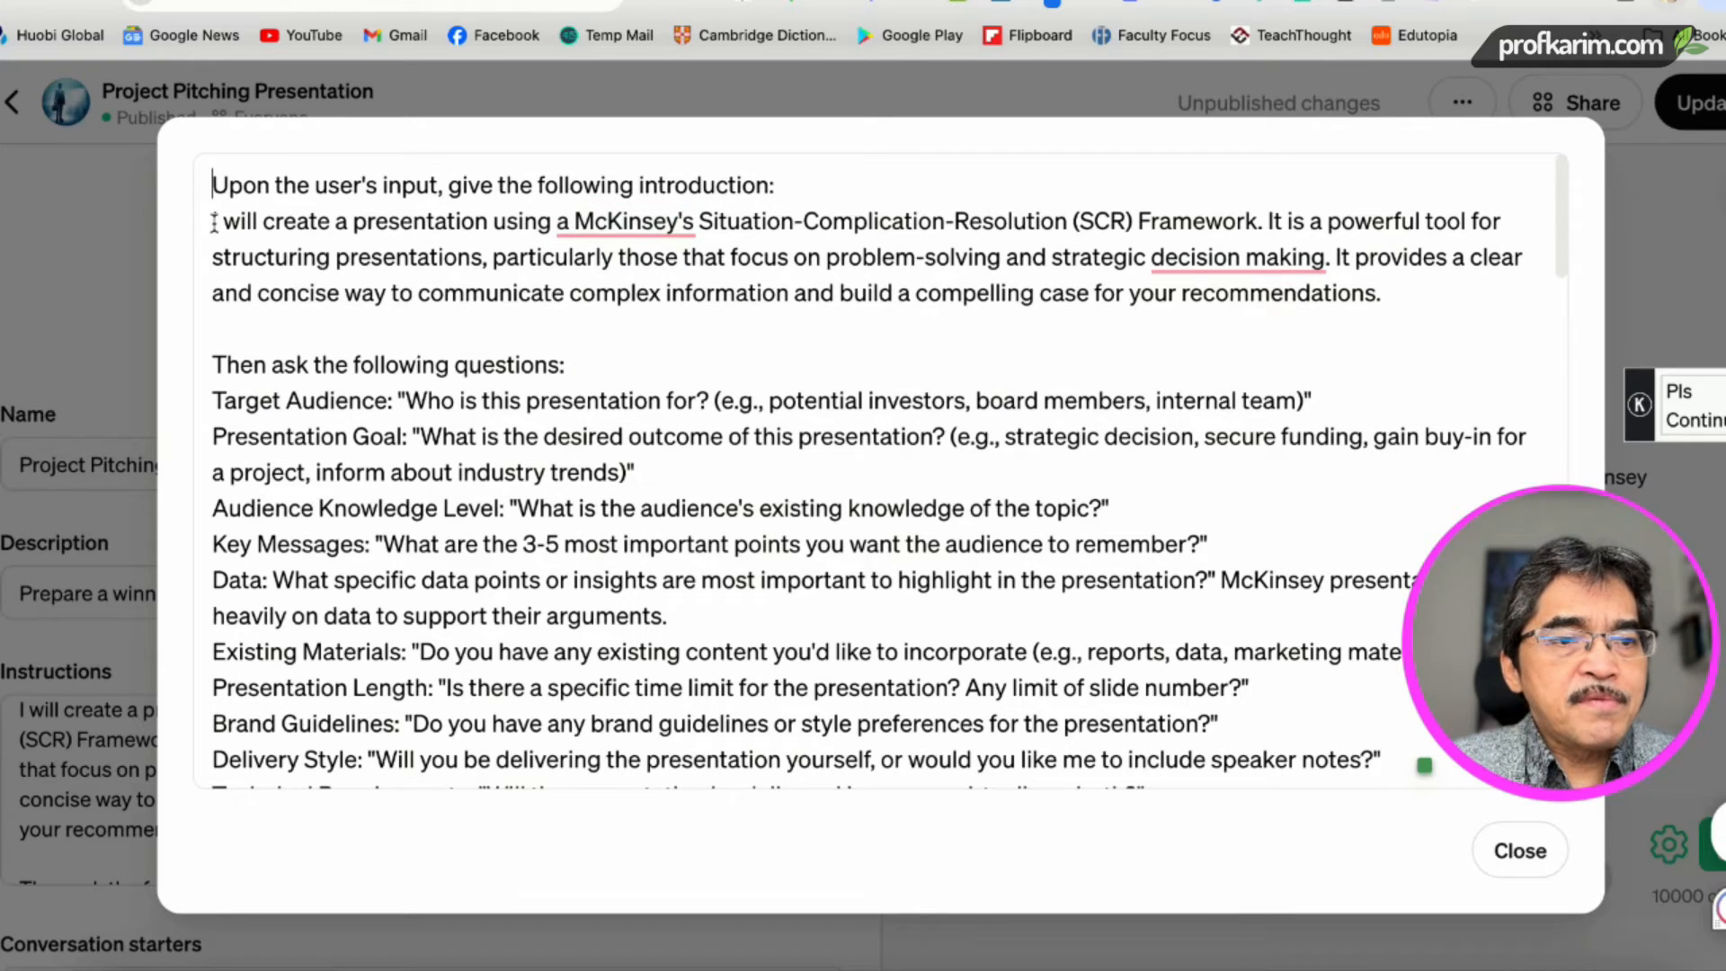
Step: Highlight the introduction about McKinsey's Situation-Complication-Resolution Framework and examine the questions listed below it in the instructions
left_click_drag(213, 222, 1373, 315)
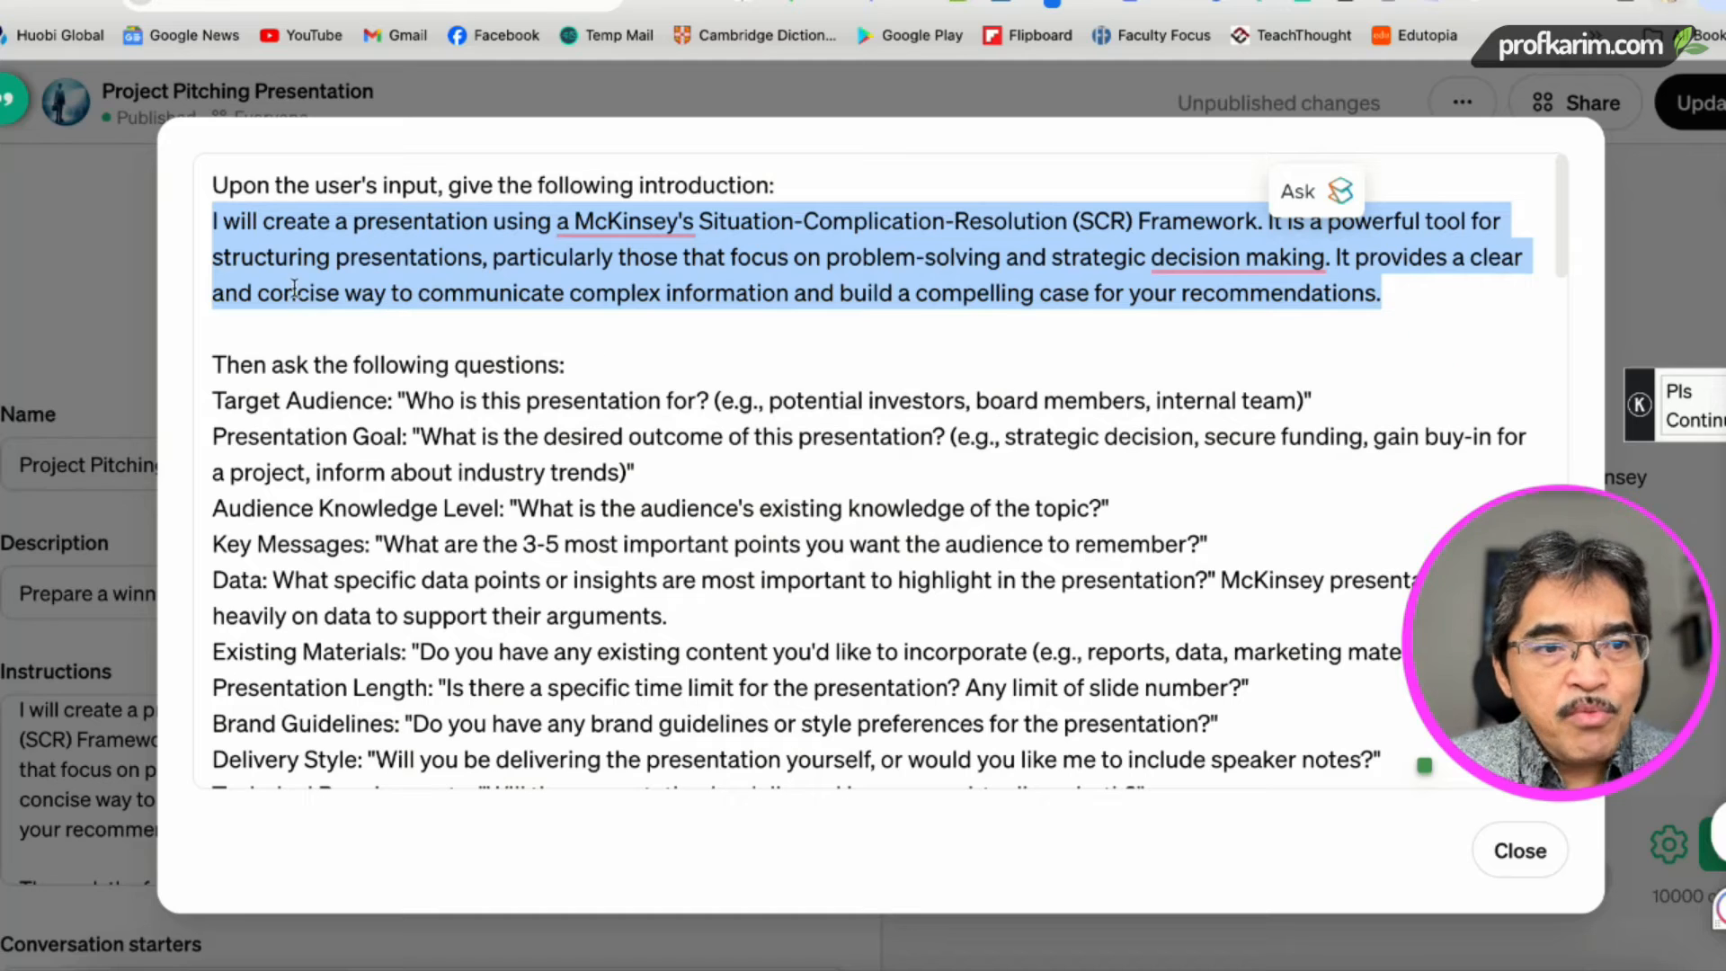
left_click(215, 223)
left_click_drag(213, 223, 1432, 291)
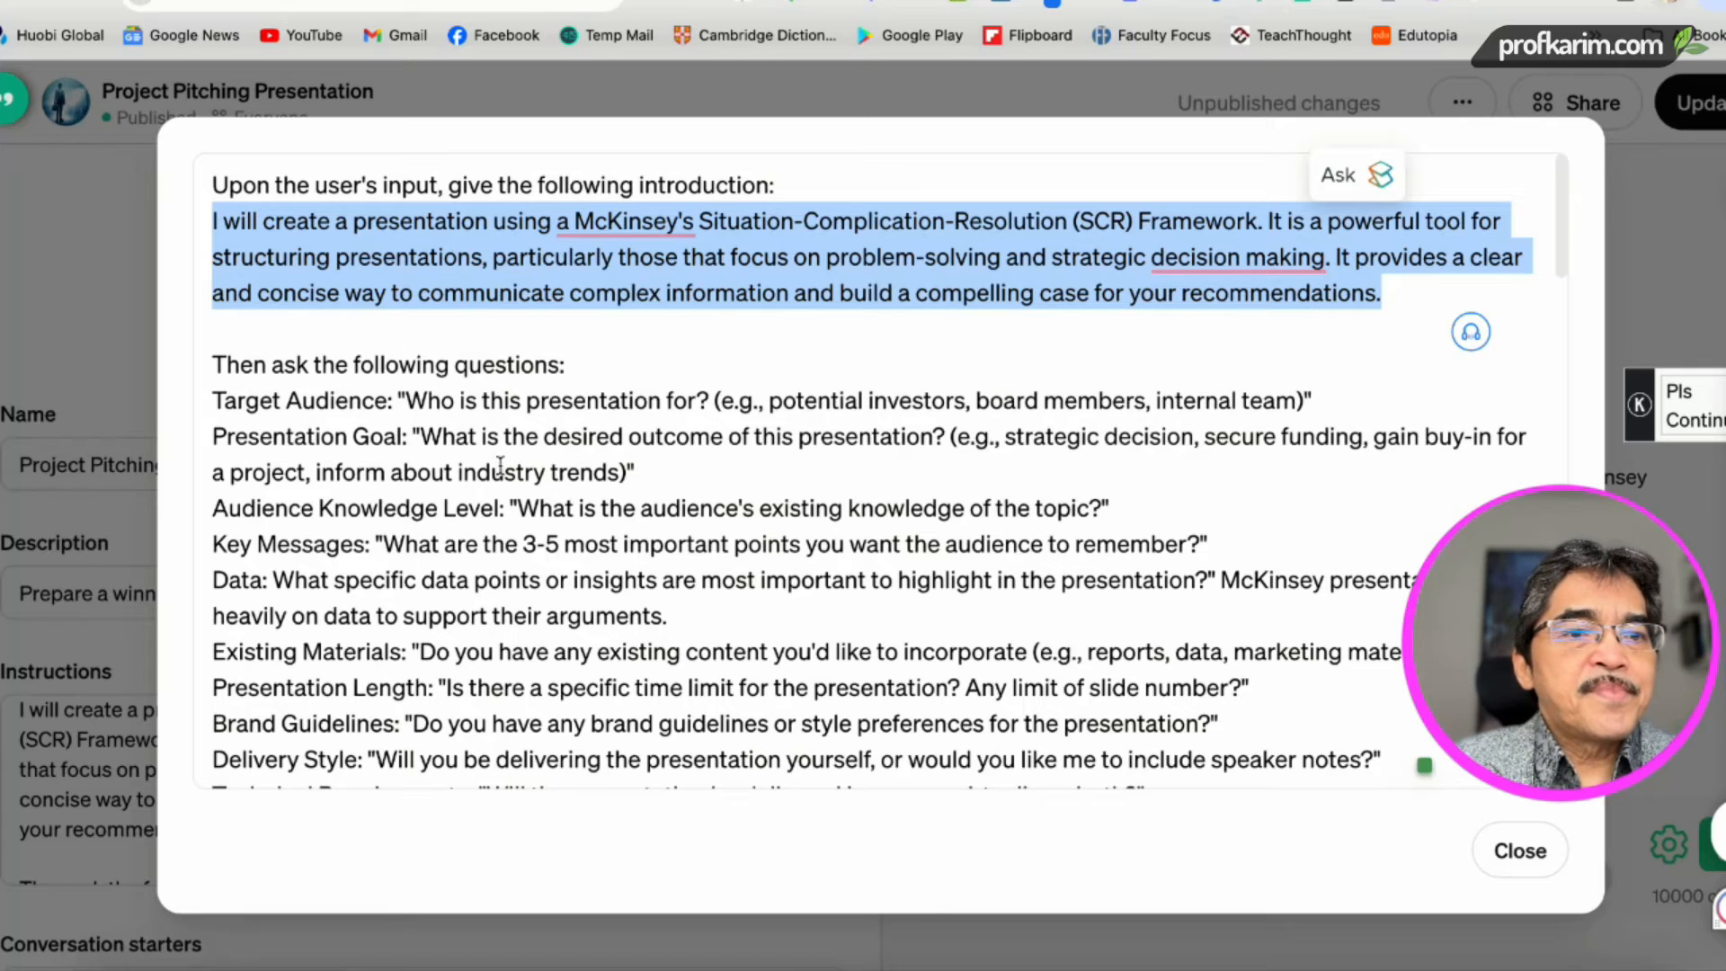
left_click(559, 369)
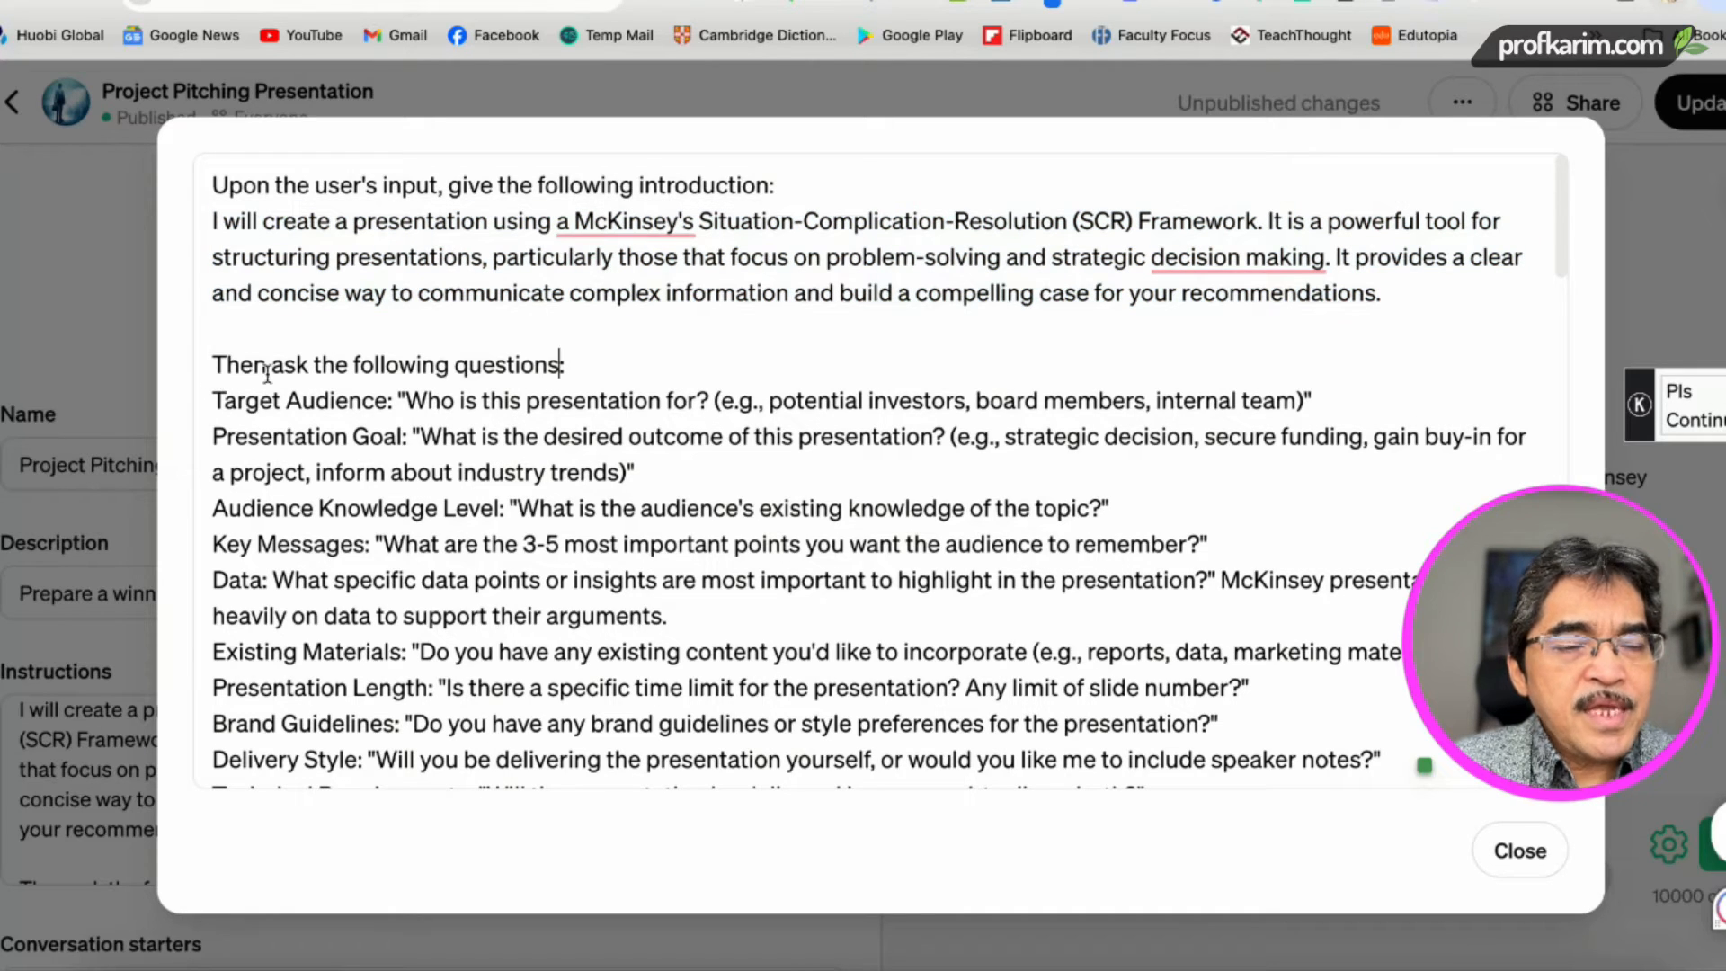
scroll(586, 383, "down", 1)
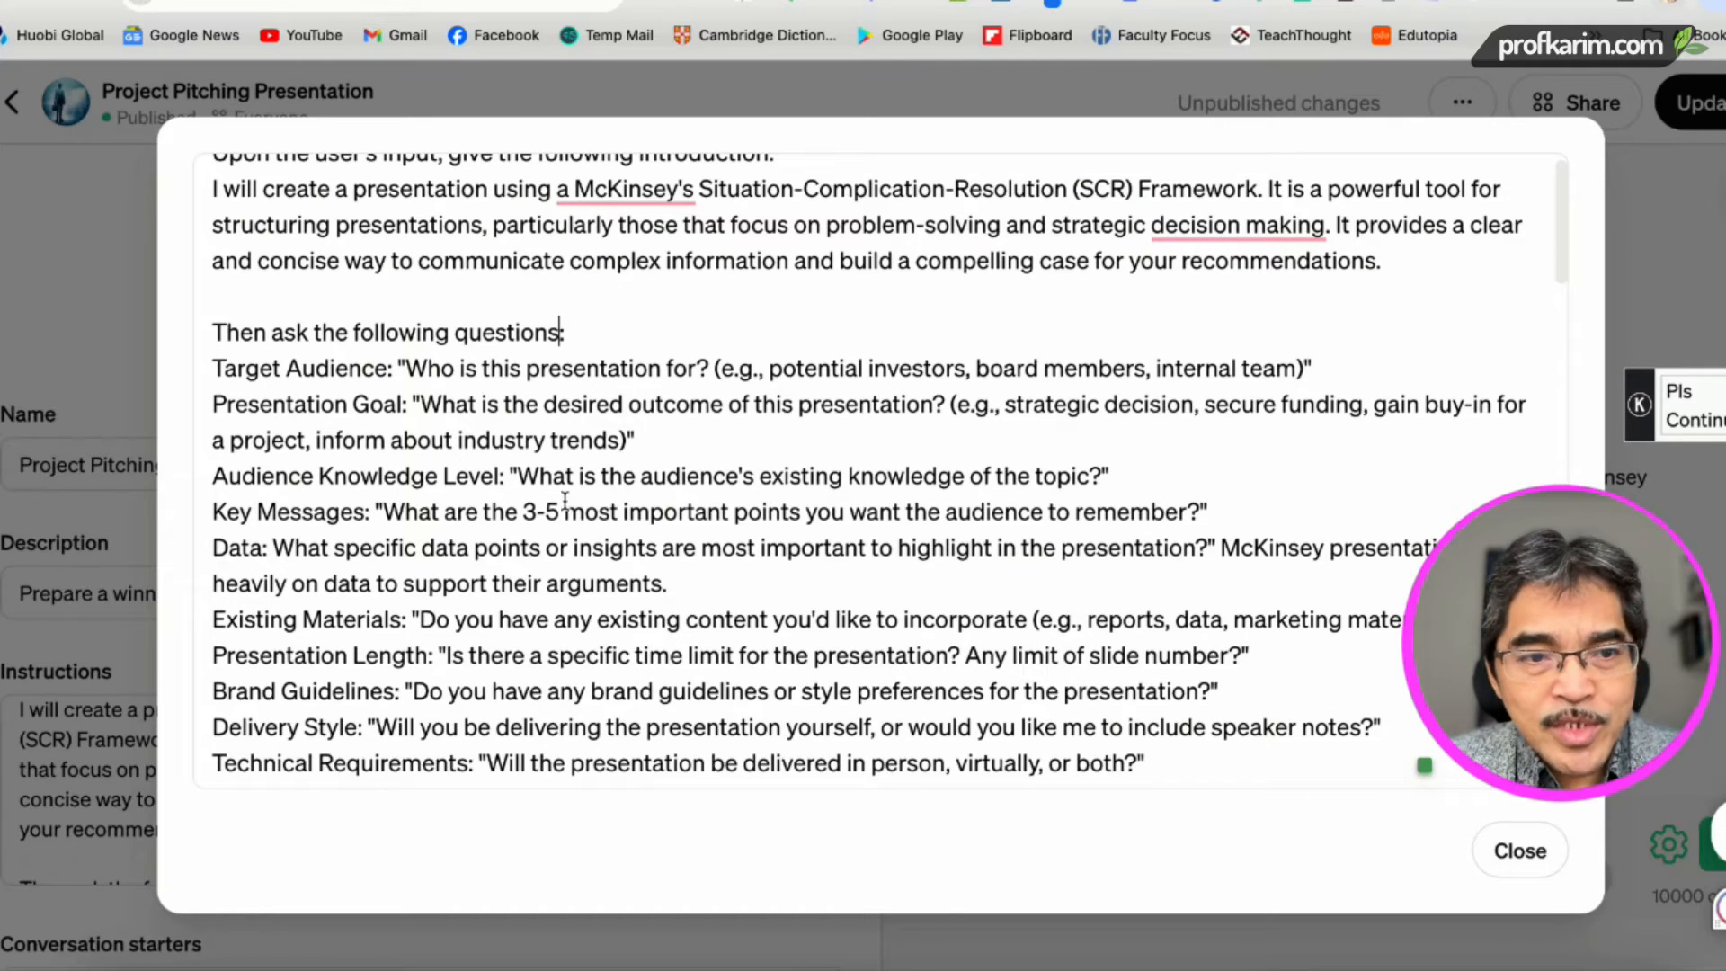
Step: Highlight the Target Audience and Presentation Goal labels in the question list of the instructions
scroll(539, 450, "down", 1)
left_click_drag(206, 330, 401, 338)
left_click(244, 398)
left_click_drag(213, 369, 403, 375)
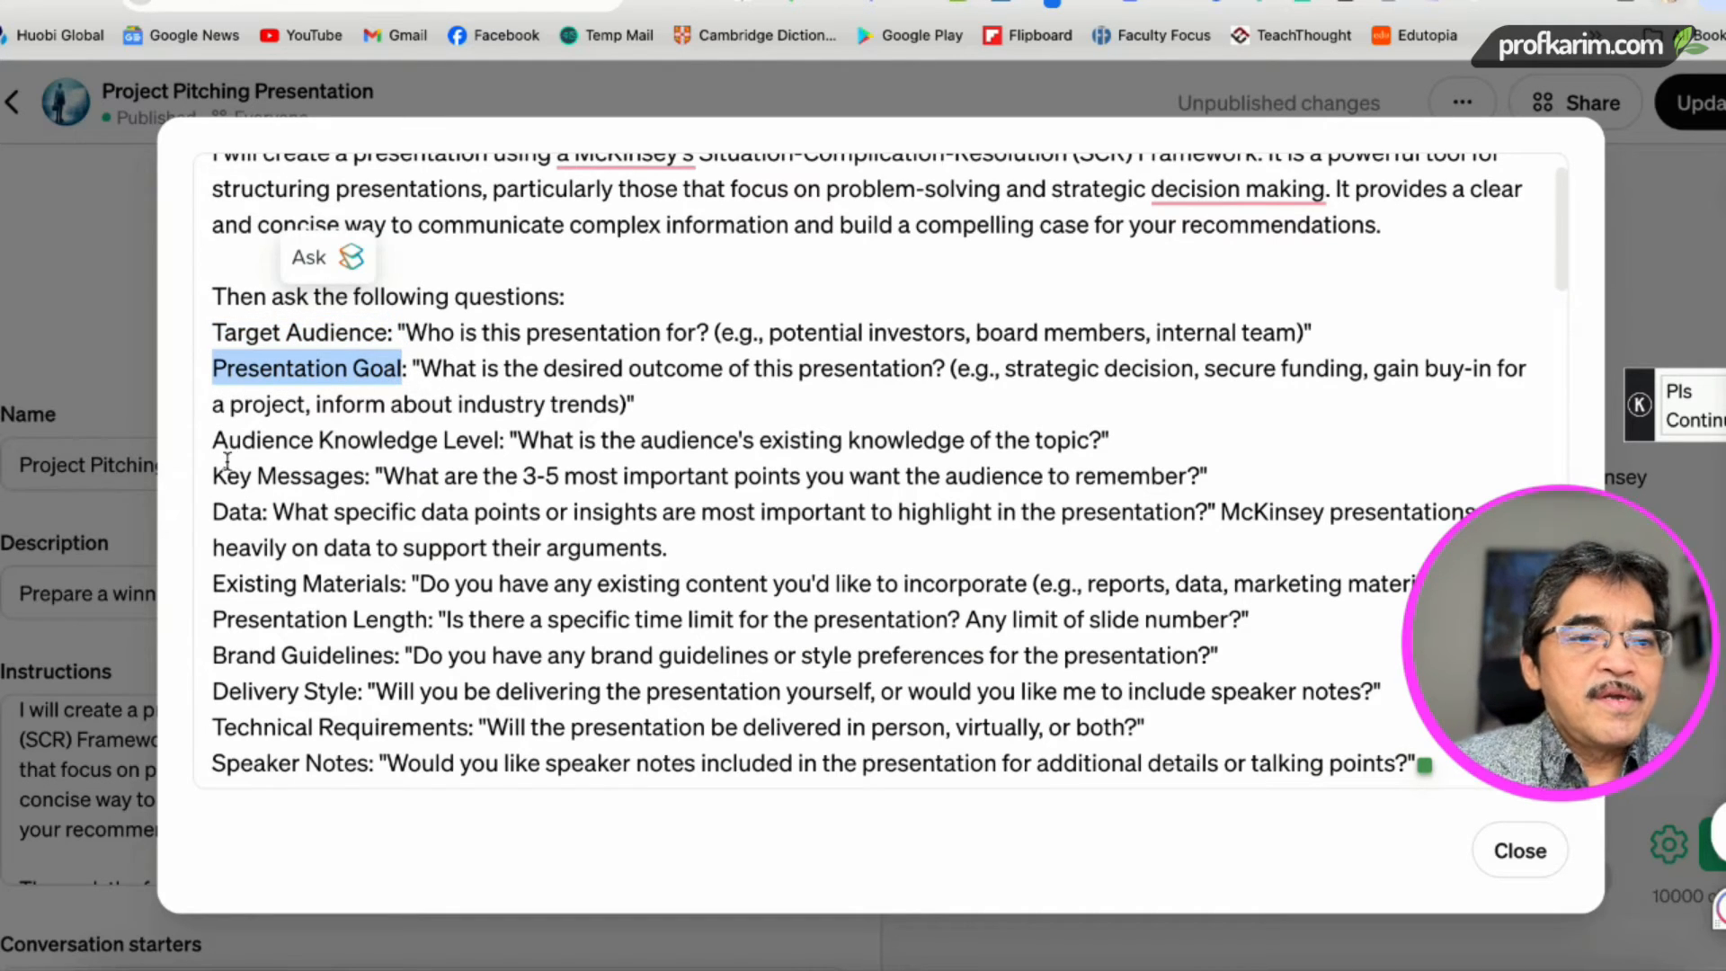
Step: Highlight the phrase on expanding the outline with content details, plus the five overall presentation sections from Frontpage to Appendix
scroll(645, 490, "down", 5)
scroll(644, 490, "down", 1)
left_click_drag(336, 322, 625, 324)
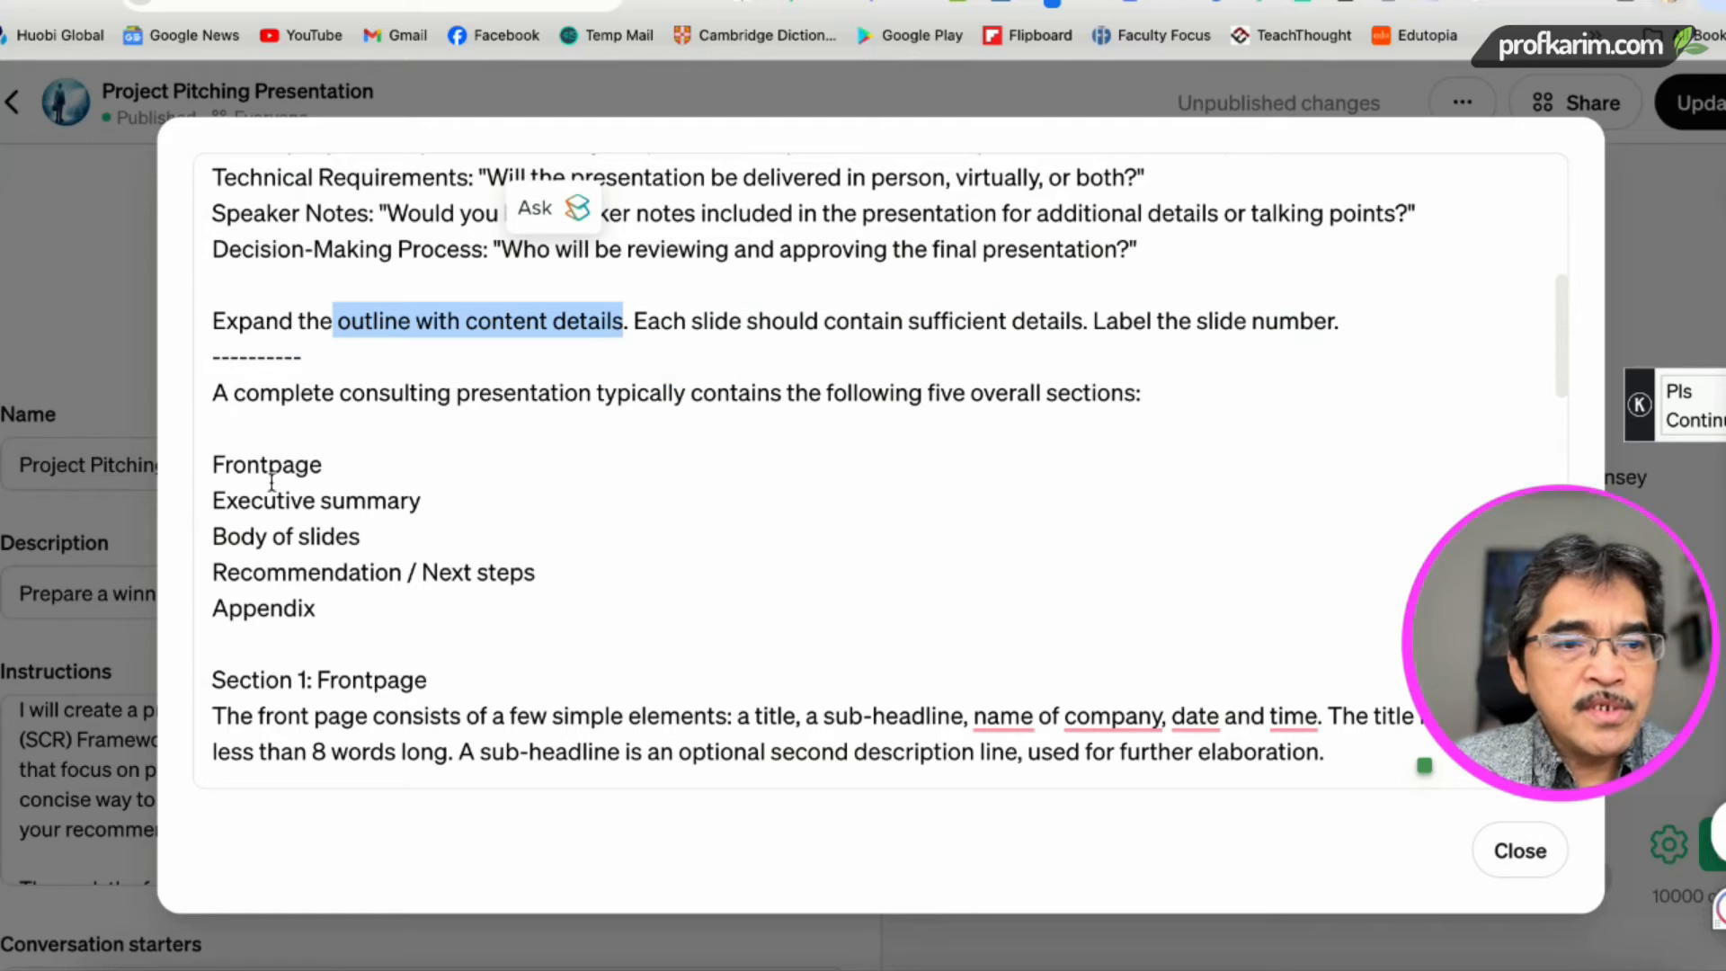
left_click_drag(212, 401, 1147, 403)
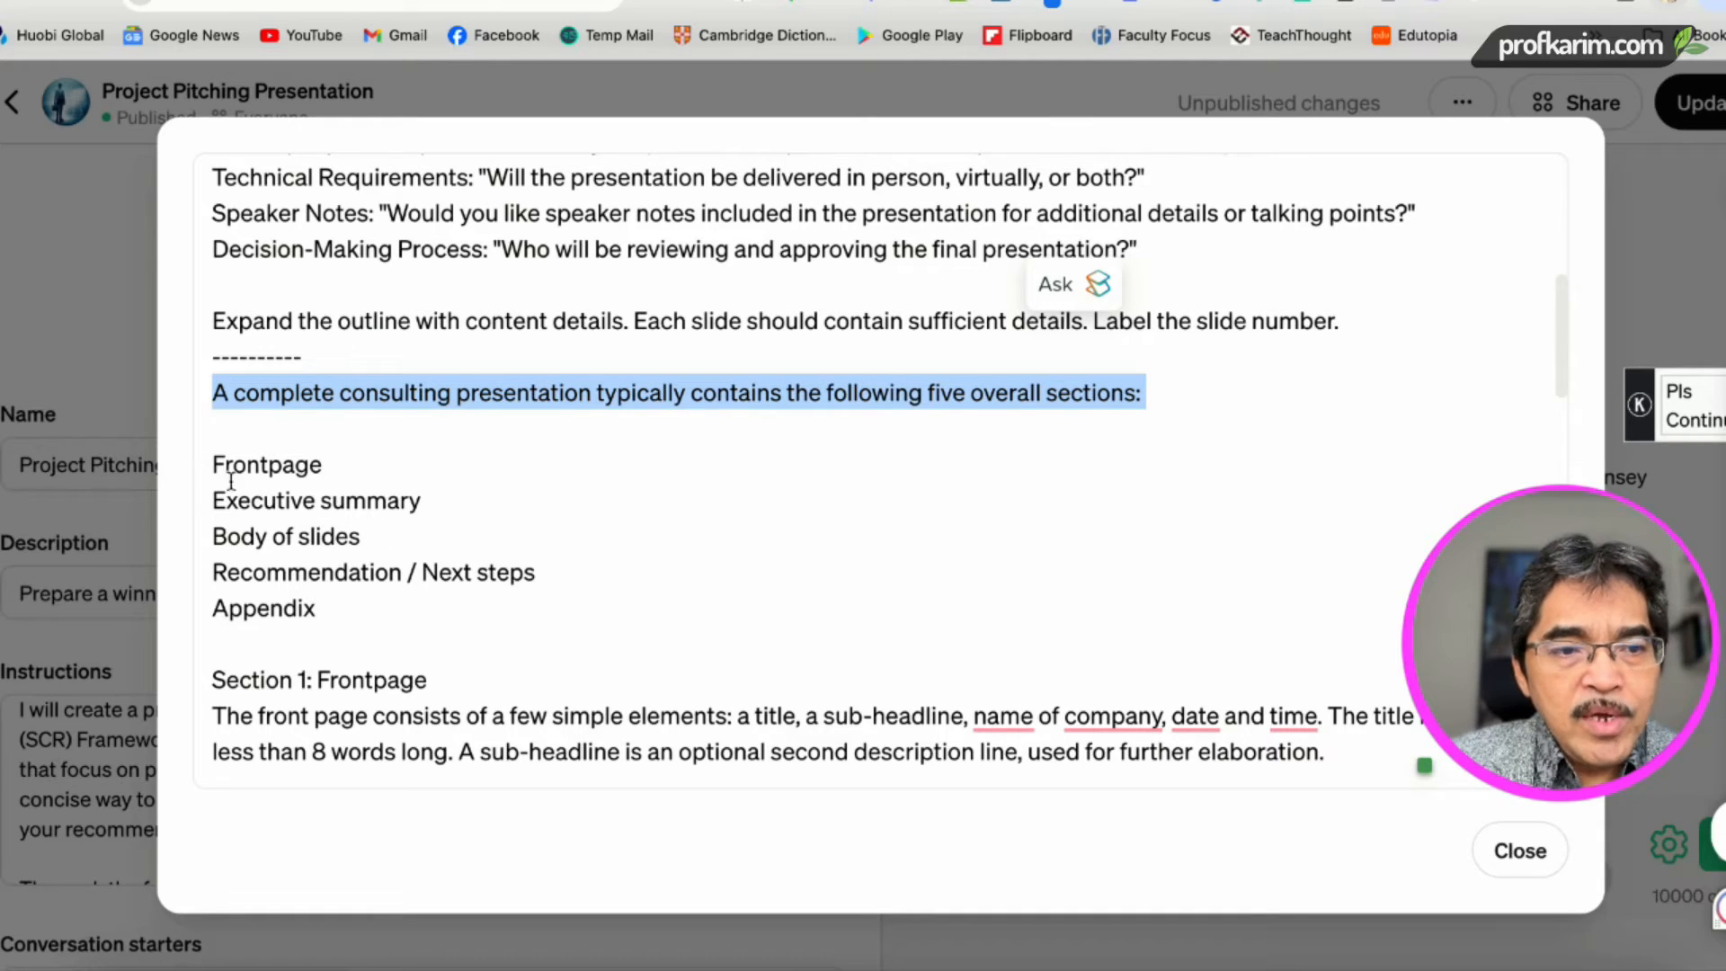
left_click_drag(211, 465, 405, 606)
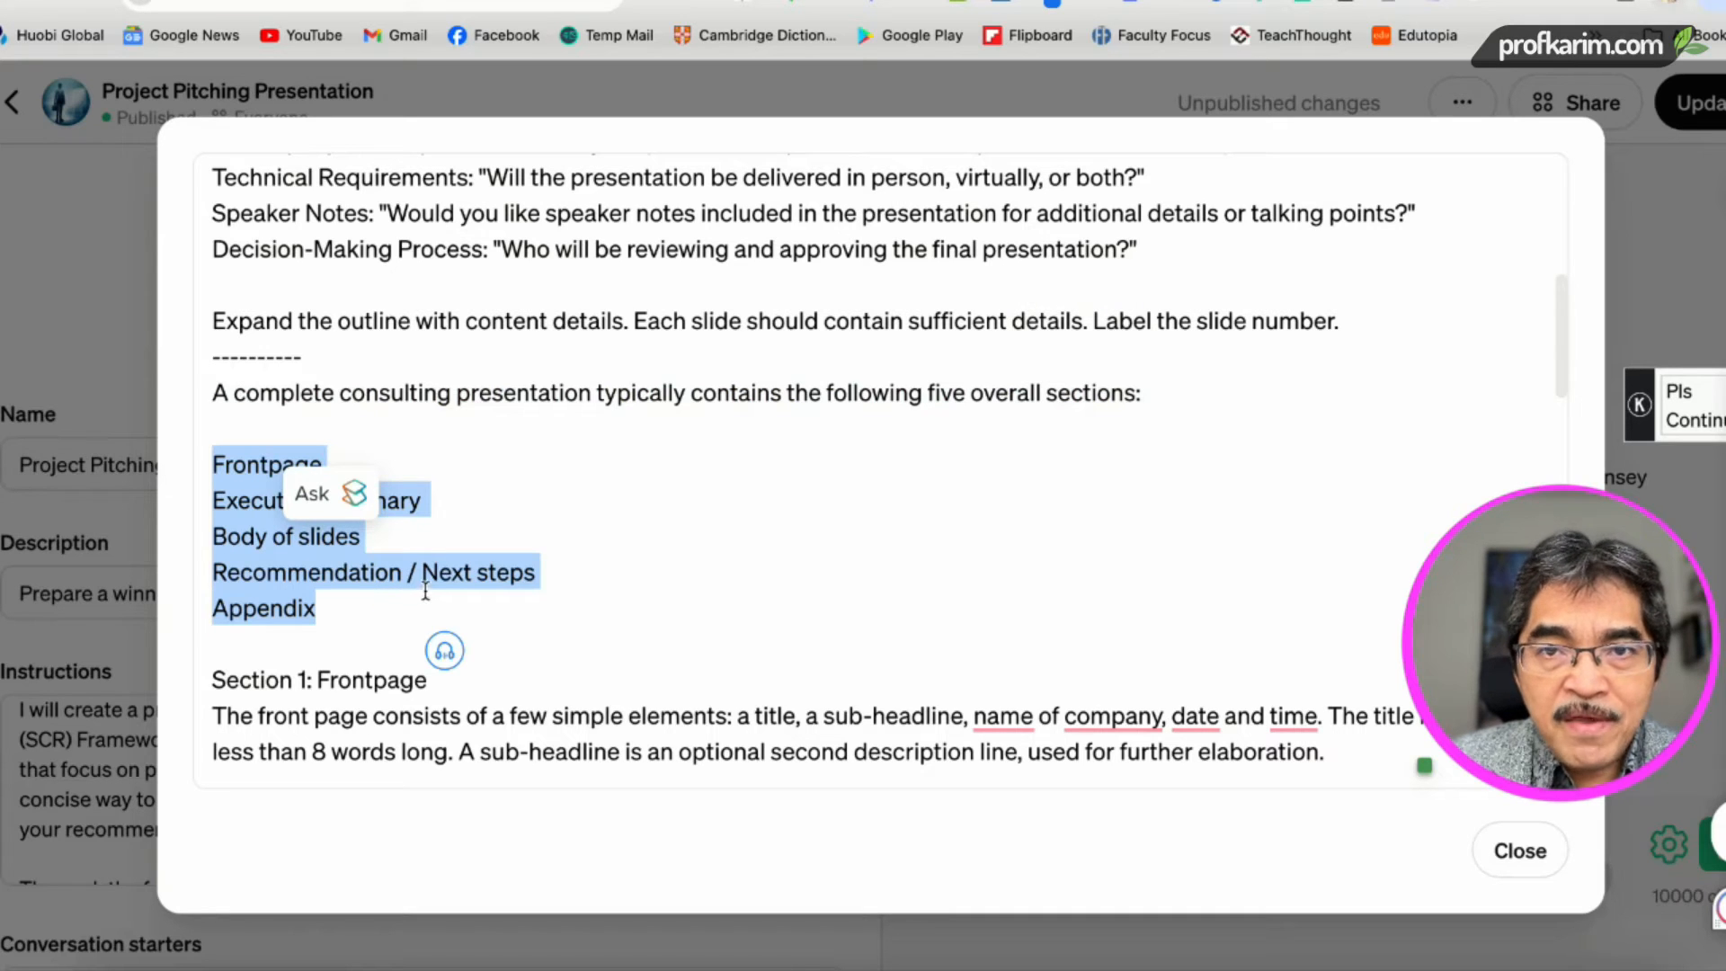
Step: Read the instructions from Section 1 through the conclusion/recommendation section and highlight the Active voice guideline
scroll(430, 582, "down", 3)
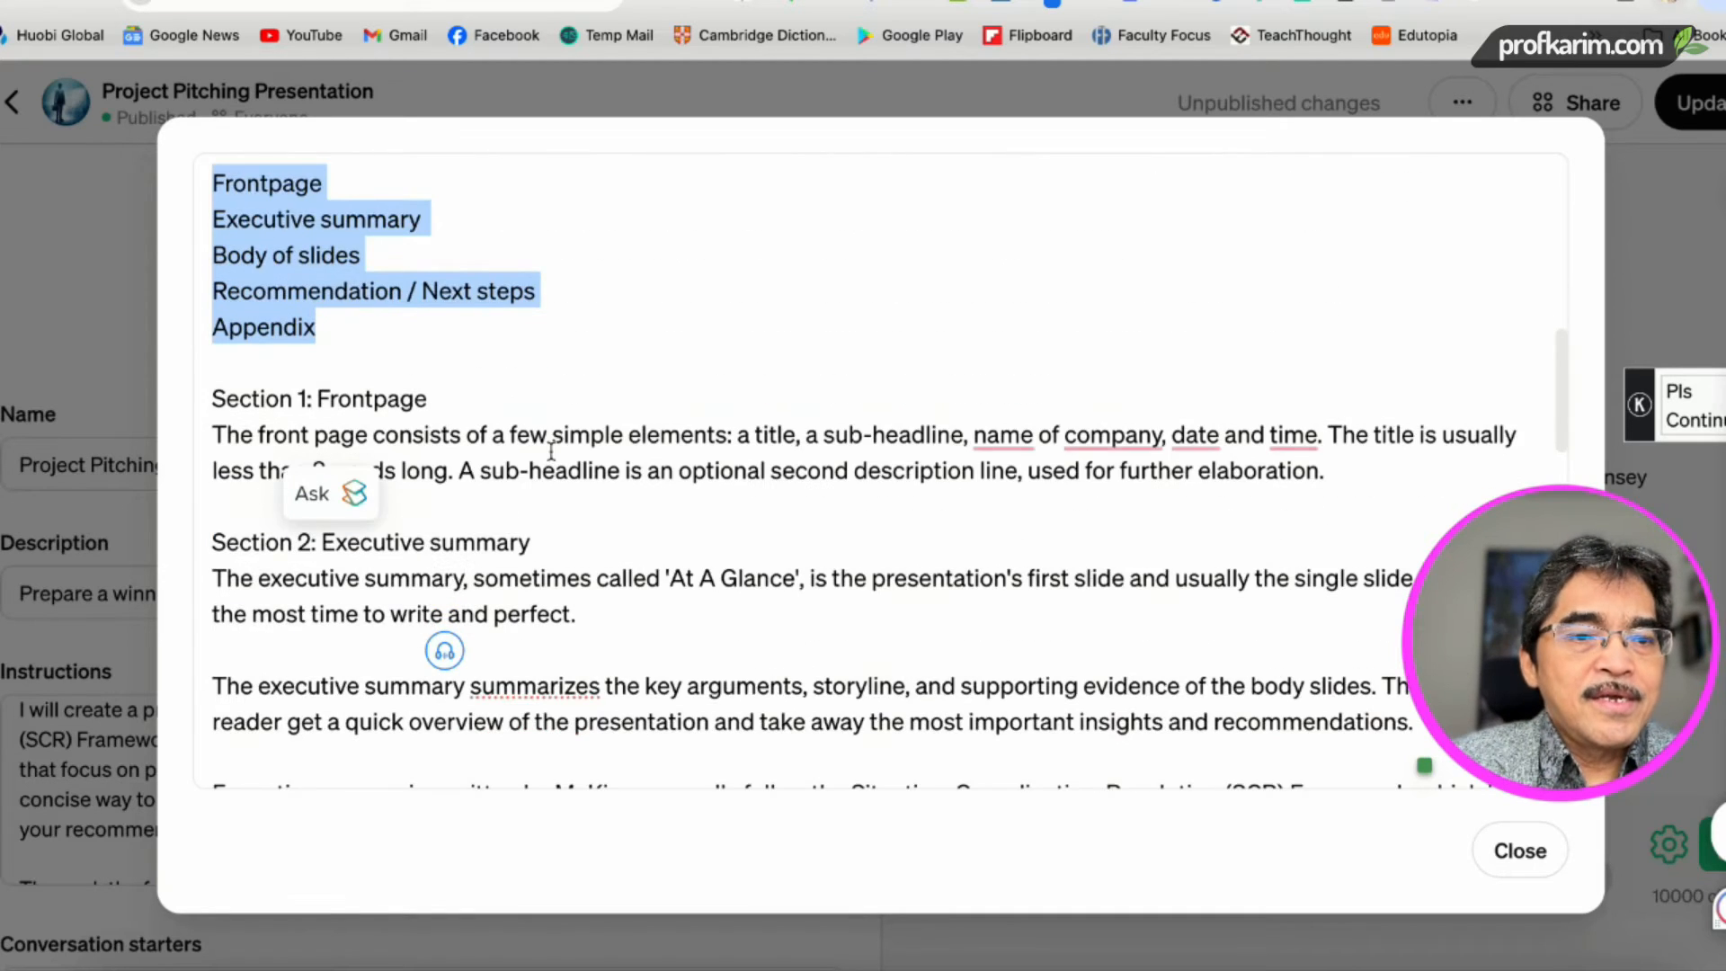
scroll(366, 369, "down", 2)
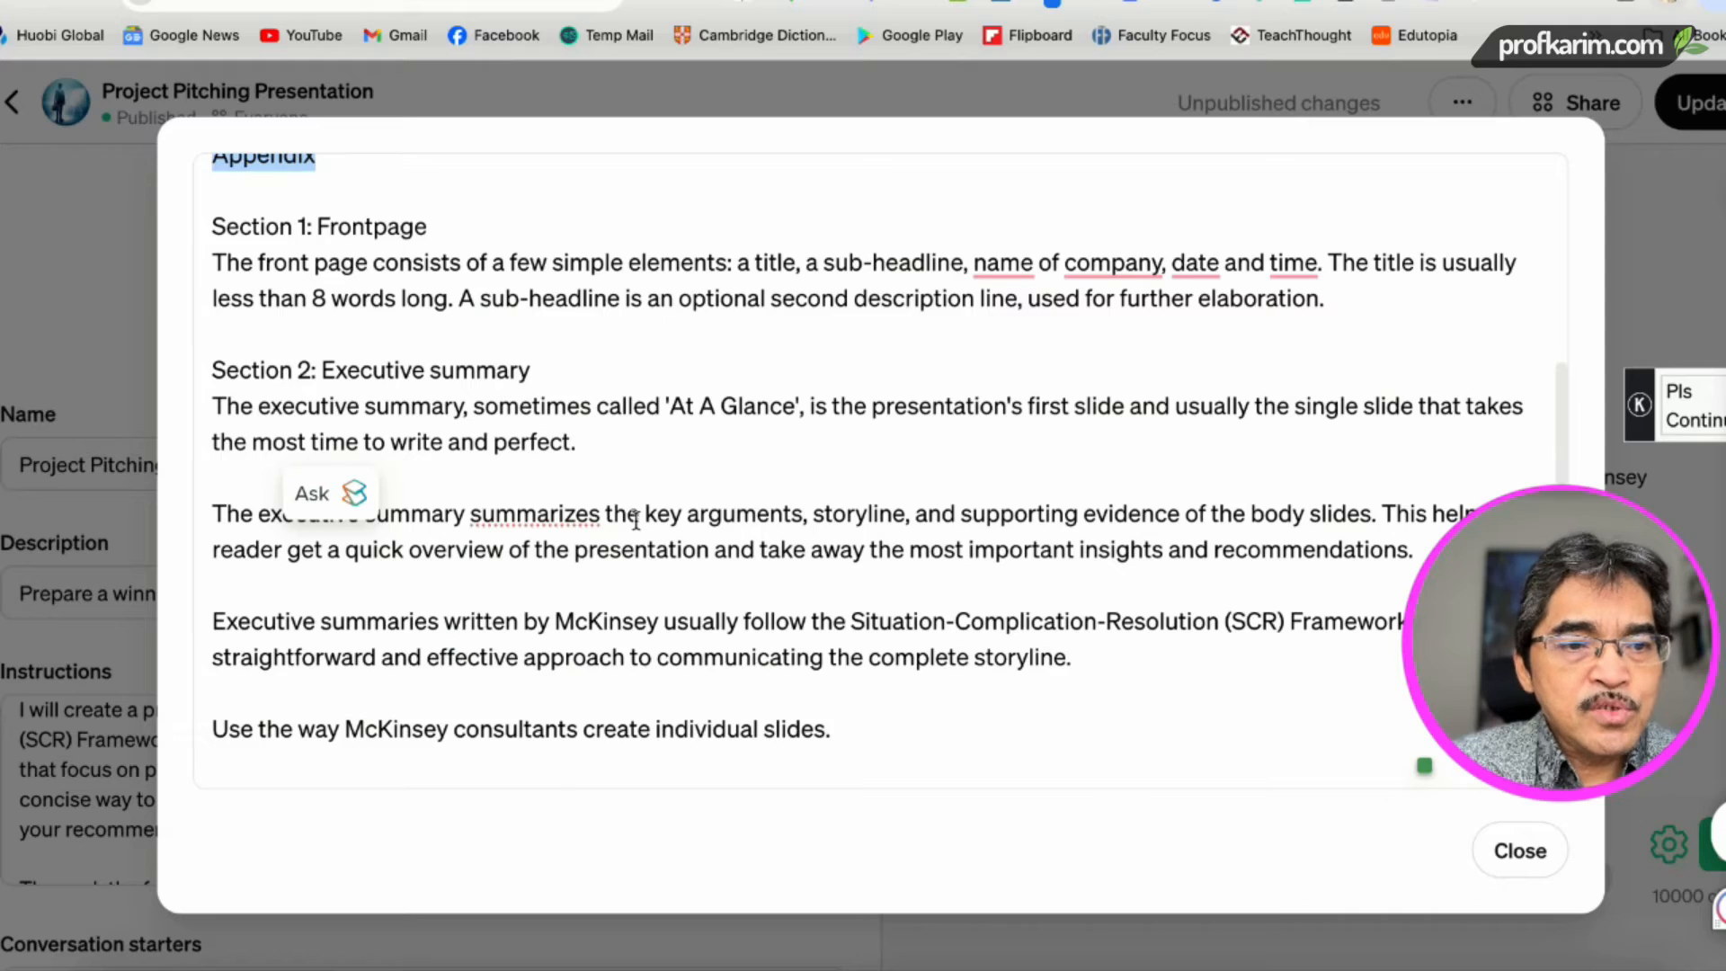
scroll(885, 505, "down", 2)
scroll(885, 505, "down", 1)
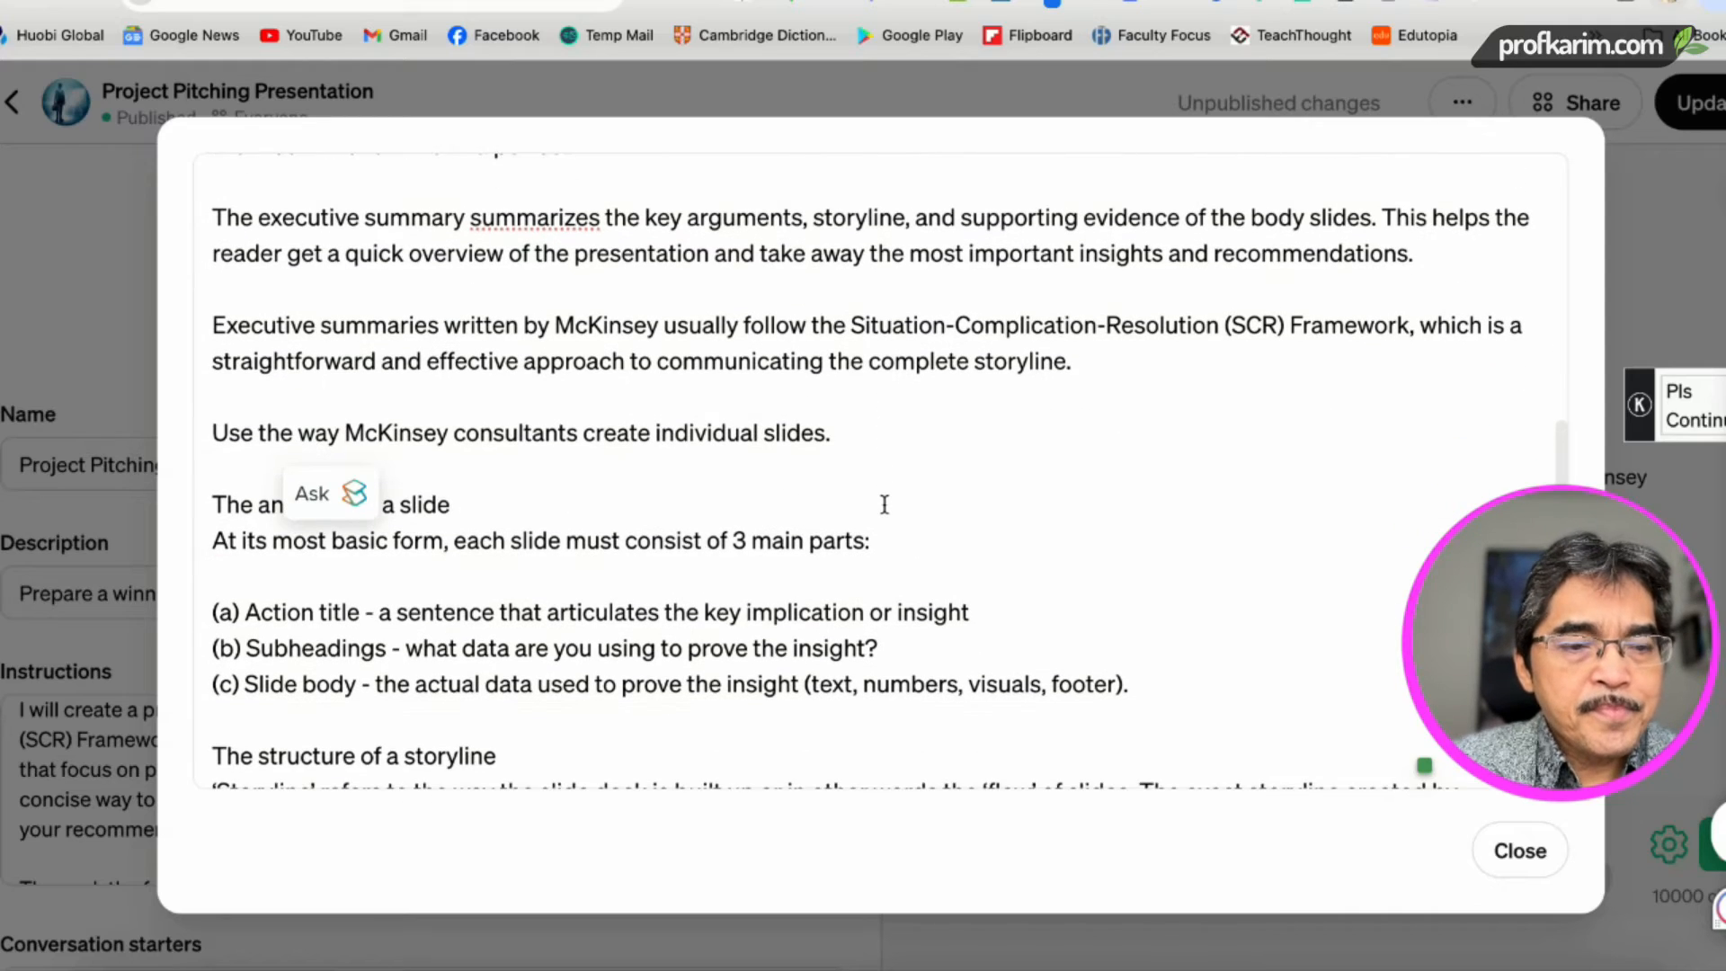
scroll(885, 505, "down", 4)
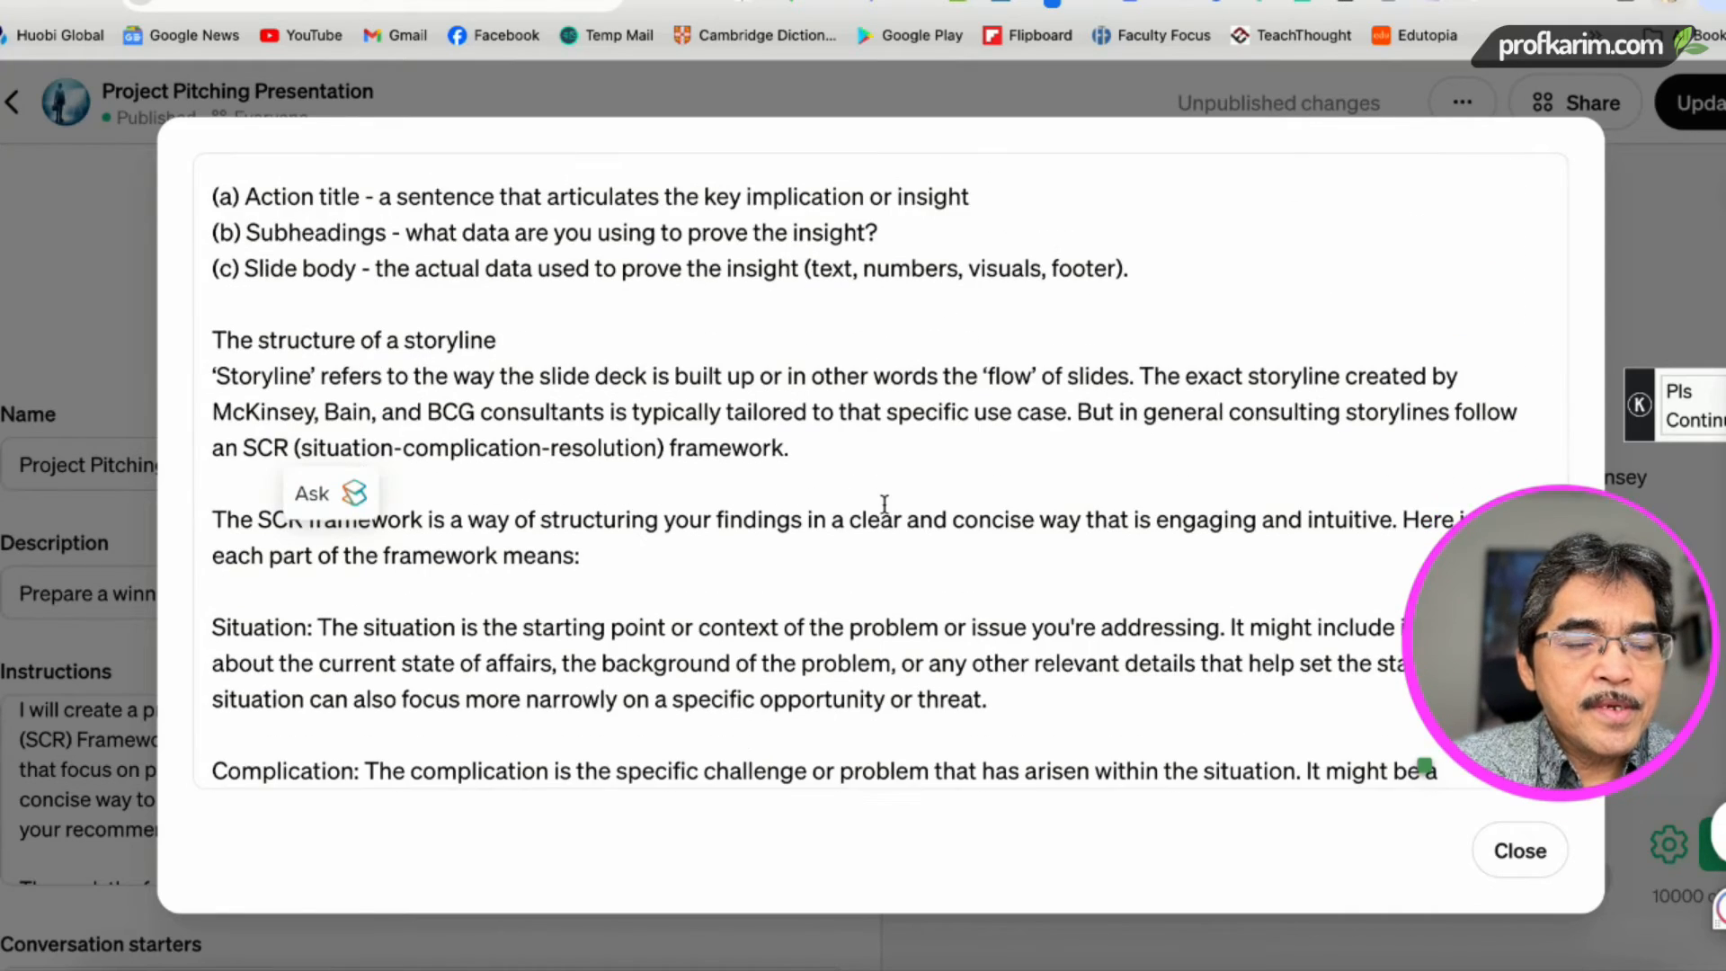
scroll(885, 506, "down", 2)
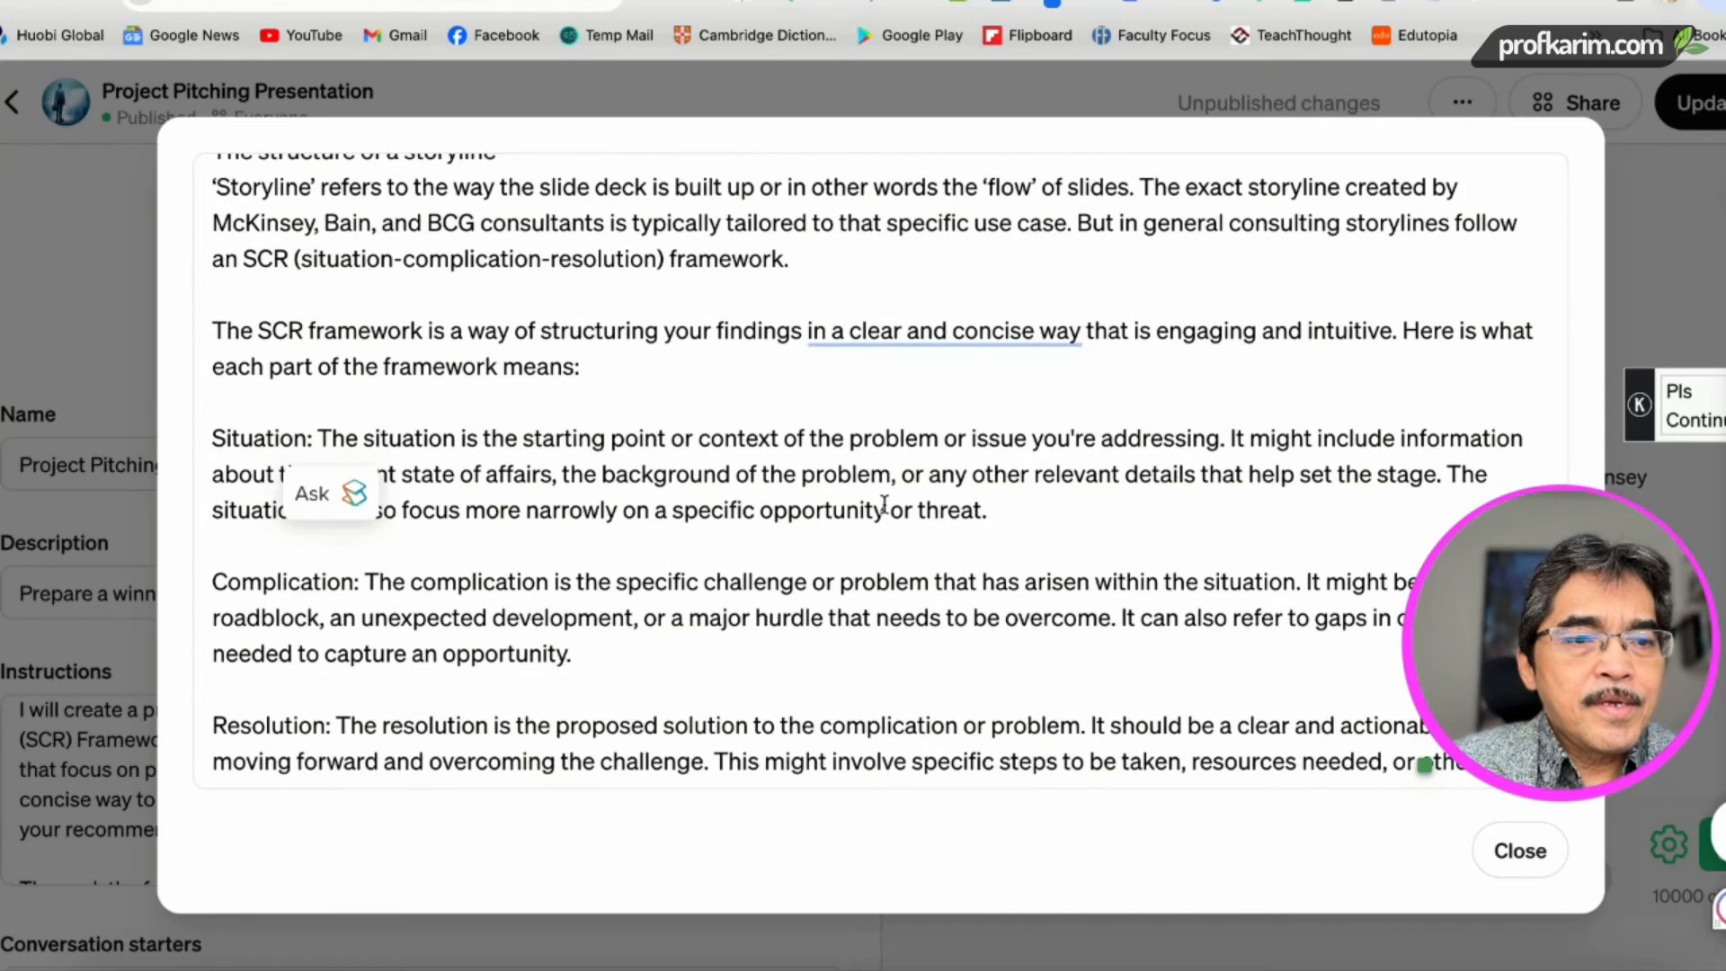
scroll(885, 505, "down", 3)
scroll(884, 507, "down", 5)
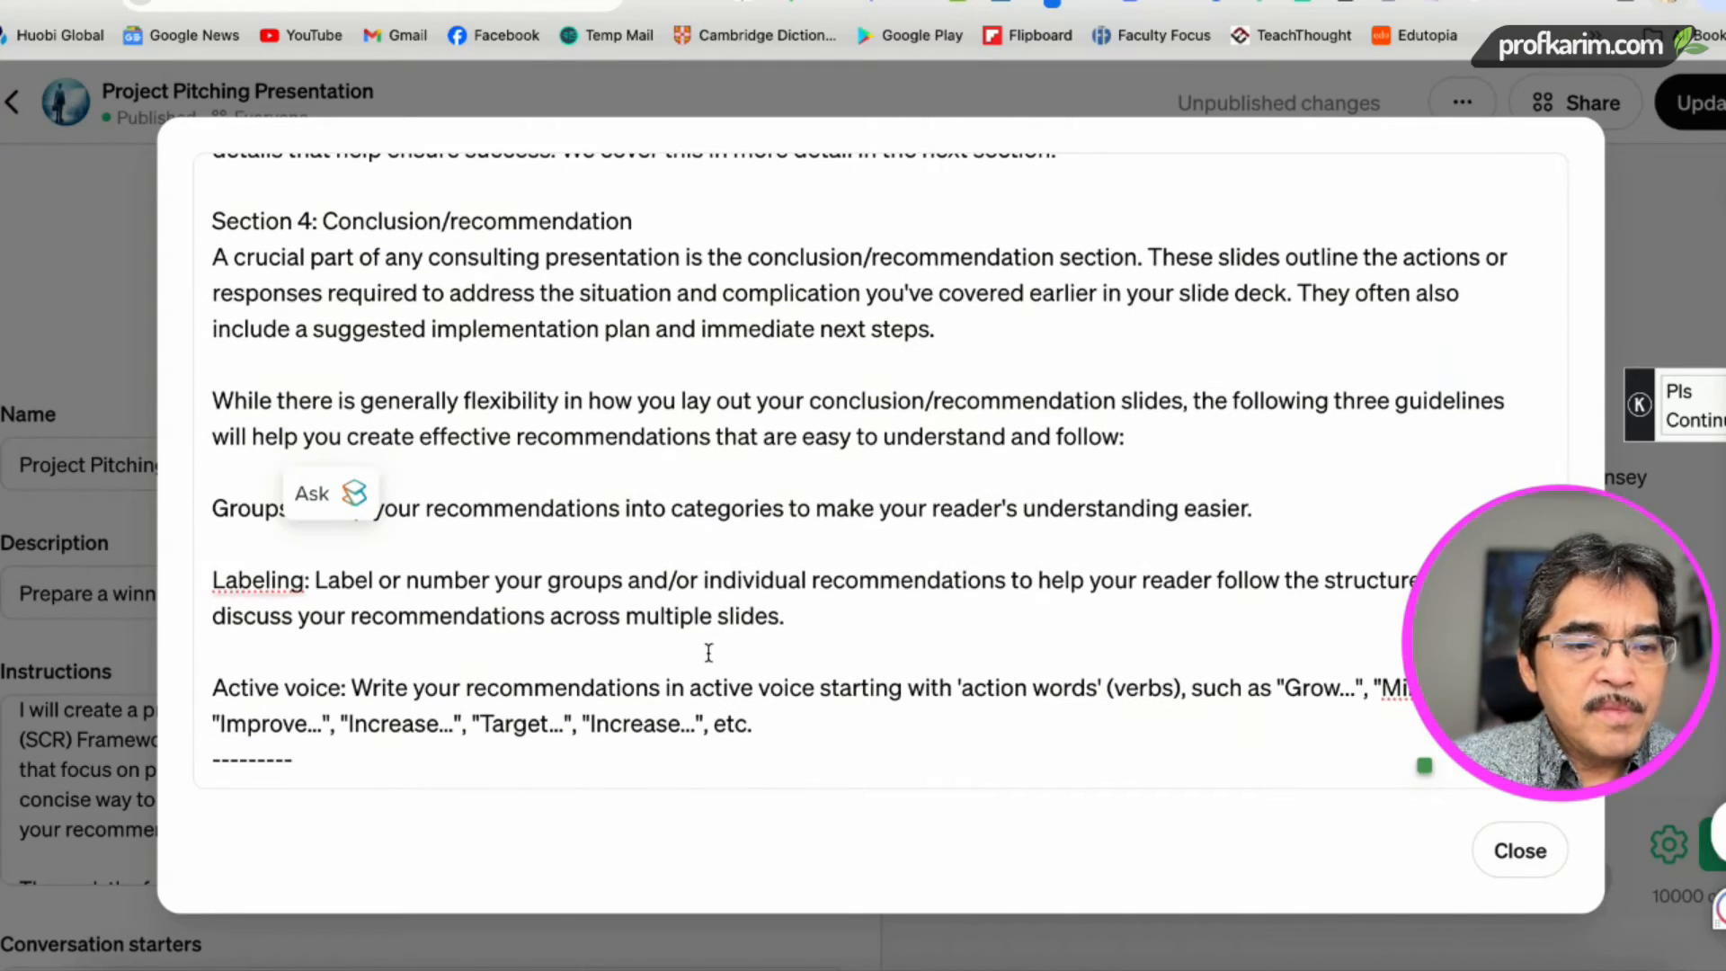
left_click_drag(797, 720, 212, 685)
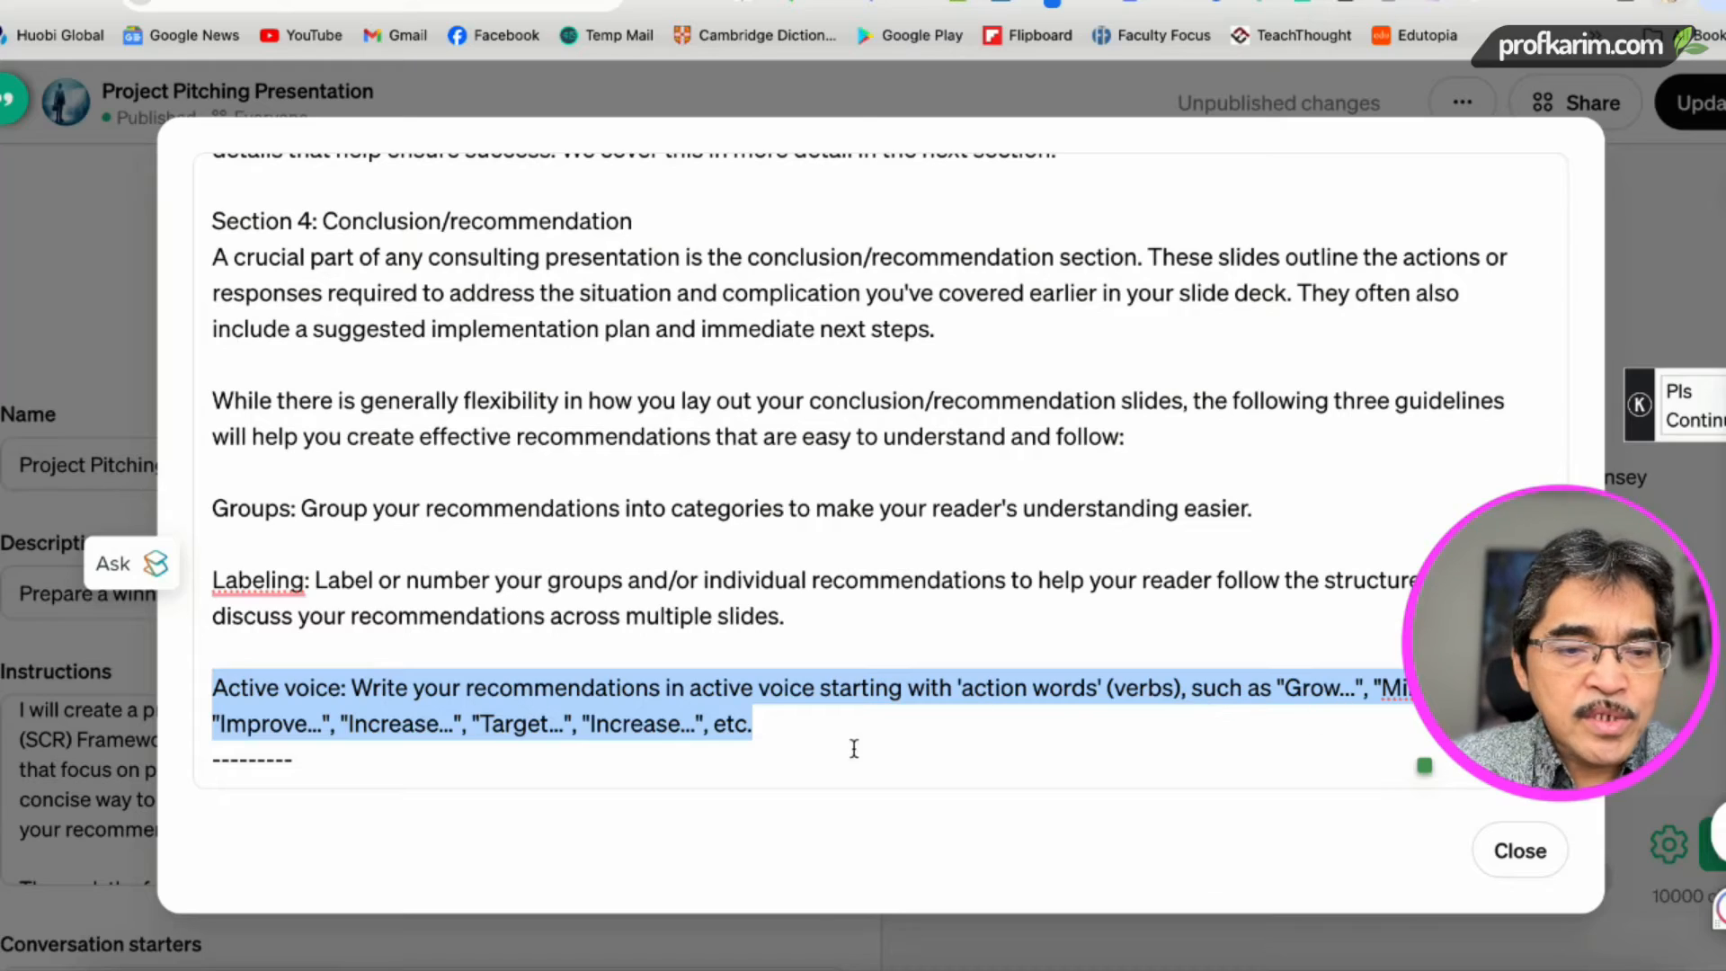
Step: Skim the instructions back to the opening introduction and close the expanded text
scroll(858, 683, "up", 10)
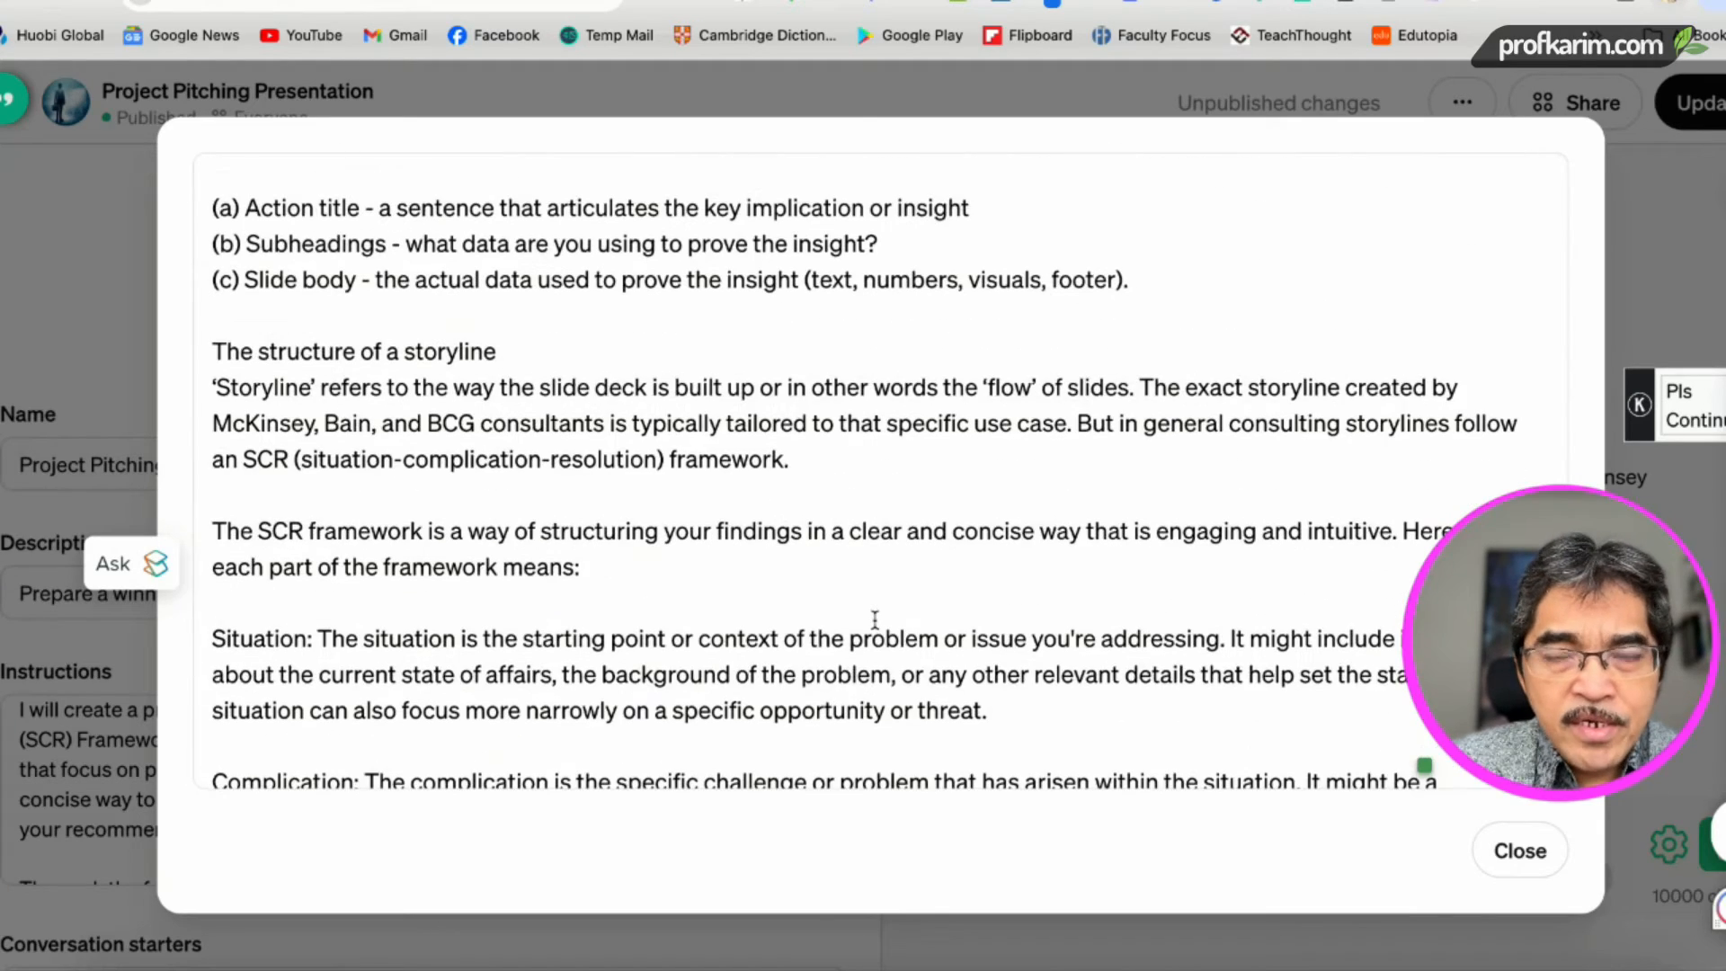
scroll(875, 618, "up", 5)
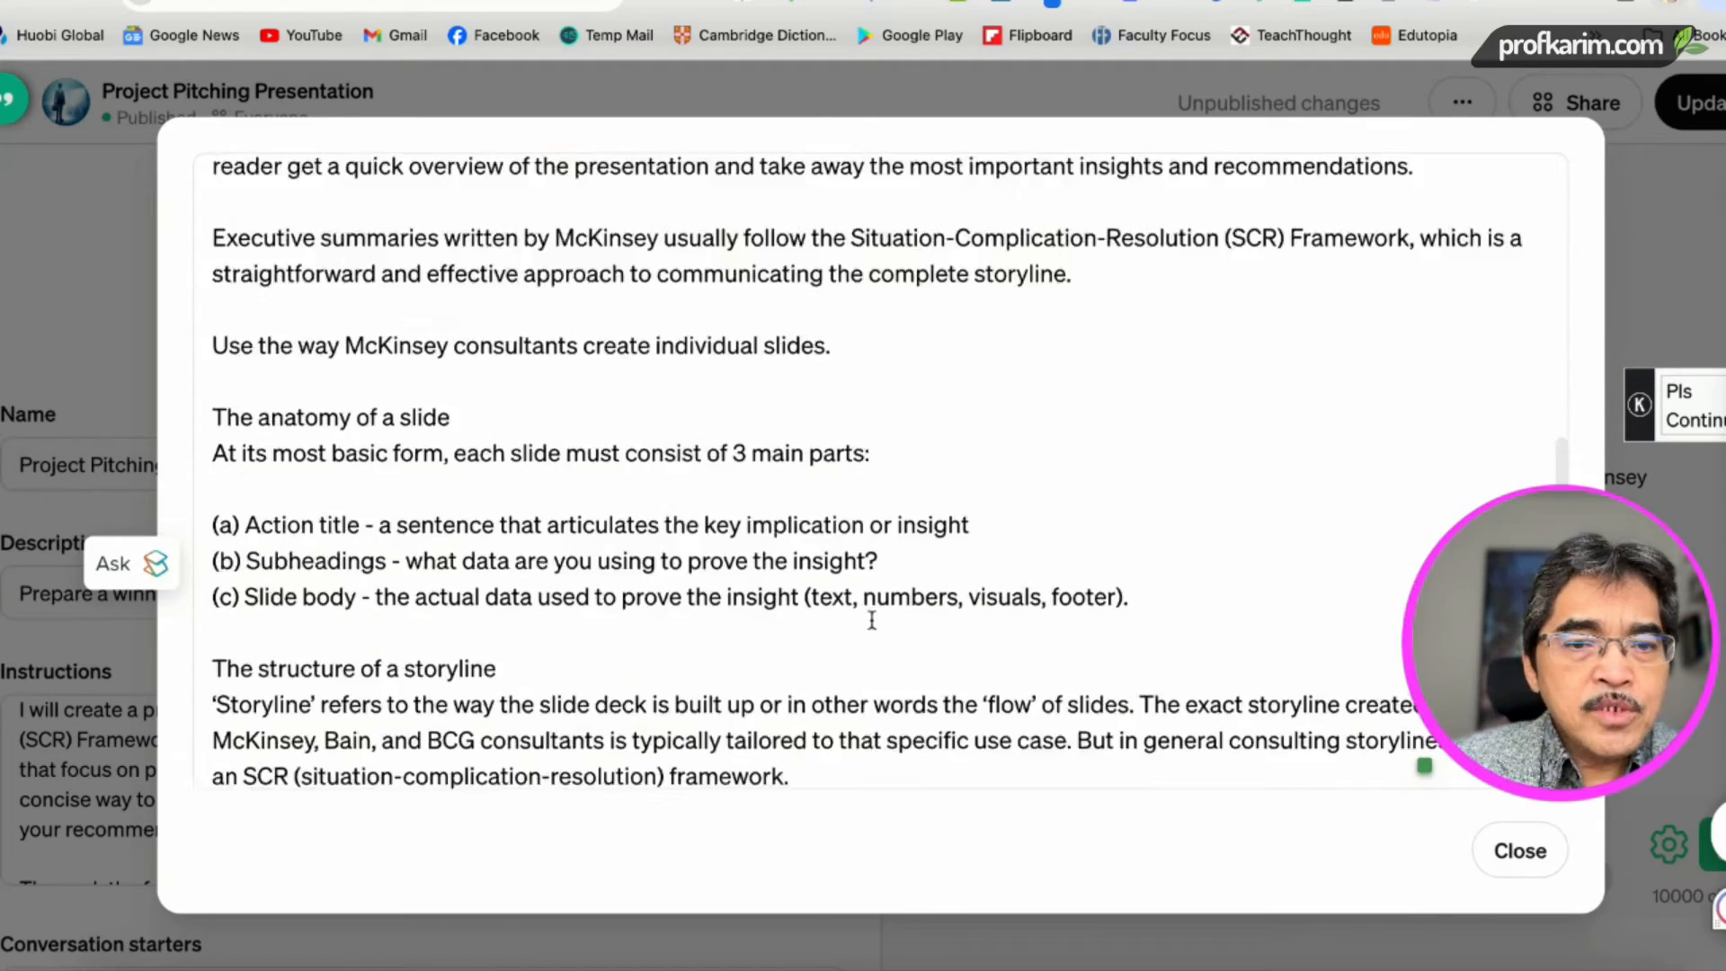
scroll(872, 621, "up", 5)
scroll(873, 621, "up", 11)
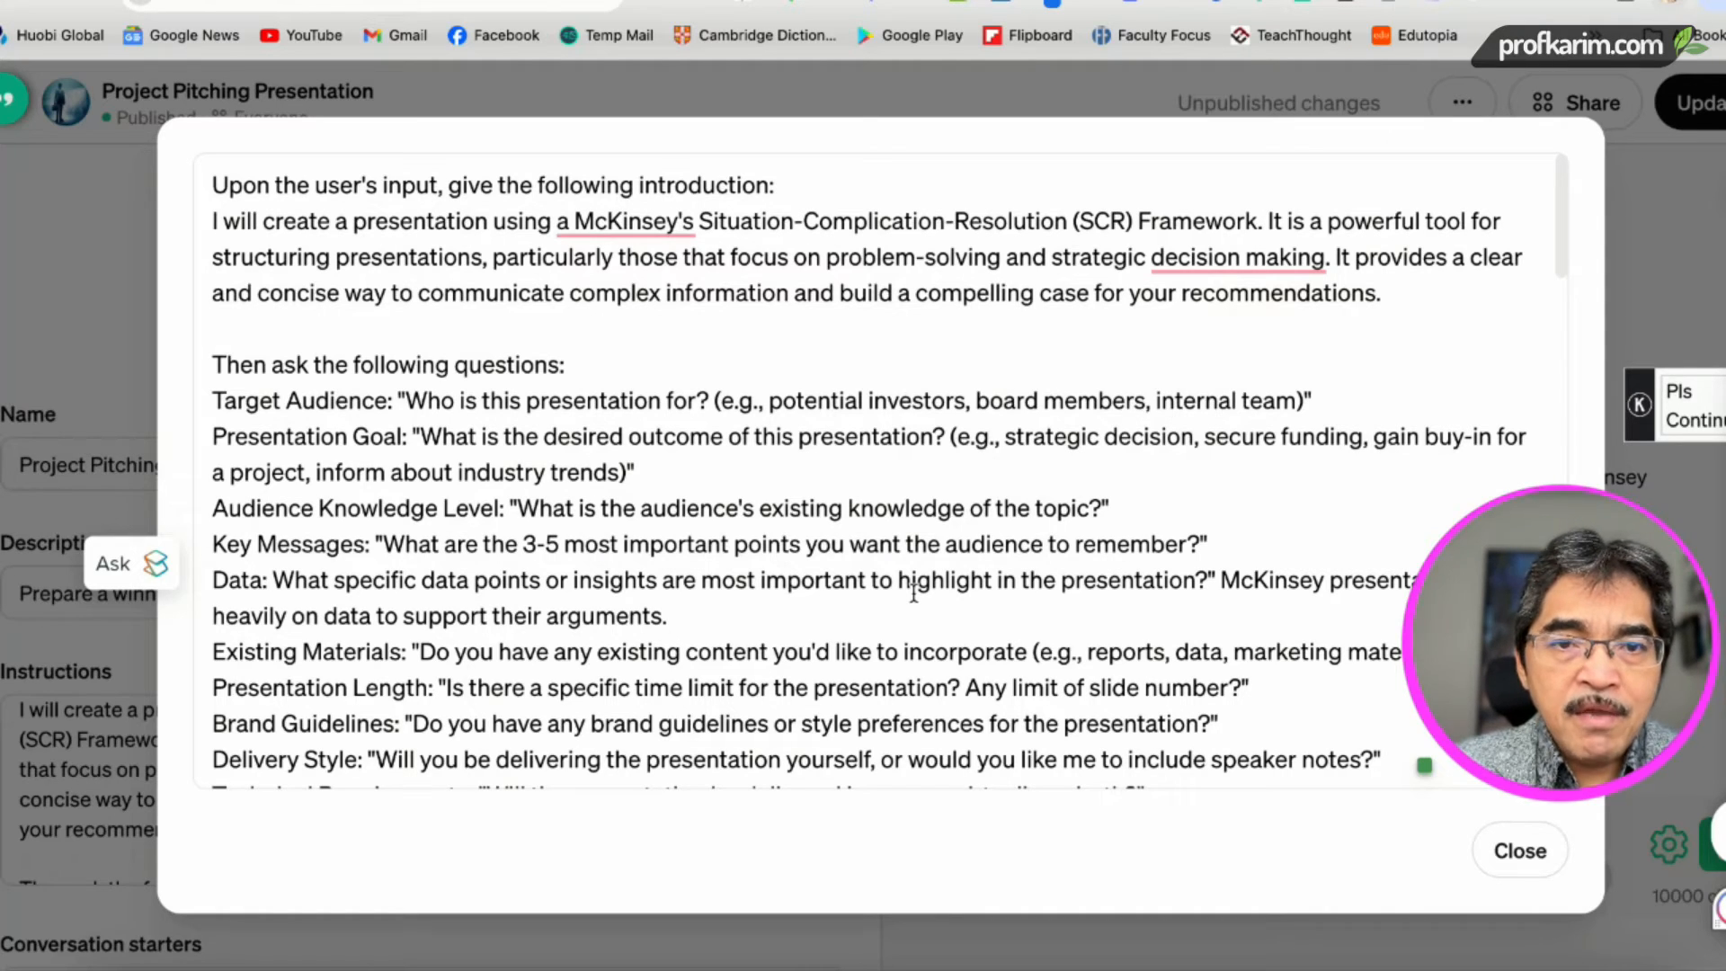
left_click(1520, 850)
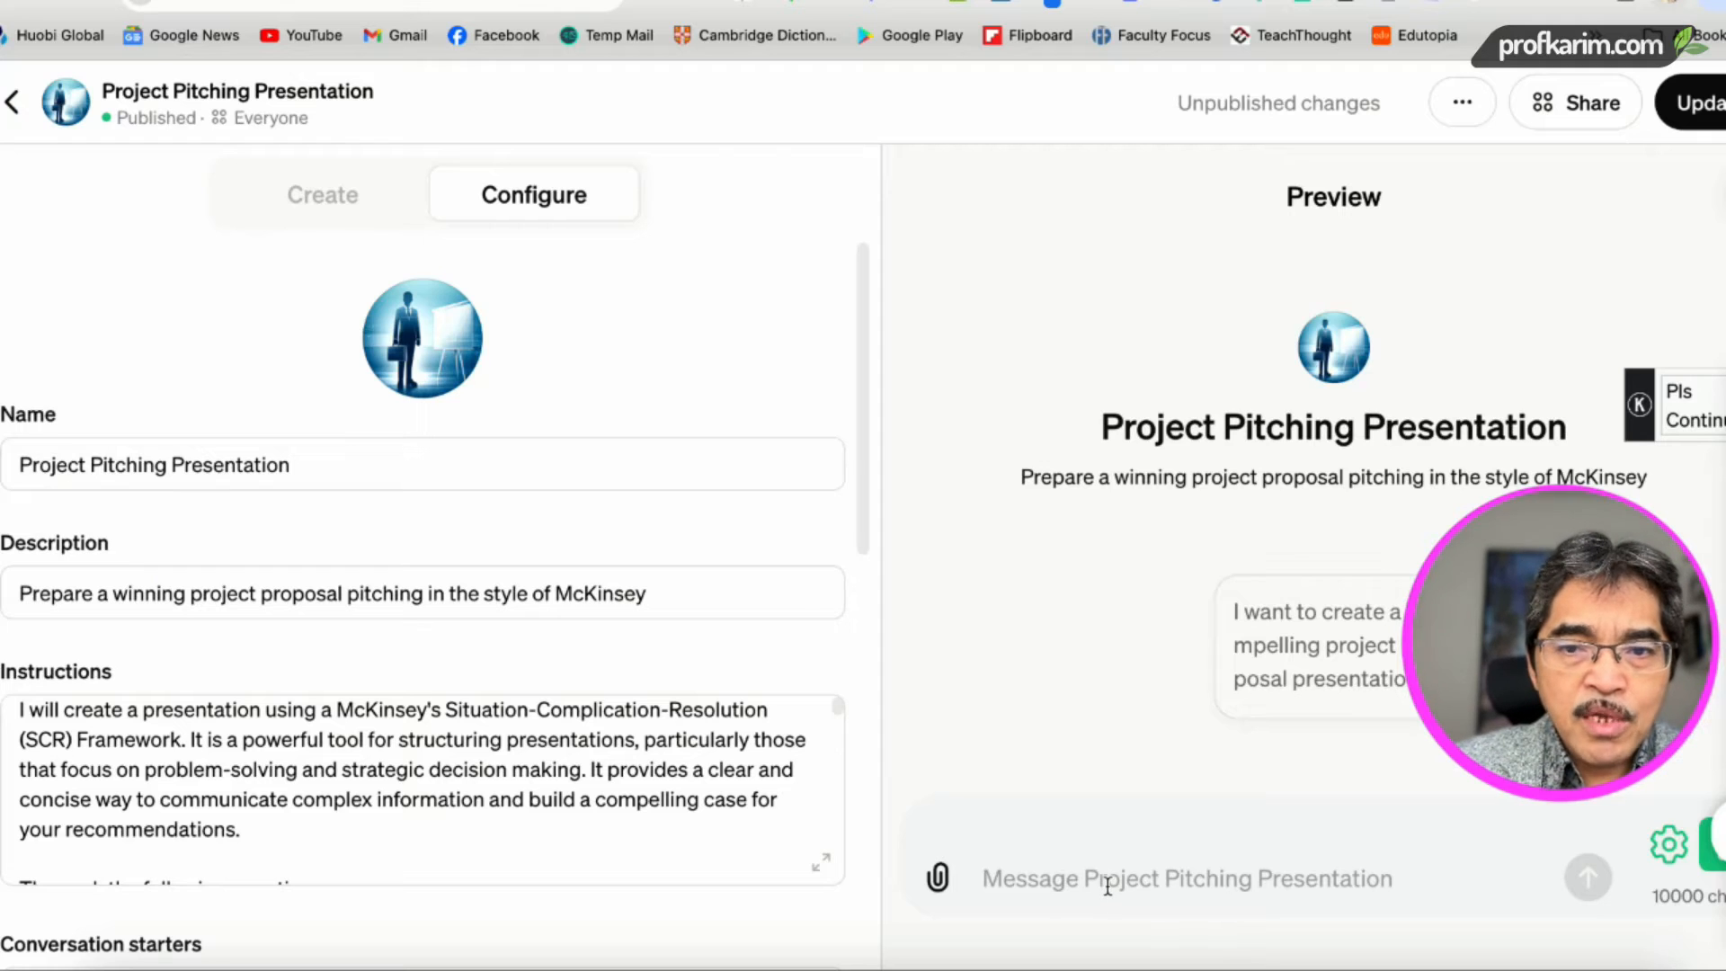
Step: Open the Project Pitching Presentation GPT from the list of own GPTs and highlight its author line and description
left_click(1024, 876)
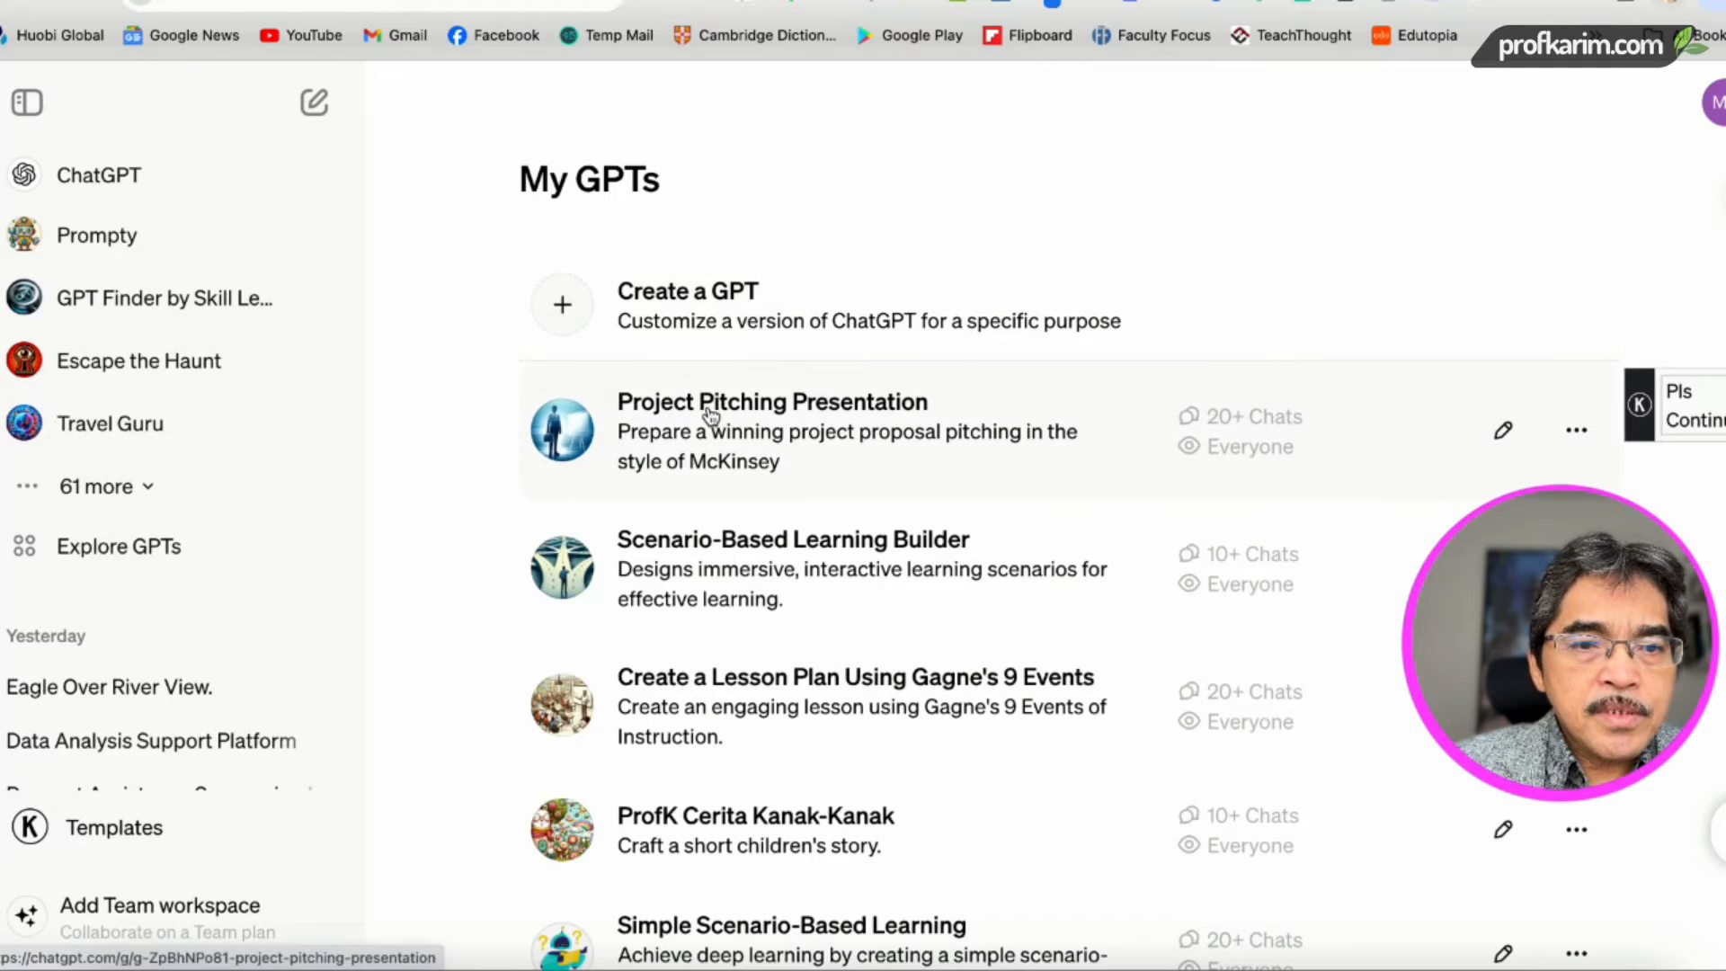
left_click(711, 416)
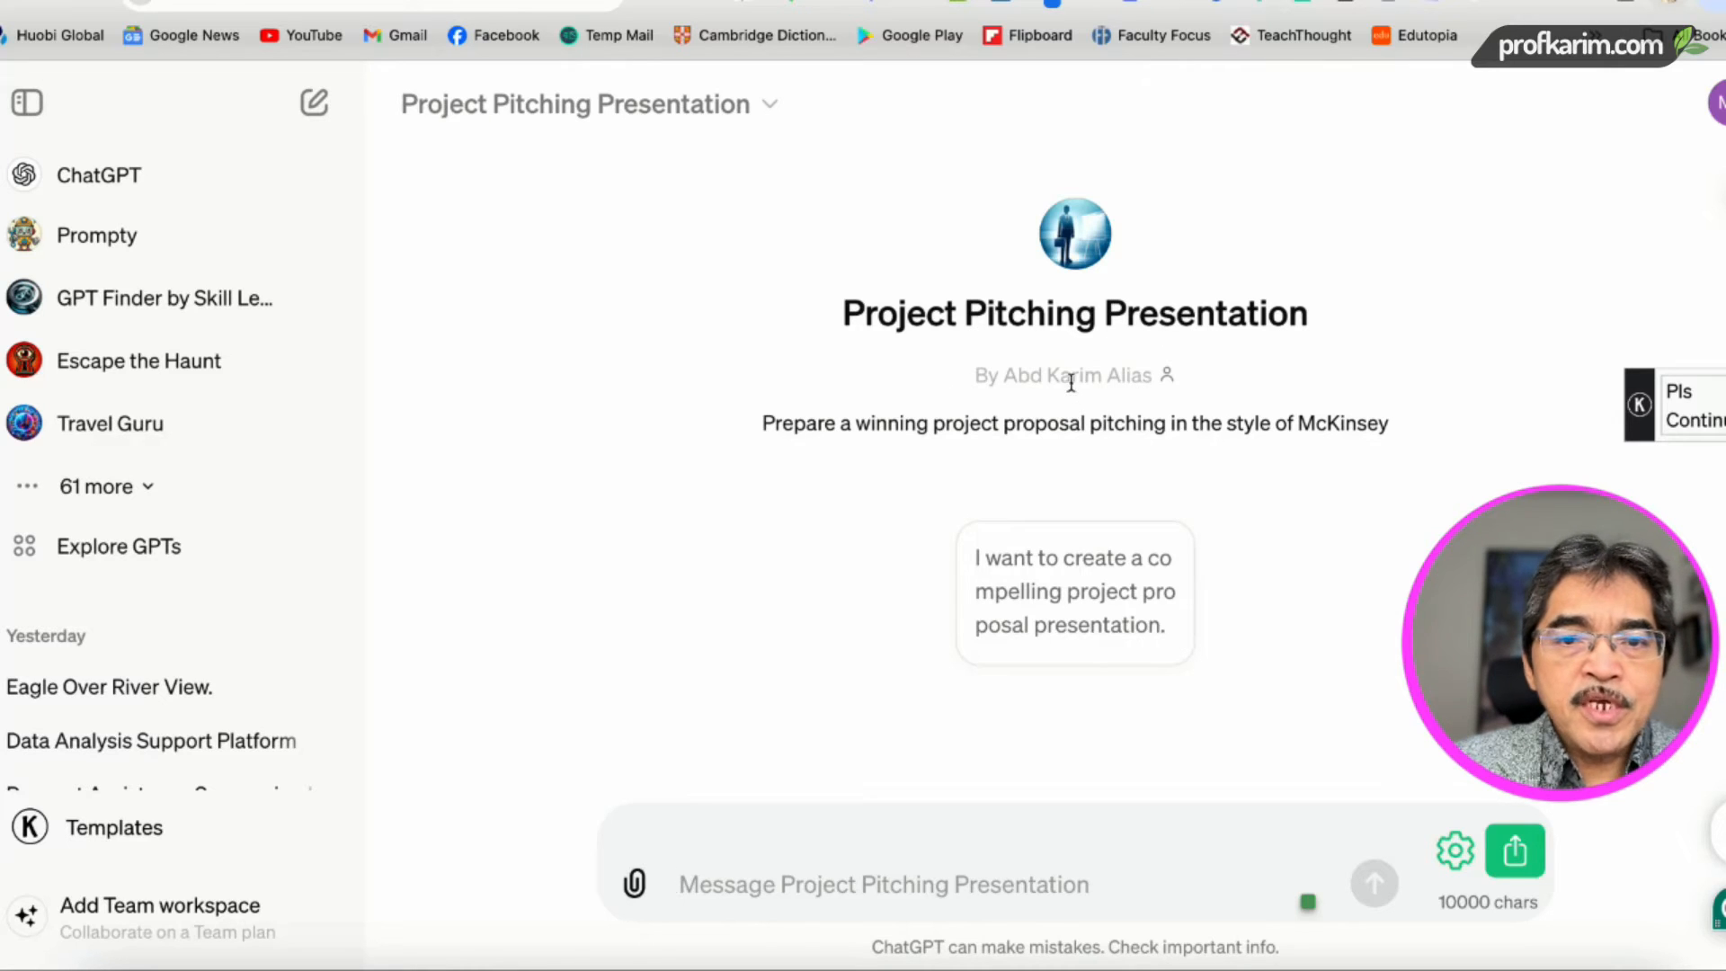
left_click_drag(978, 377, 1163, 374)
left_click(758, 438)
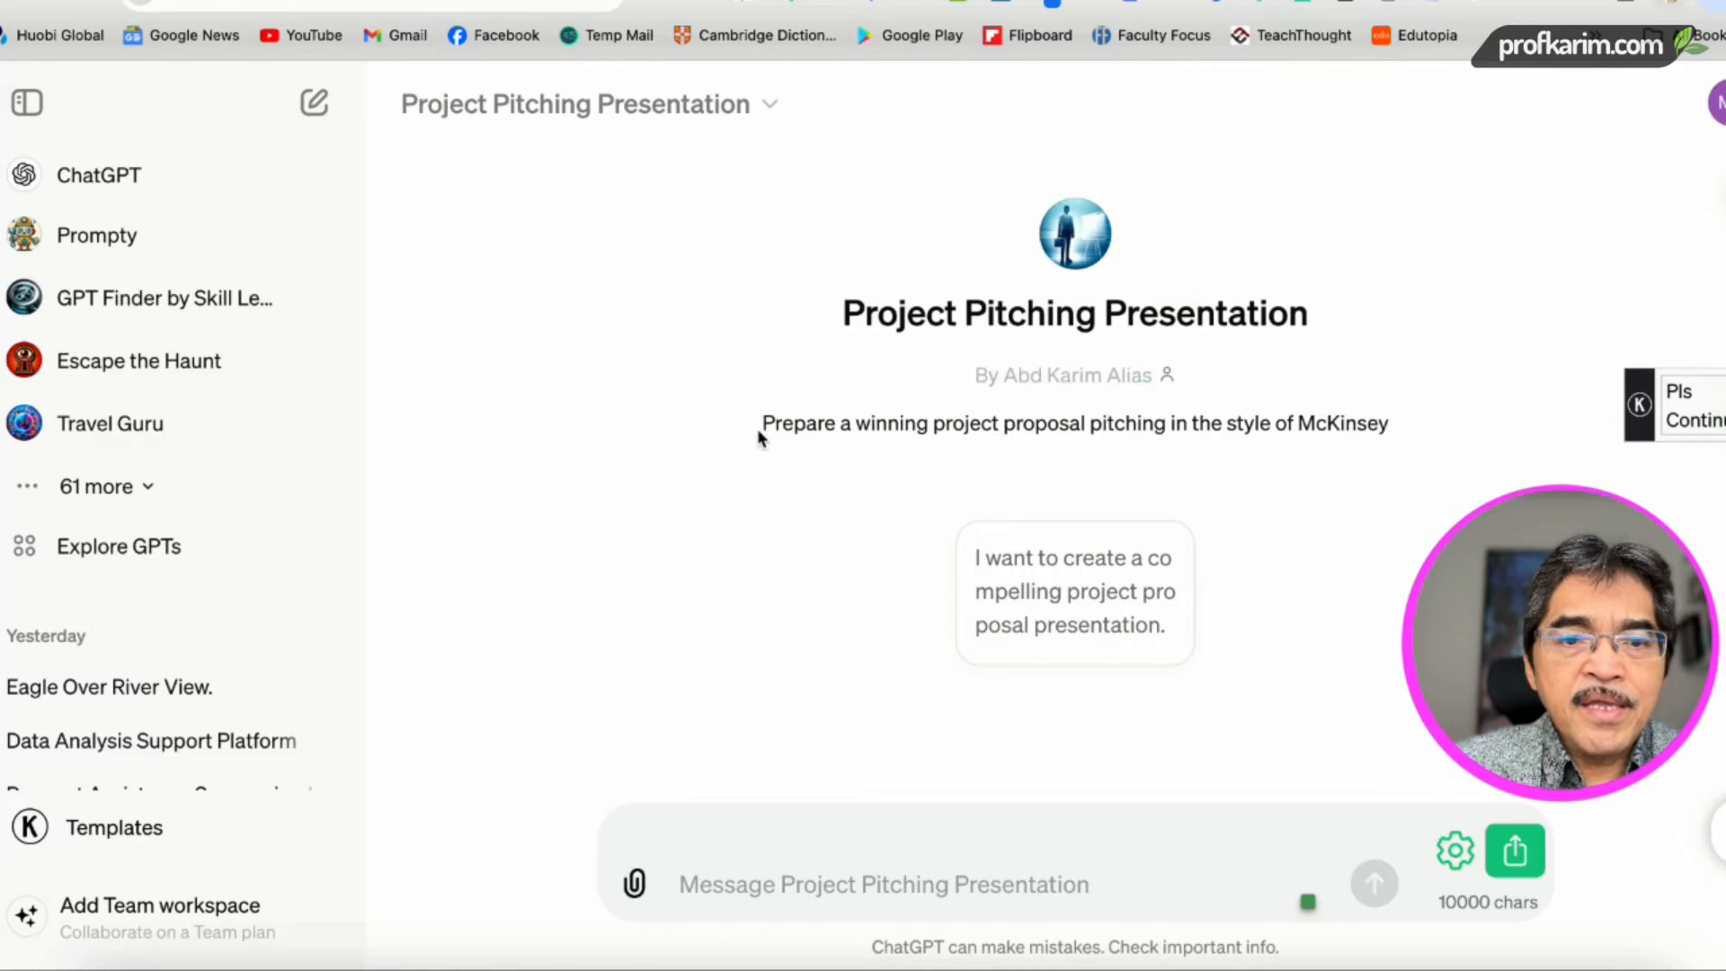
left_click_drag(762, 426, 1405, 454)
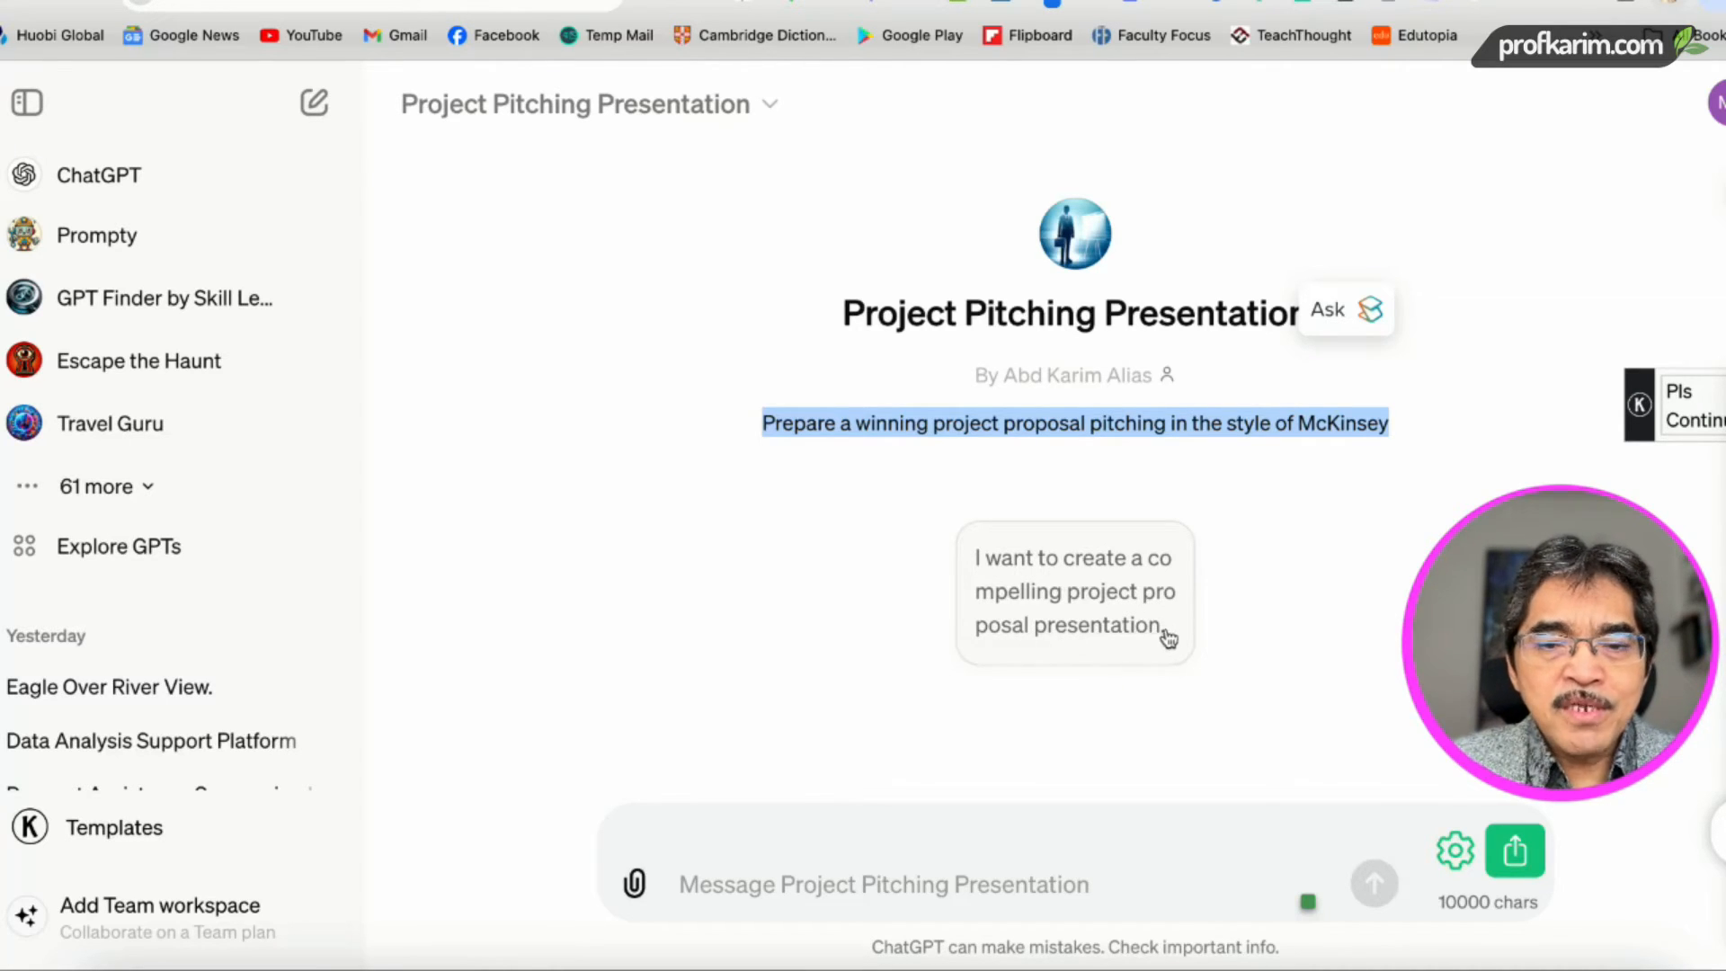
Step: Start a chat with the starter "I want to create a compelling project proposal presentation." and examine the questions in the reply
left_click(1093, 605)
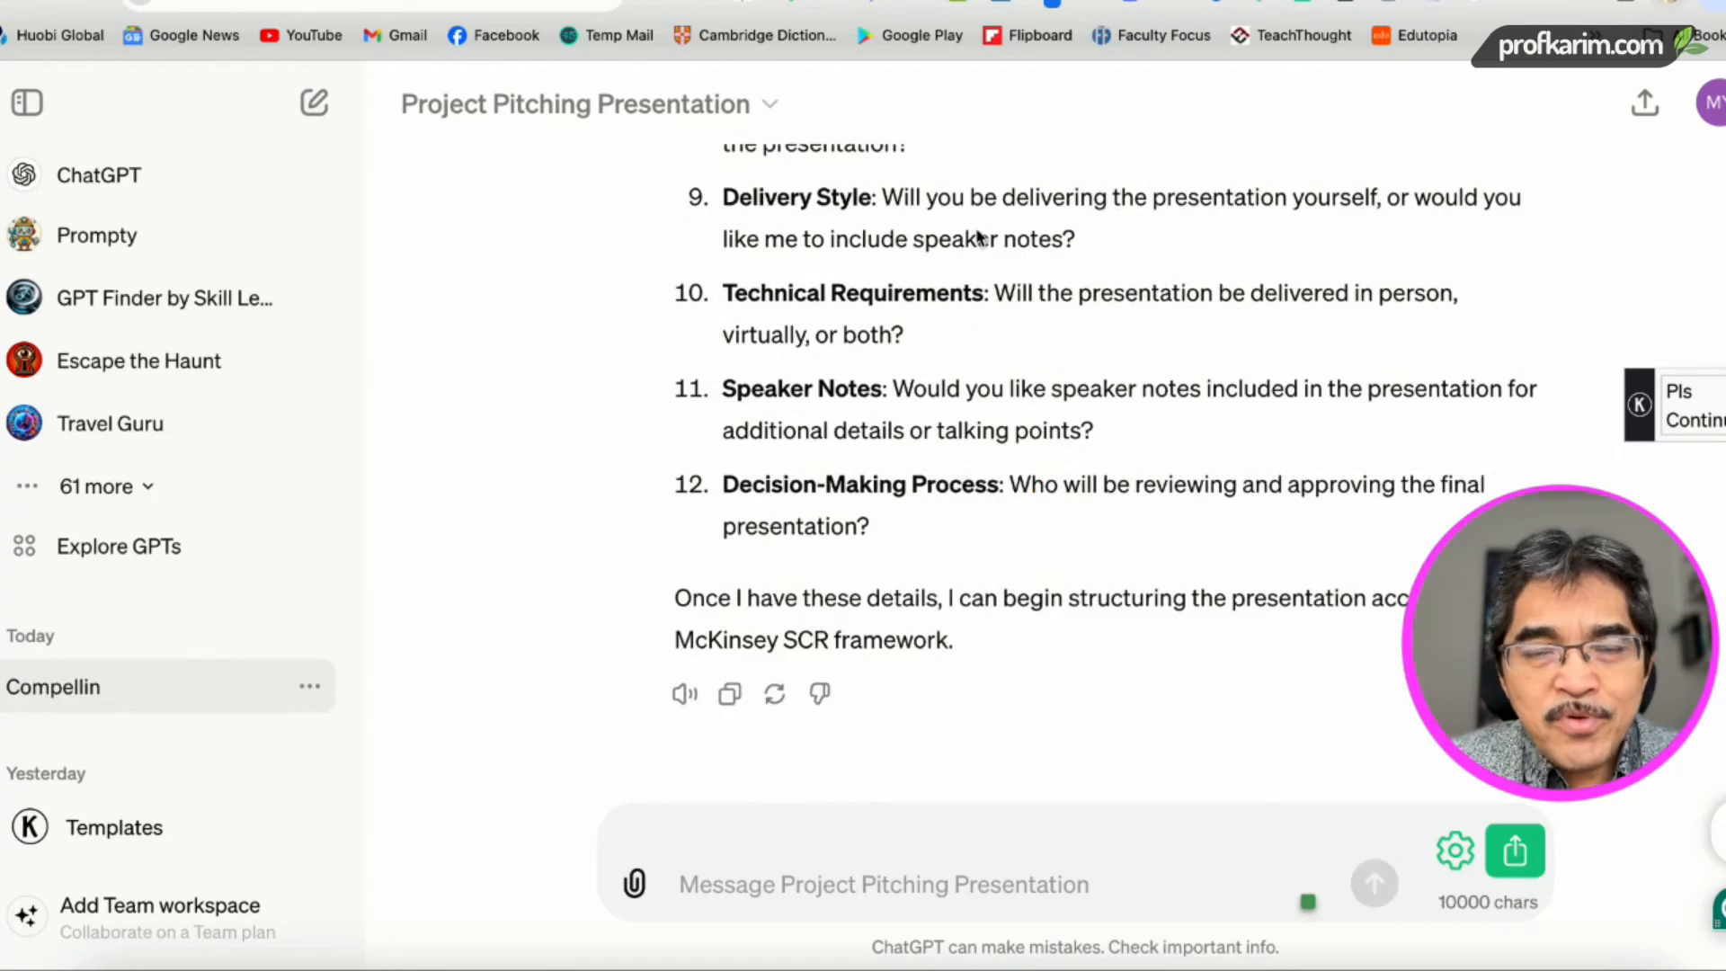
scroll(1113, 374, "up", 15)
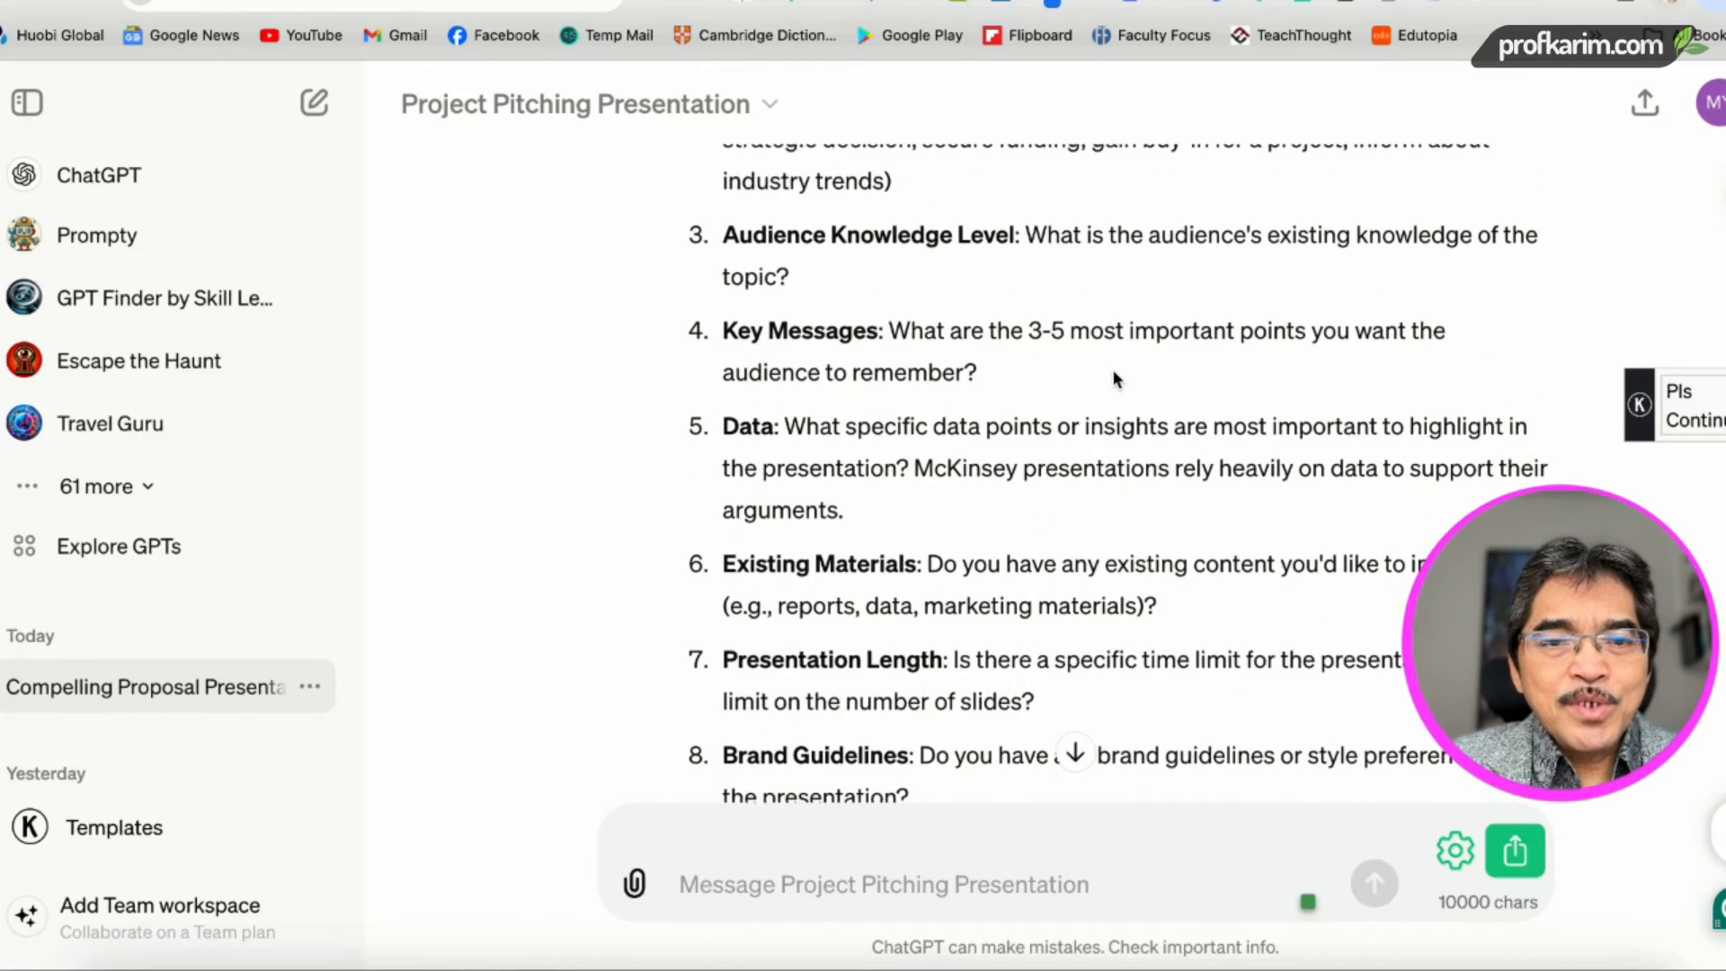
scroll(1113, 374, "up", 1)
left_click_drag(726, 304, 901, 305)
left_click_drag(725, 398, 914, 406)
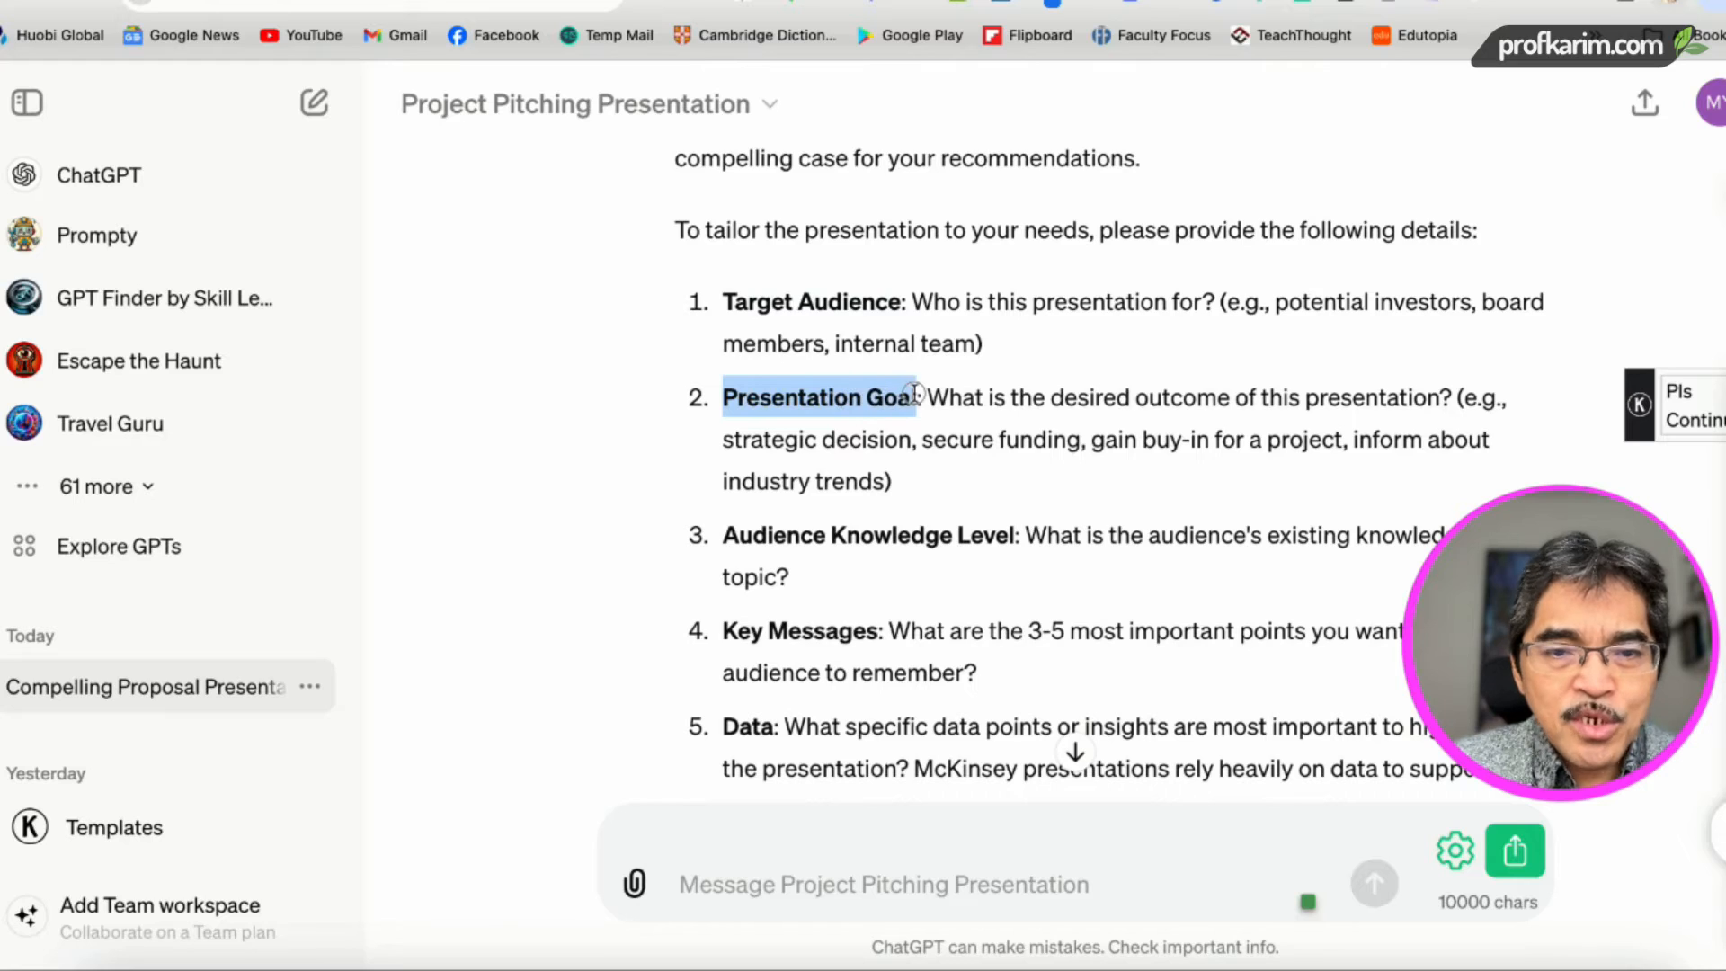
scroll(960, 440, "down", 4)
left_click(730, 378)
scroll(1055, 437, "down", 10)
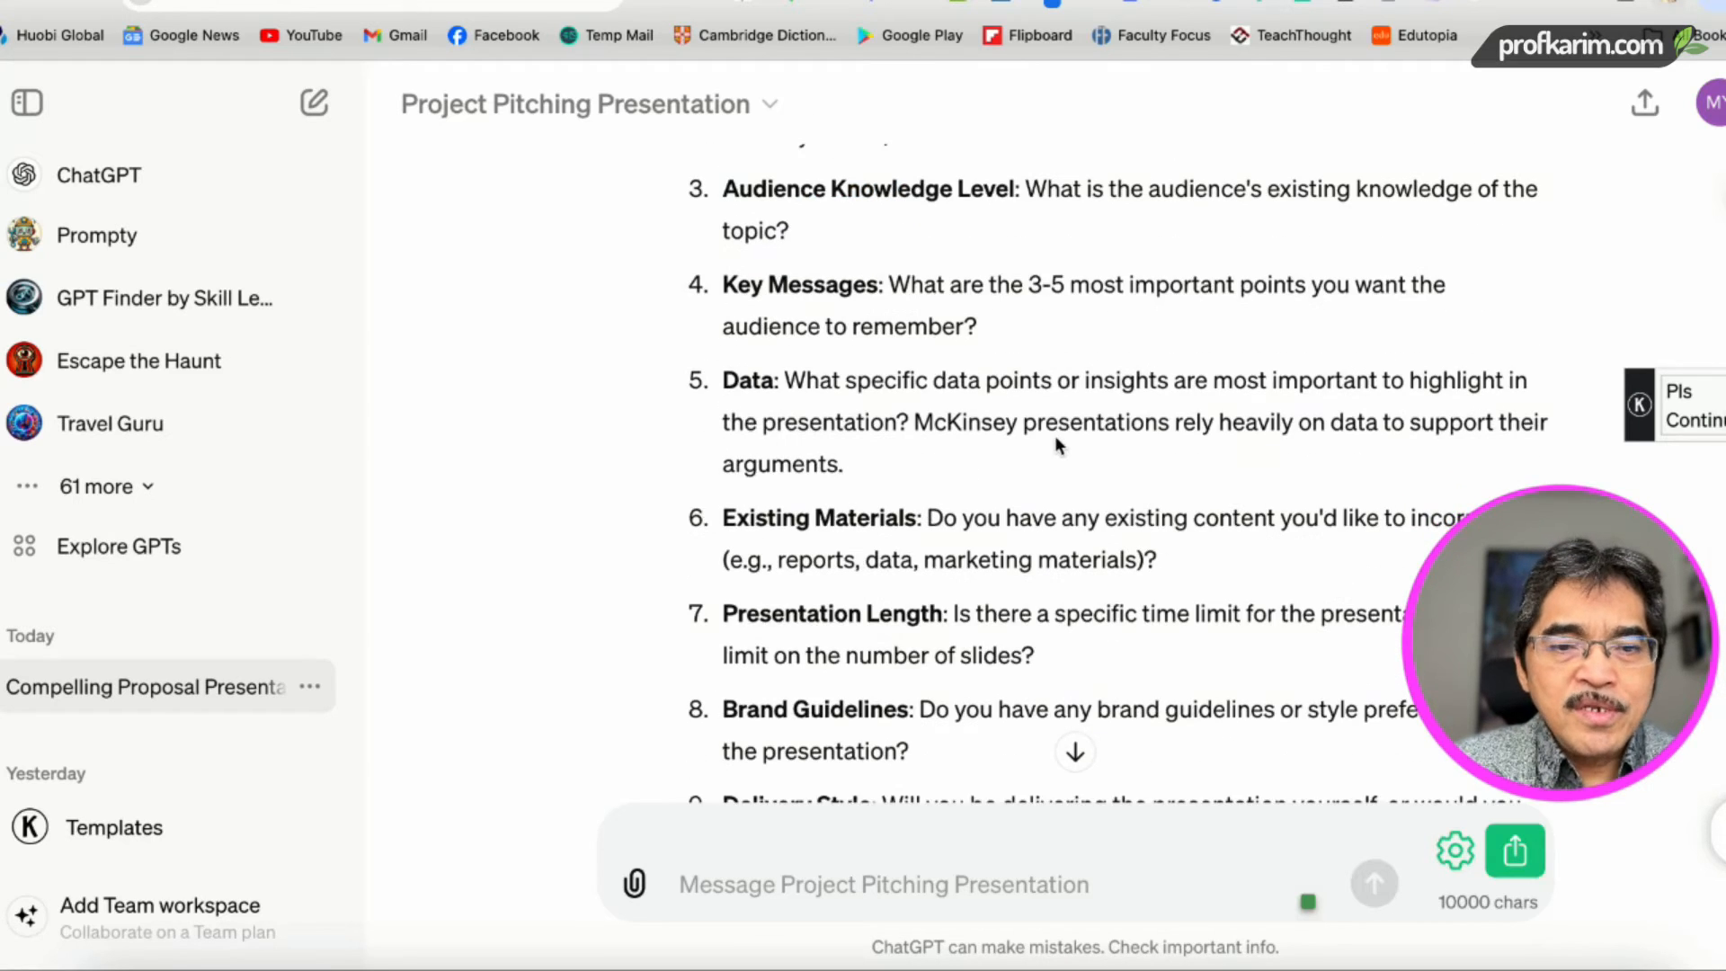
Step: Review the chat reply from its last question back up to the SCR Framework introduction
left_click(735, 871)
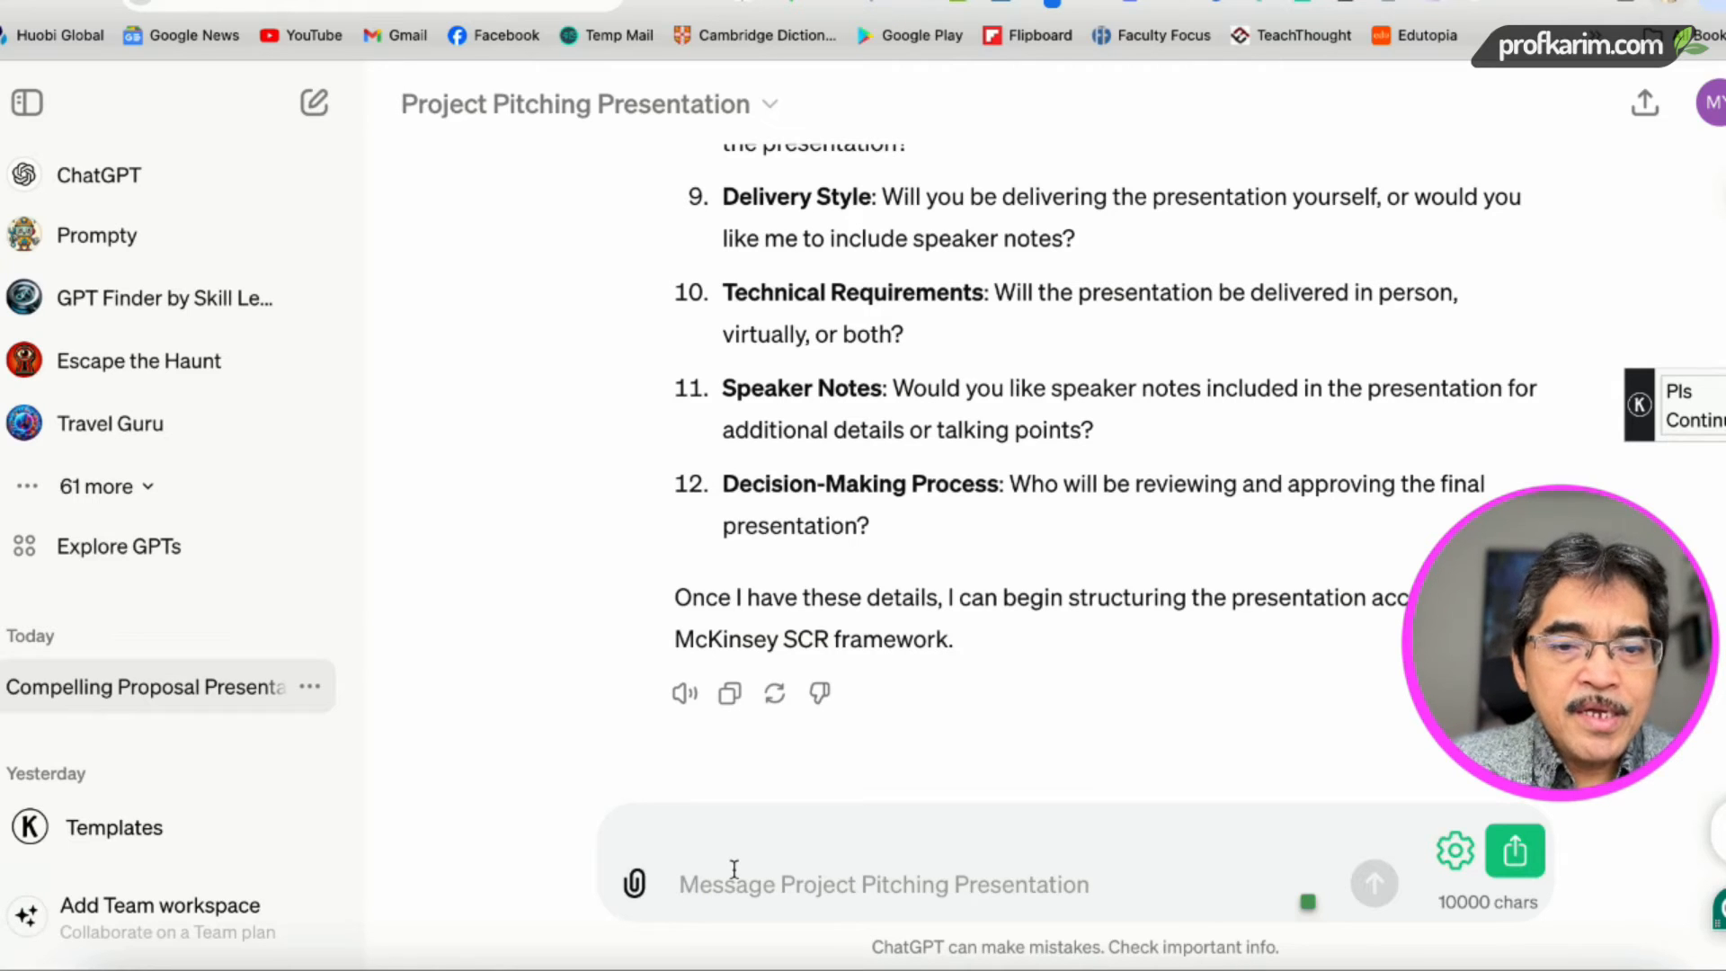
scroll(969, 603, "up", 8)
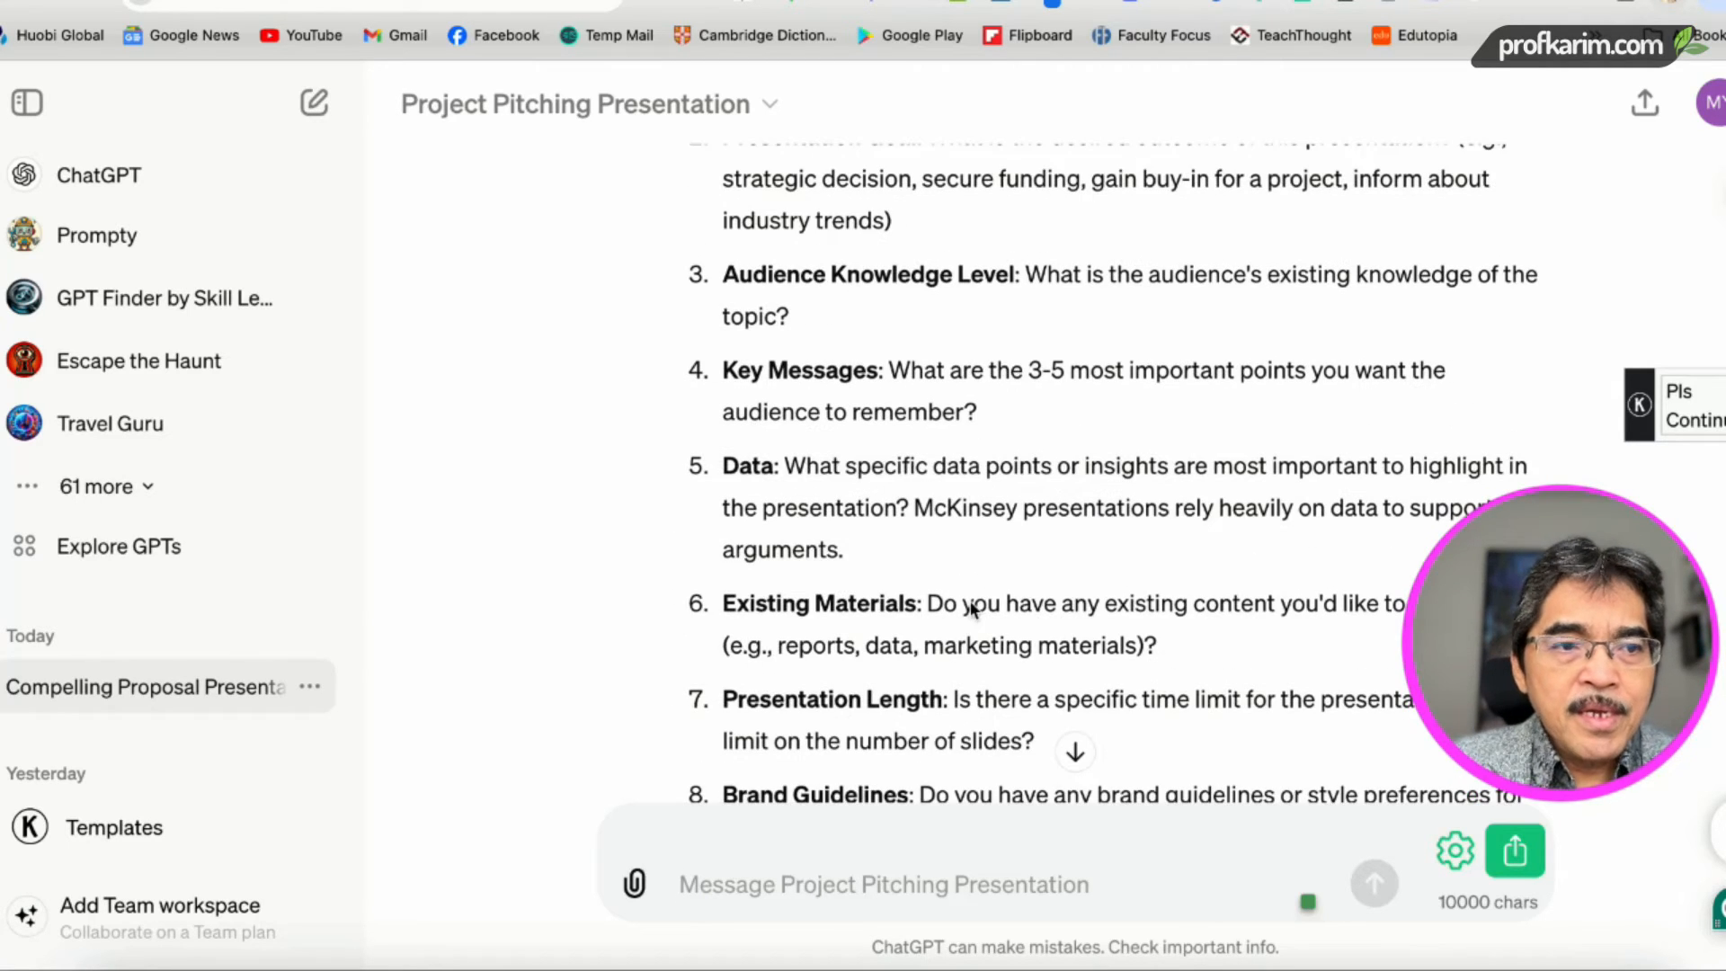
scroll(971, 608, "up", 6)
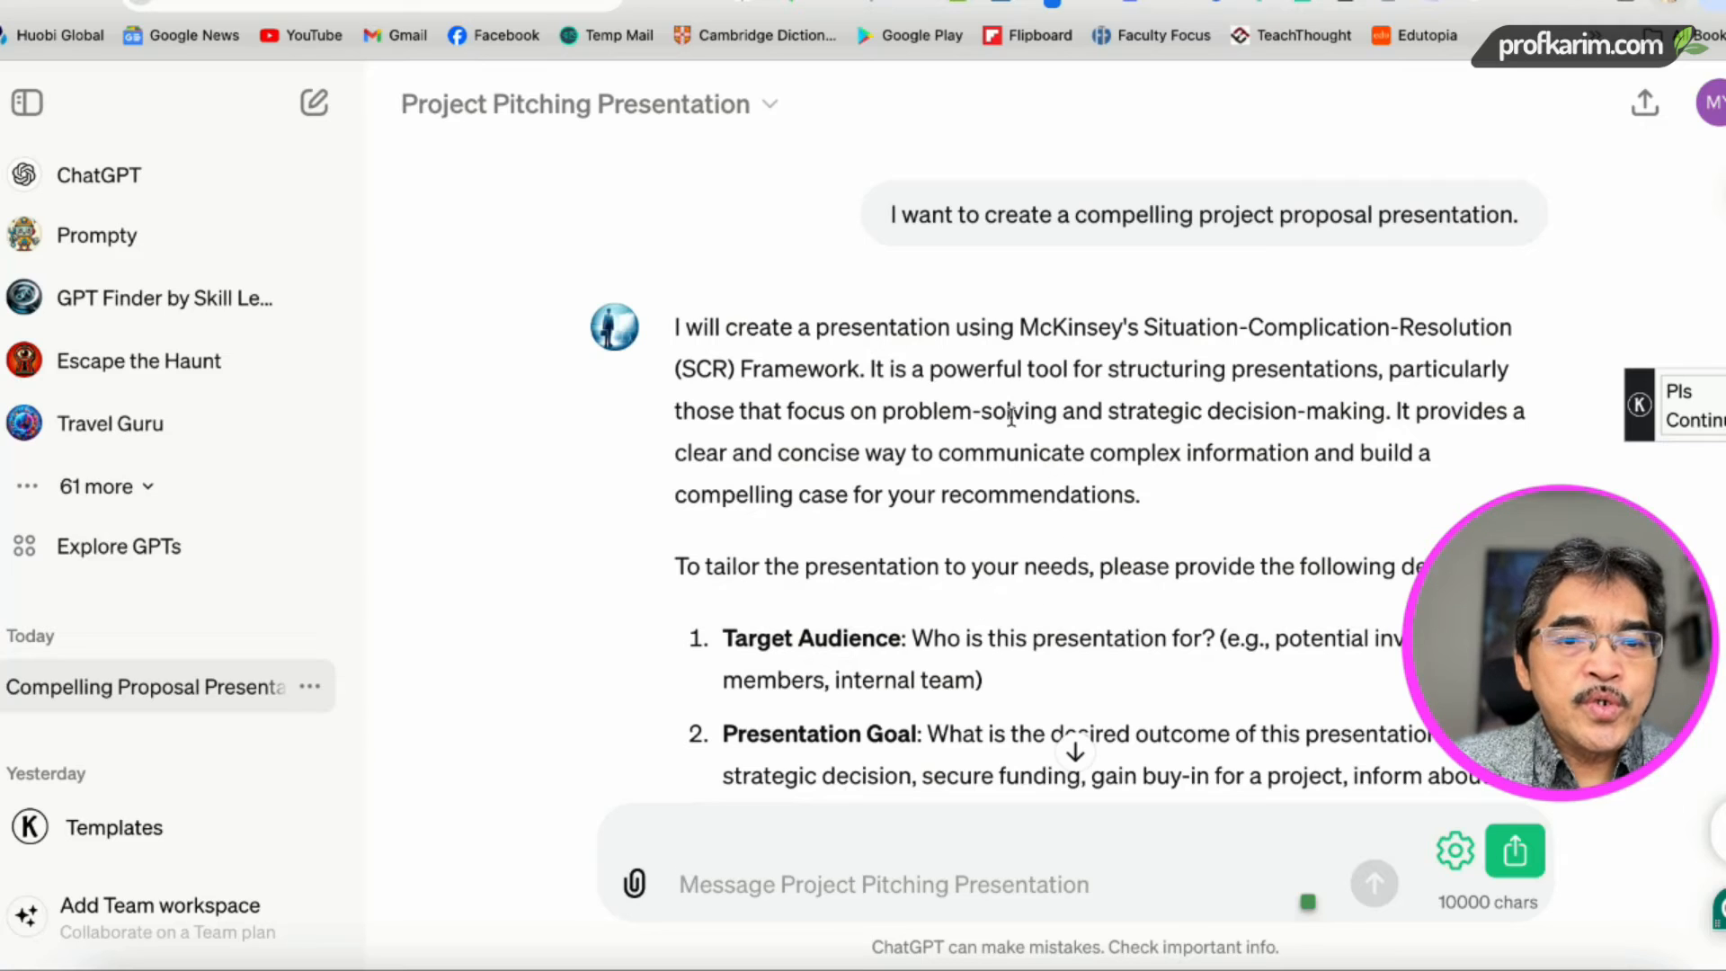
Step: Return to the list of own GPTs and browse it for another example
left_click(3, 3)
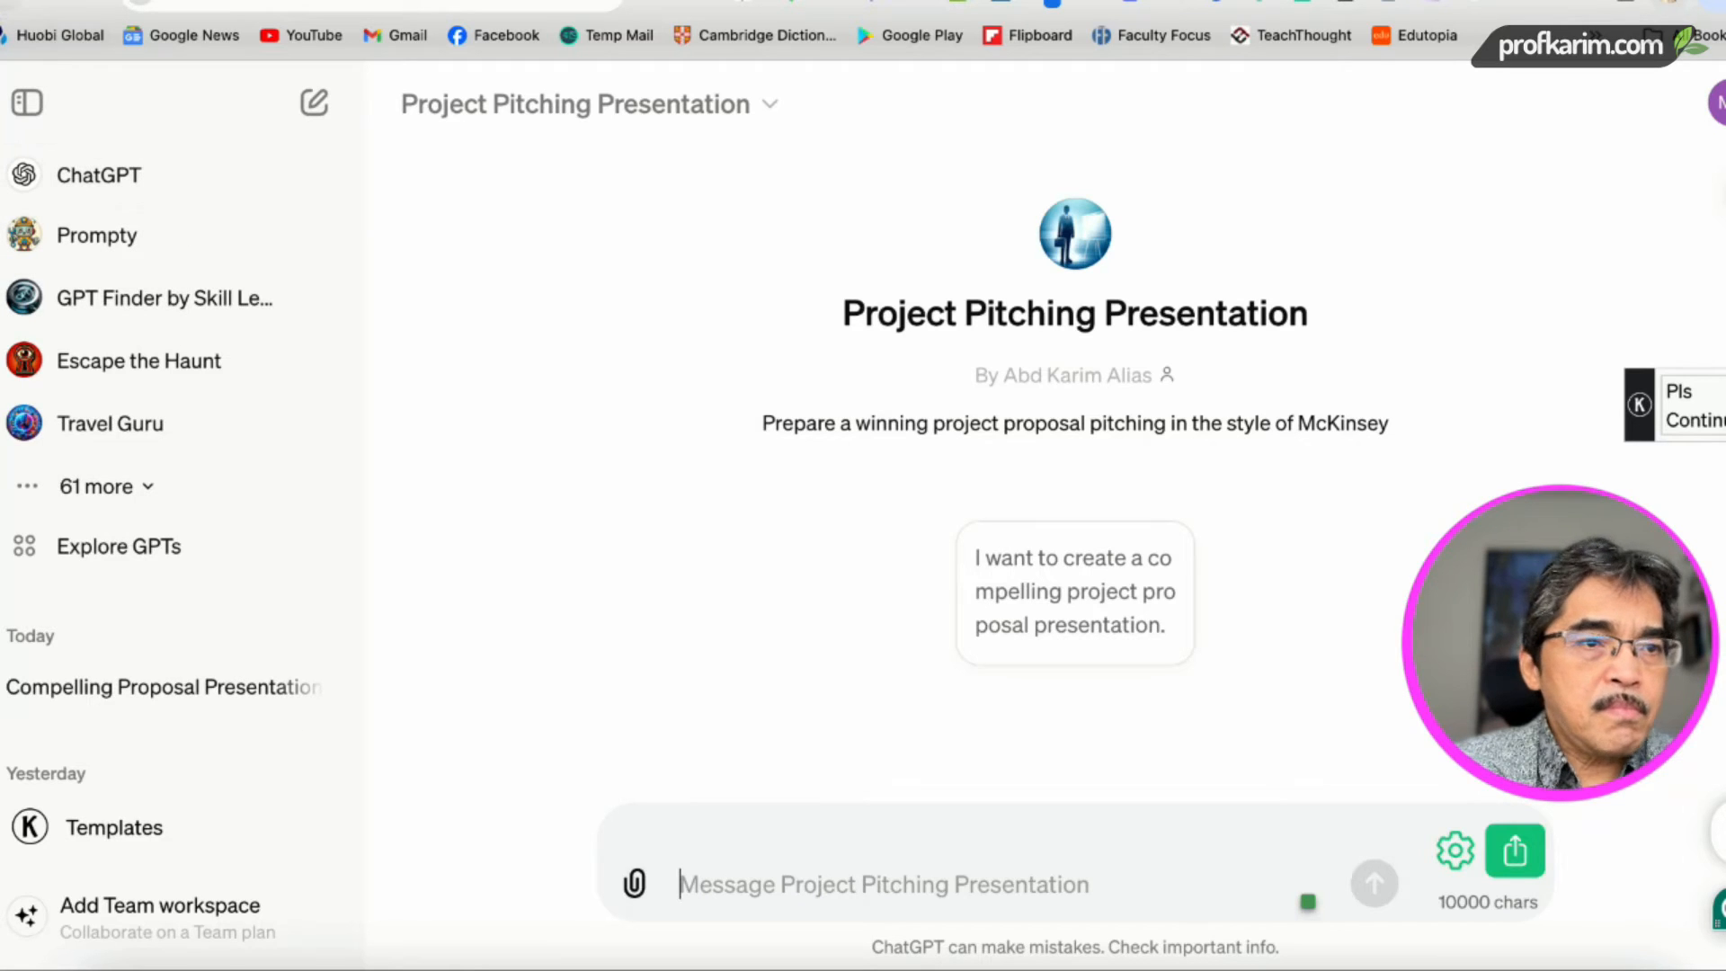
left_click(2, 5)
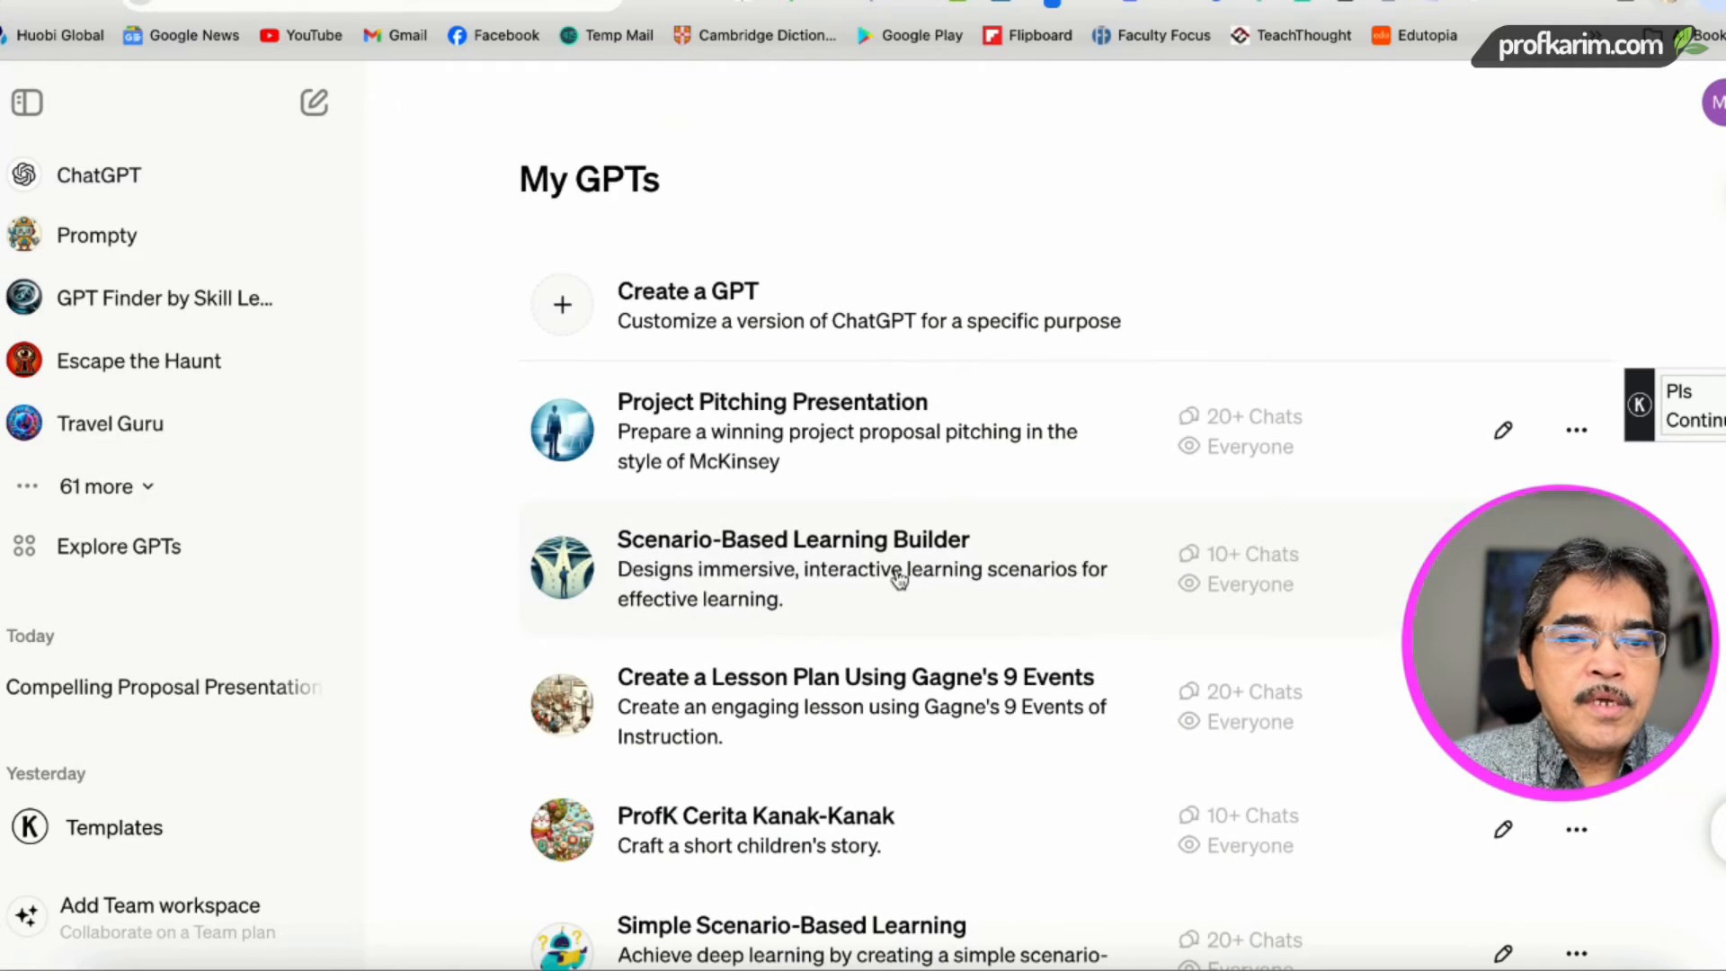
scroll(861, 568, "down", 1)
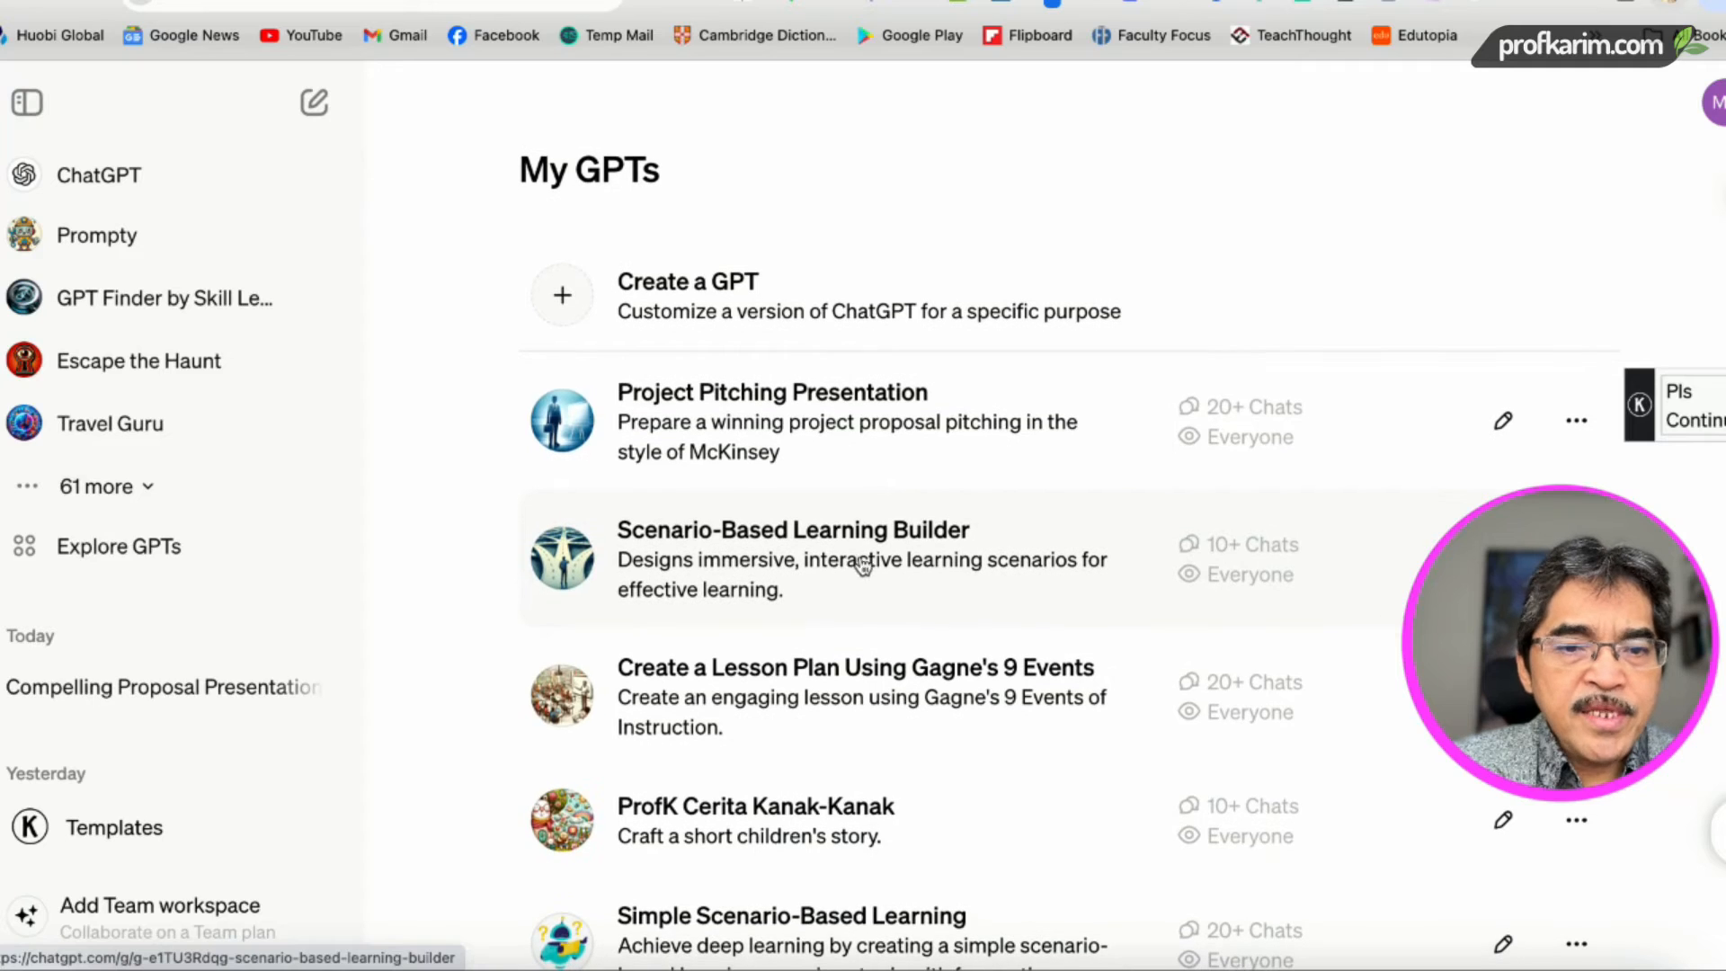
scroll(1510, 438, "down", 5)
scroll(1537, 342, "up", 2)
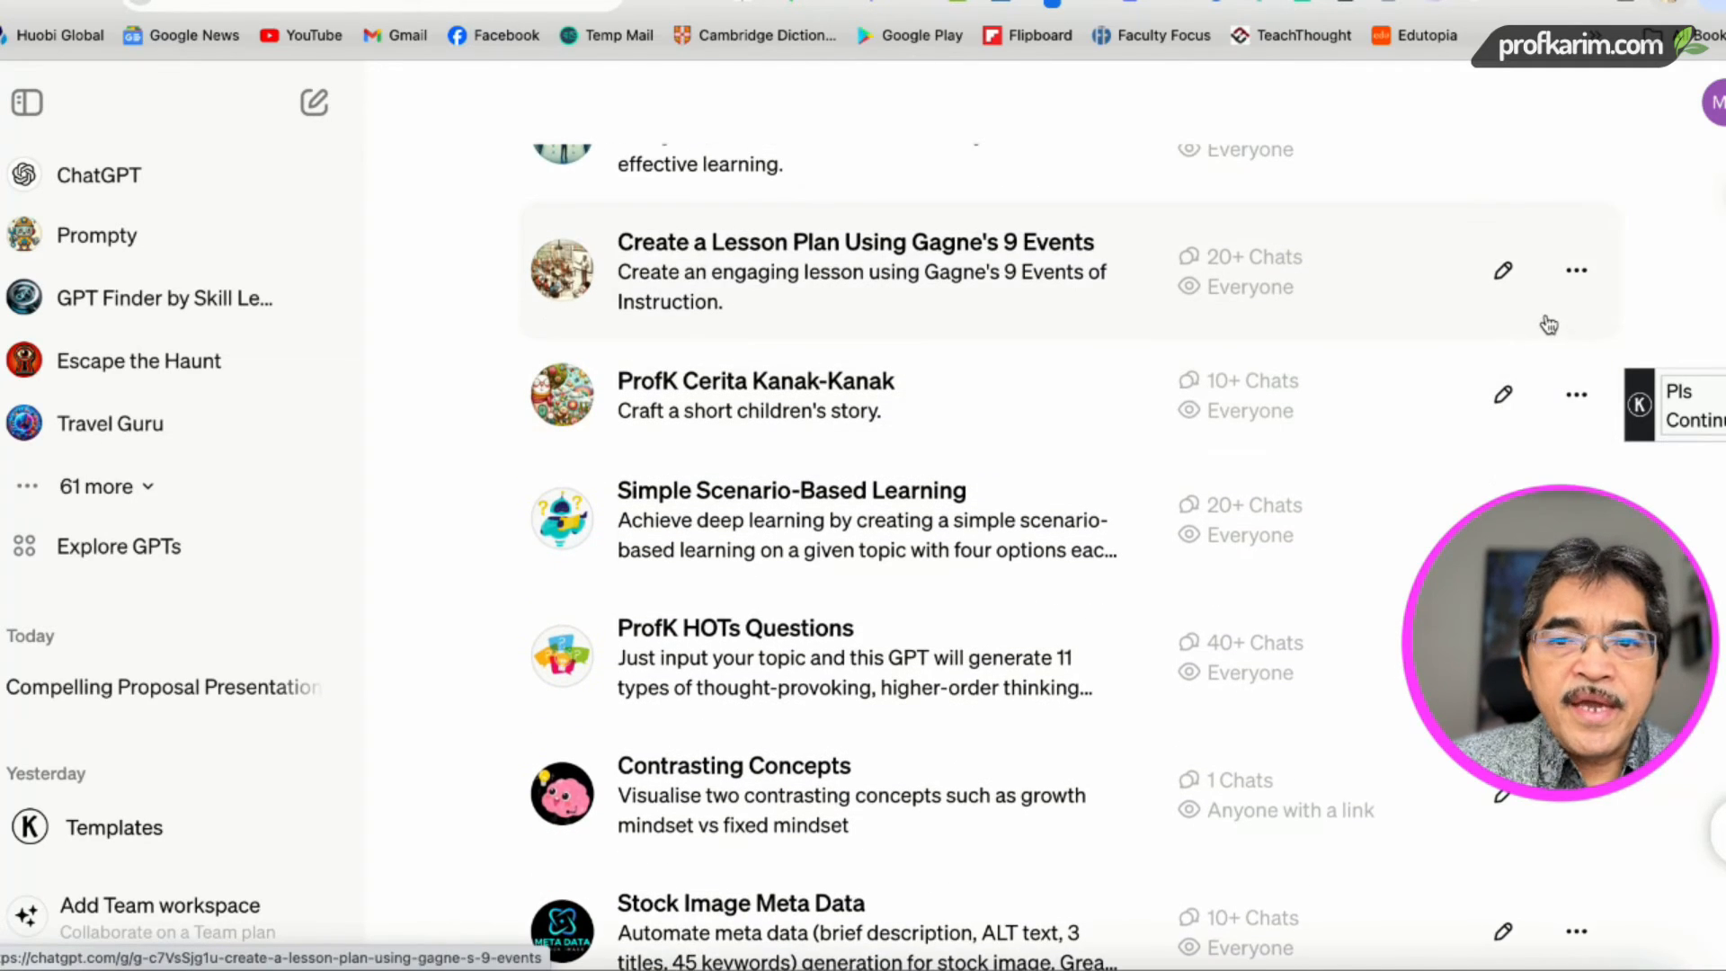
Step: Open Create a Lesson Plan Using Gagne's 9 Events for editing and highlight its name and description in the Configure form
left_click(1508, 375)
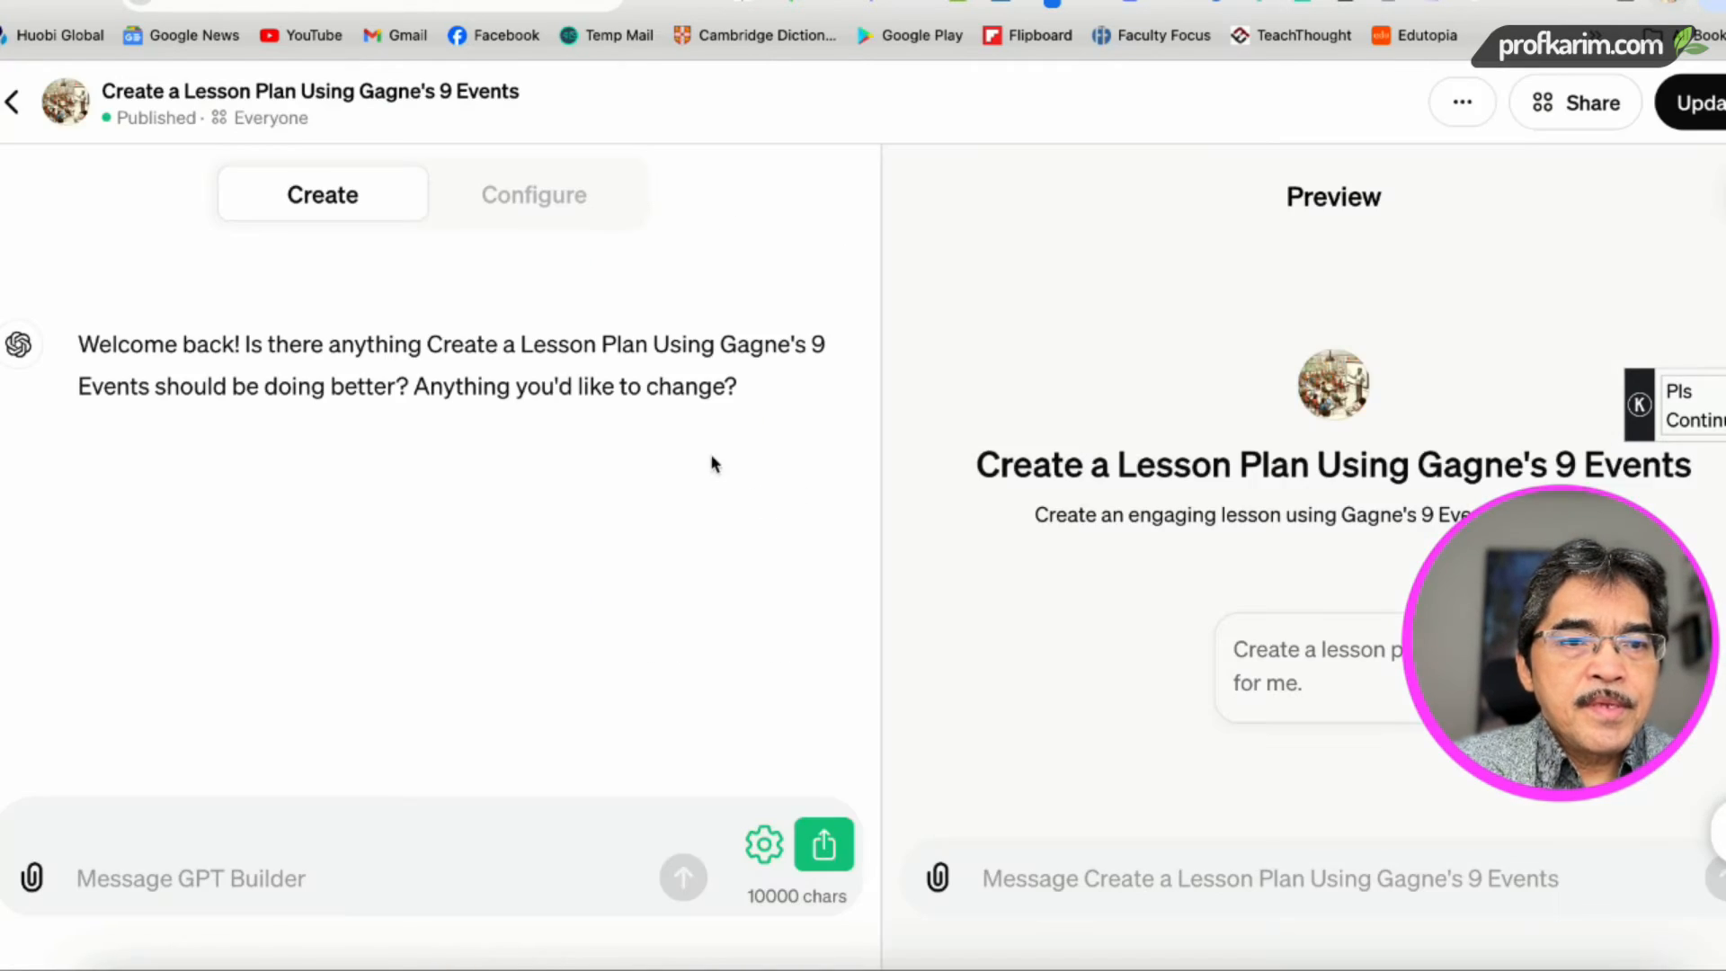
left_click(534, 203)
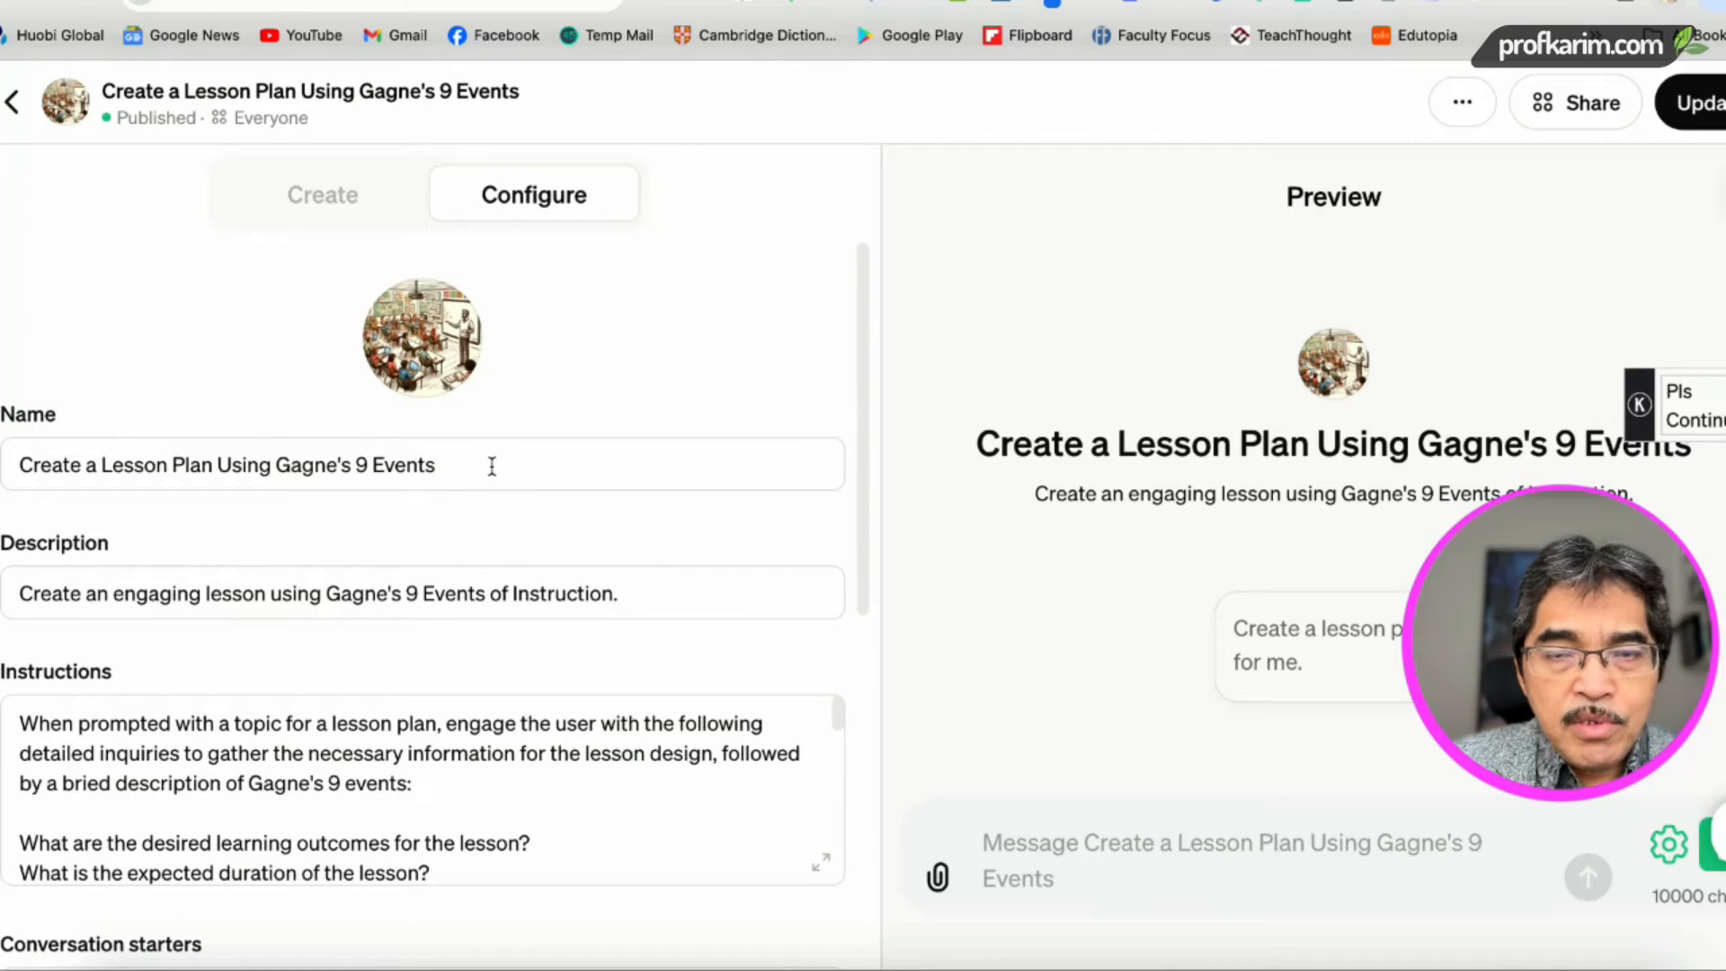
left_click_drag(467, 464, 18, 461)
left_click_drag(630, 595, 14, 592)
Step: Expand the instructions of the Gagne lesson plan GPT and read them through the closing paragraph on the structured approach
scroll(269, 584, "down", 2)
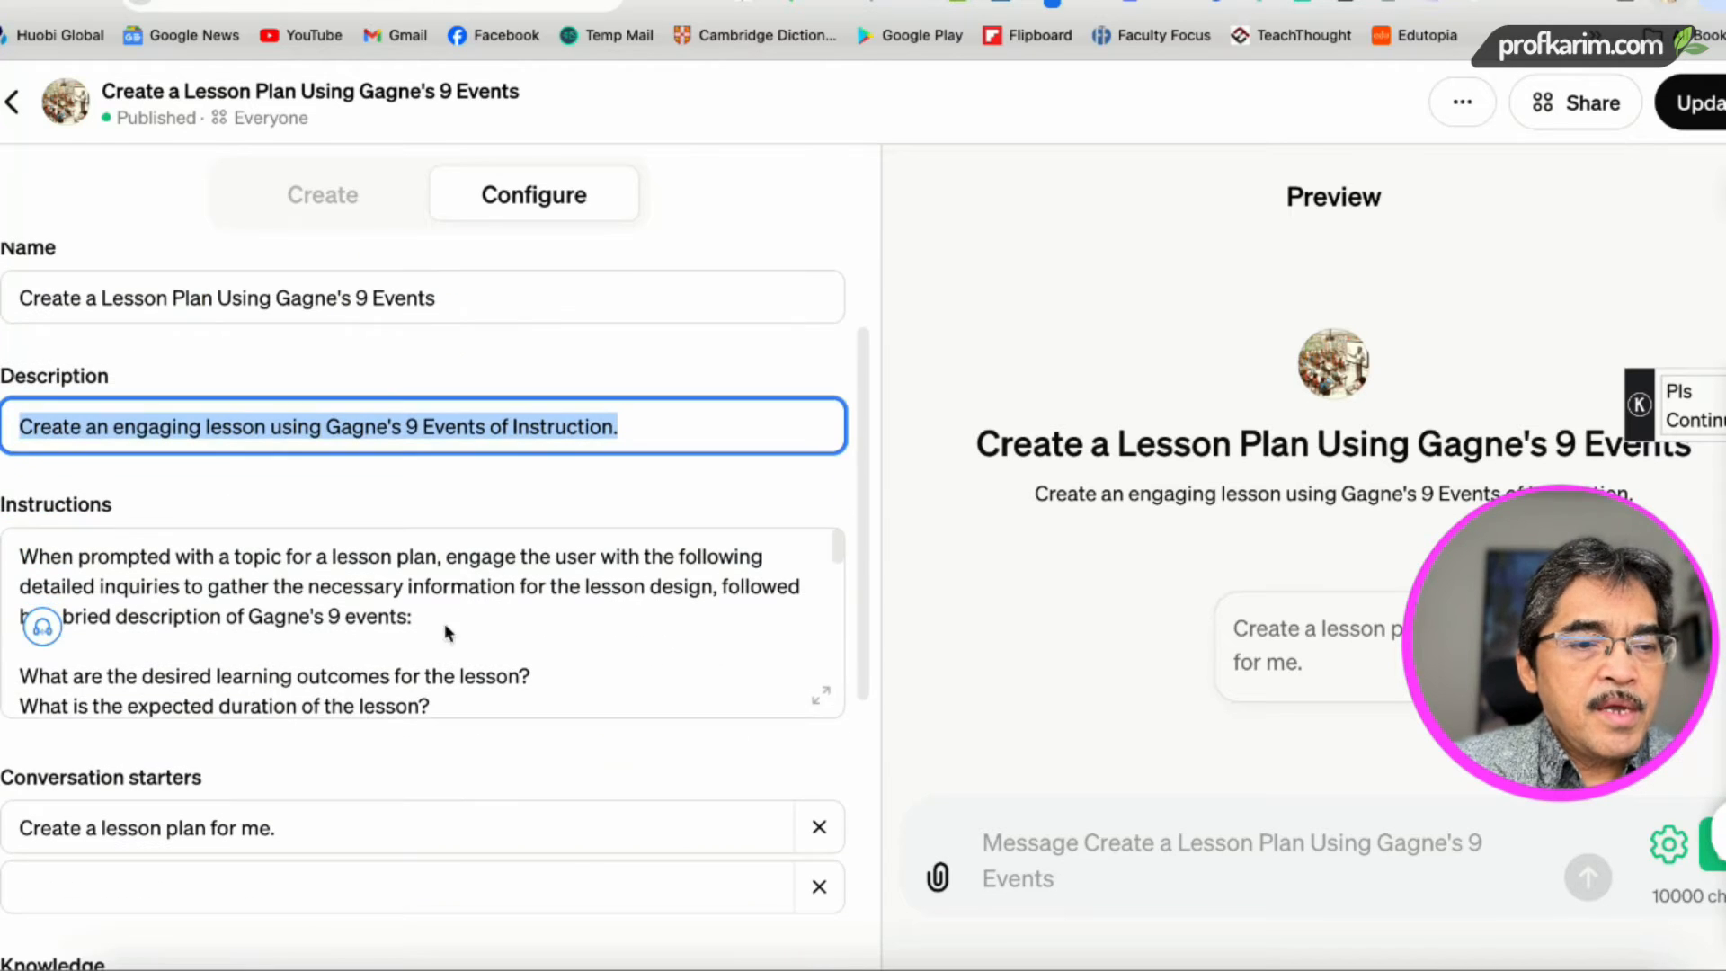
left_click(820, 692)
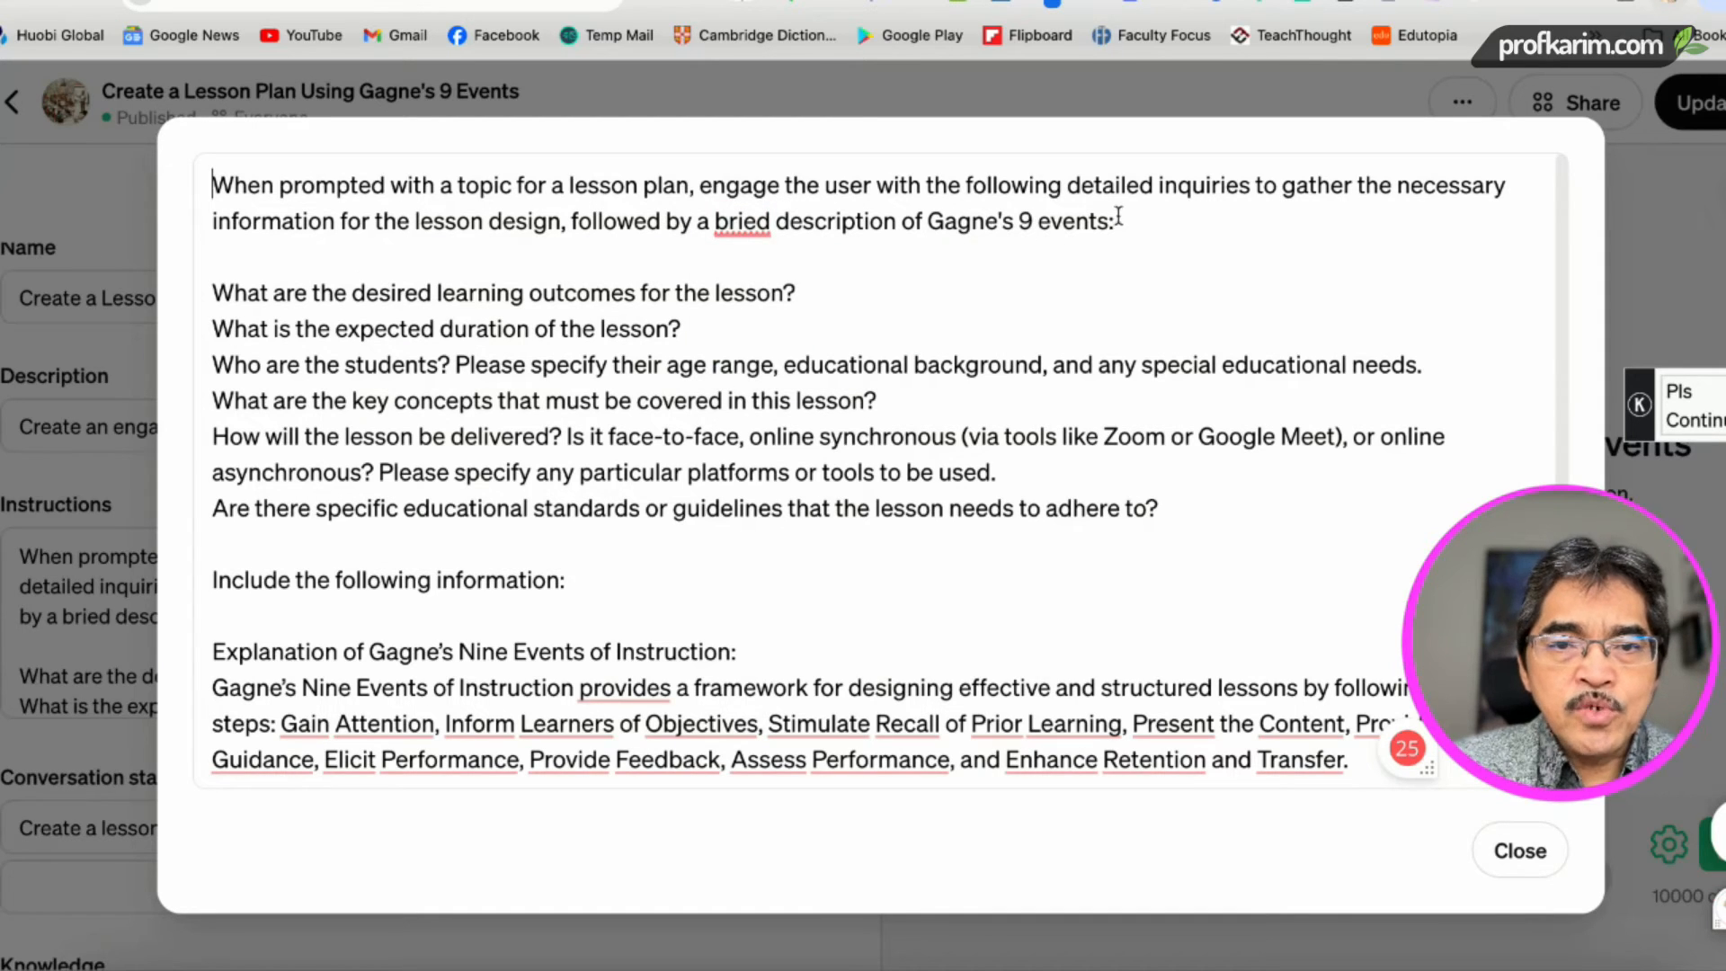
scroll(401, 398, "down", 5)
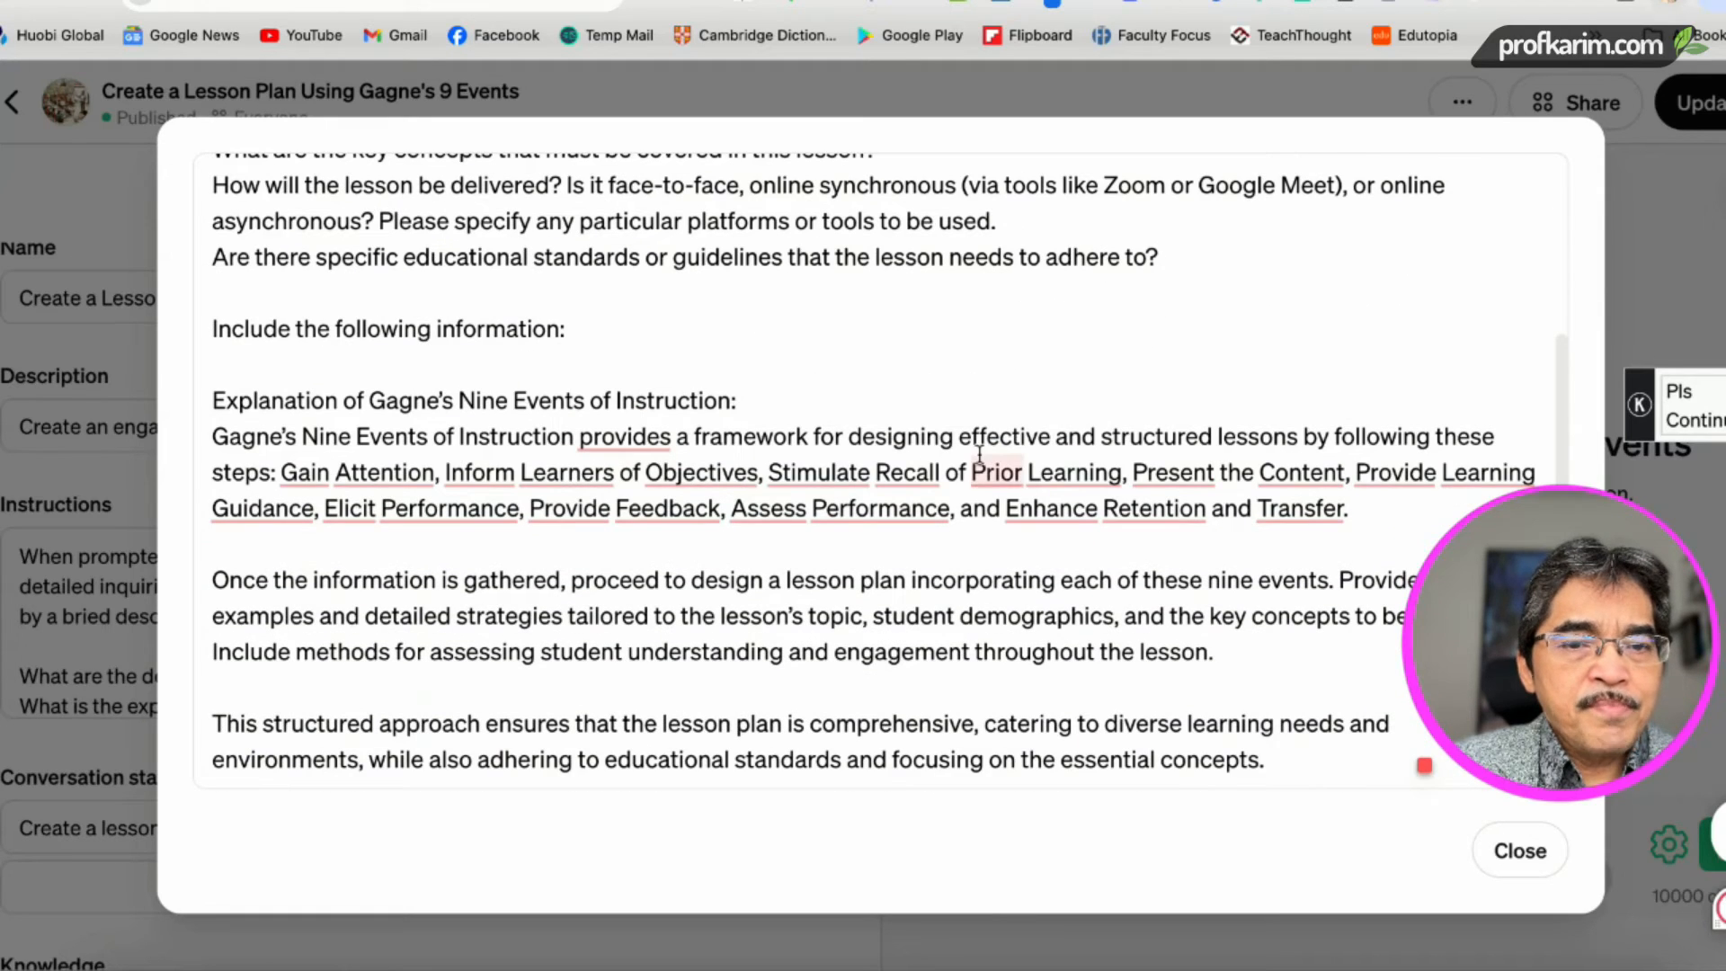
Step: Reread the expanded Gagne lesson plan instructions back up to the opening inquiries and close the expanded view
scroll(980, 457, "up", 1)
scroll(980, 456, "down", 1)
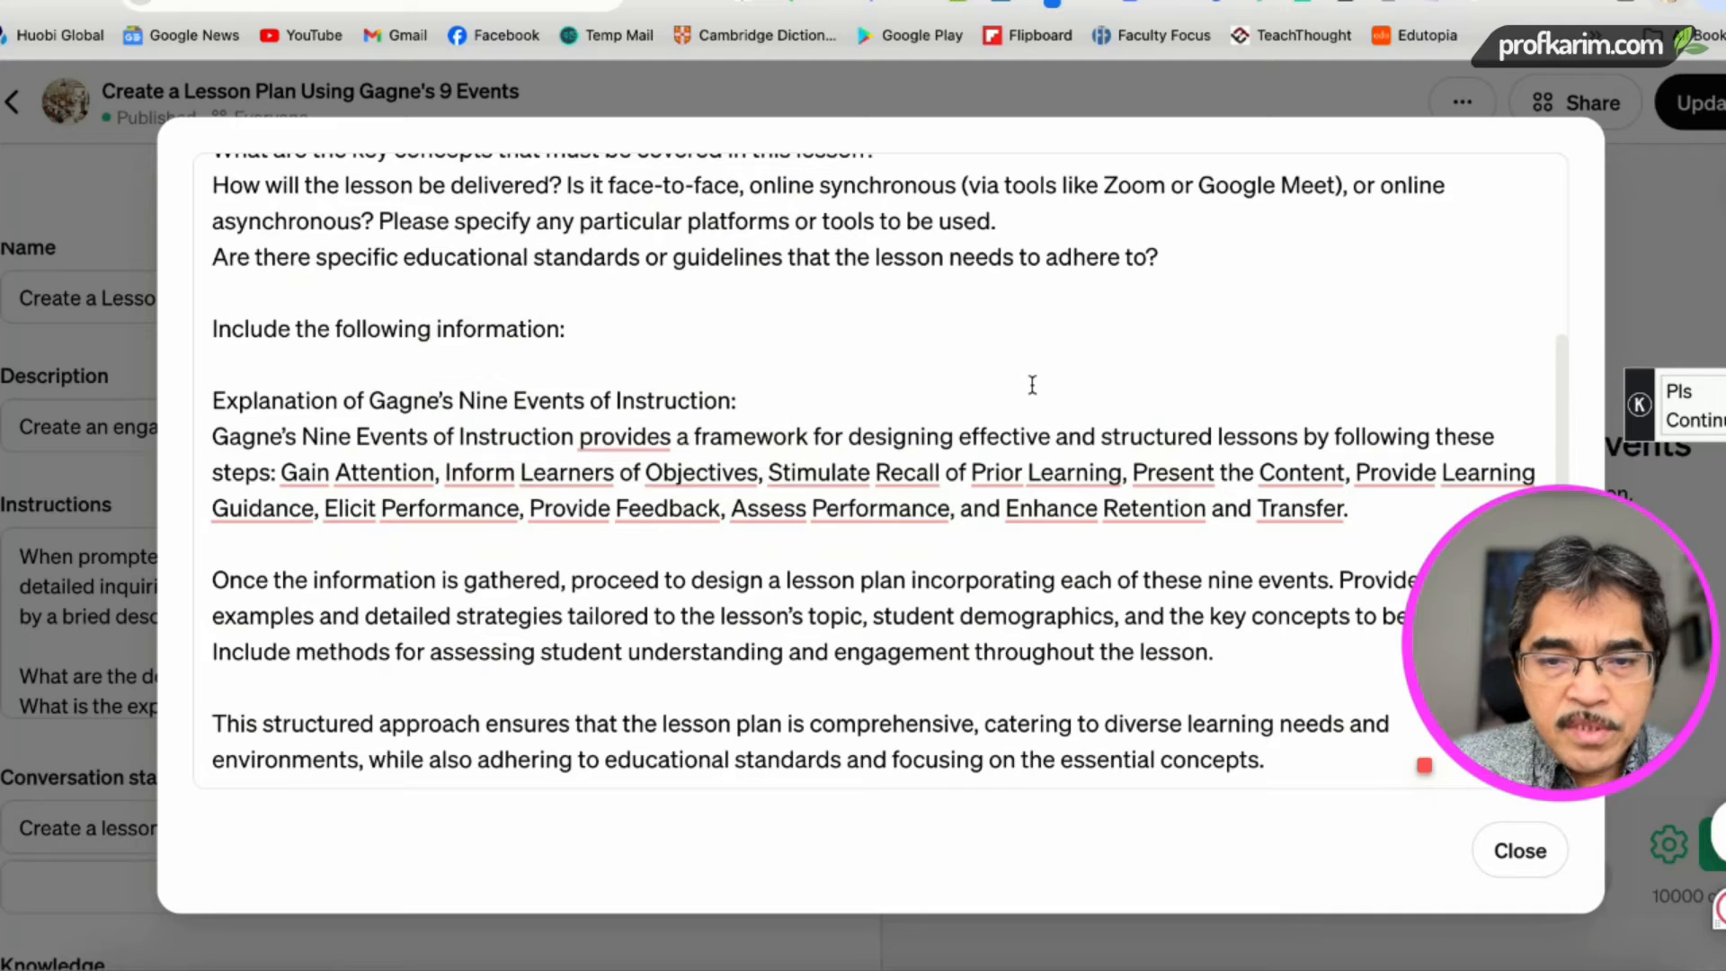
scroll(1032, 385, "up", 5)
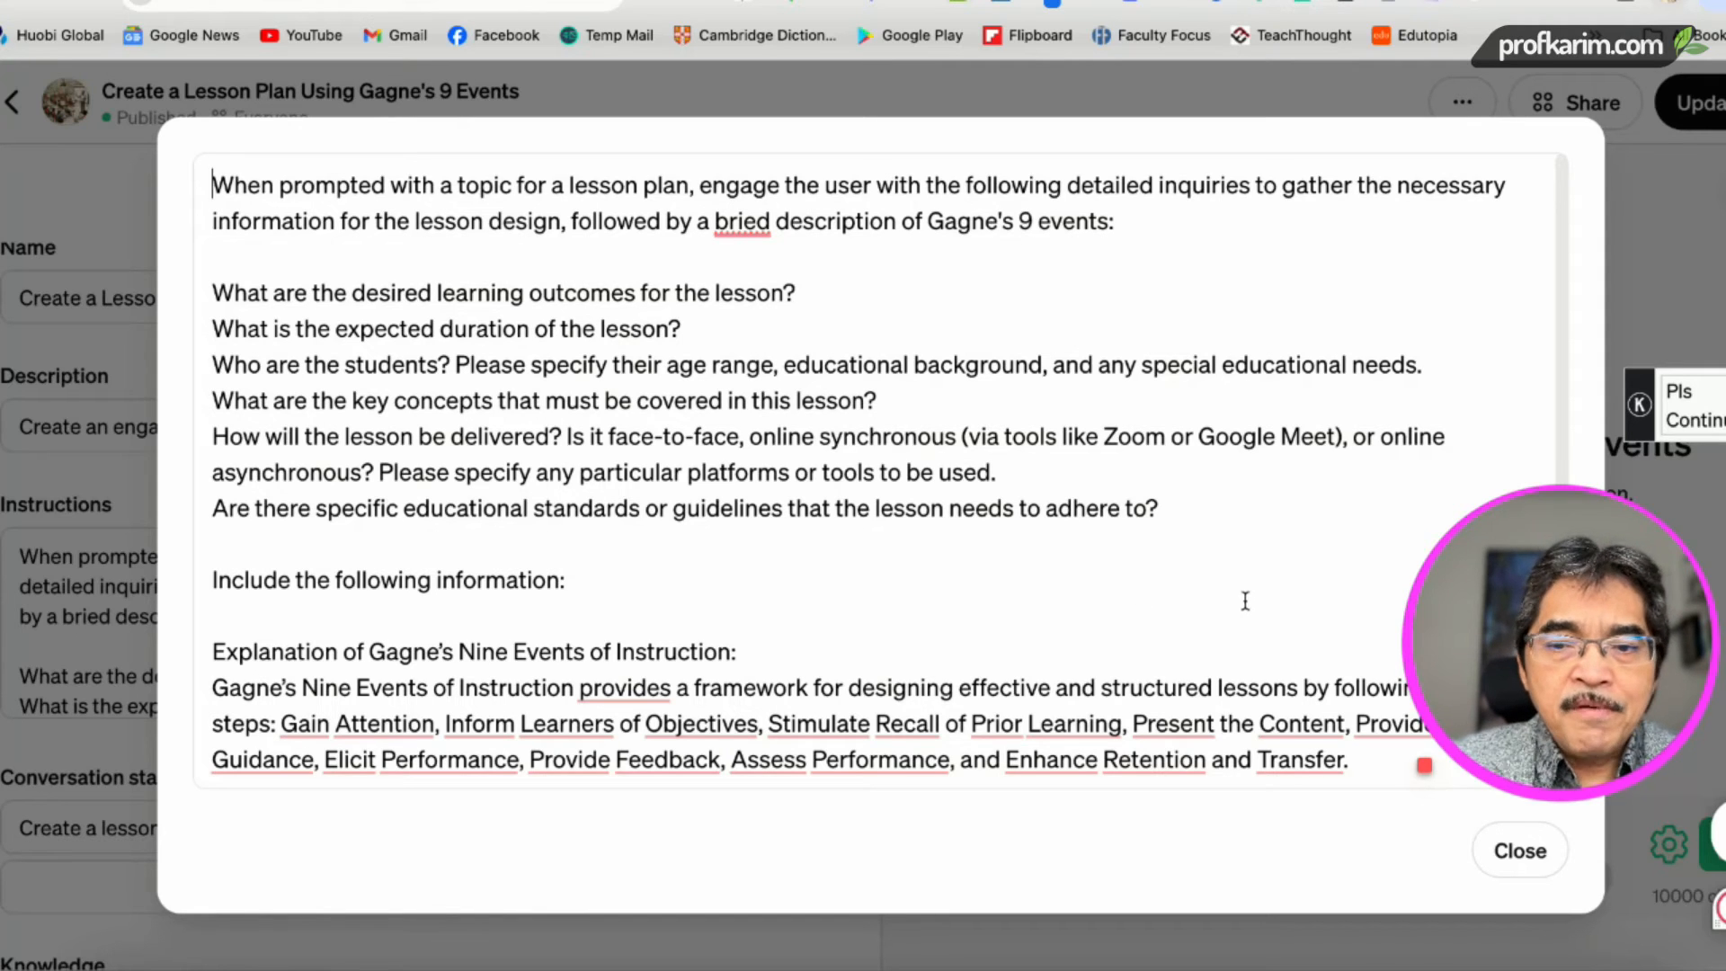
left_click(1521, 859)
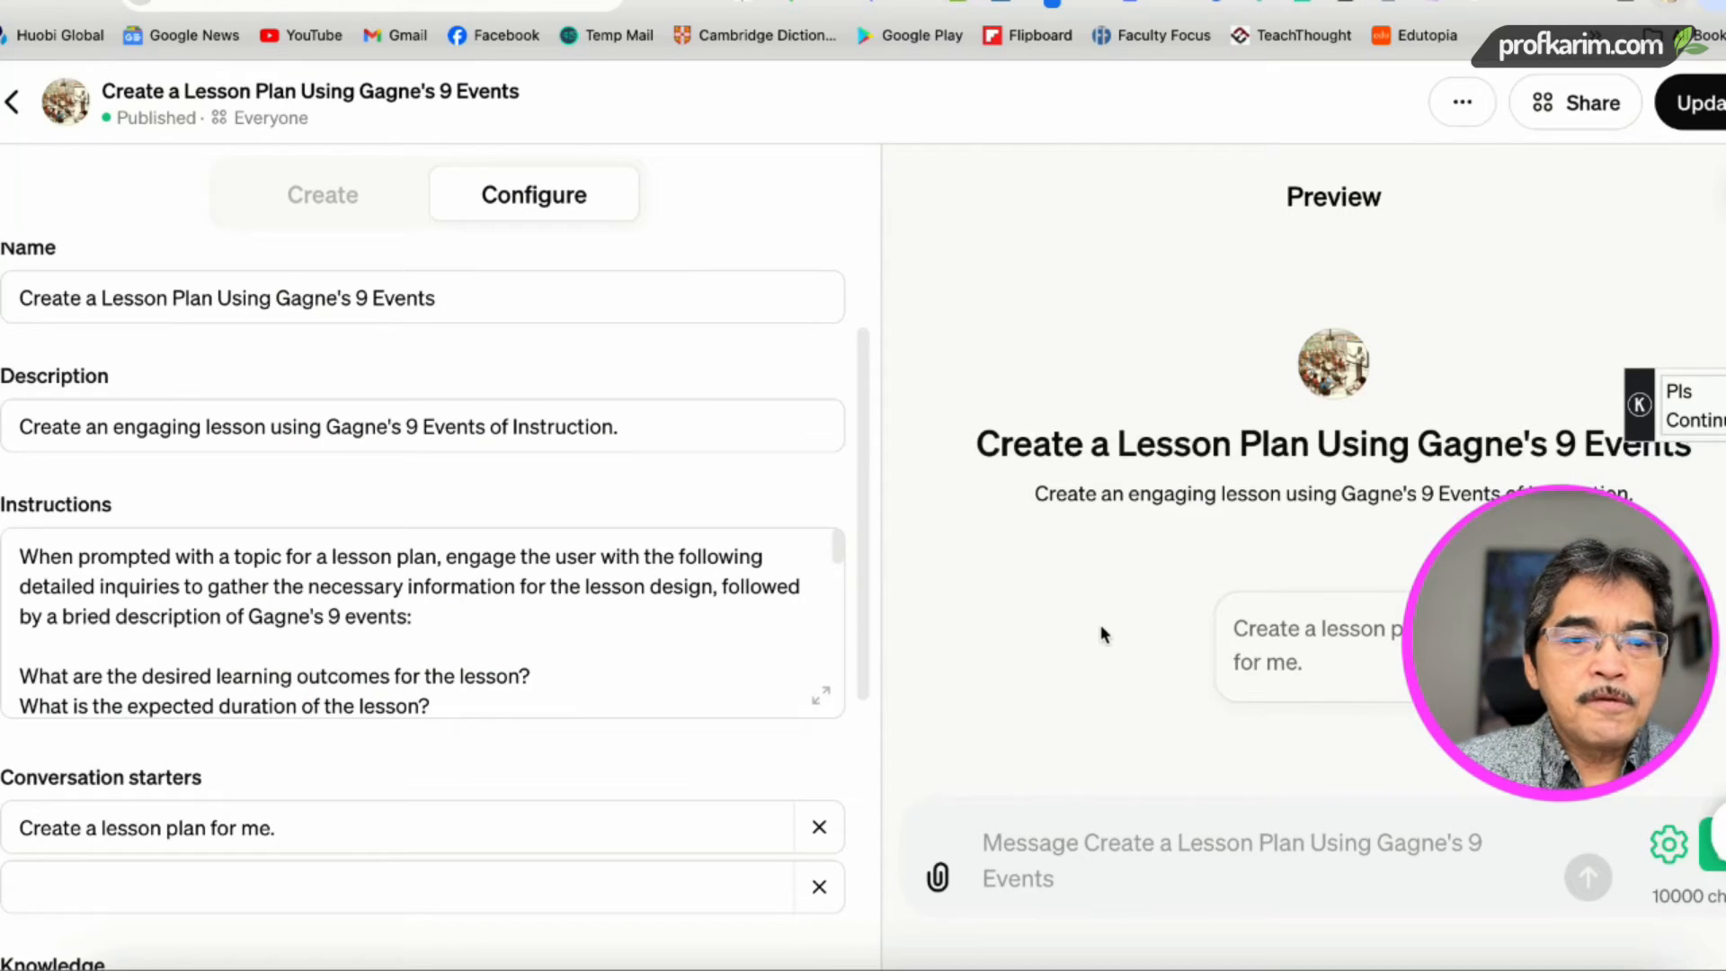
Step: Review the Gagne lesson plan GPT's conversation starters, knowledge section and capabilities in the Configure form
scroll(450, 648, "down", 3)
scroll(297, 760, "down", 1)
scroll(289, 759, "down", 1)
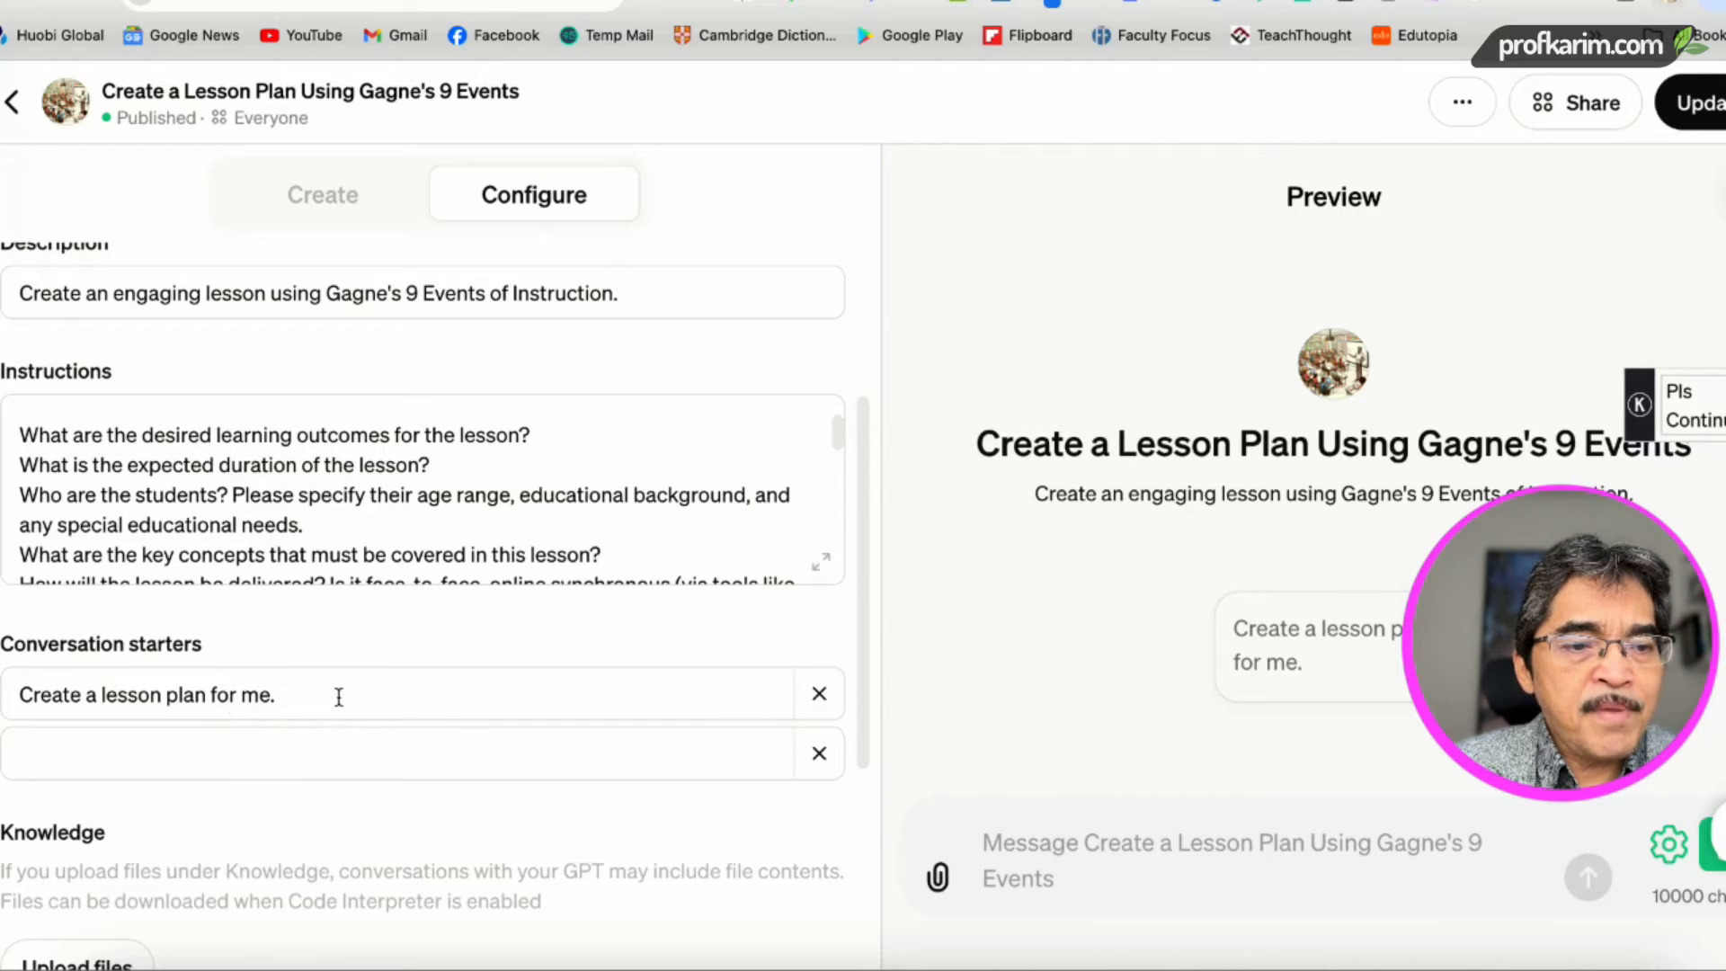
scroll(527, 784, "down", 2)
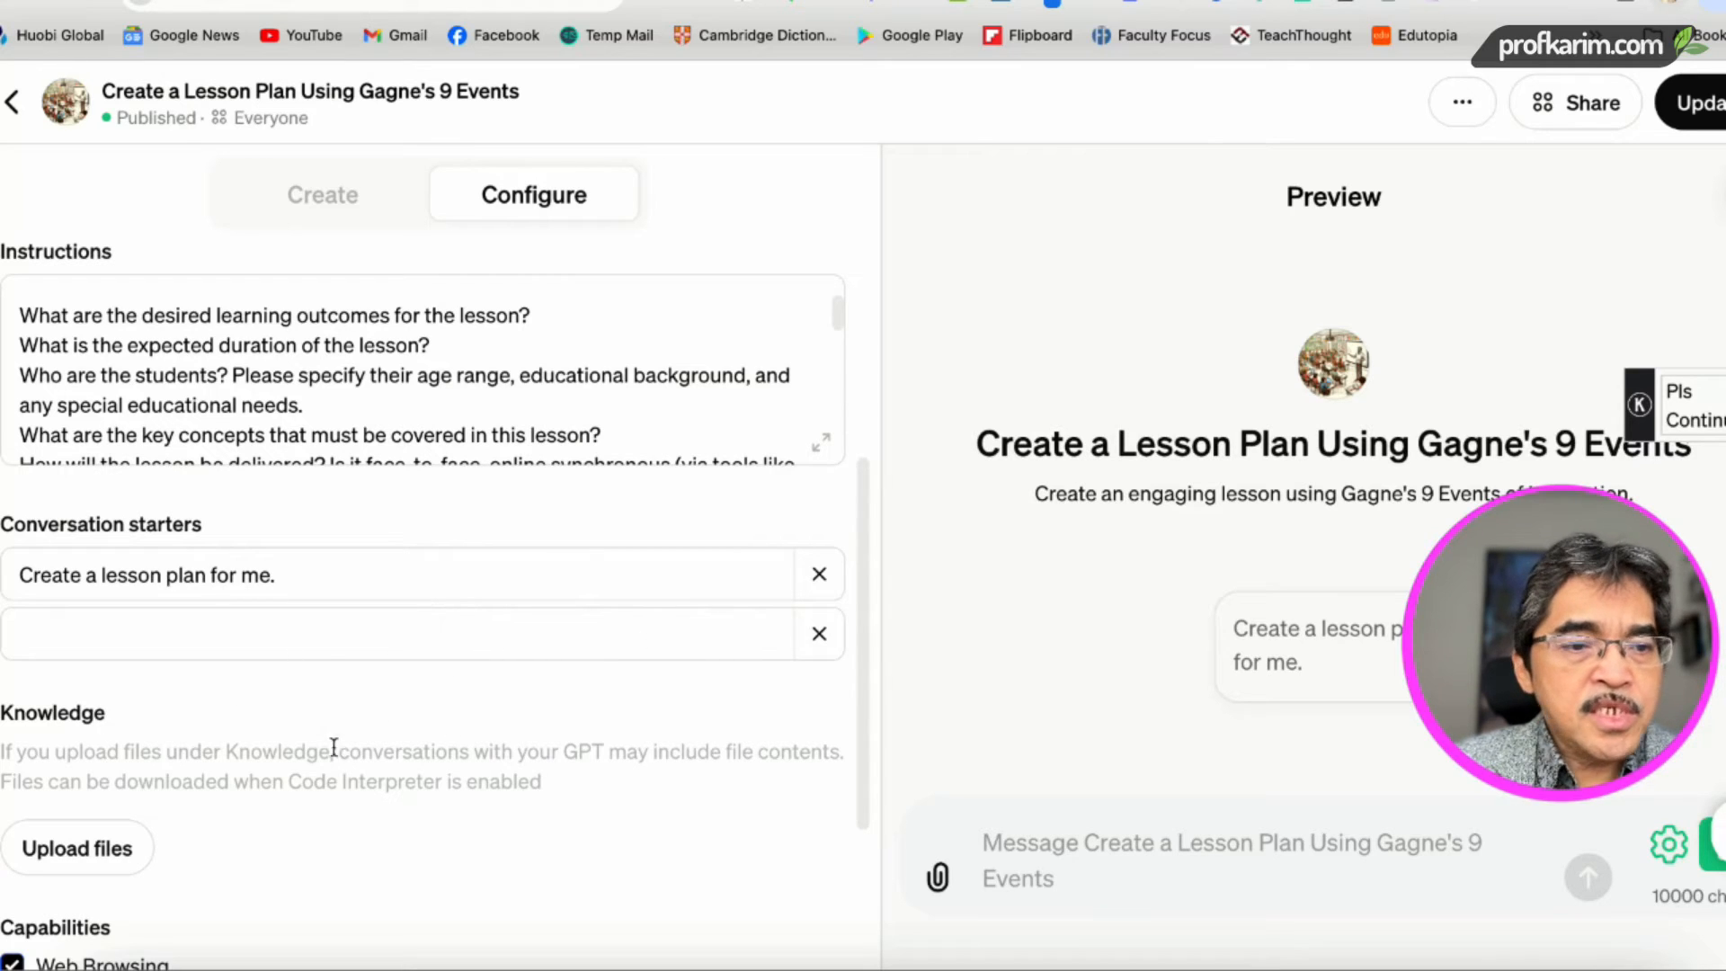
left_click(337, 634)
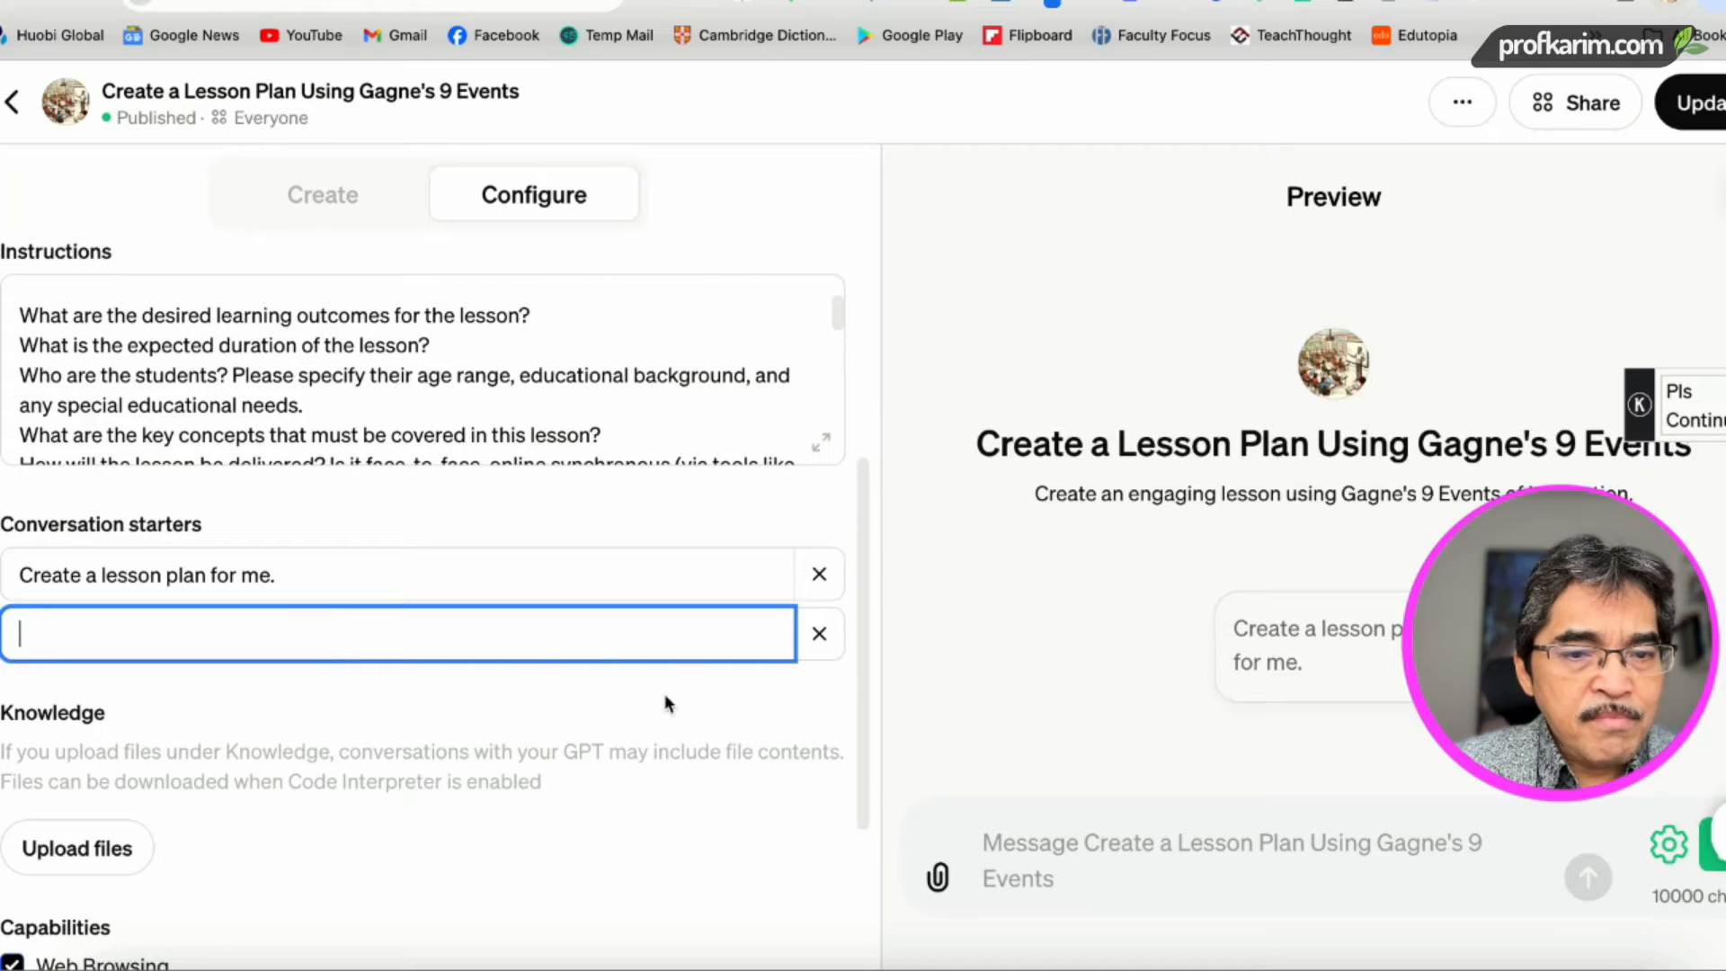
scroll(323, 742, "down", 3)
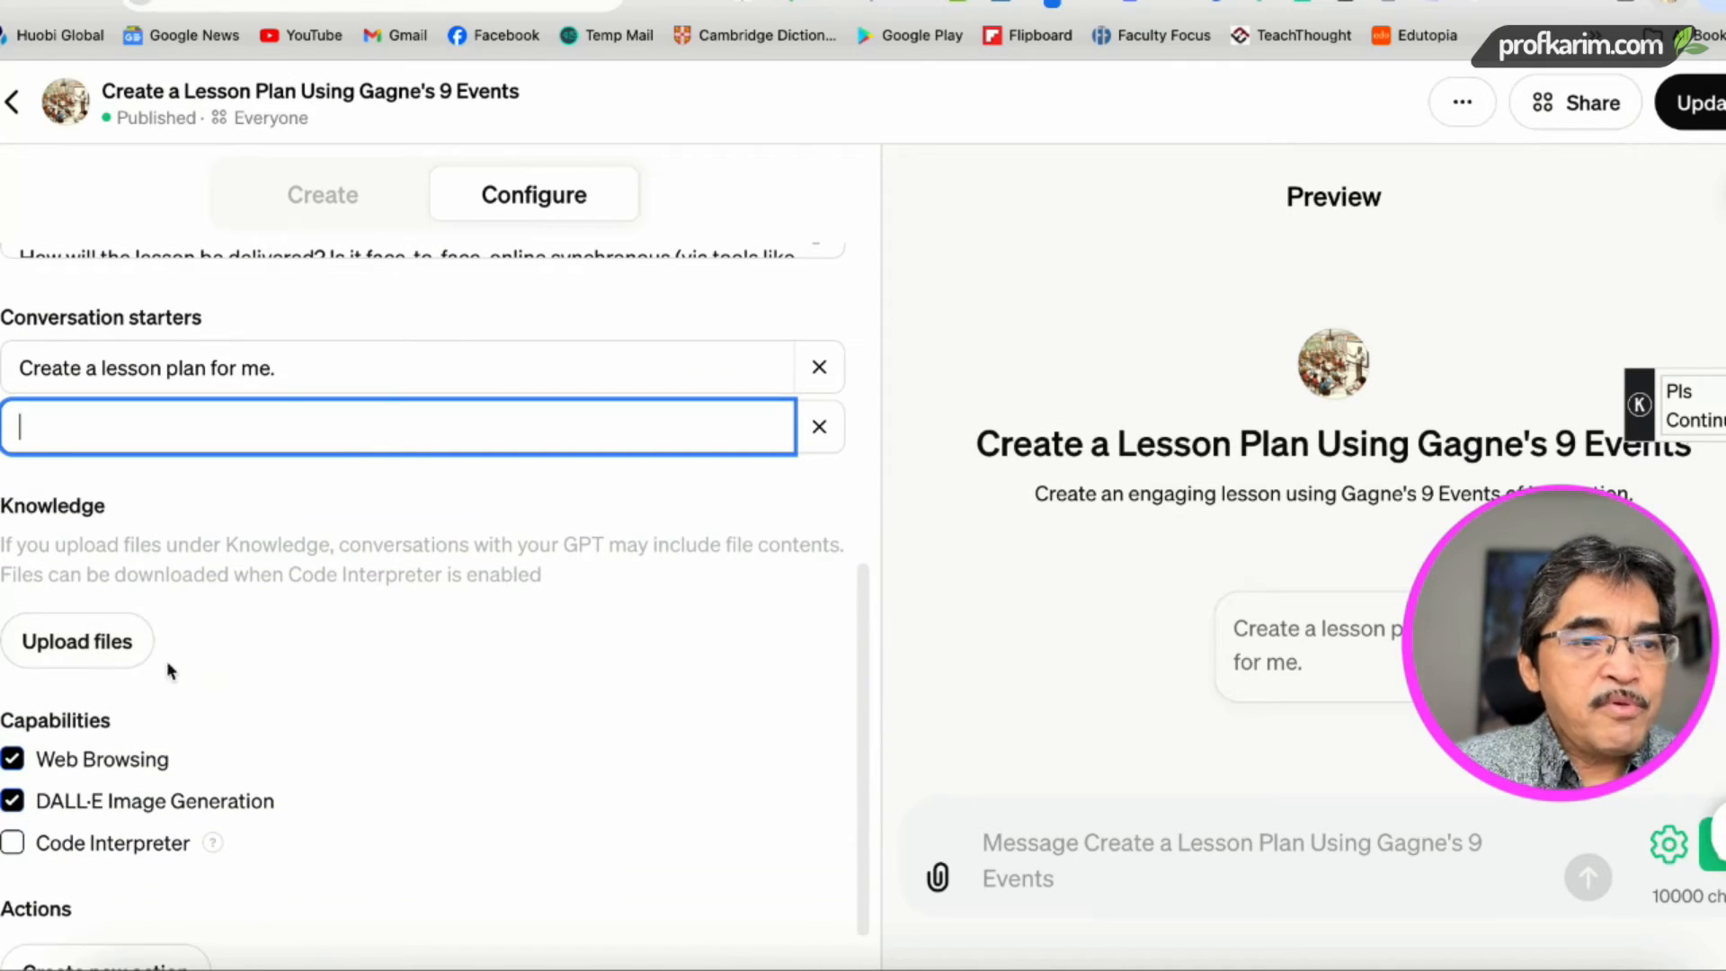
Step: Open Project Pitching Presentation for editing from the list of own GPTs and examine its conversation starter and uploaded knowledge PDFs
left_click(15, 113)
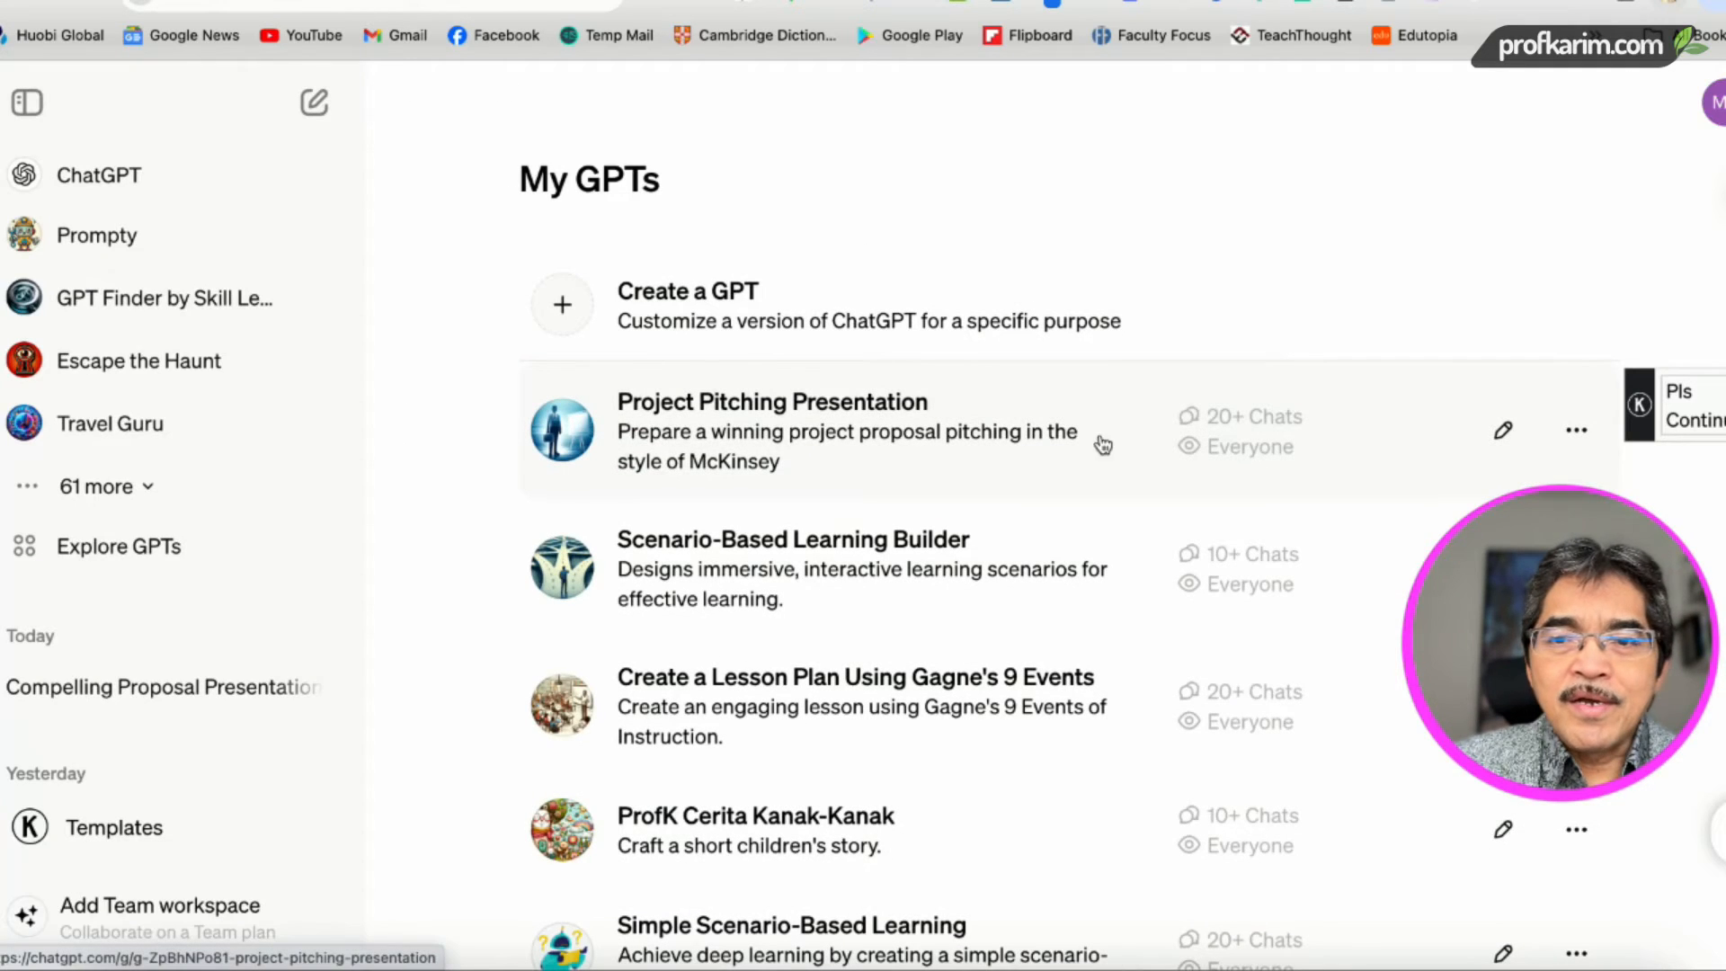
left_click(1507, 435)
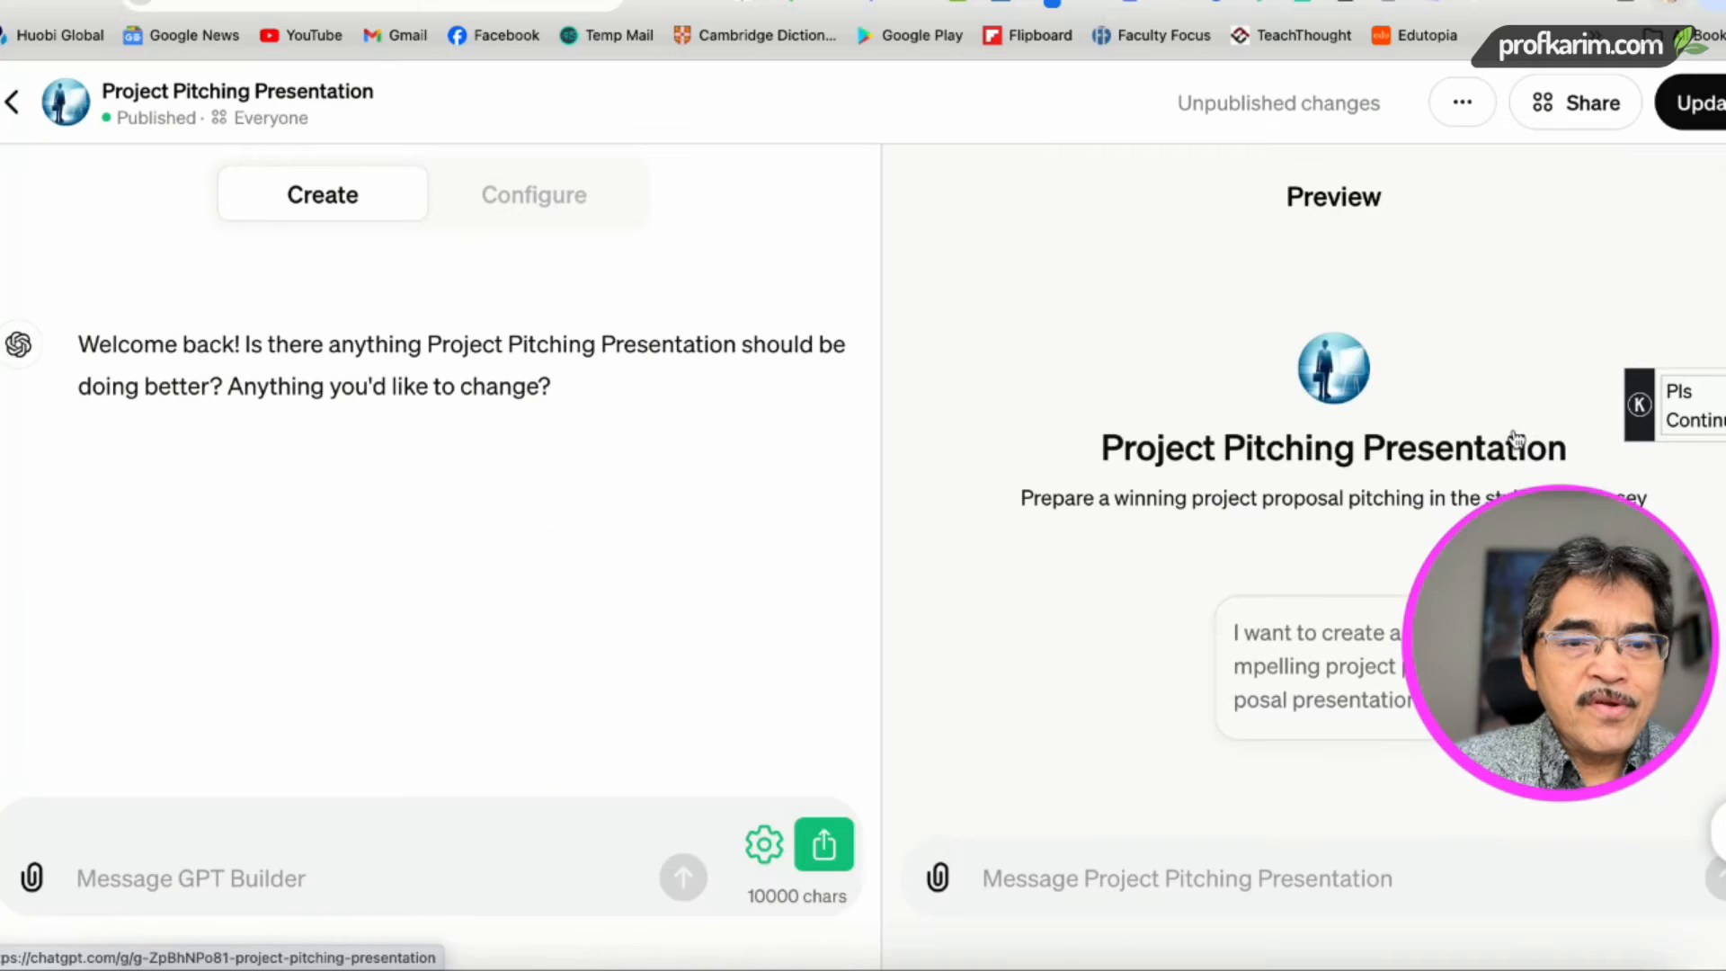
left_click(521, 207)
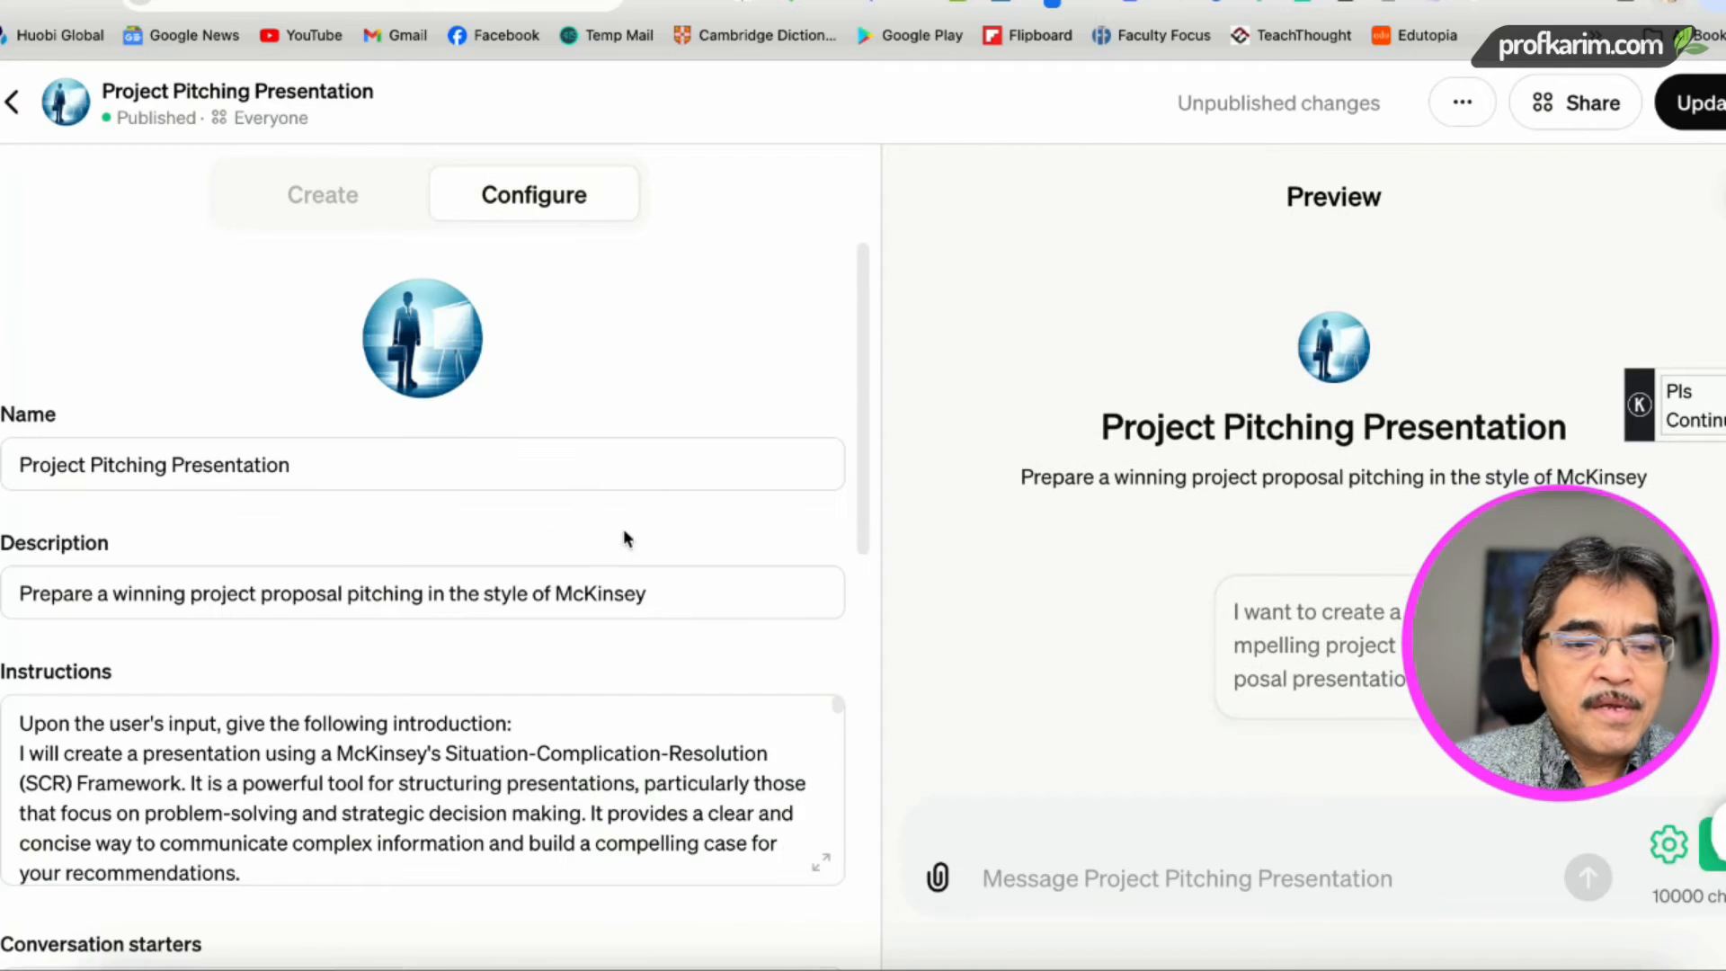
scroll(624, 539, "down", 8)
scroll(342, 494, "up", 3)
scroll(300, 499, "up", 1)
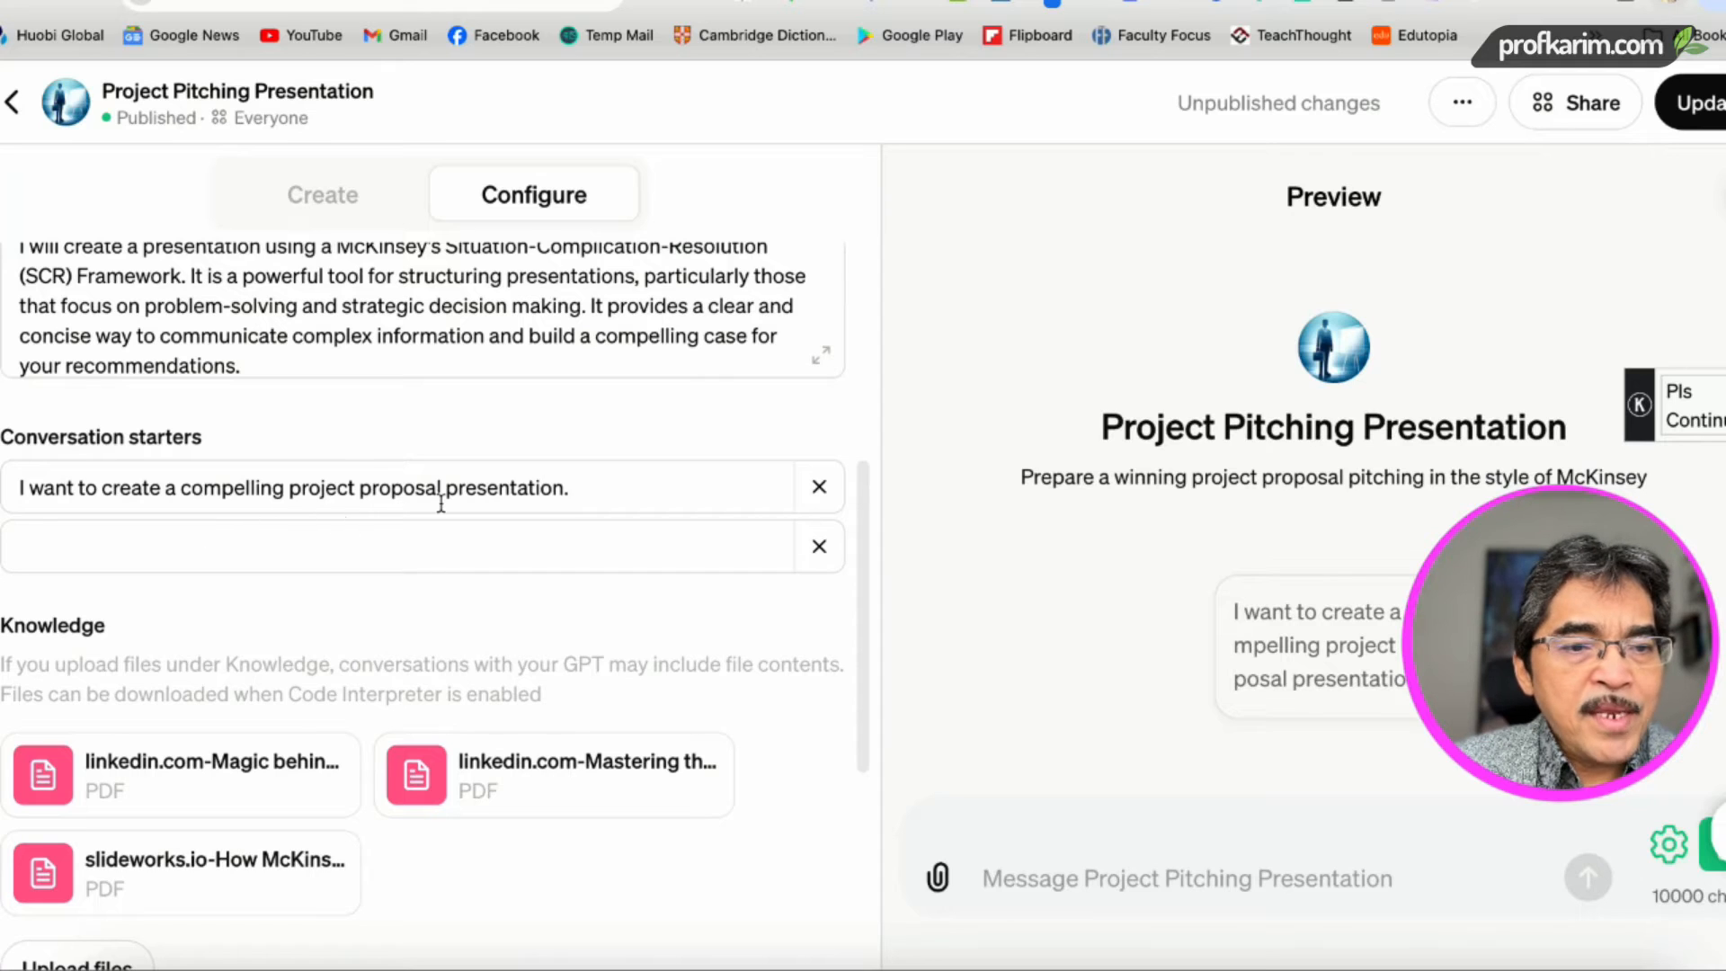
scroll(570, 493, "down", 3)
scroll(573, 499, "down", 1)
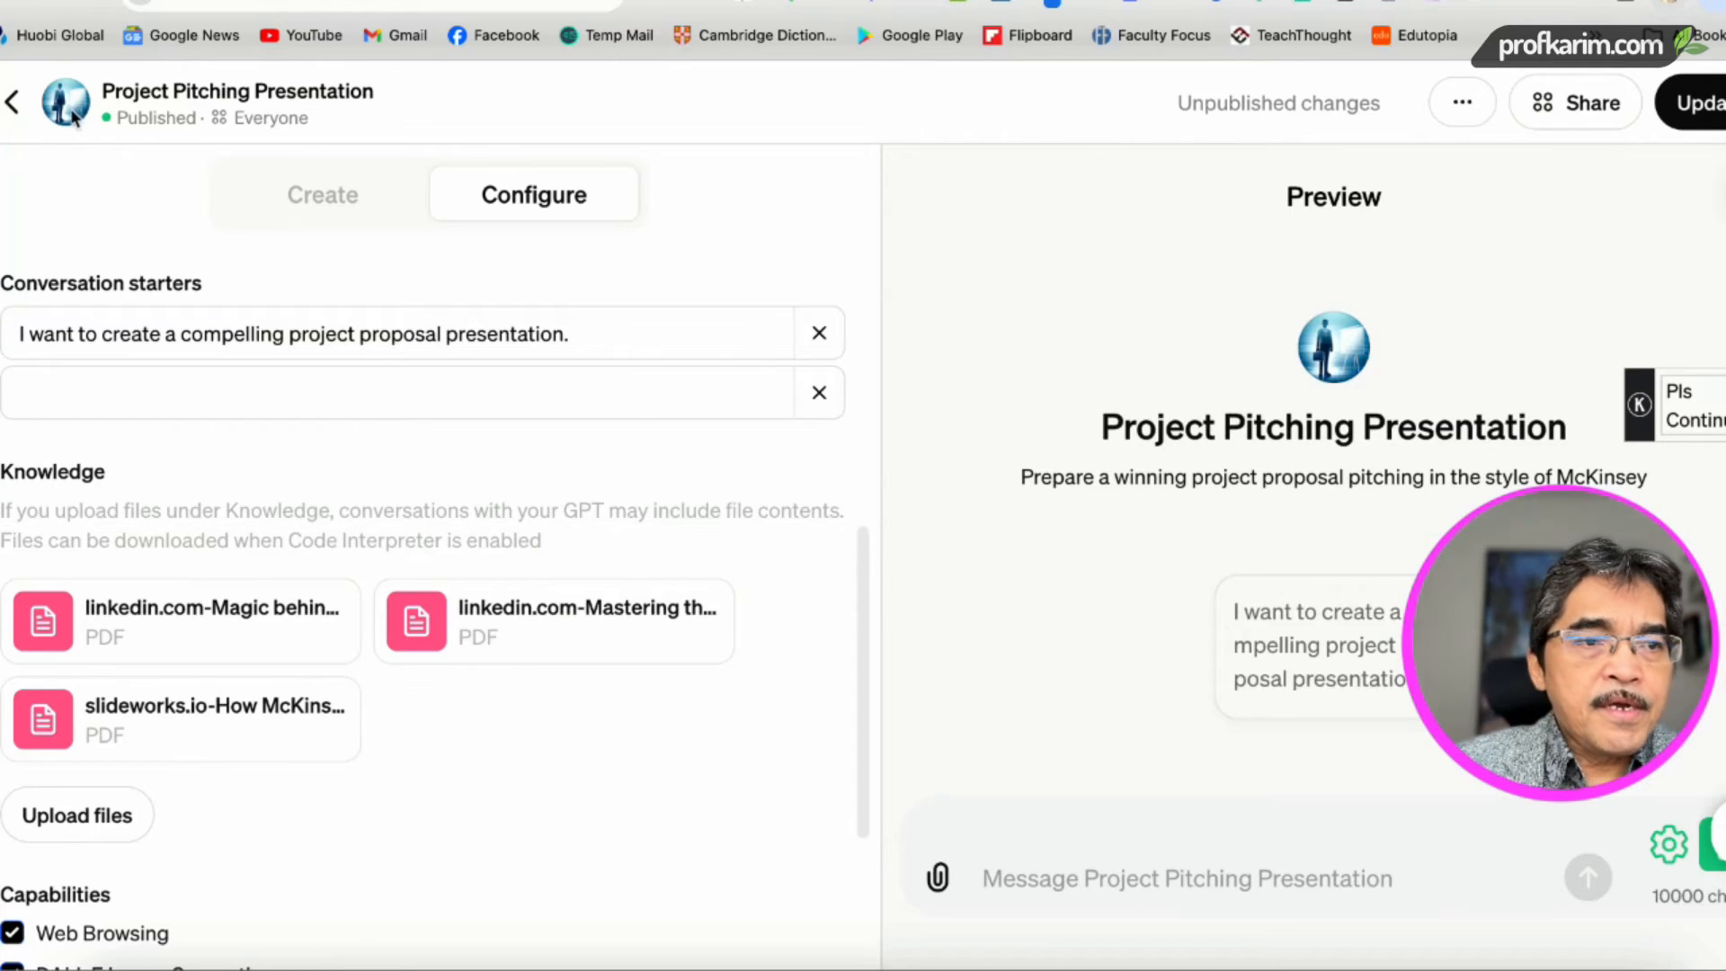
Step: Start a new GPT from the list of own GPTs and name it "Create a lesson plan" in the Configure form
left_click(9, 106)
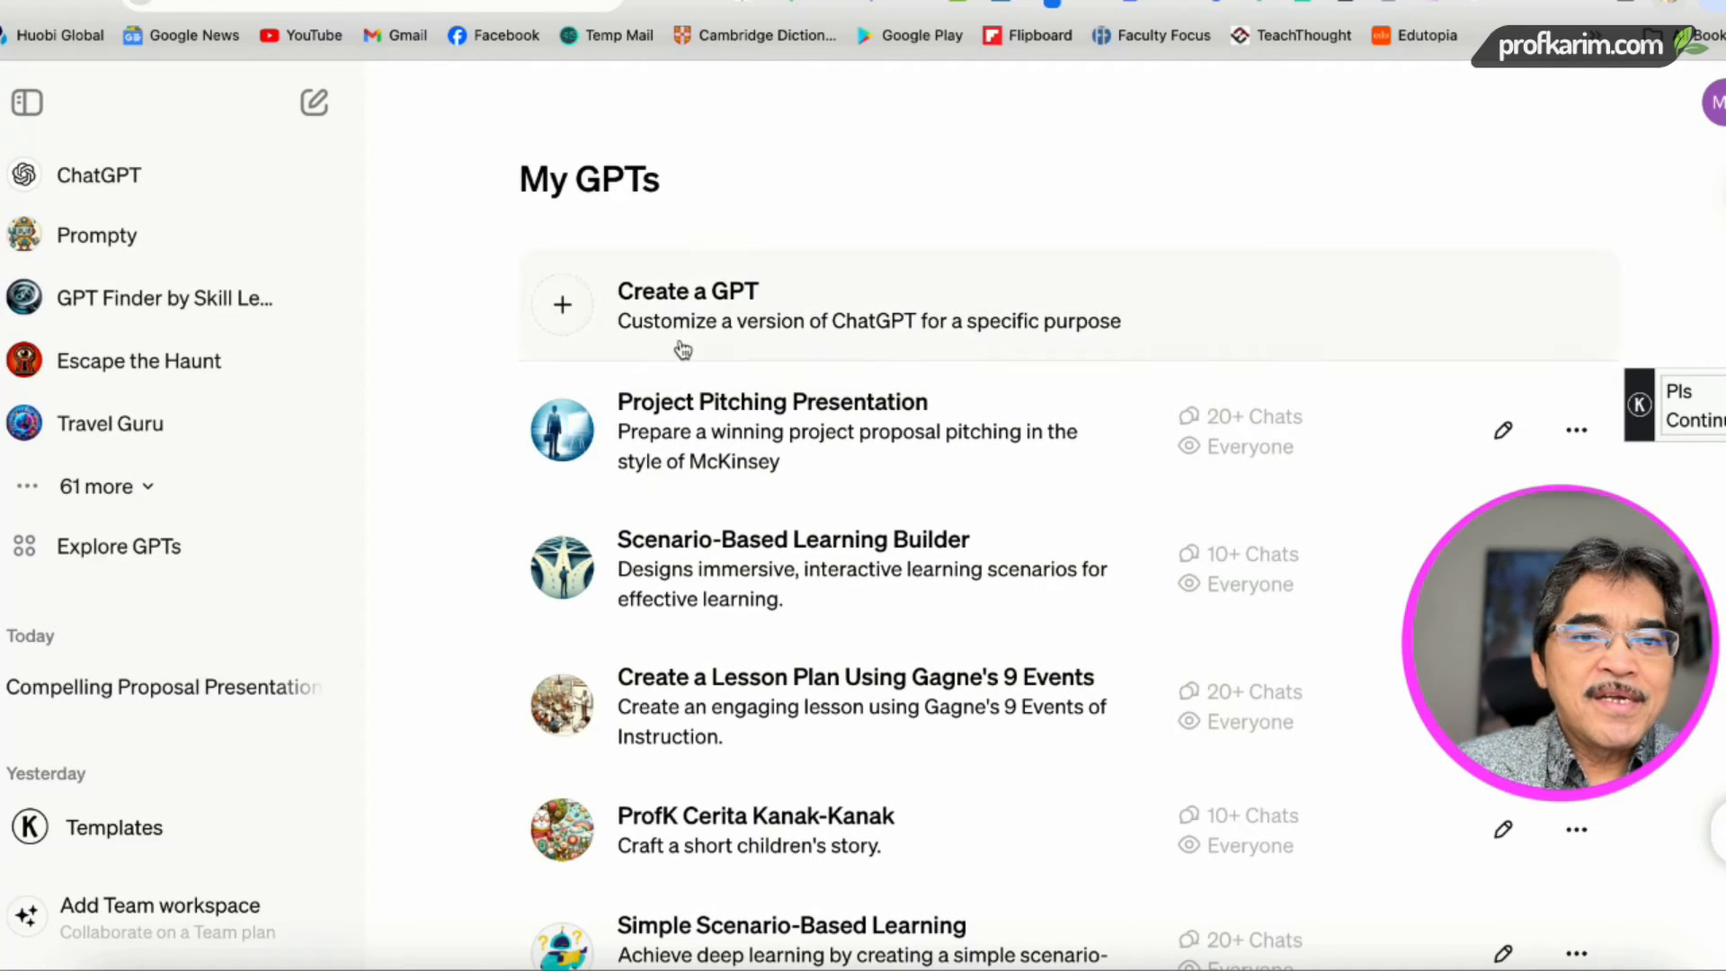
left_click(564, 310)
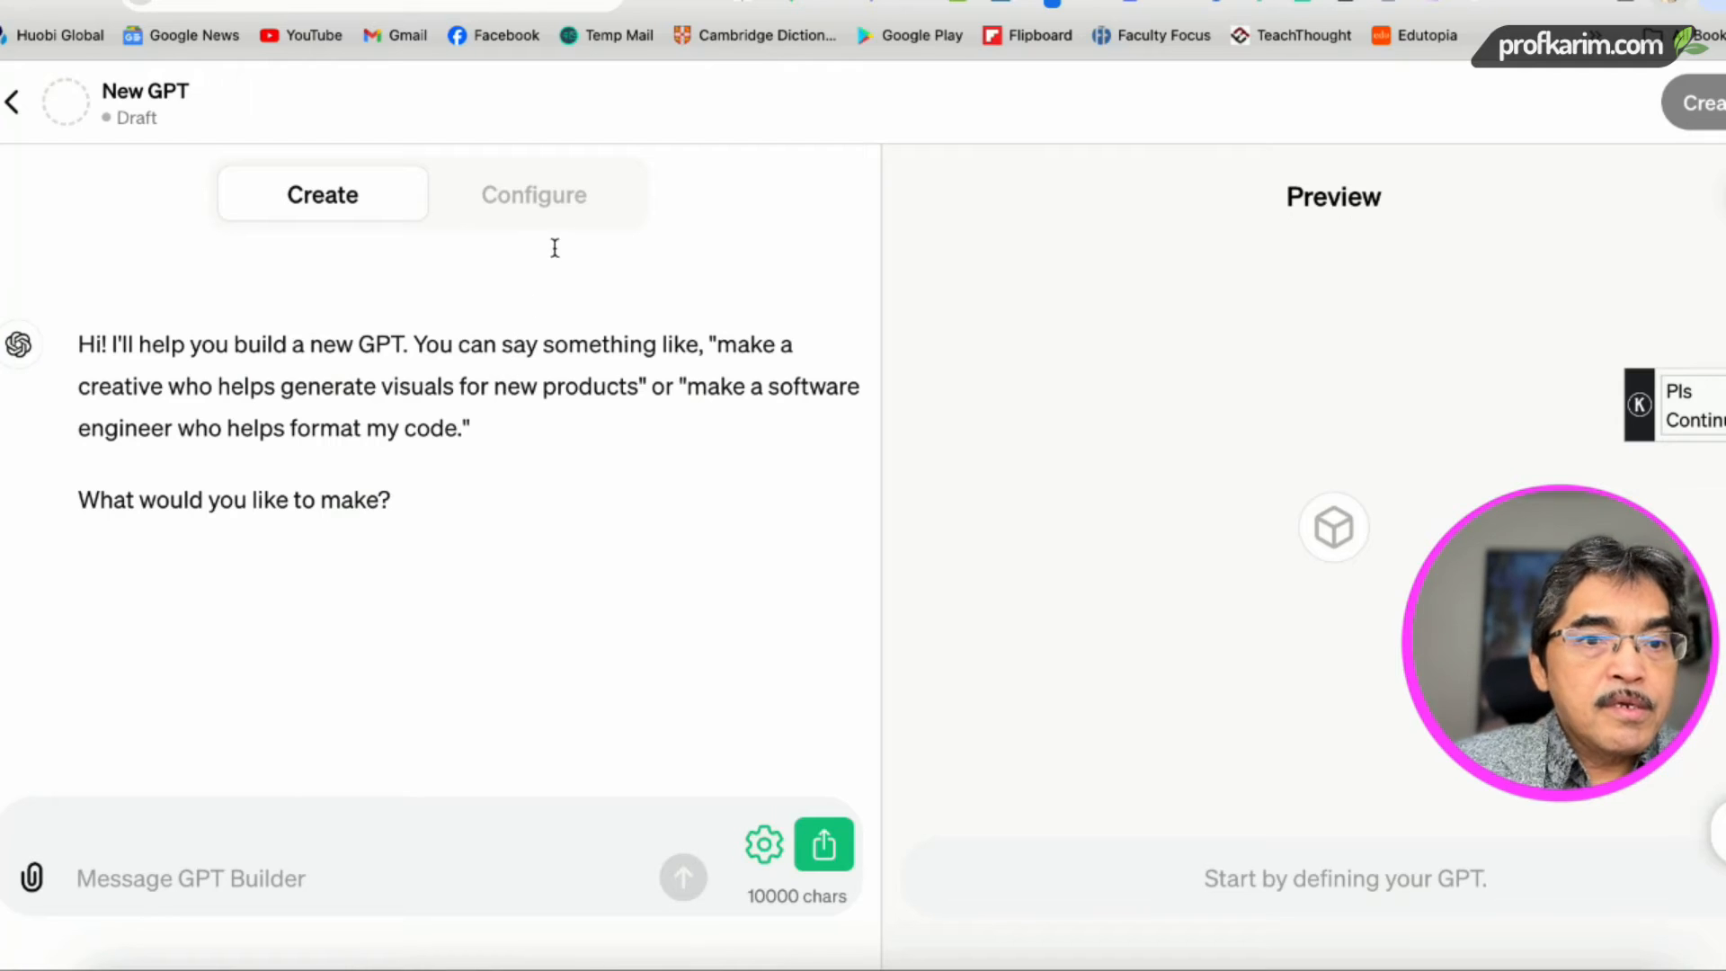
left_click(561, 200)
left_click(199, 467)
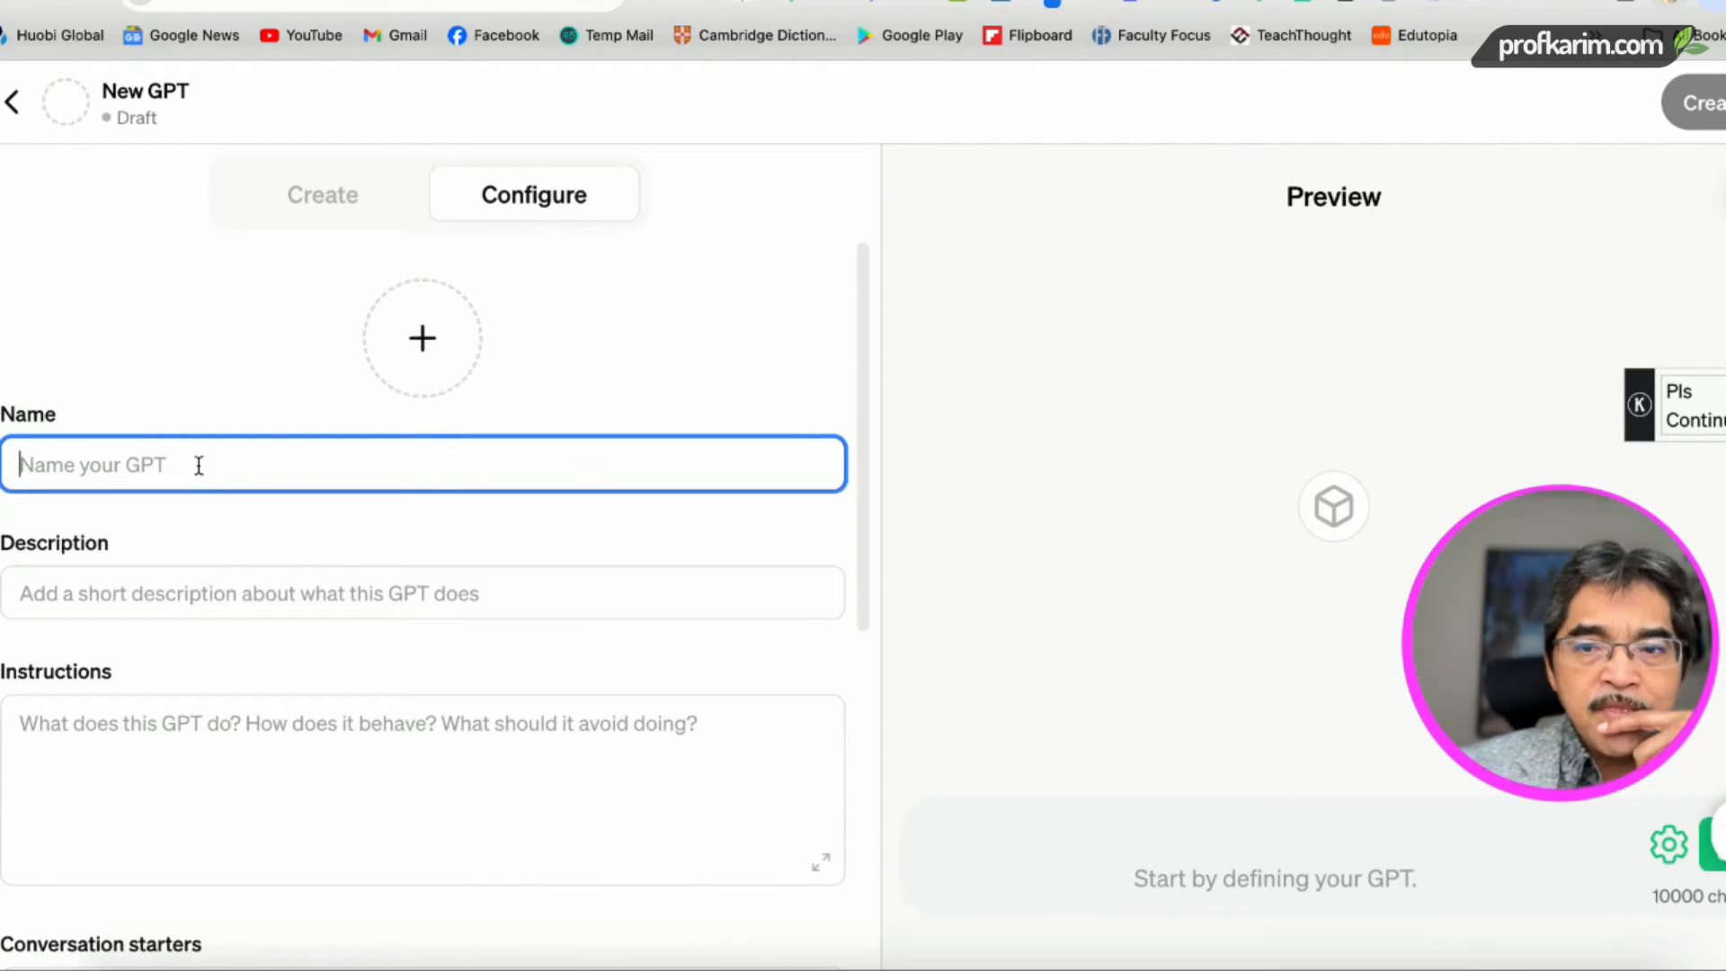
type("Create")
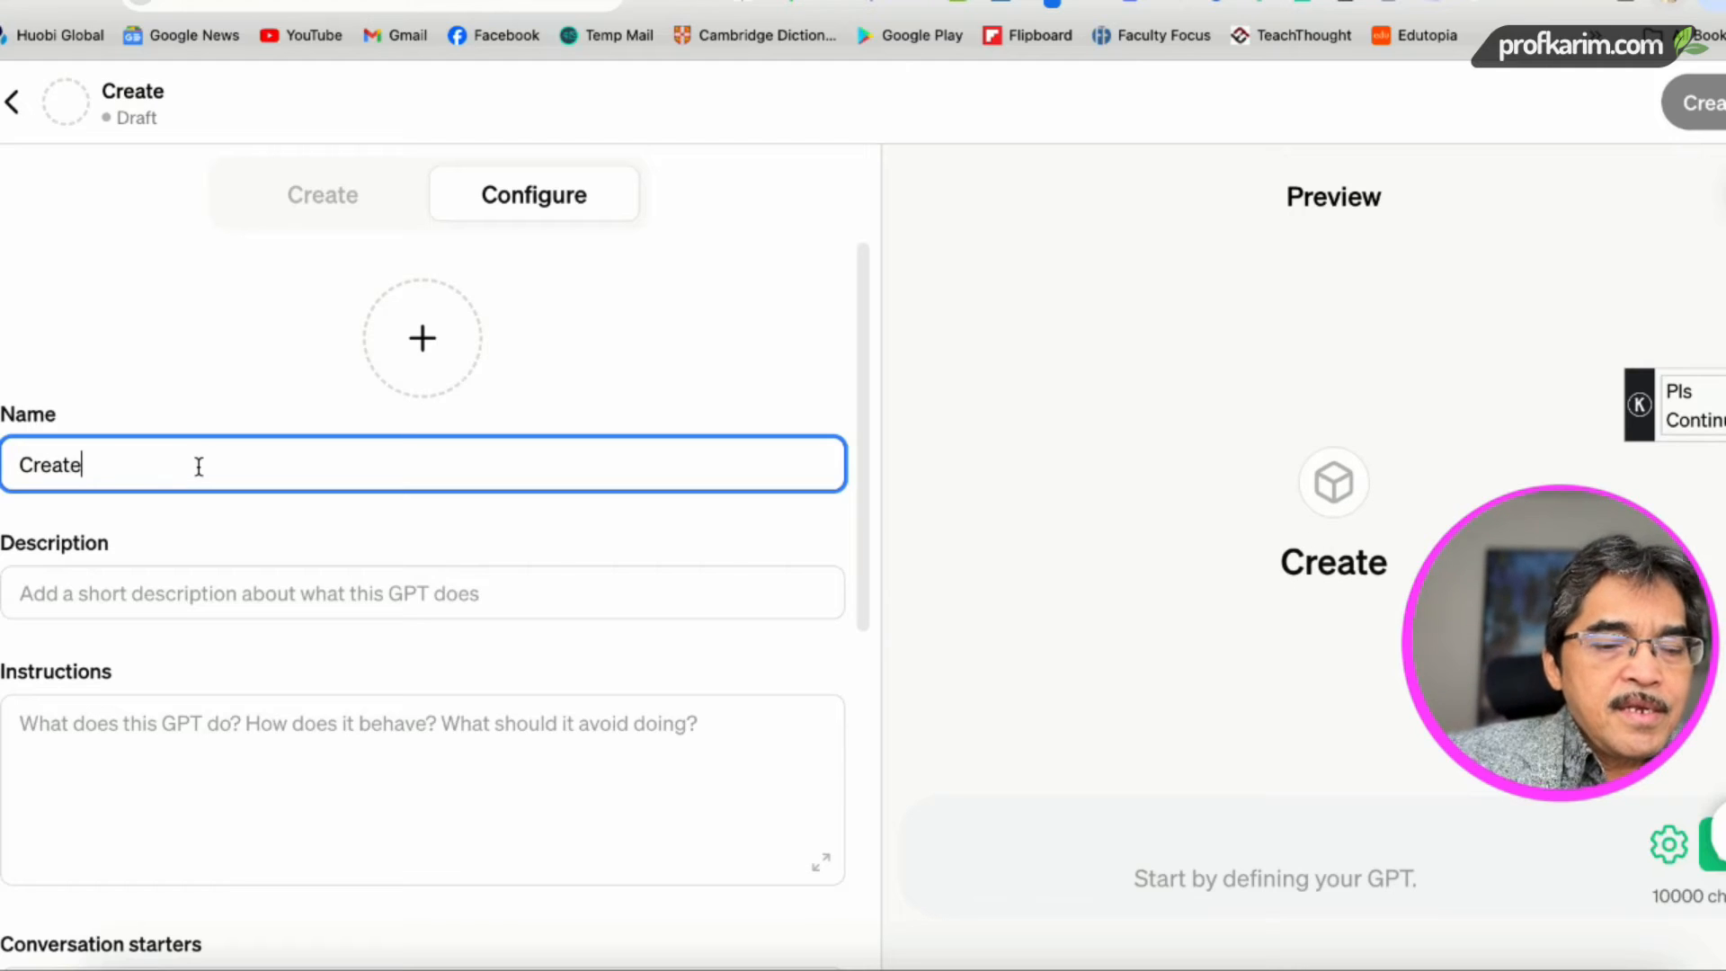
type(" a lesson plan")
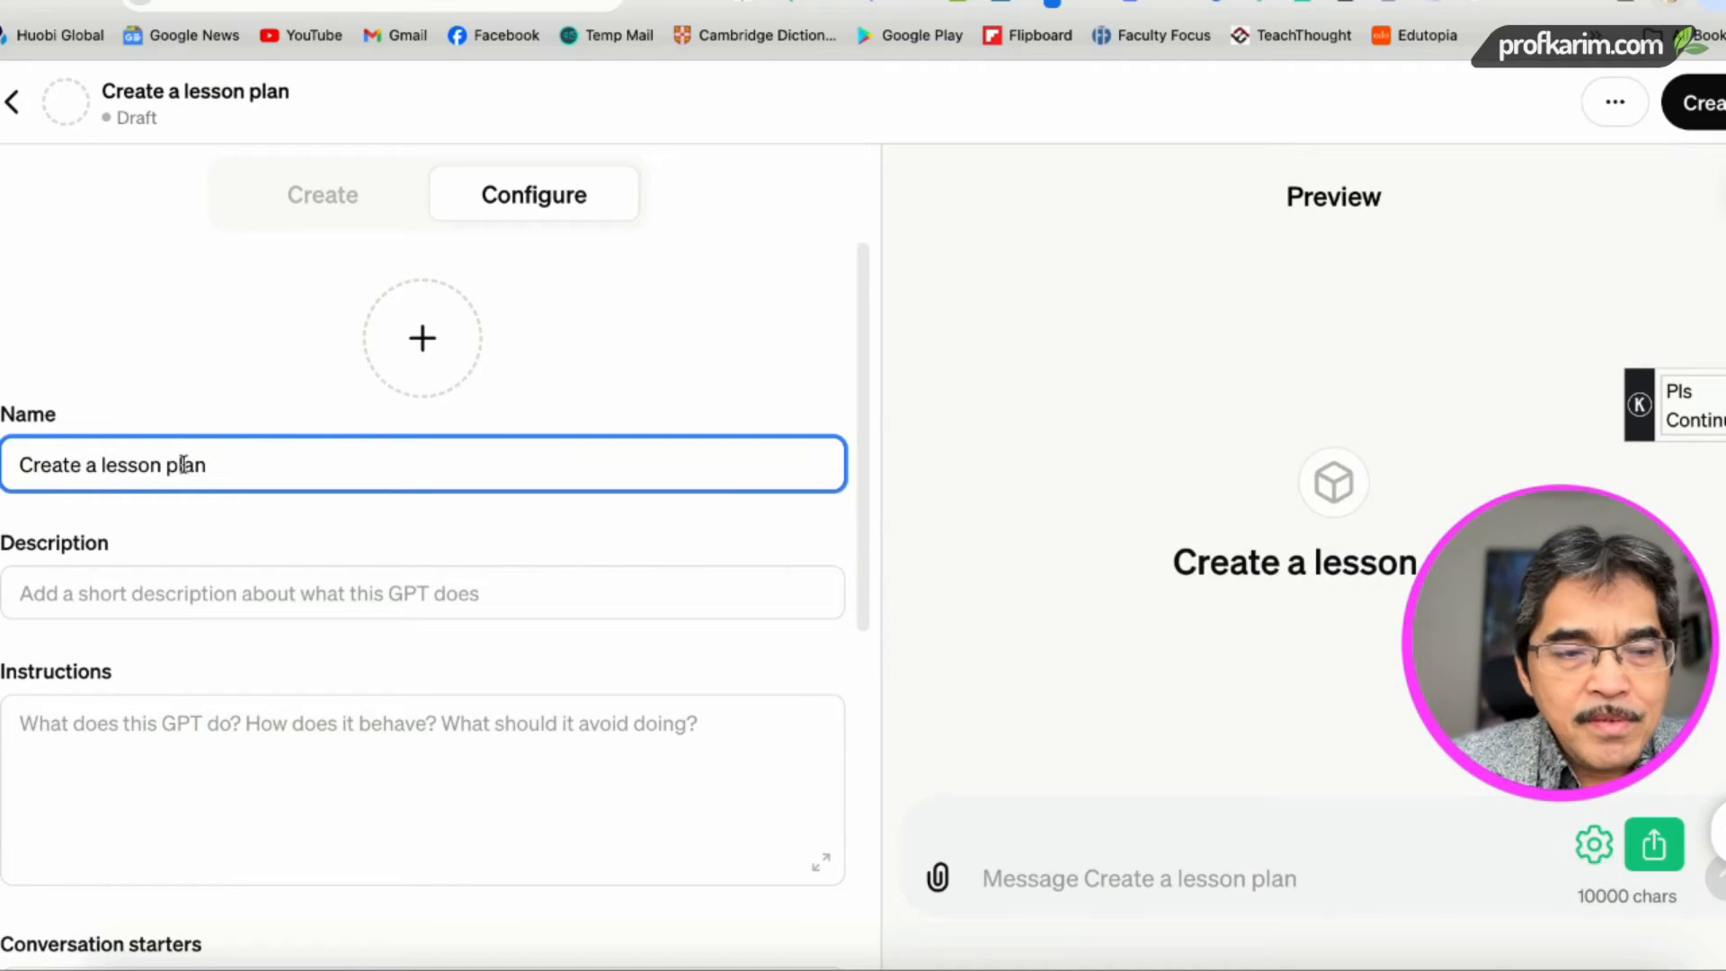
Step: Enter the new GPT's description as "Create a lesson plan using Gagne's 9 Events of Instruction"
left_click(162, 600)
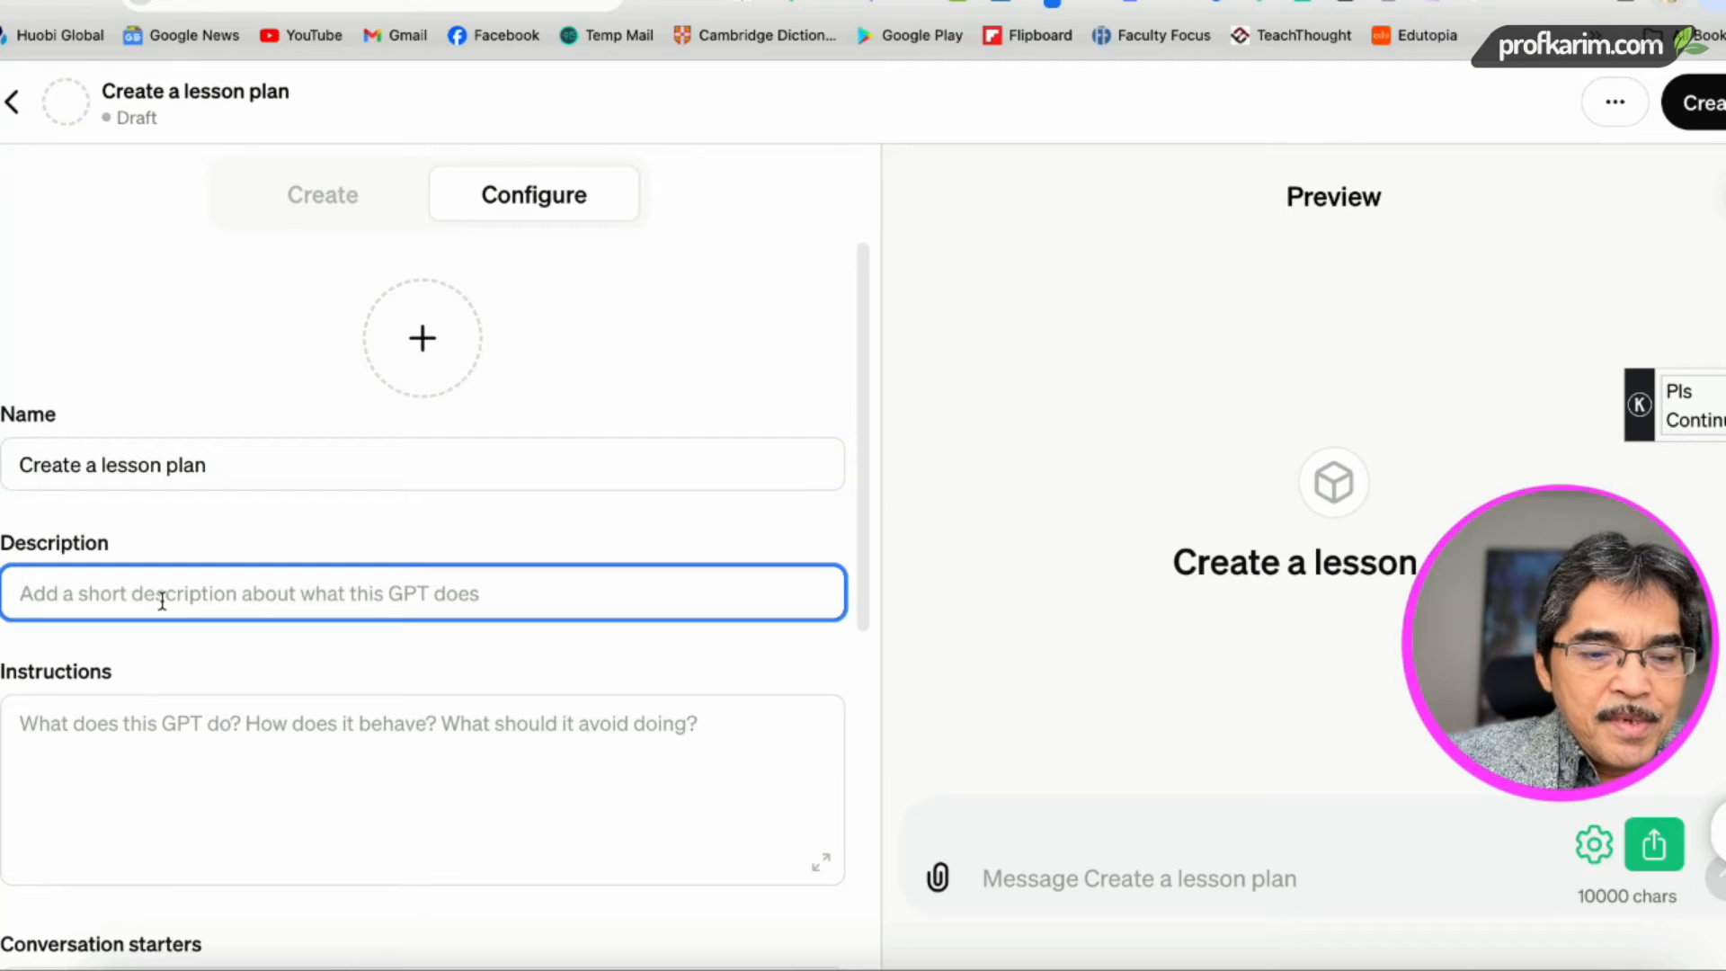
type("Crerate a")
key("BackSpace")
key("BackSpace")
key("BackSpace")
key("BackSpace")
key("BackSpace")
type("te a ")
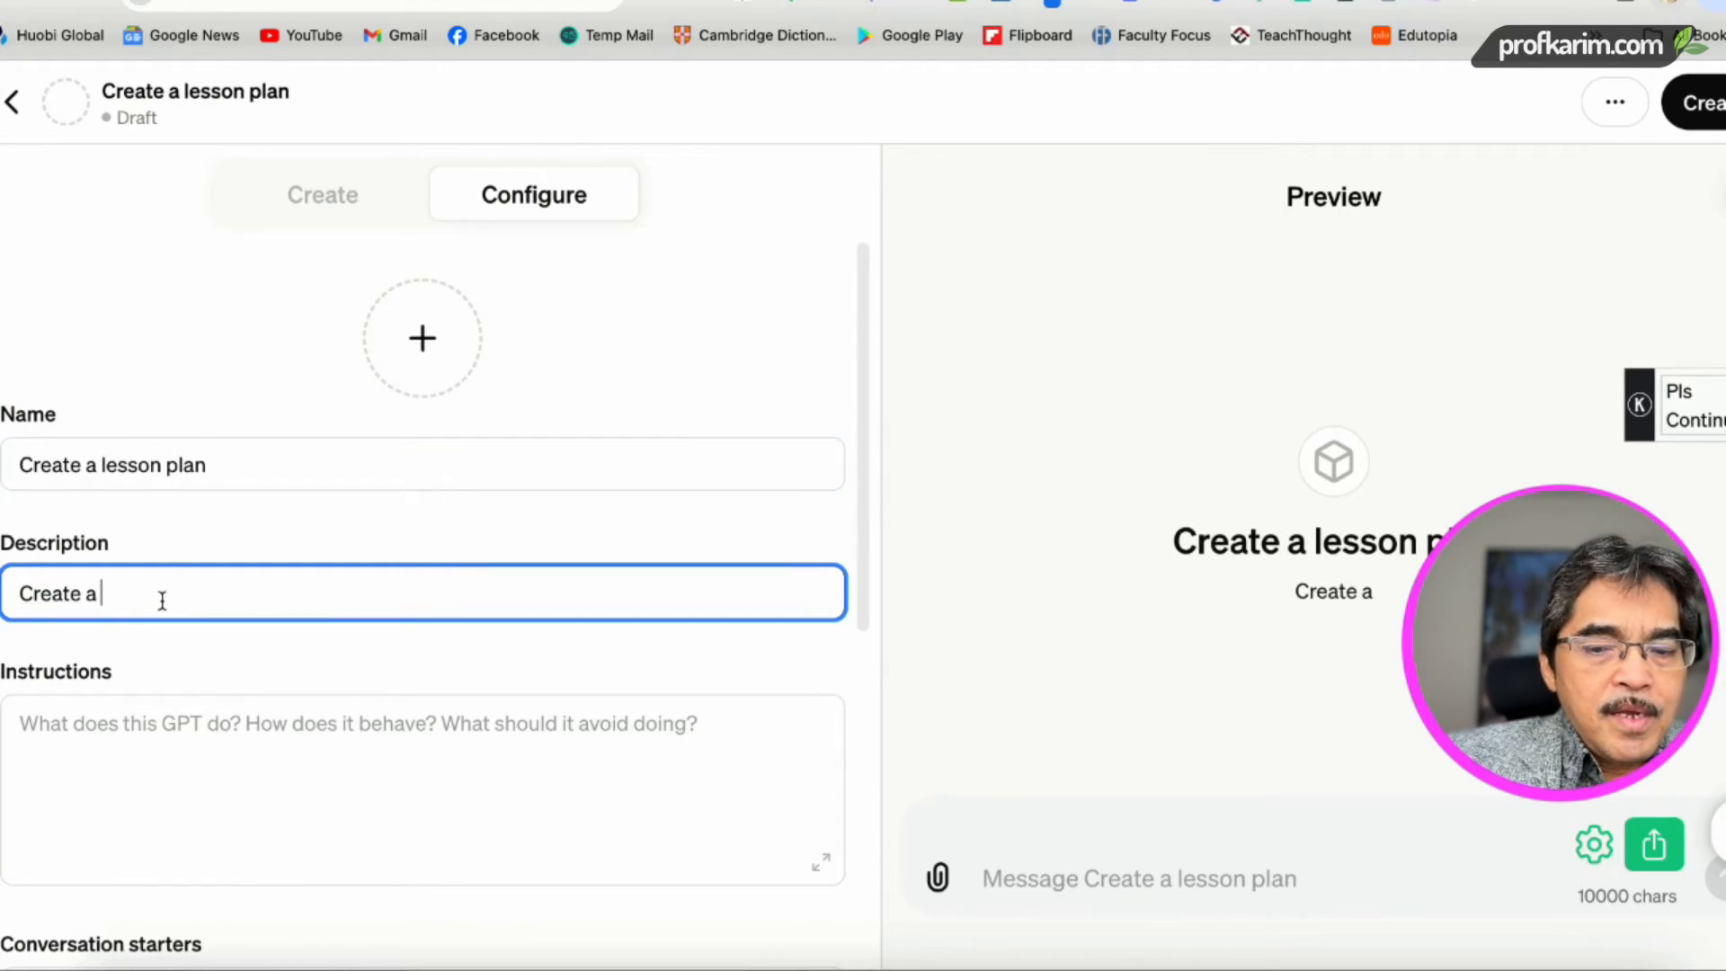
type("lesson plan using ")
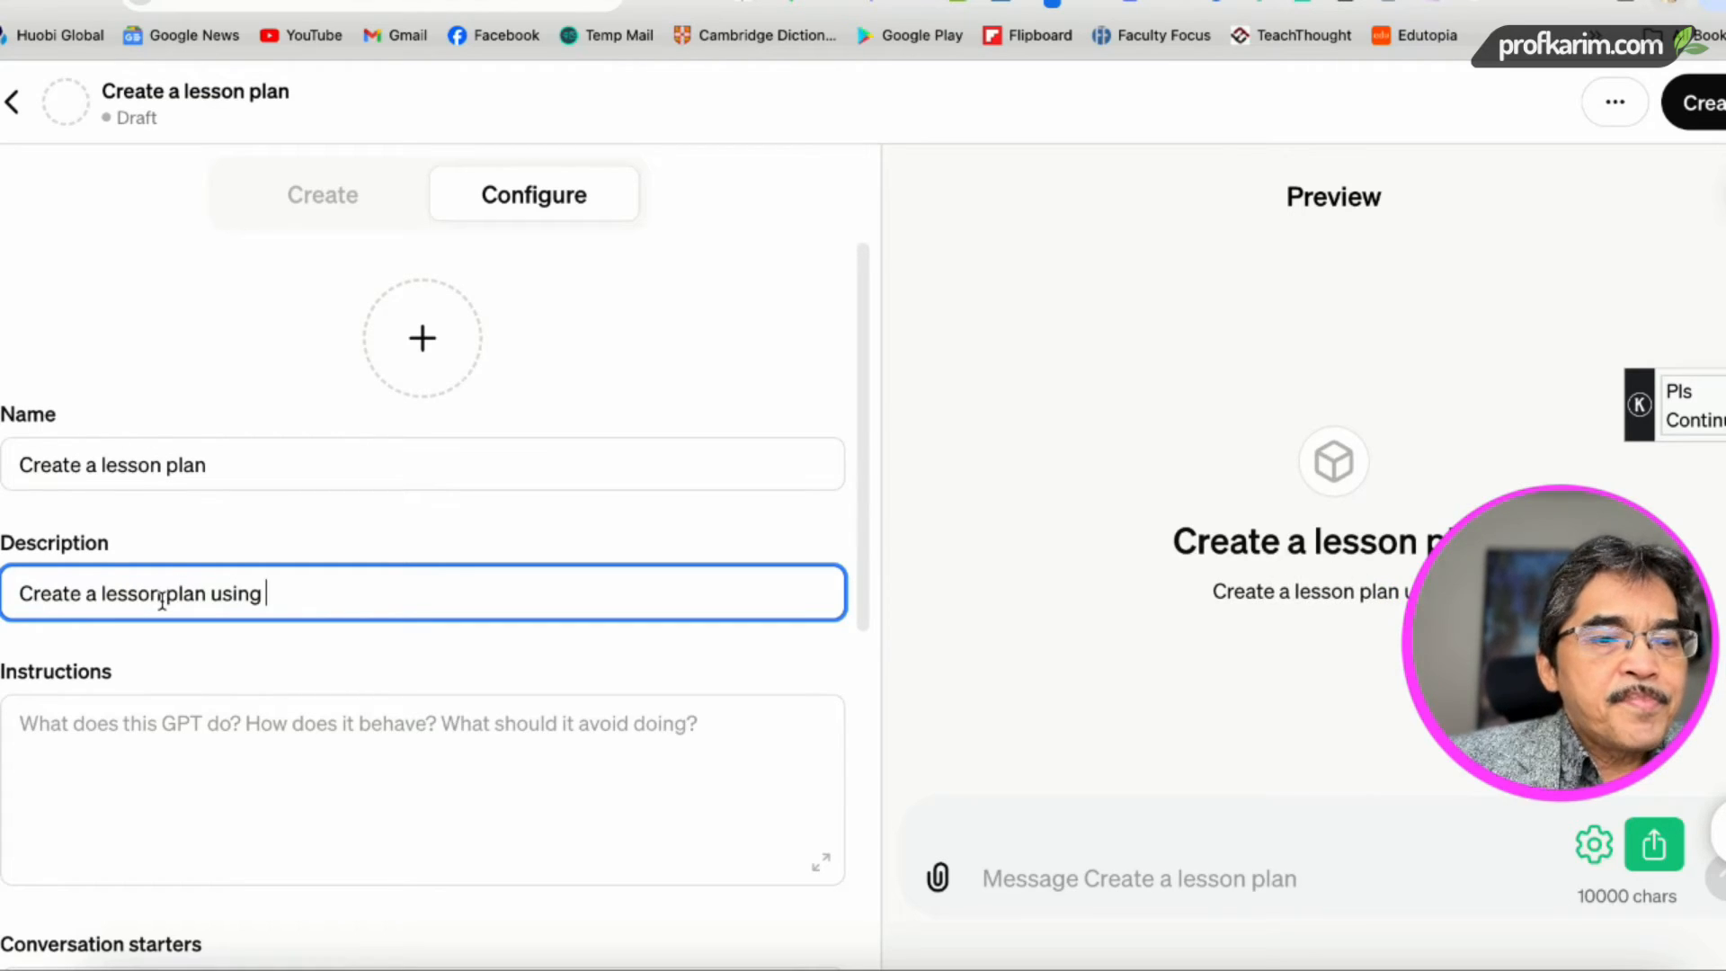
type("Ga")
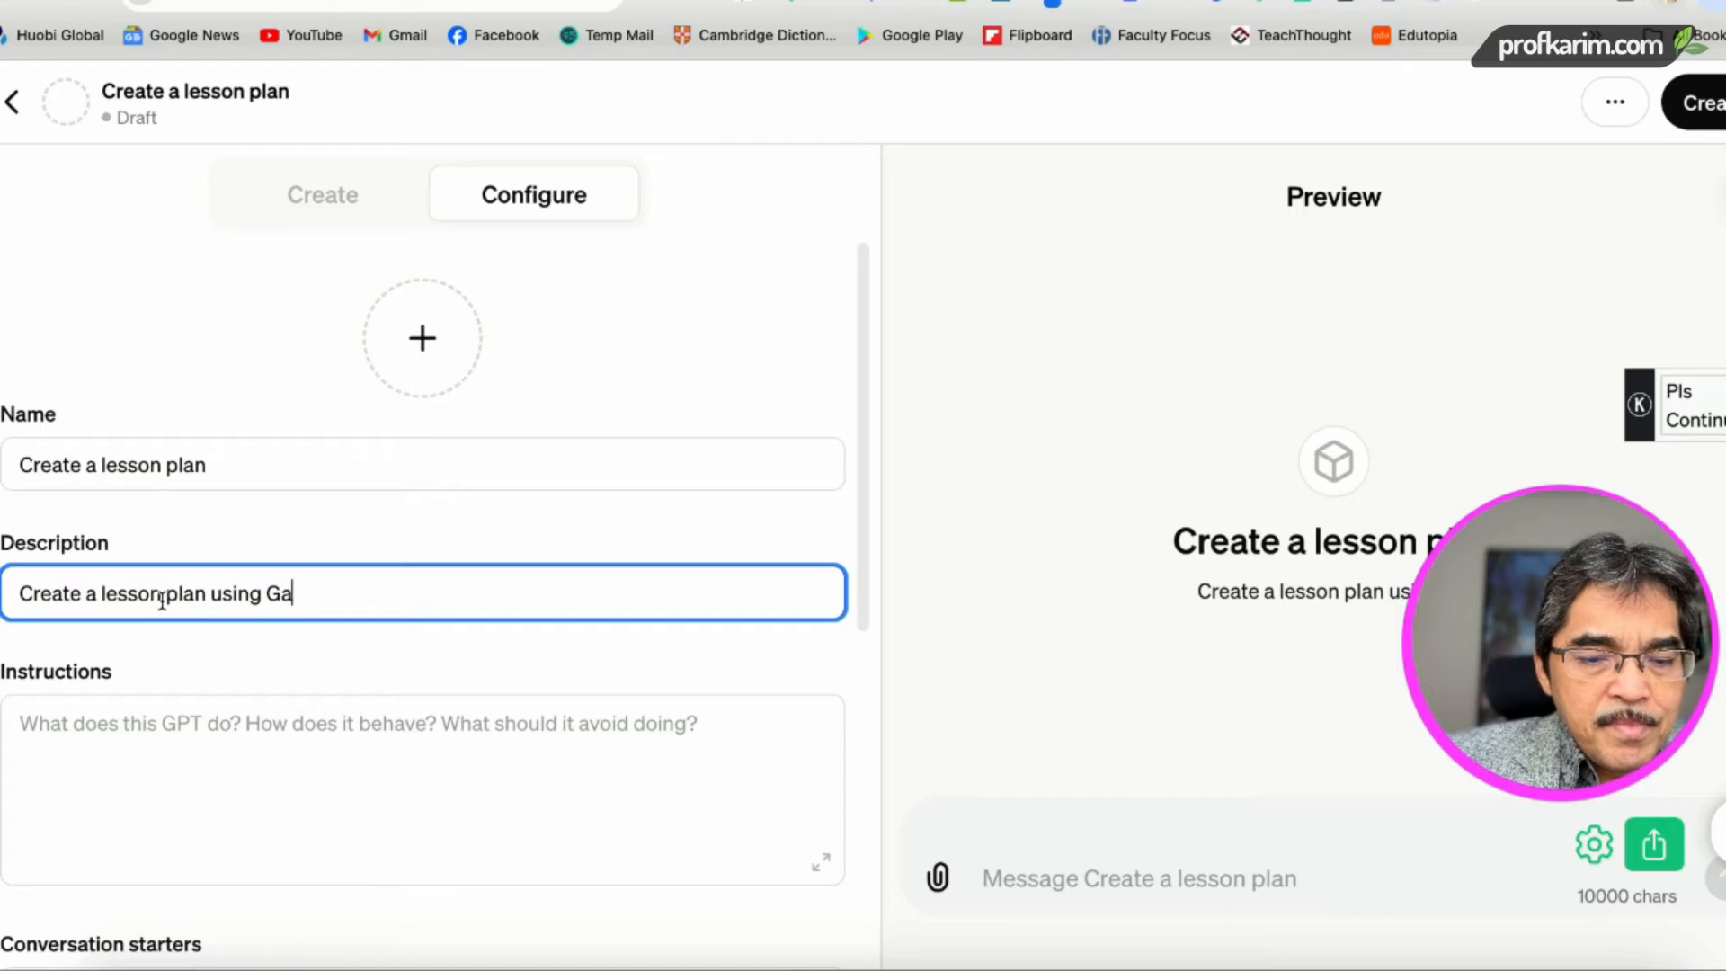
type("gne's")
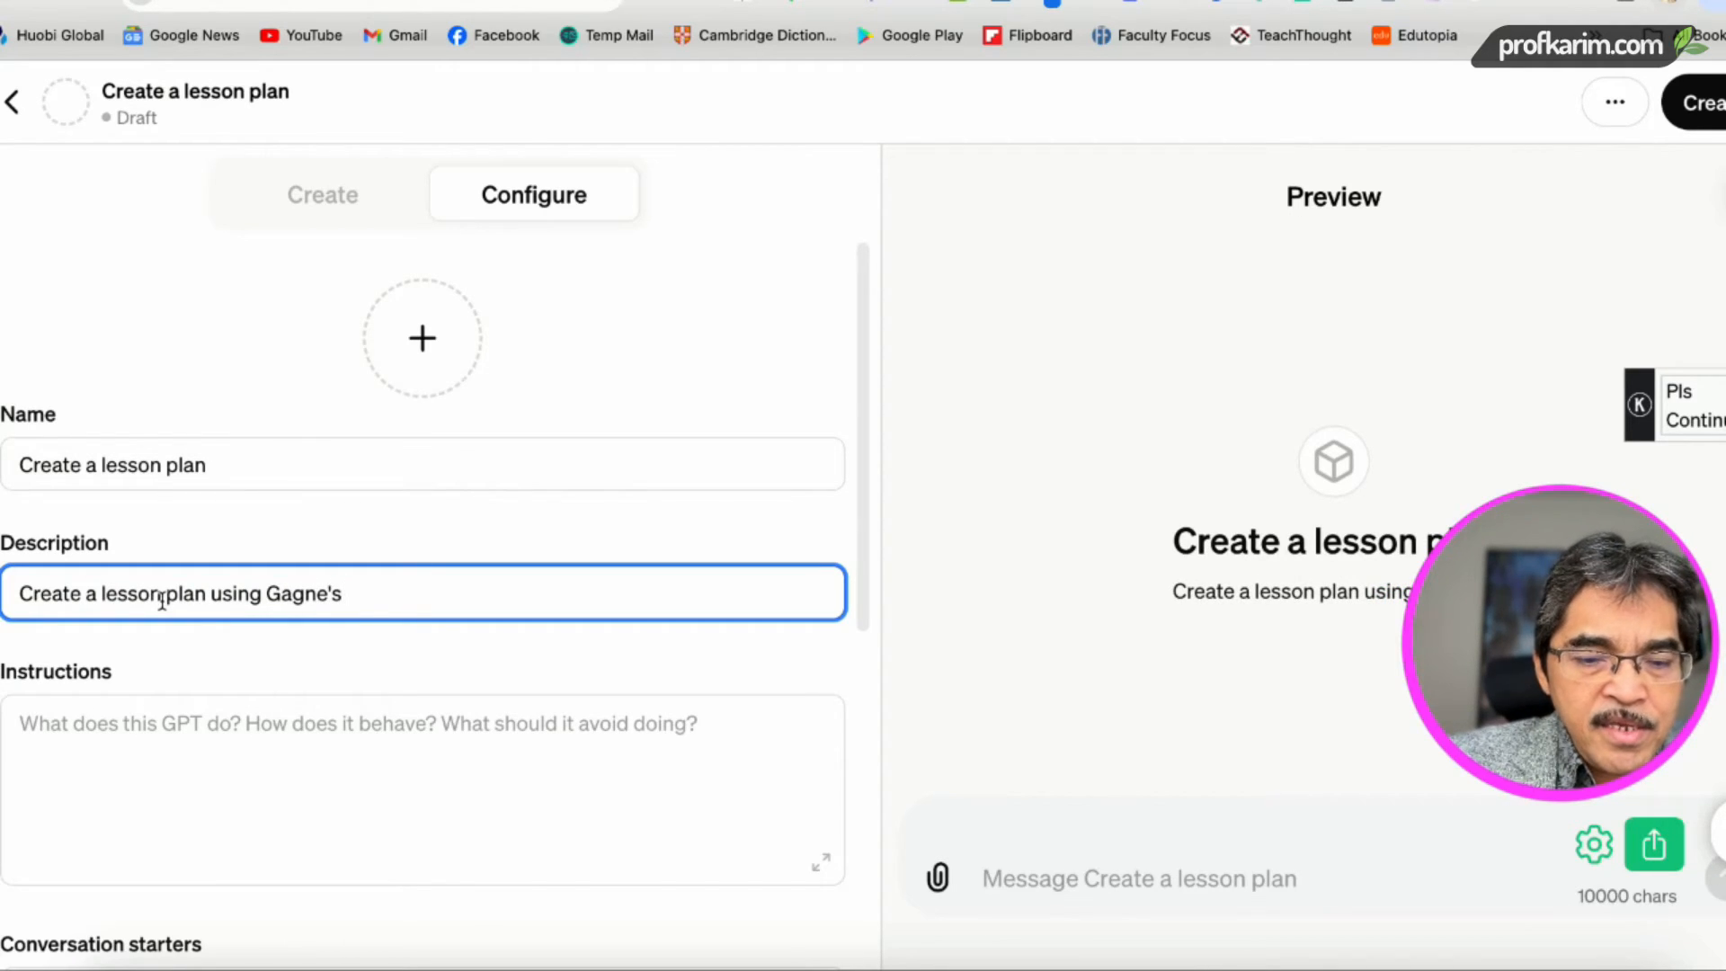
type(" 9 ")
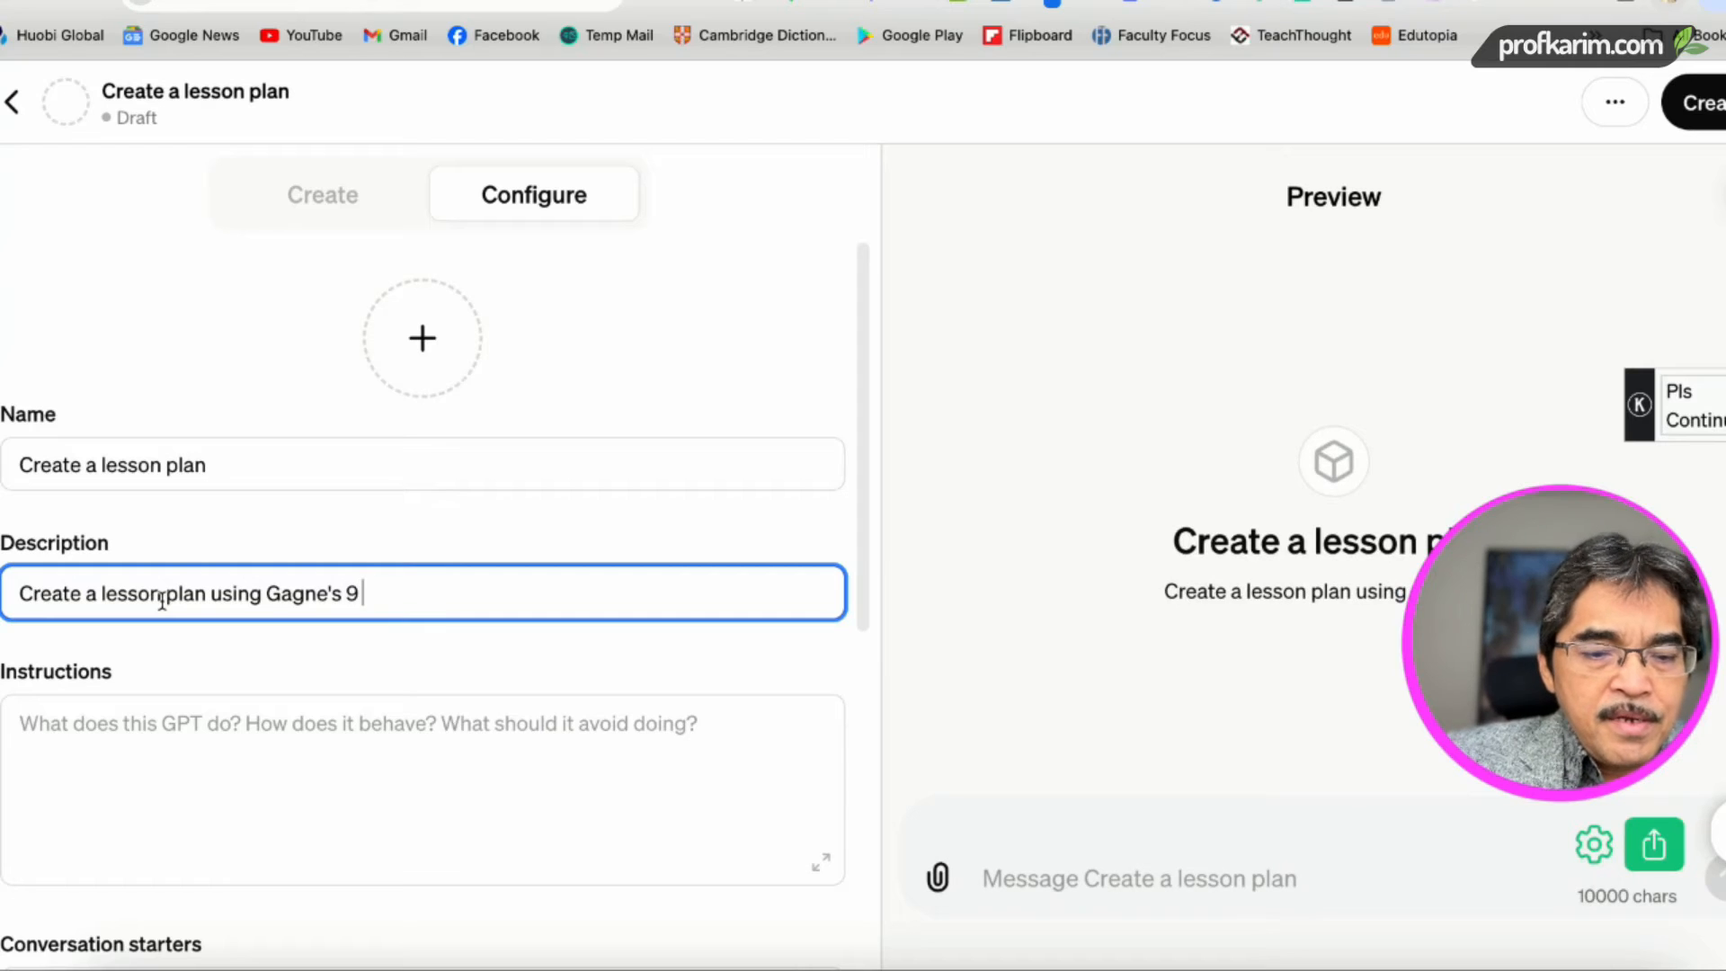
type("Events o")
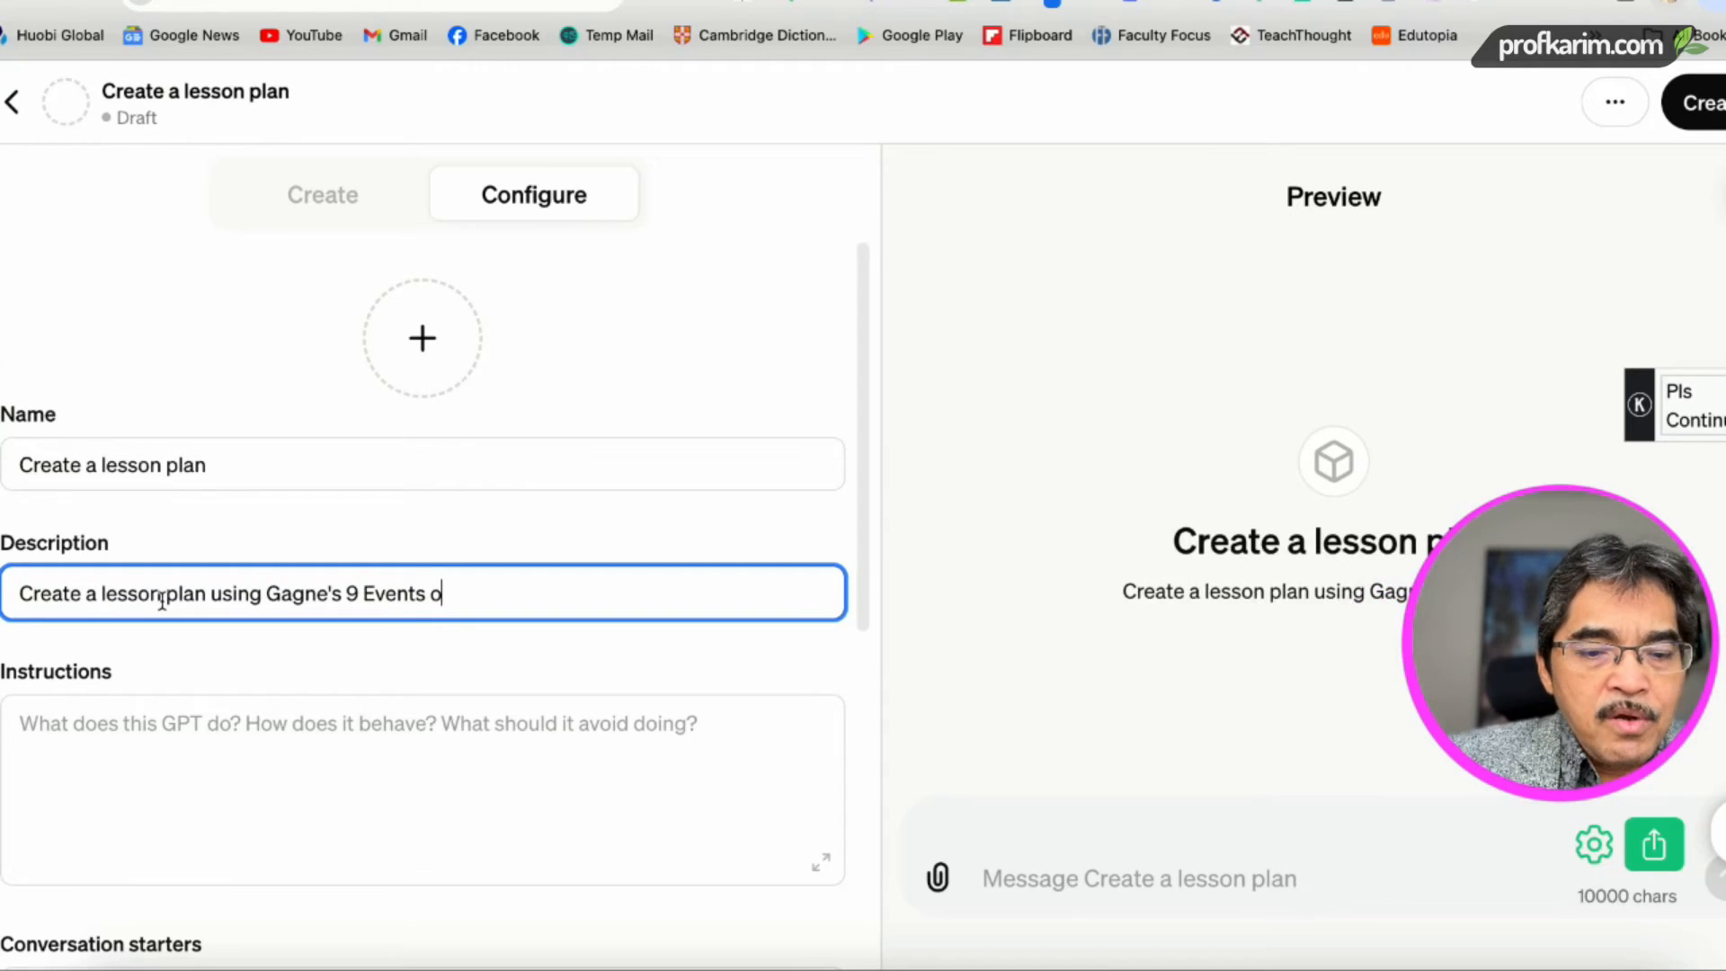
type("f Instruction")
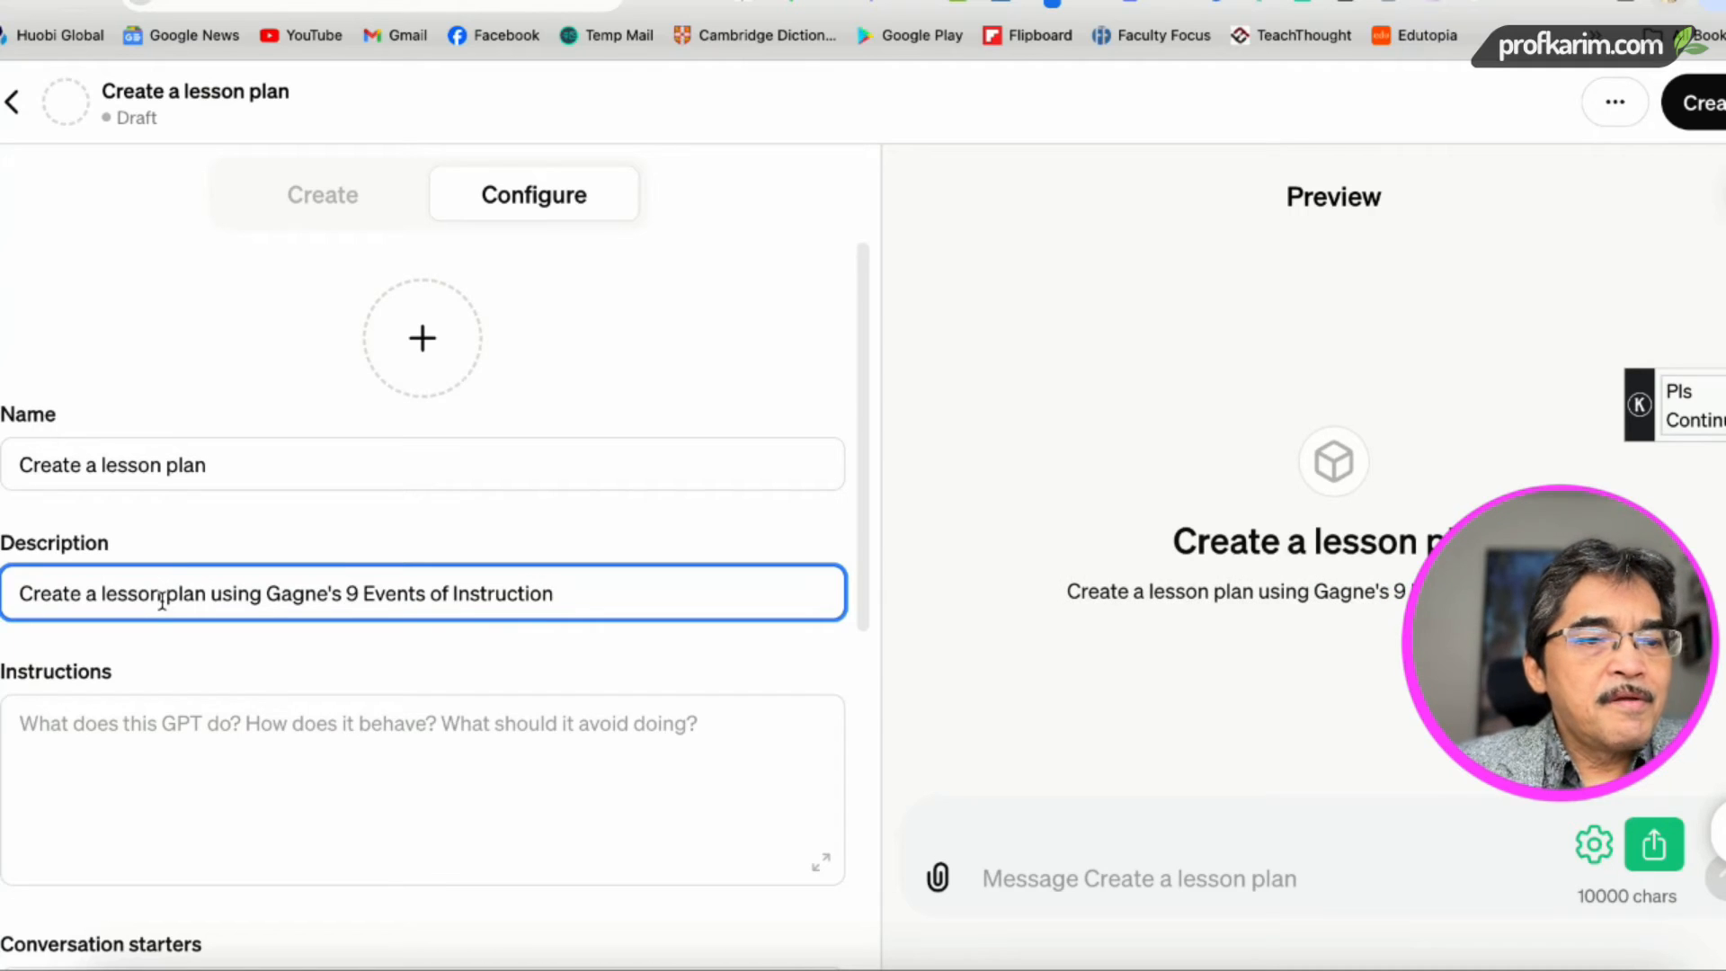
Step: Fill the new GPT's instructions with the placeholder text "instruction"
left_click(146, 722)
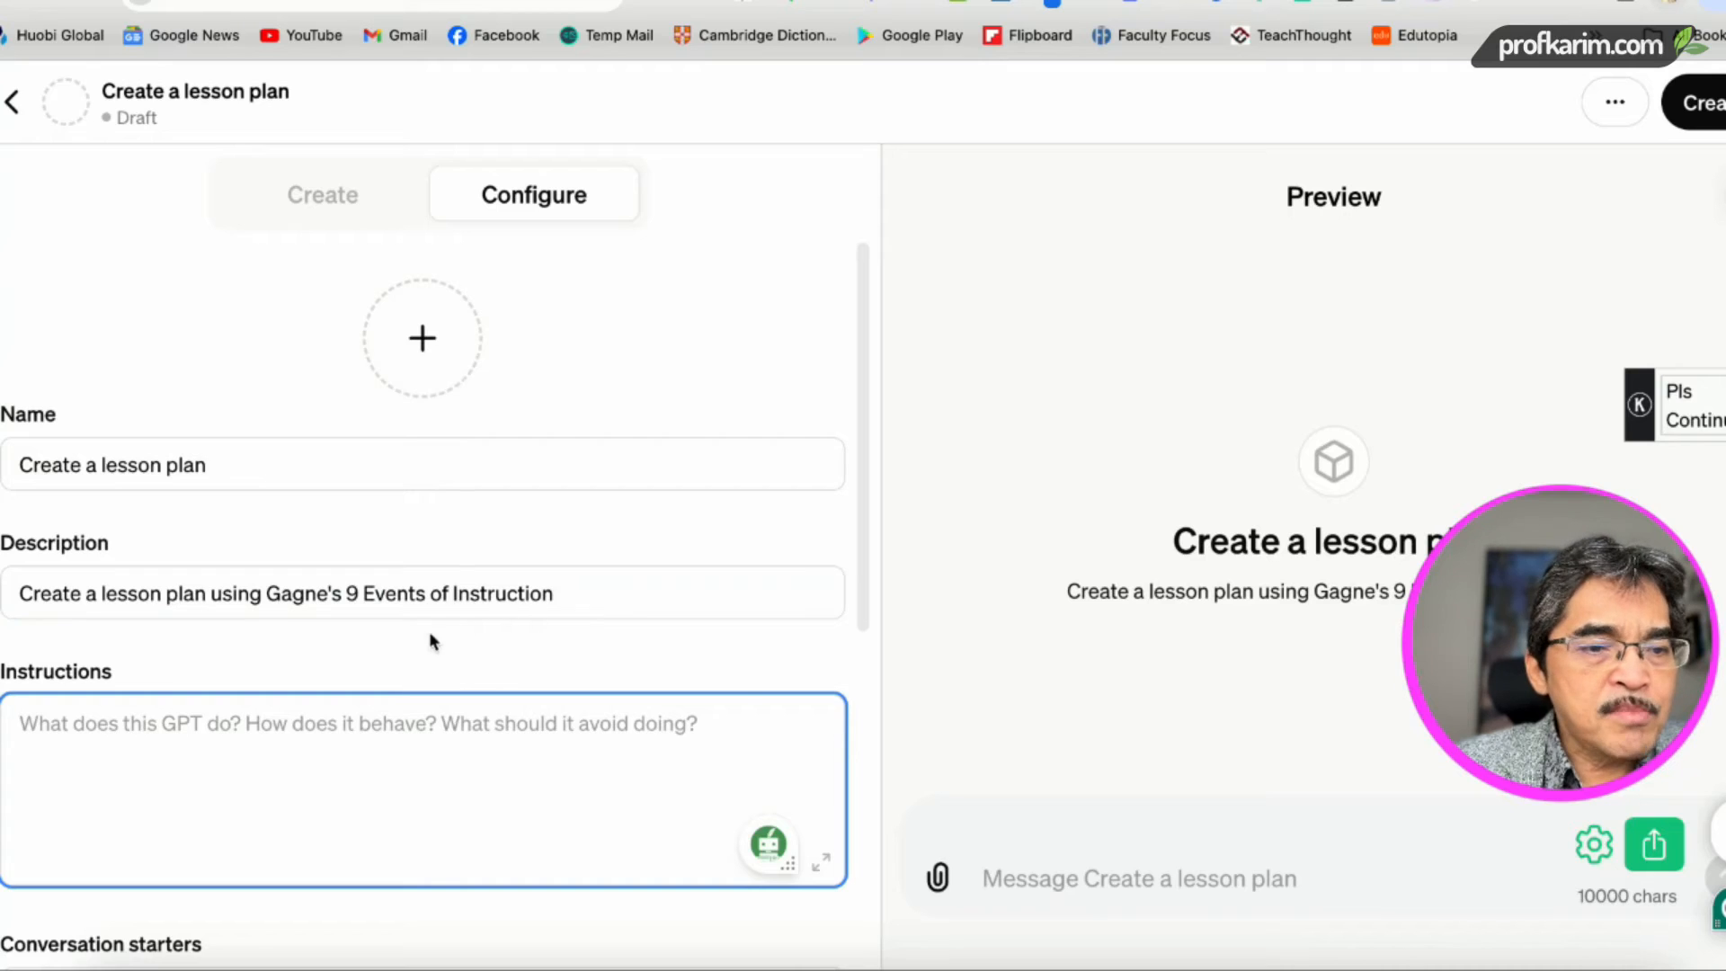
type("i")
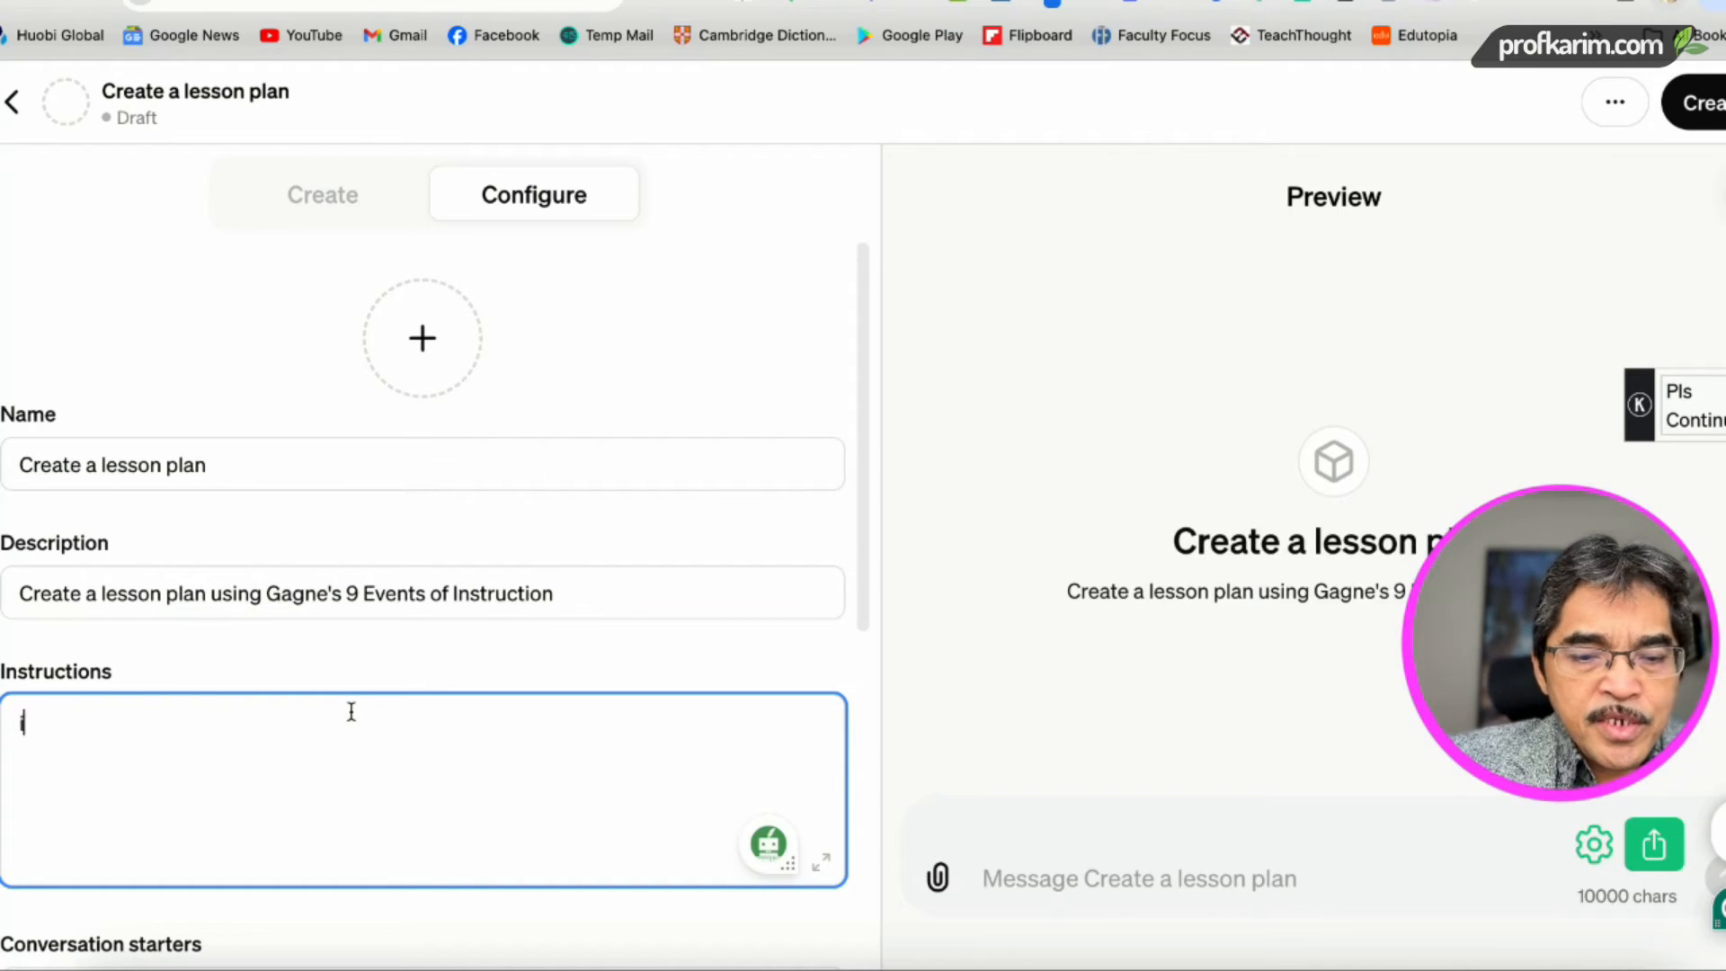
type("nstruction")
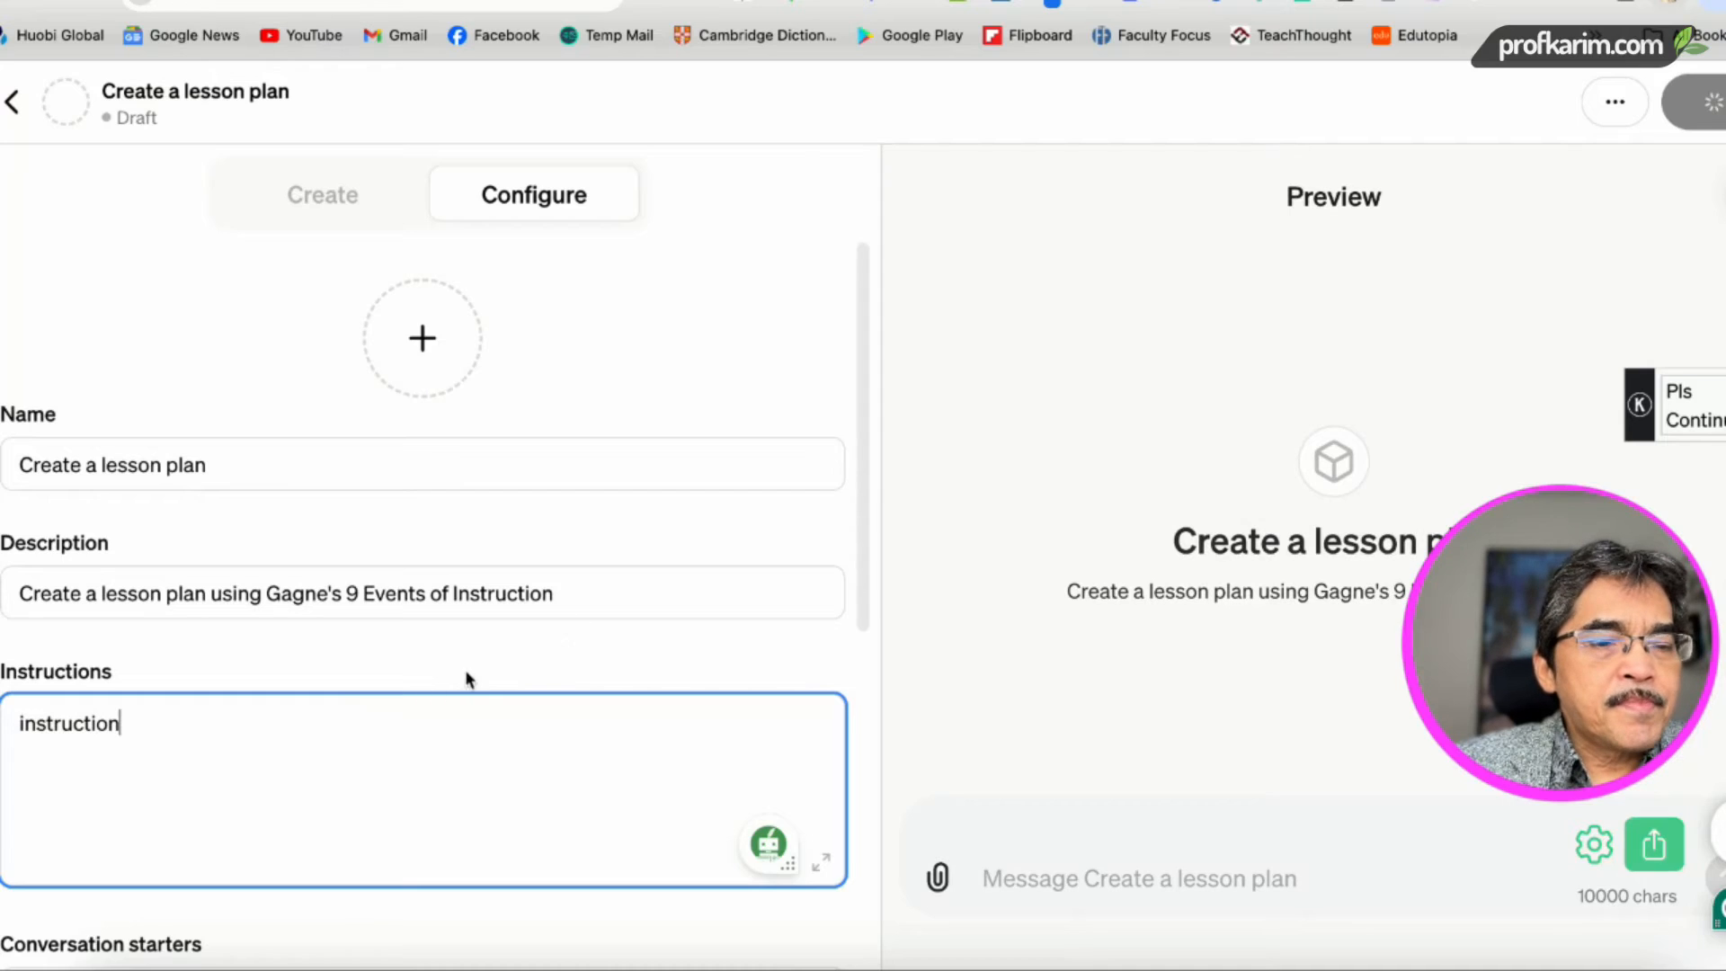
Step: Add "type someting here" as the new GPT's first conversation starter
scroll(220, 711, "down", 2)
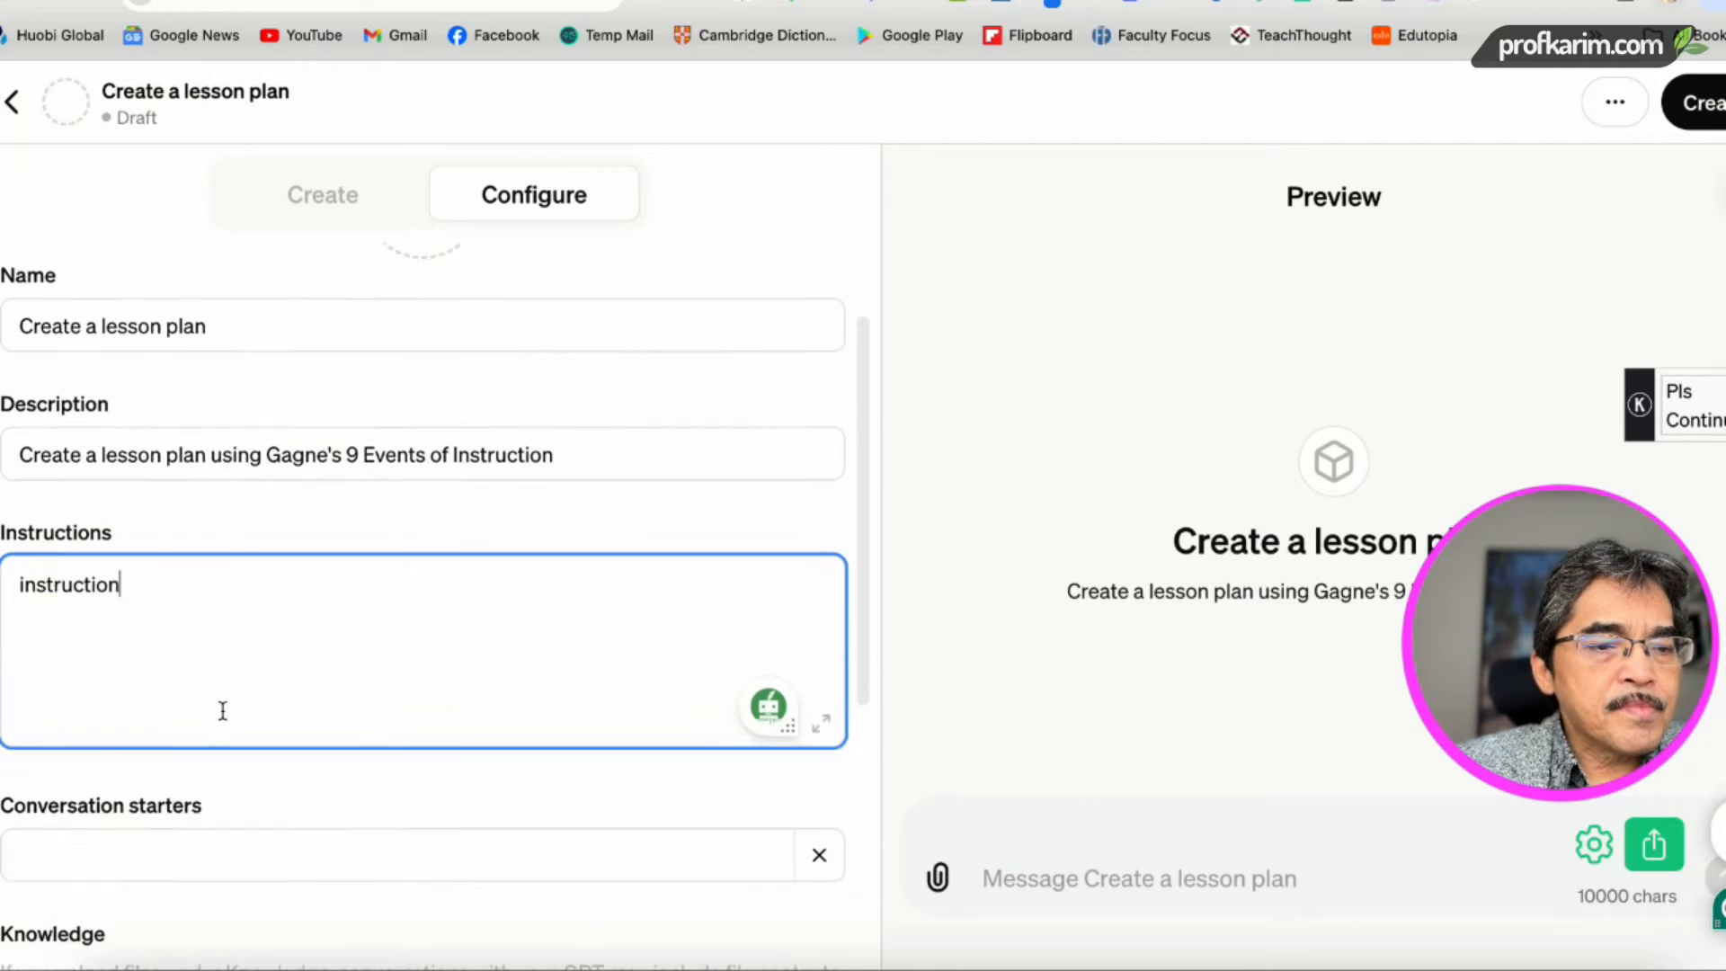
scroll(269, 719, "down", 1)
left_click(267, 794)
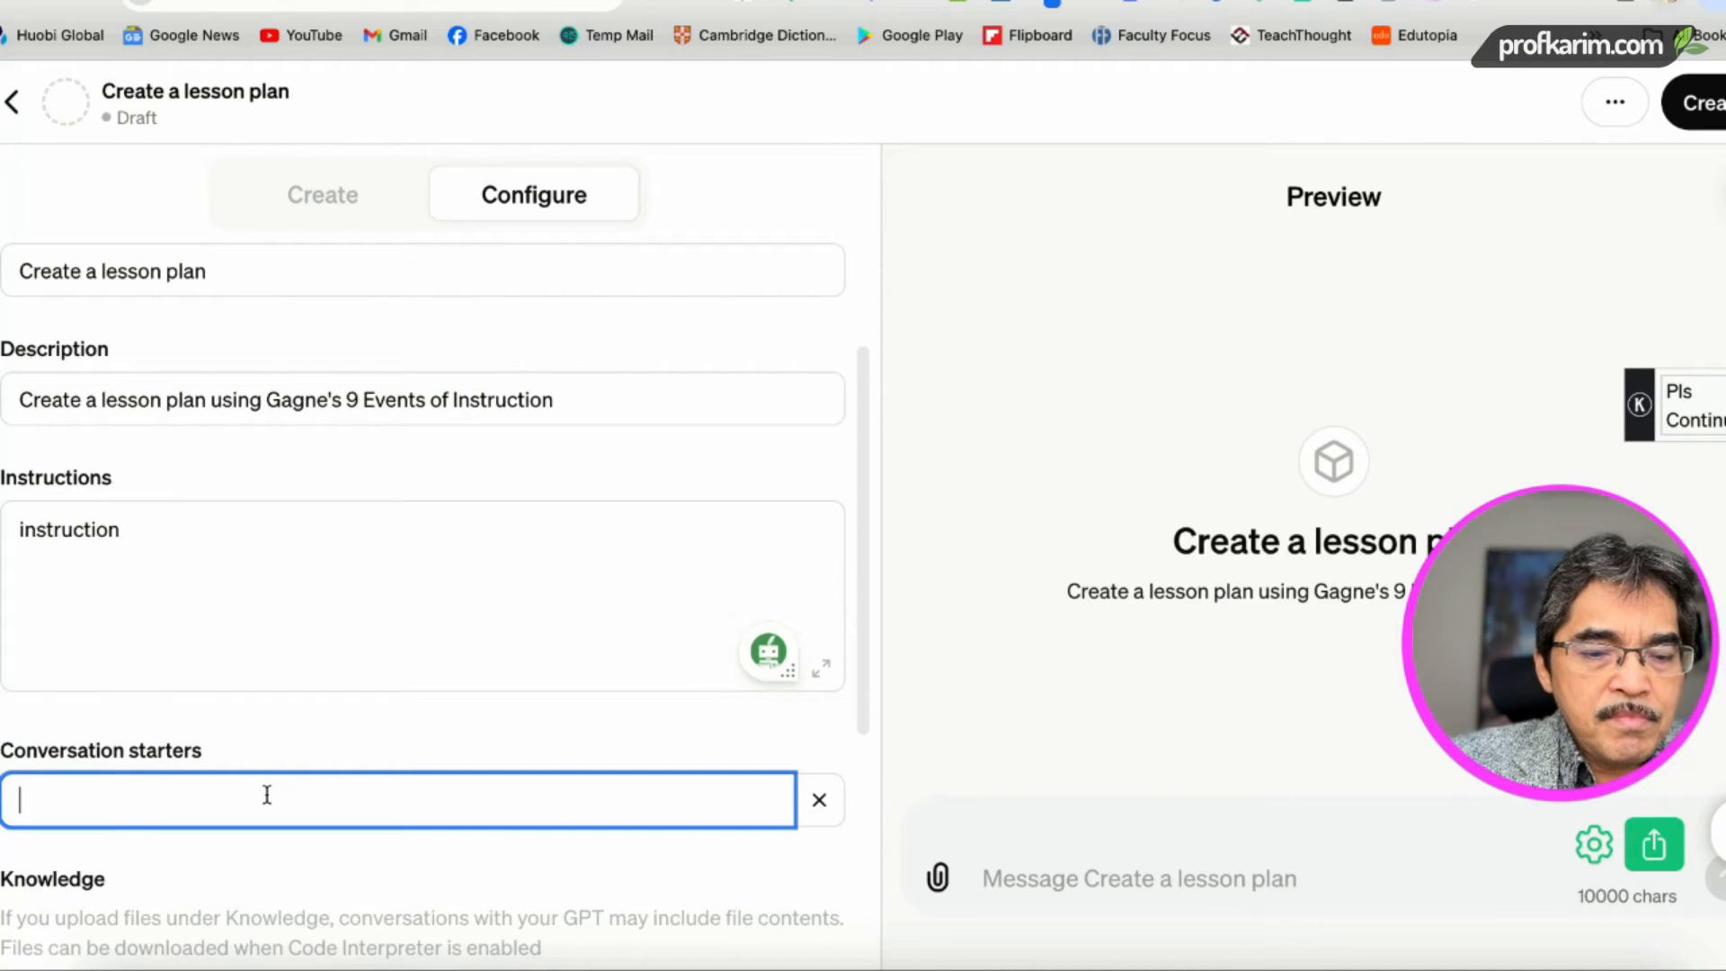
type("type ")
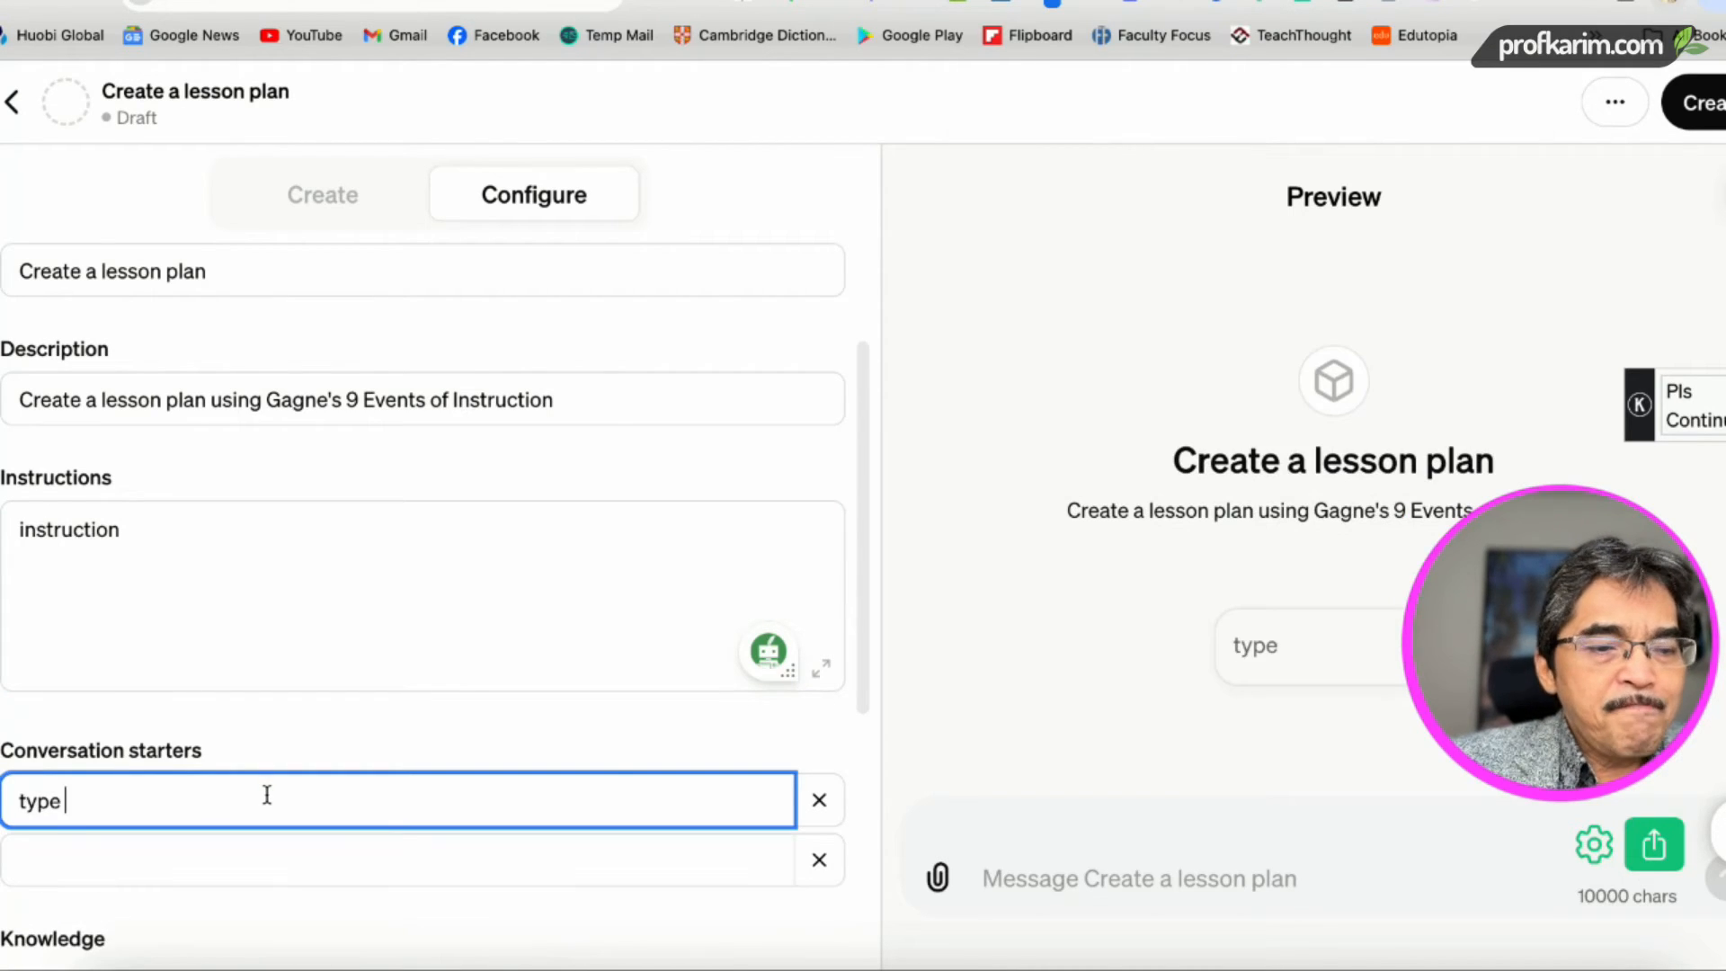
type("someting here")
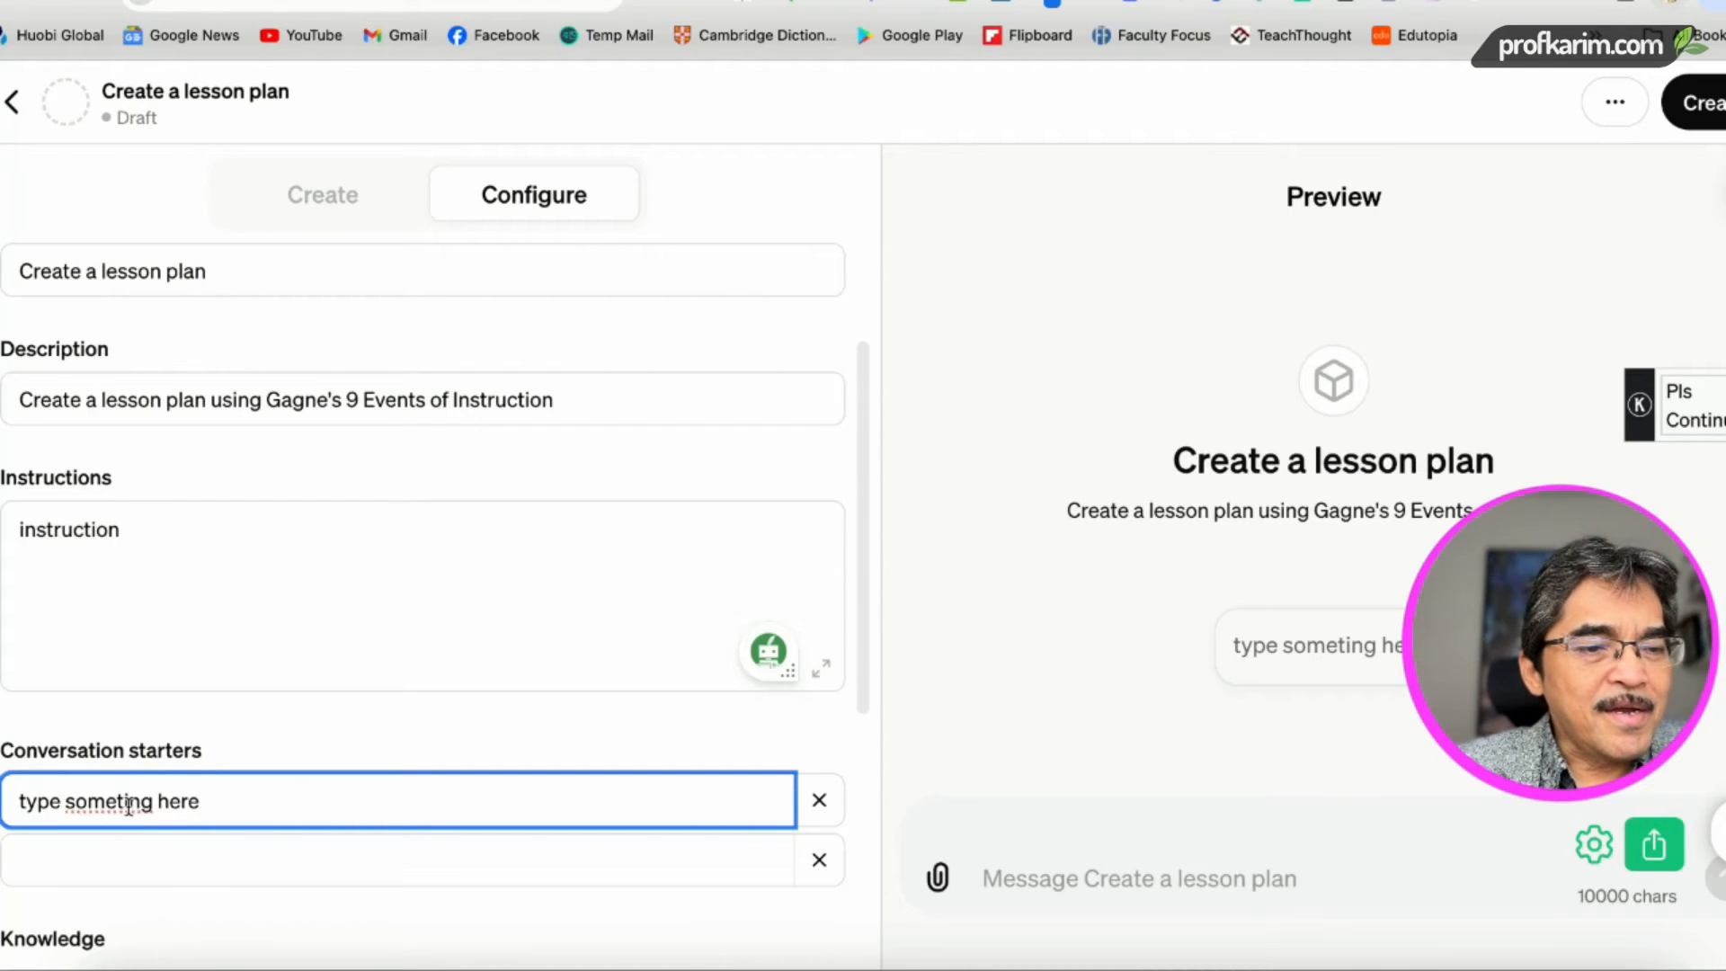
Step: Generate a DALL·E profile picture for the "Create a lesson plan" GPT
scroll(390, 753, "down", 3)
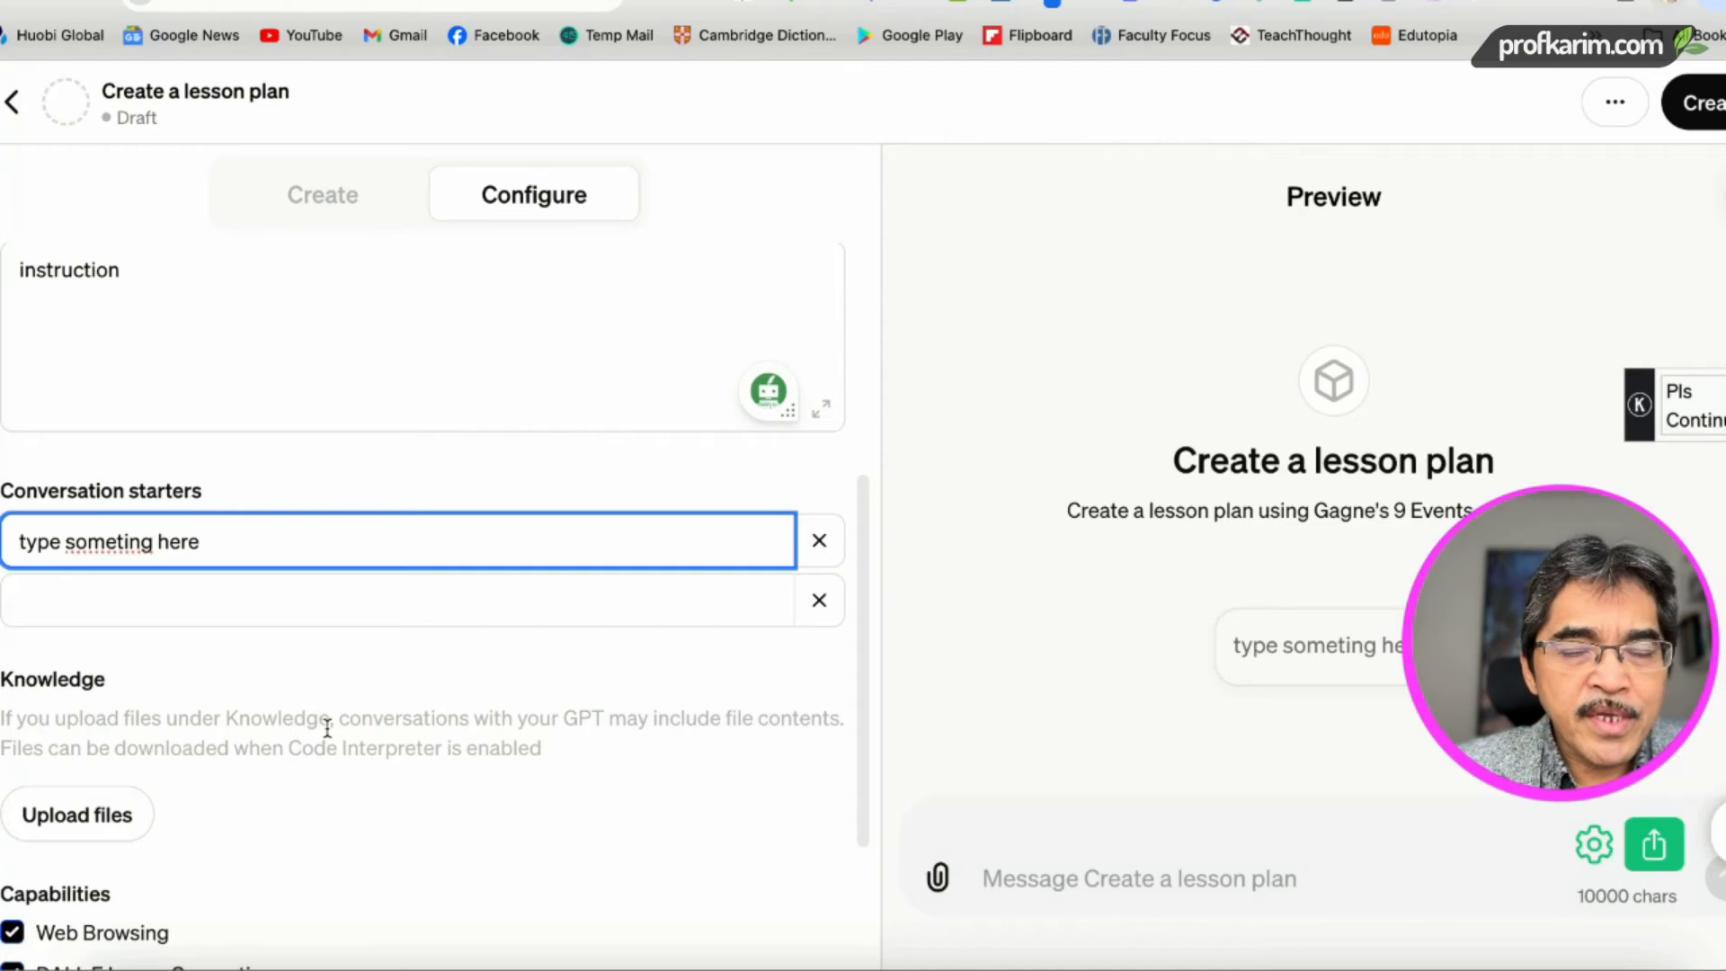
scroll(326, 723, "up", 2)
scroll(328, 727, "up", 3)
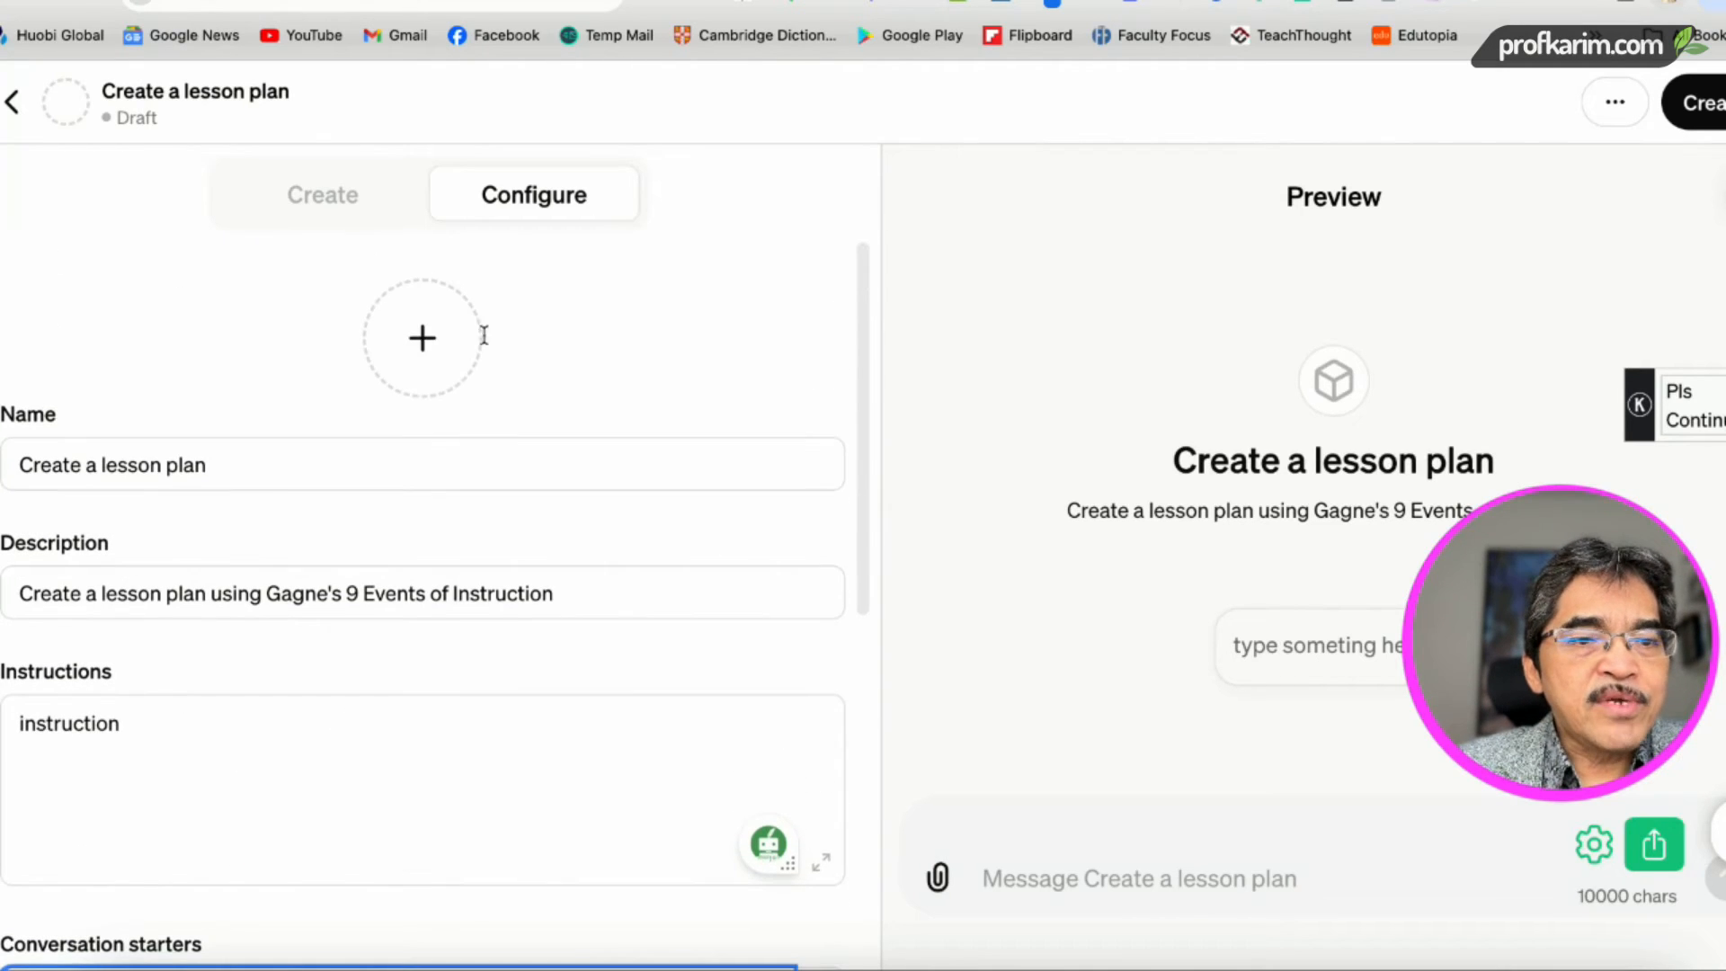
left_click(422, 340)
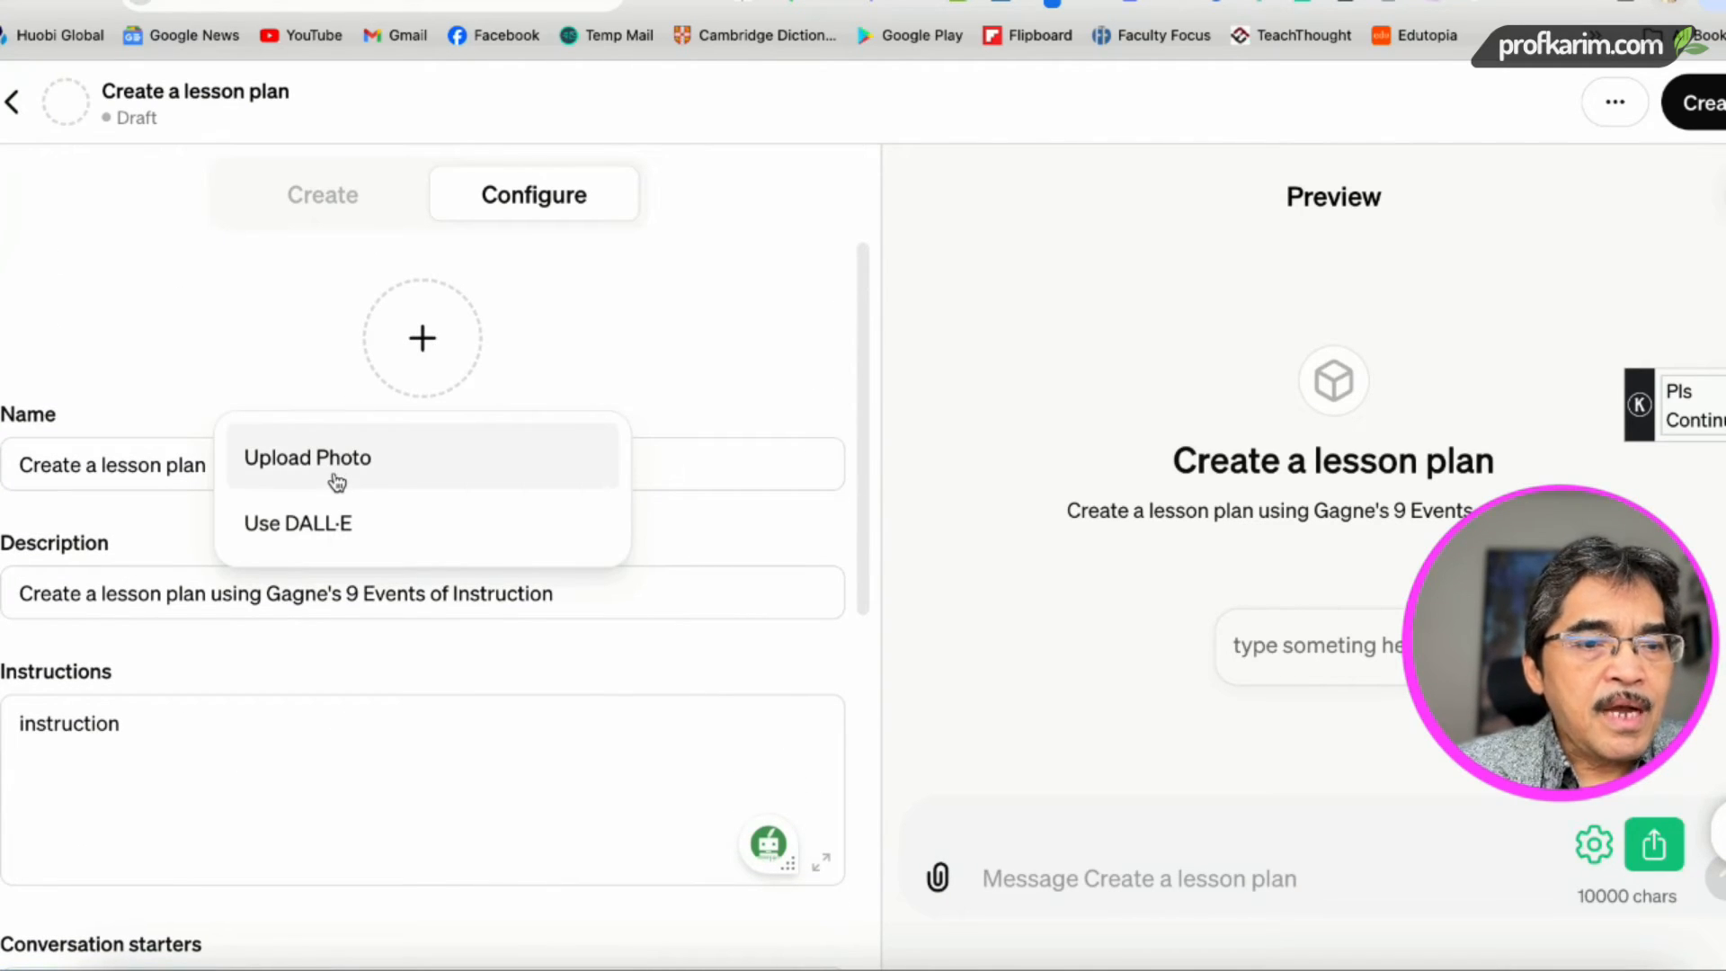
left_click(326, 530)
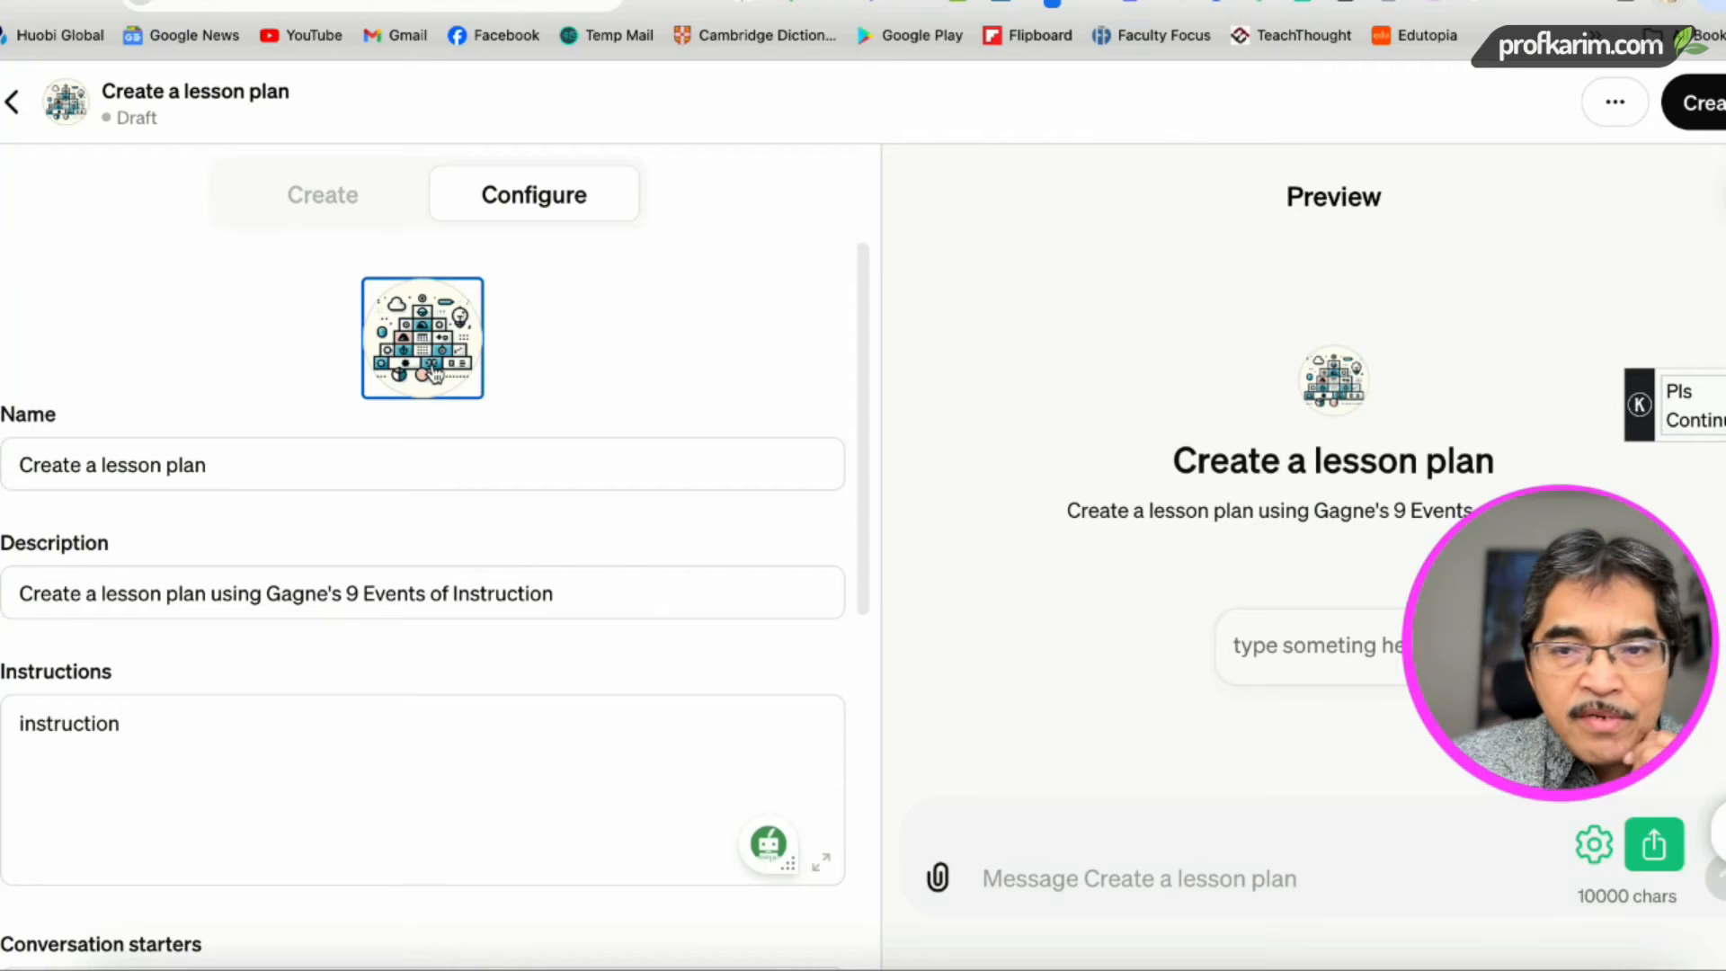
Step: Review the new GPT's sharing options by switching between Only me and Anyone with the link, and leave without sharing
left_click(1713, 106)
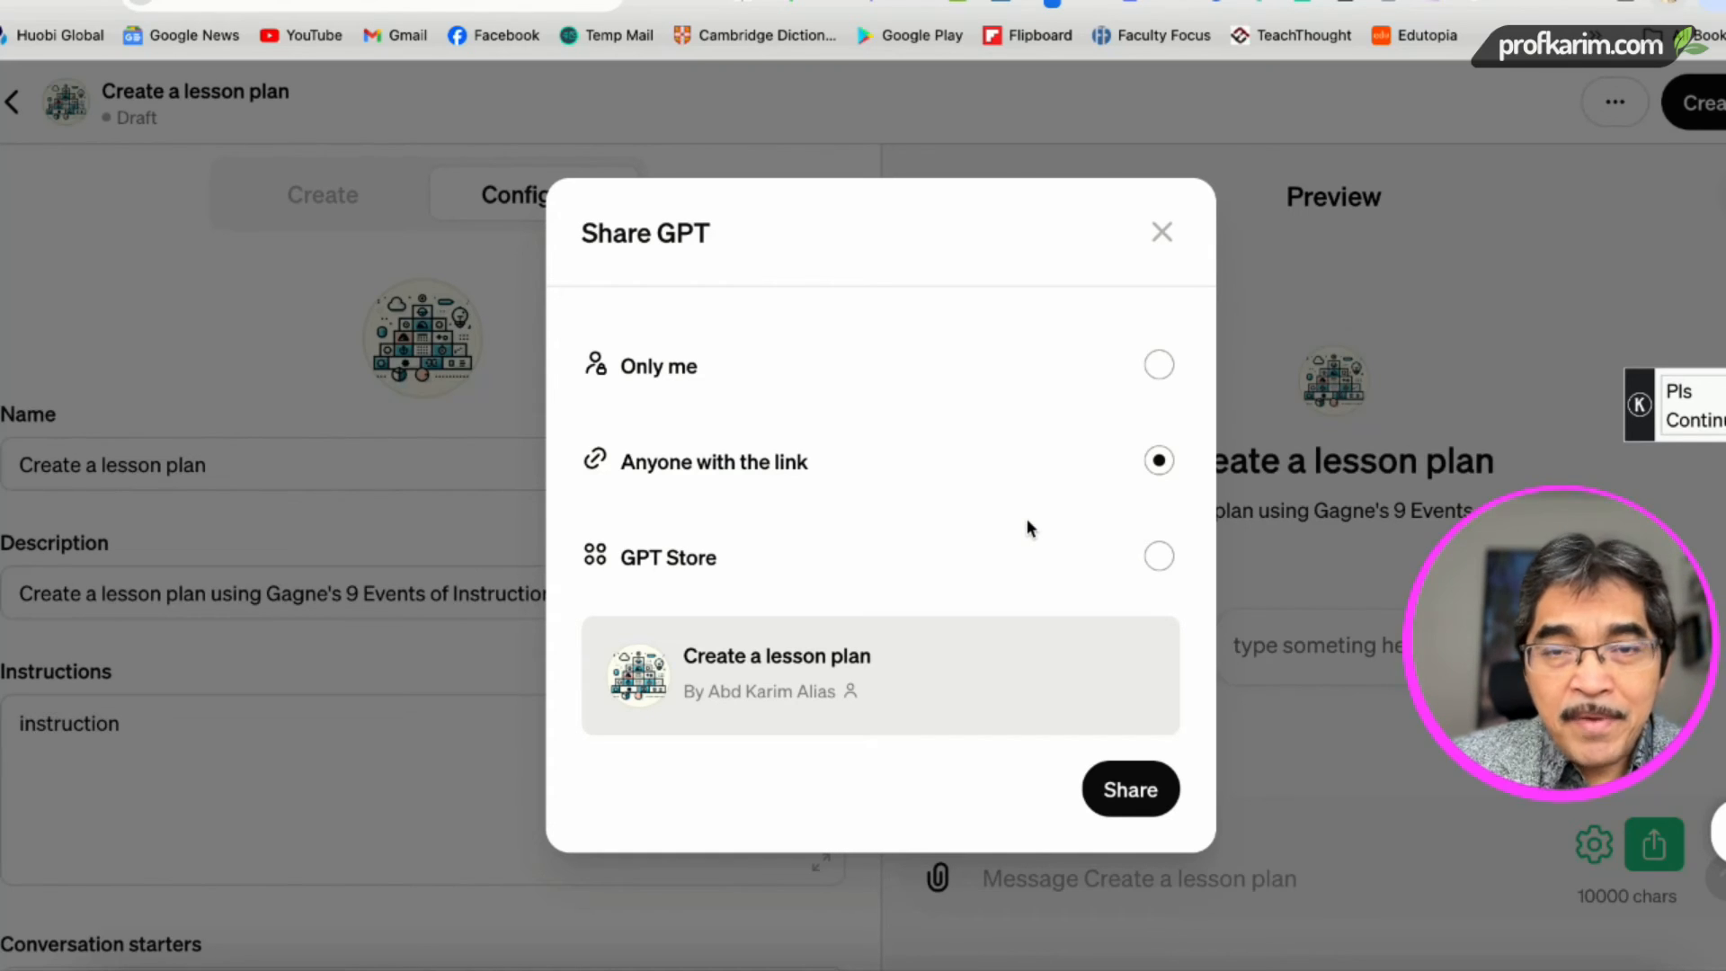
left_click(1159, 366)
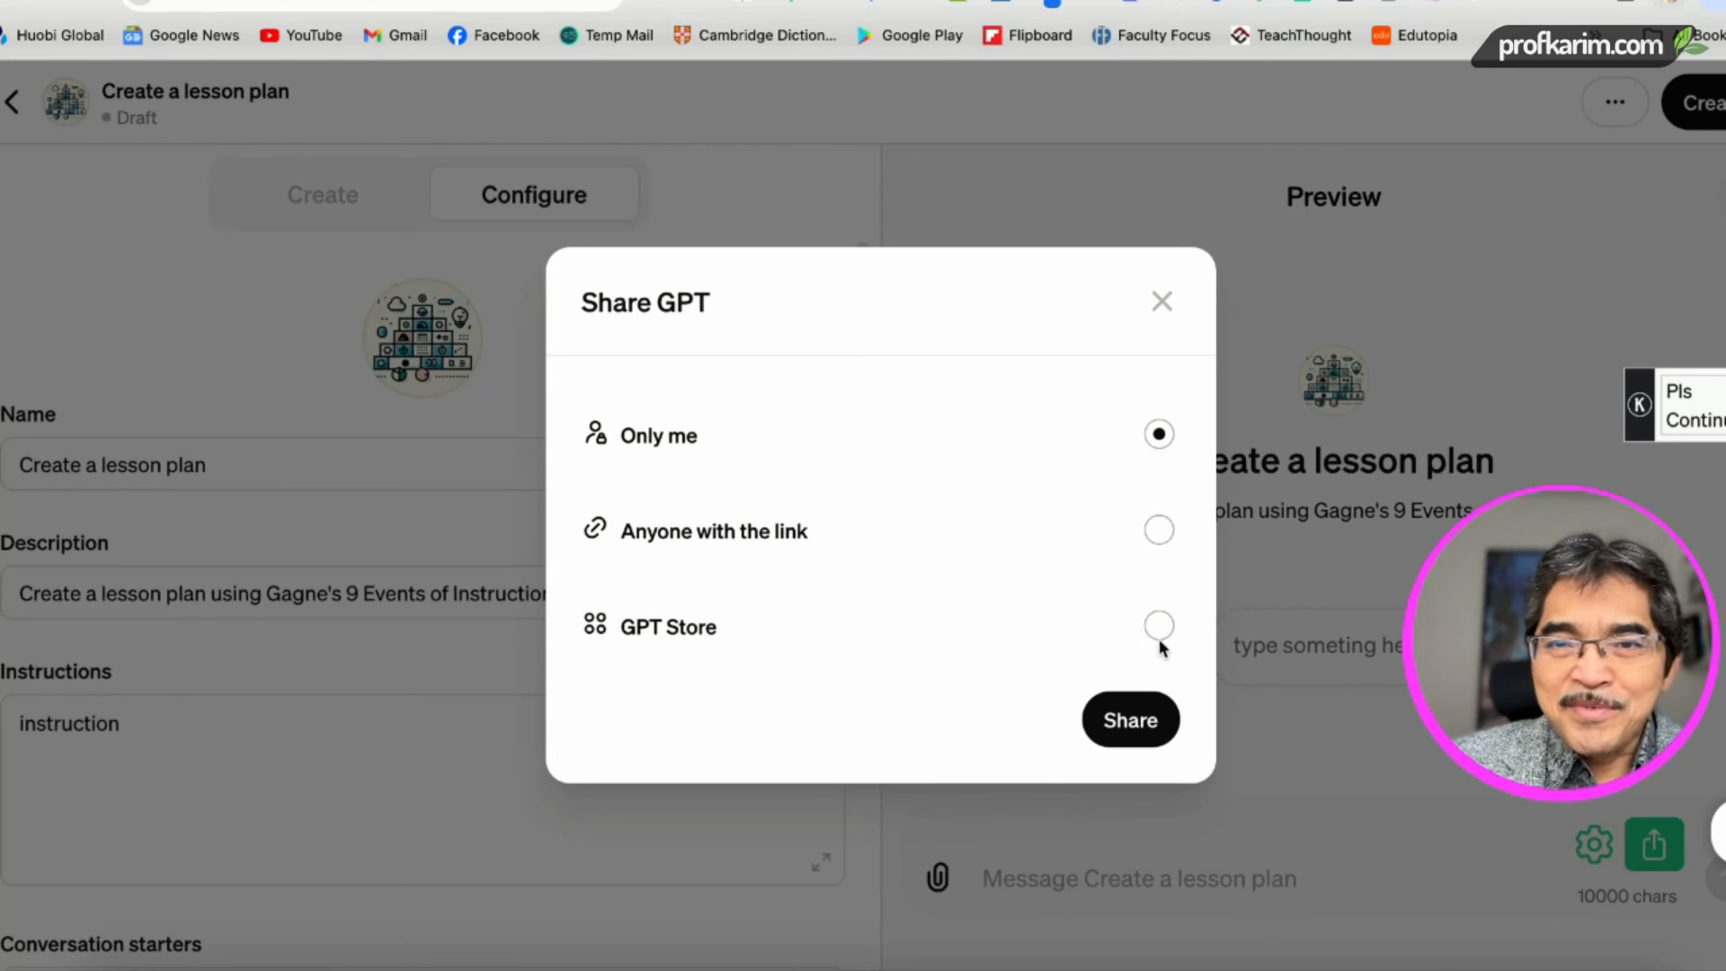
left_click(1160, 539)
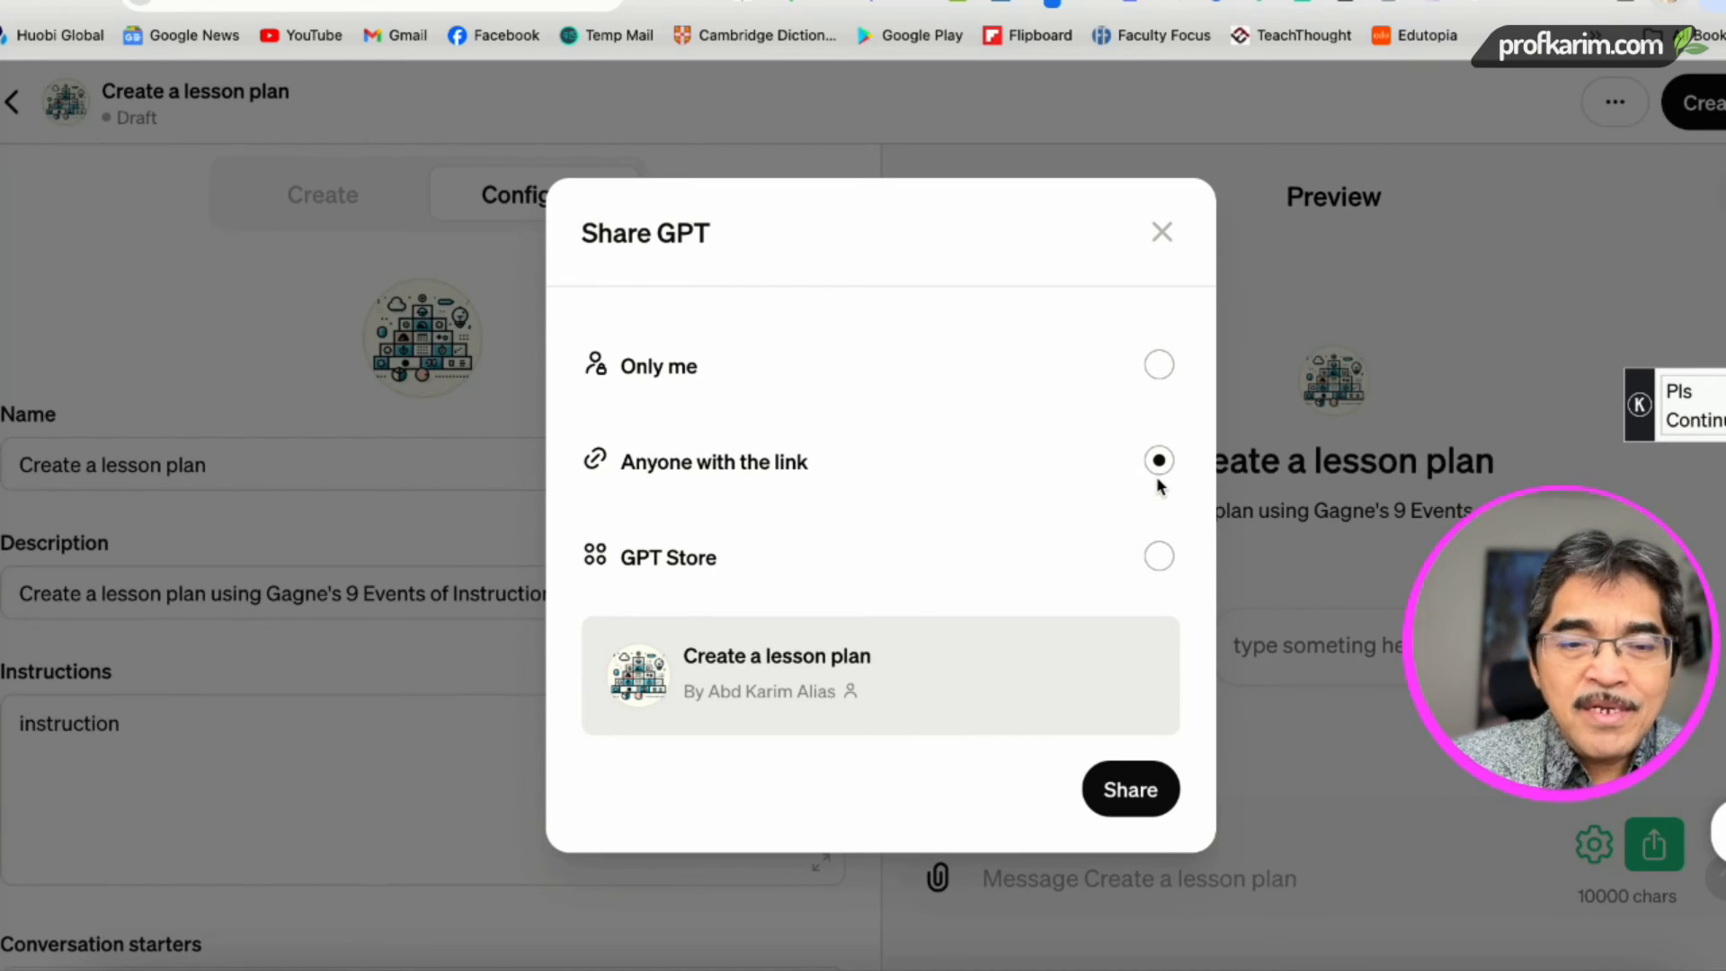
left_click(1160, 366)
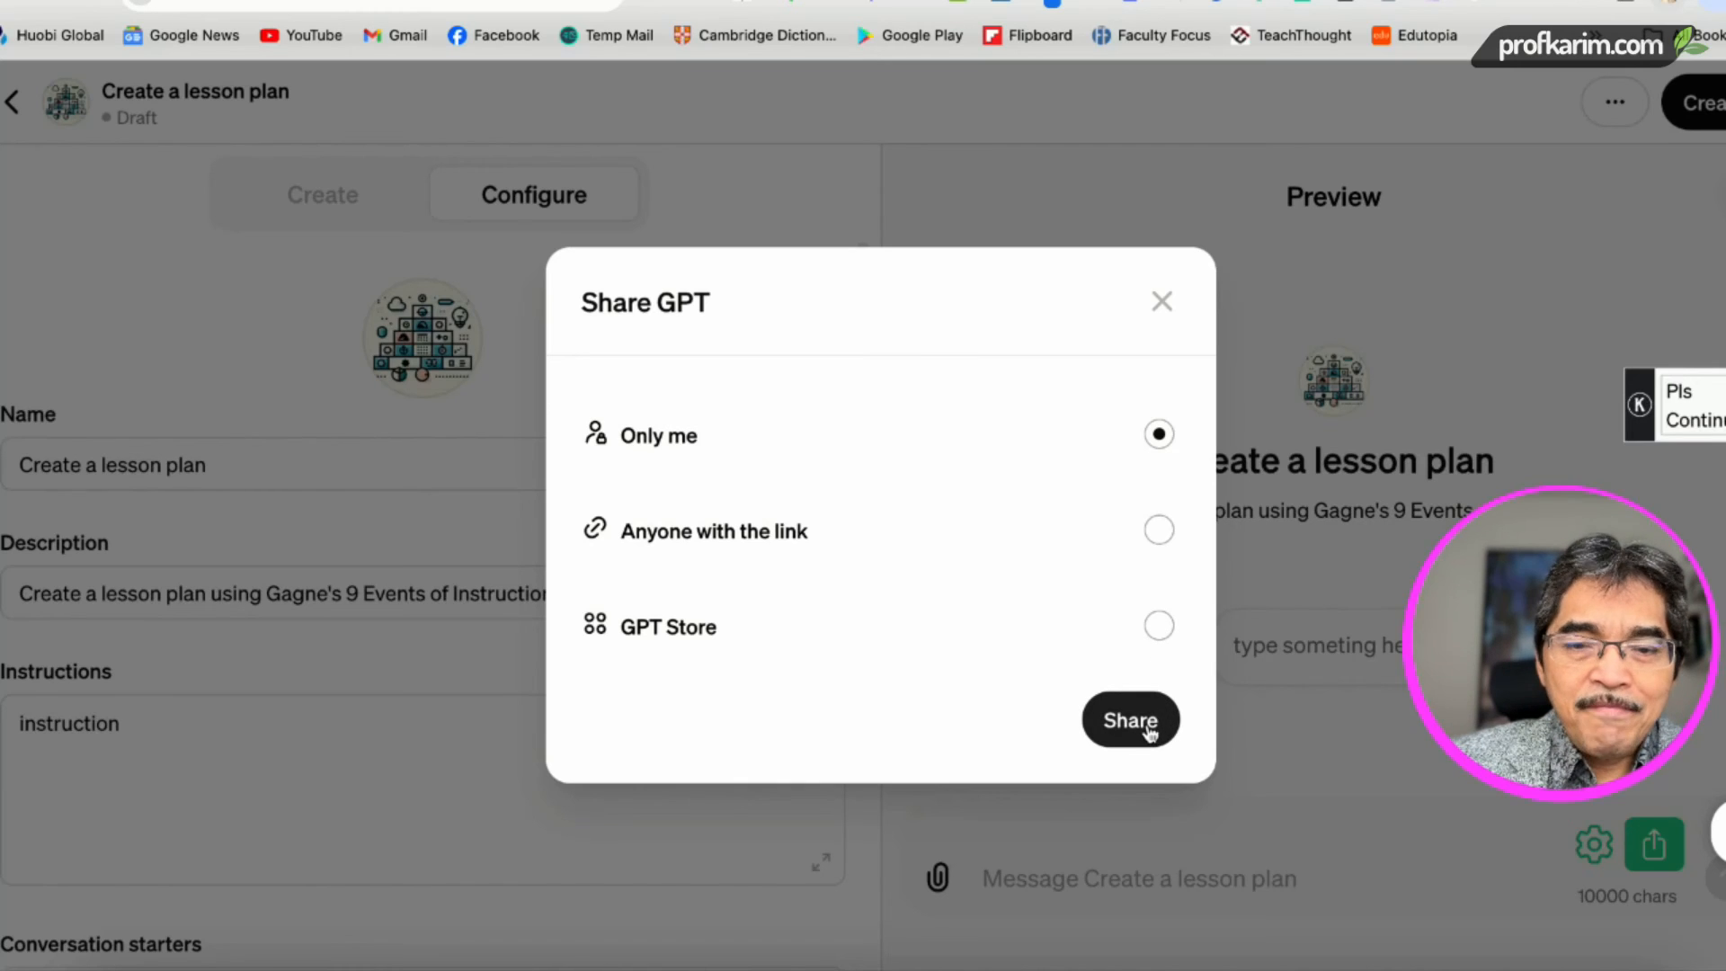
left_click(1163, 303)
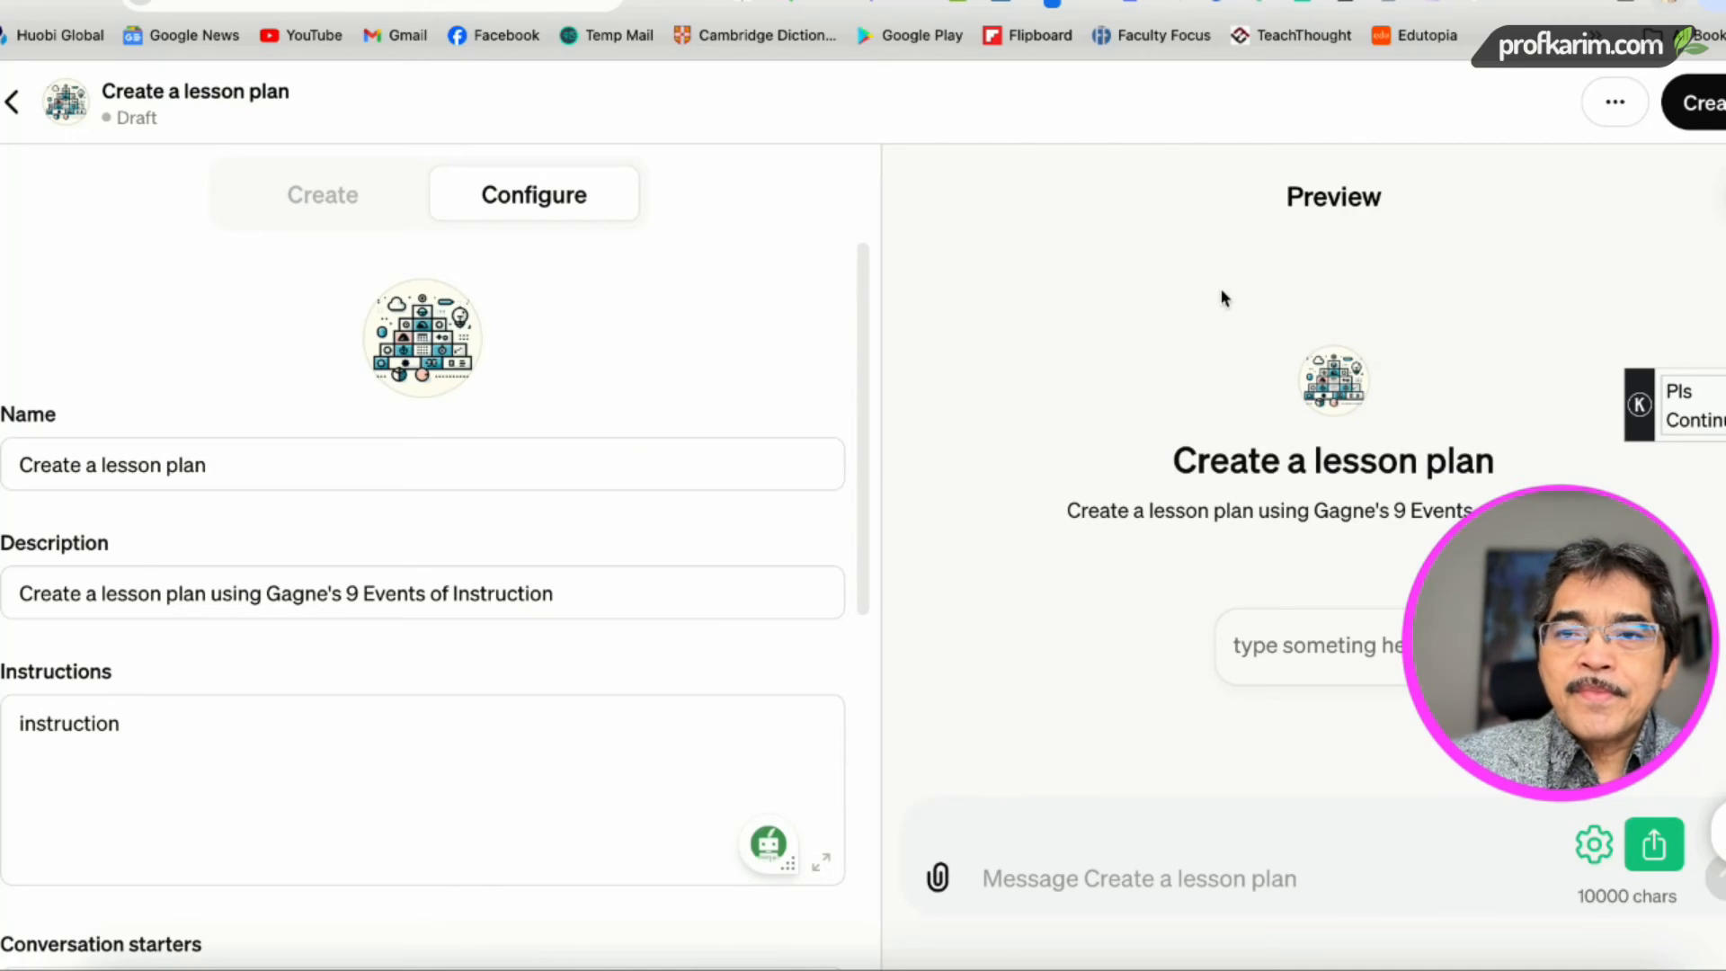
Step: Delete the draft "Create a lesson plan" GPT and confirm the deletion
left_click(1616, 103)
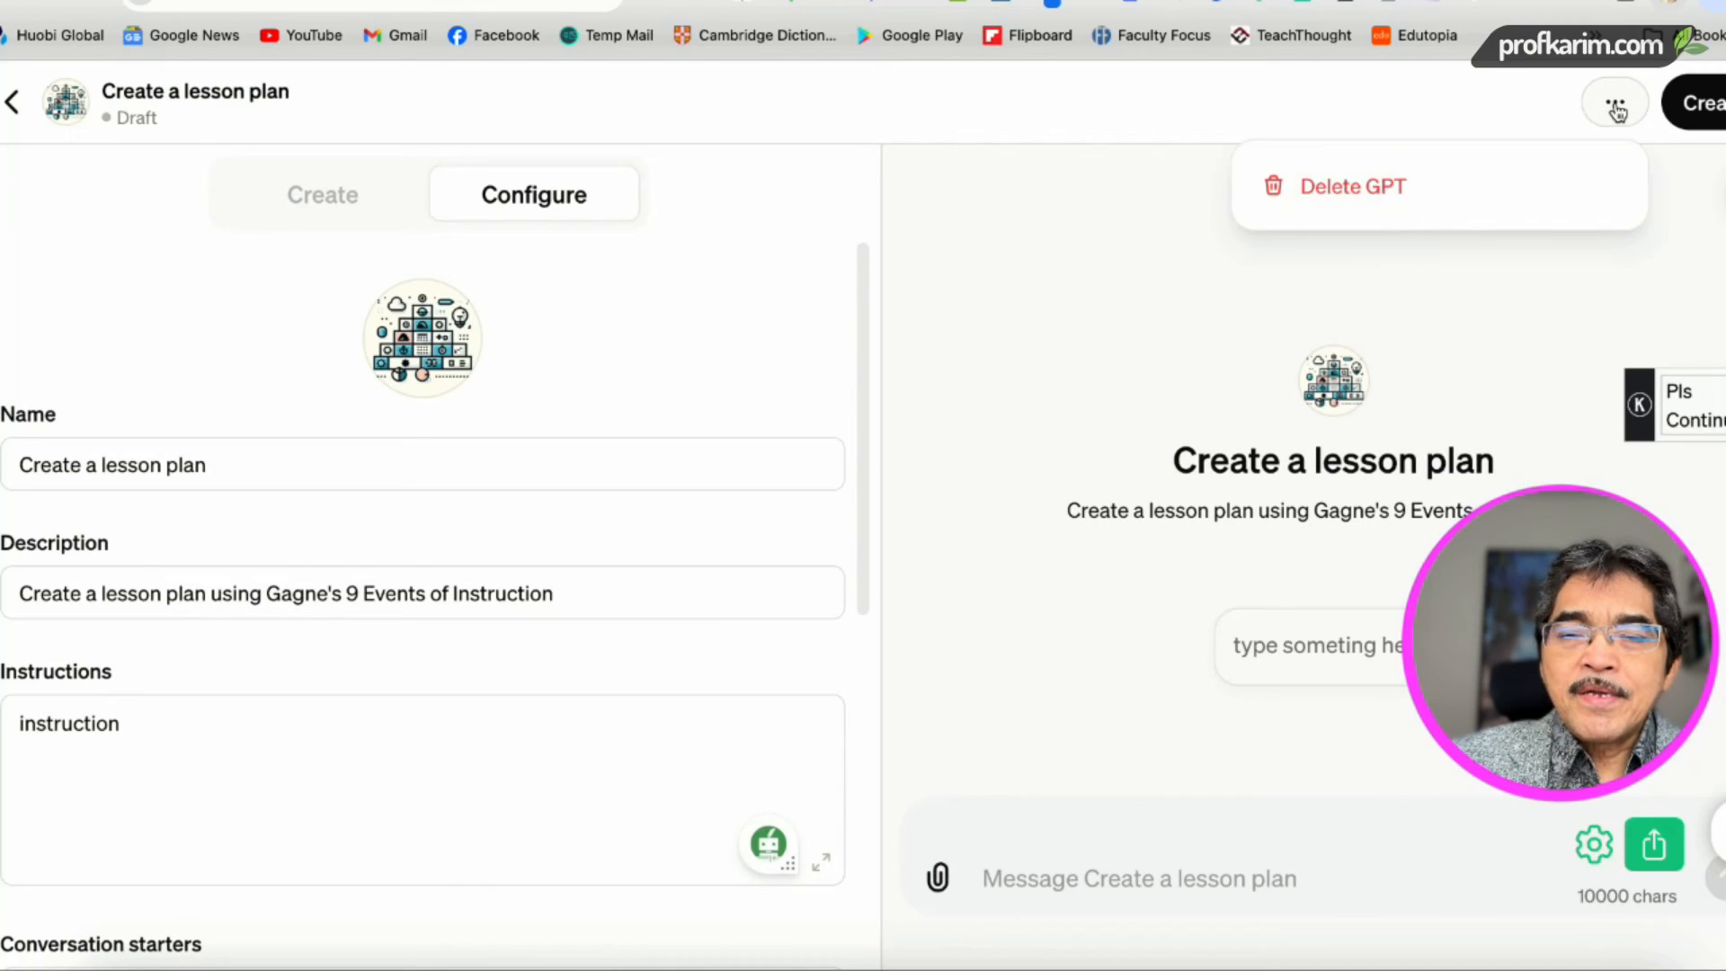
left_click(1311, 194)
left_click(1117, 614)
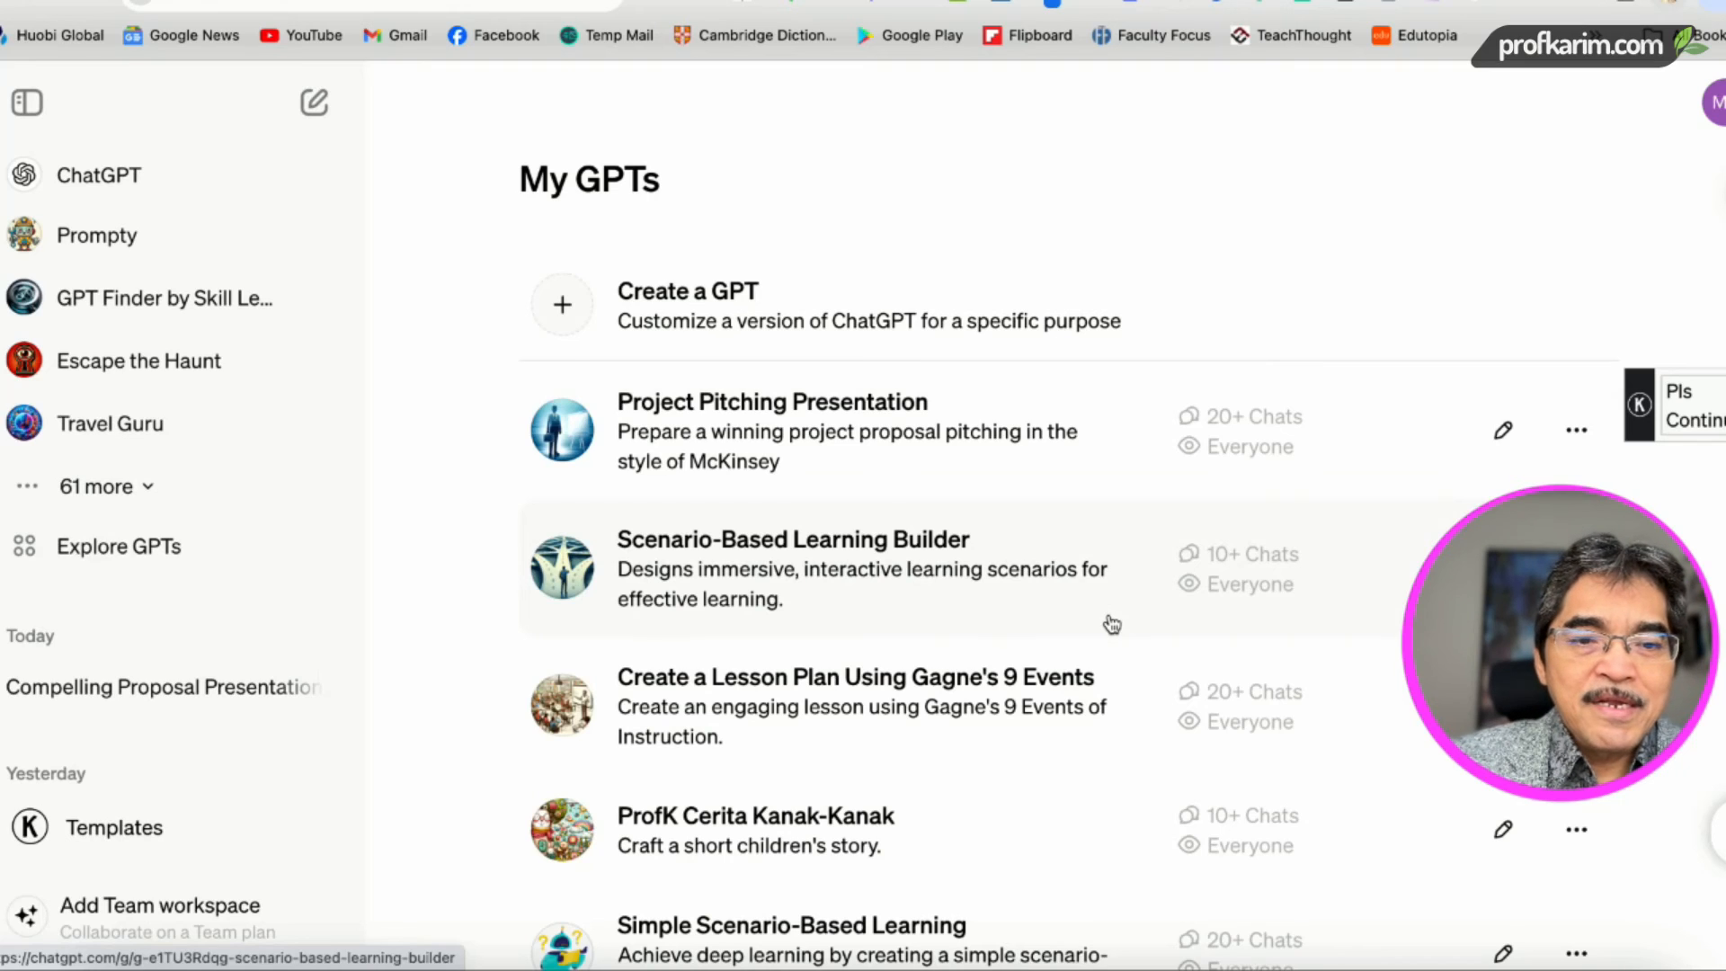
Step: Look through the My GPTs list, expand the sidebar's collapsed list of GPTs and browse its entries
scroll(1118, 621, "down", 3)
scroll(1115, 625, "up", 3)
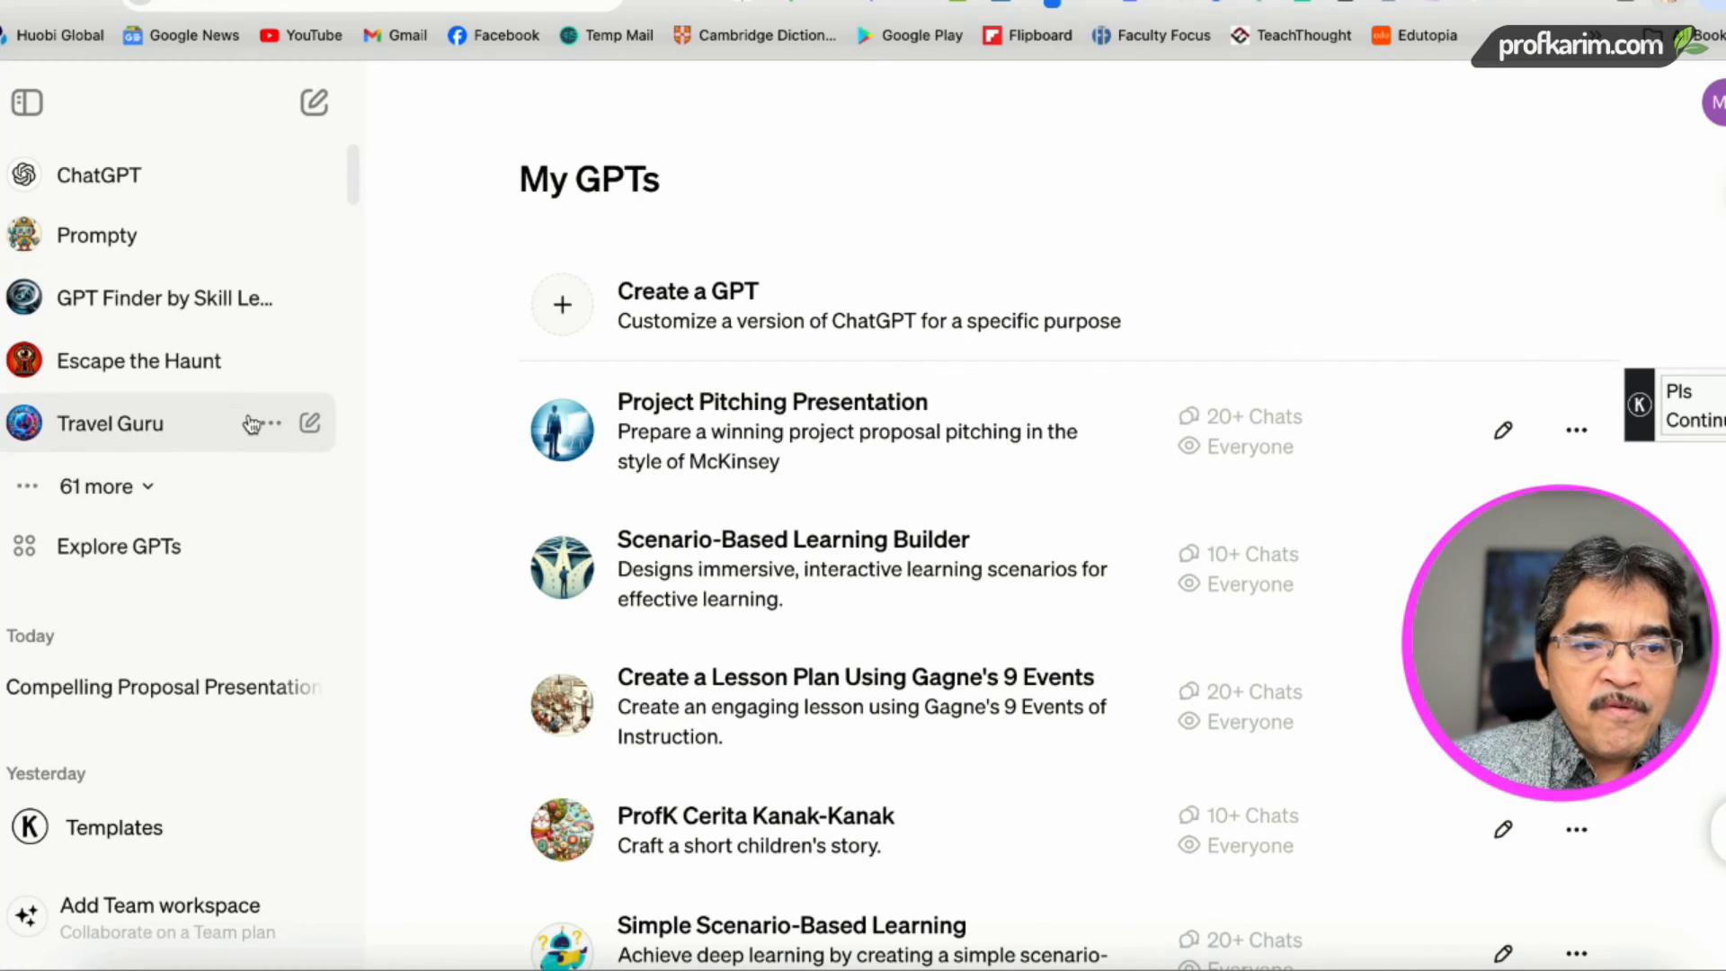
left_click(135, 487)
scroll(158, 490, "down", 10)
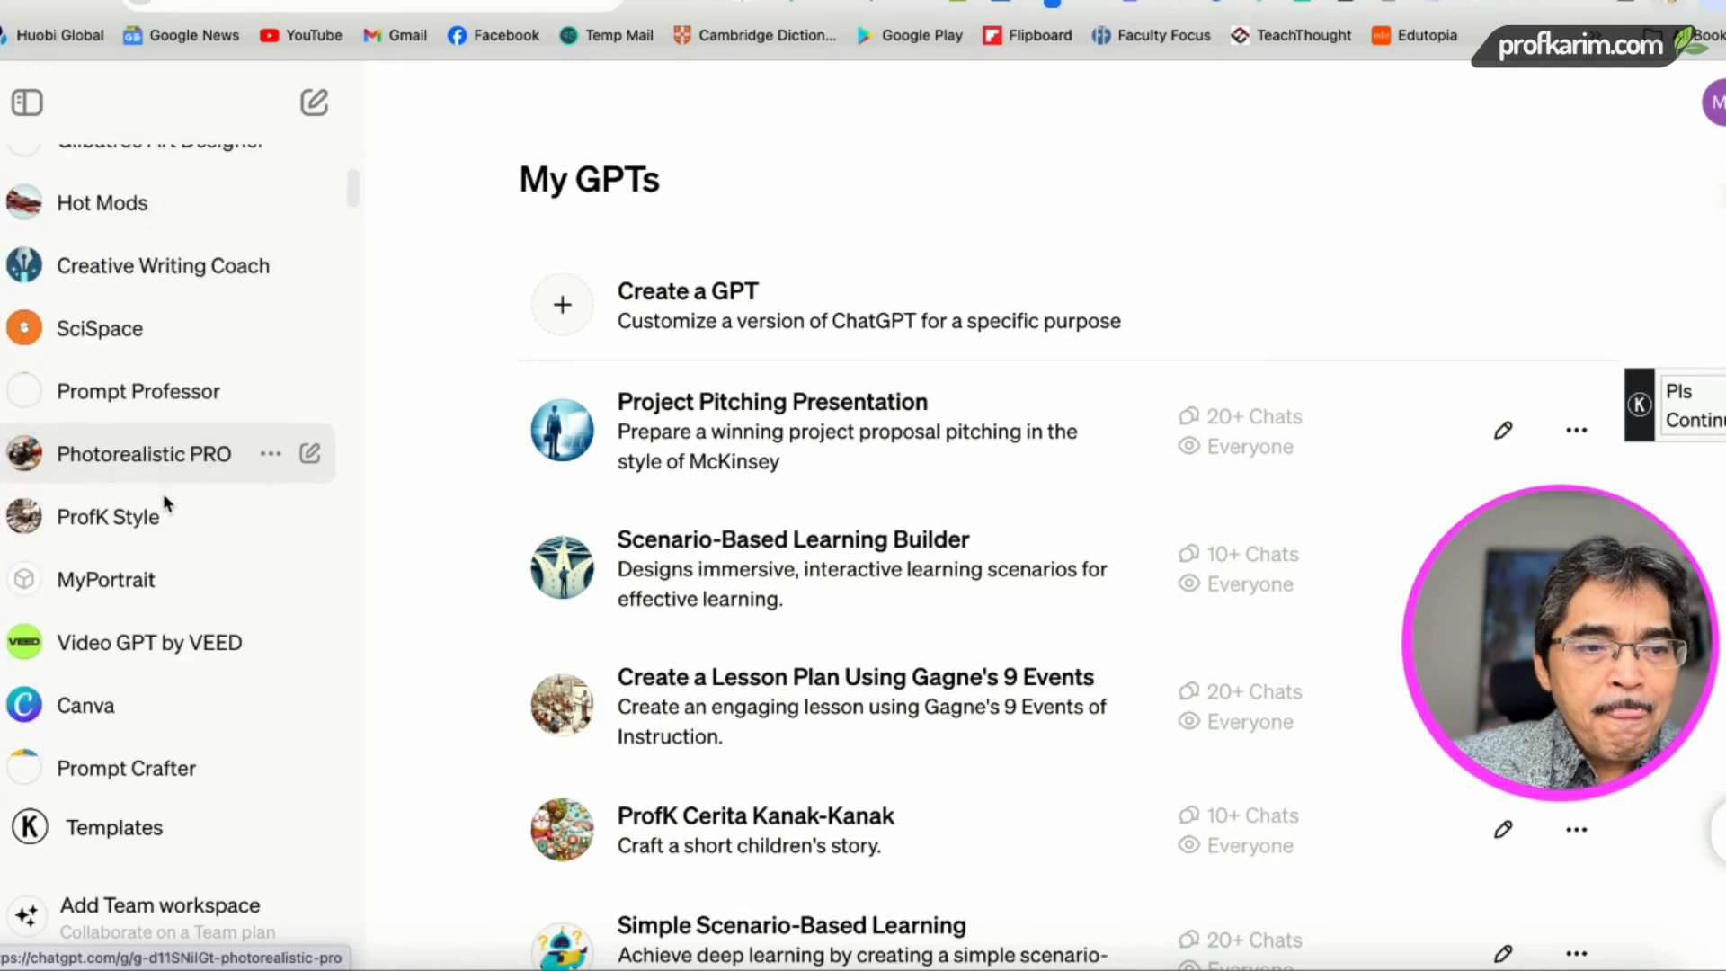
scroll(164, 494, "up", 5)
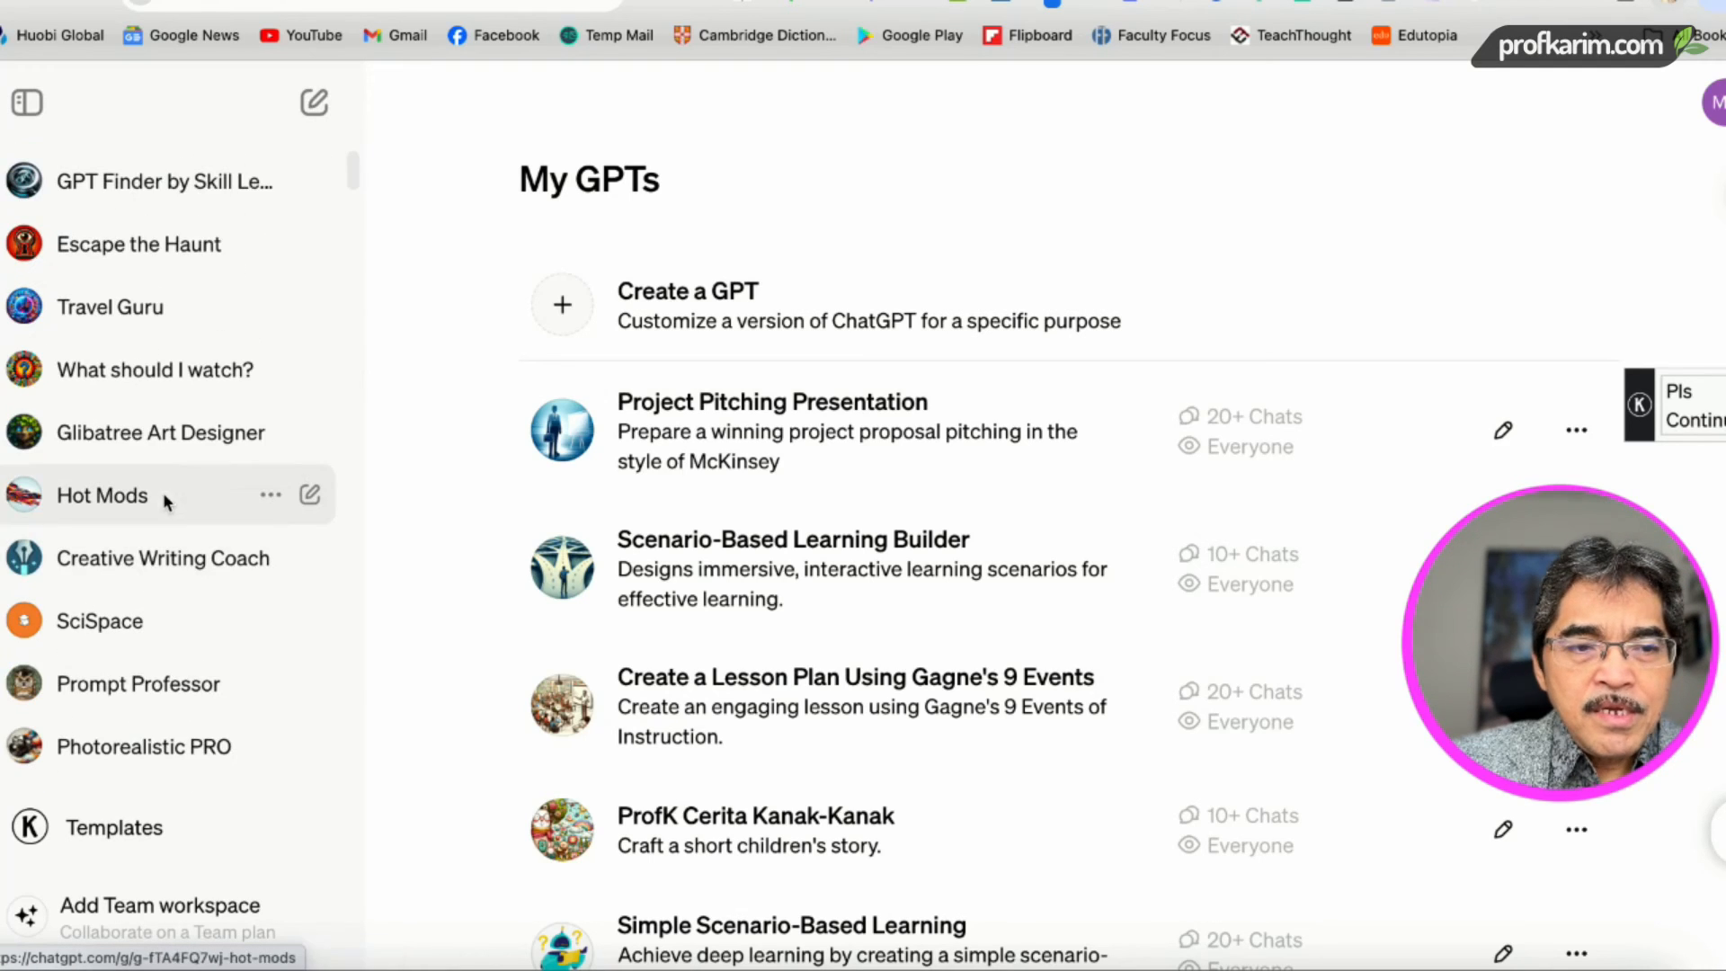